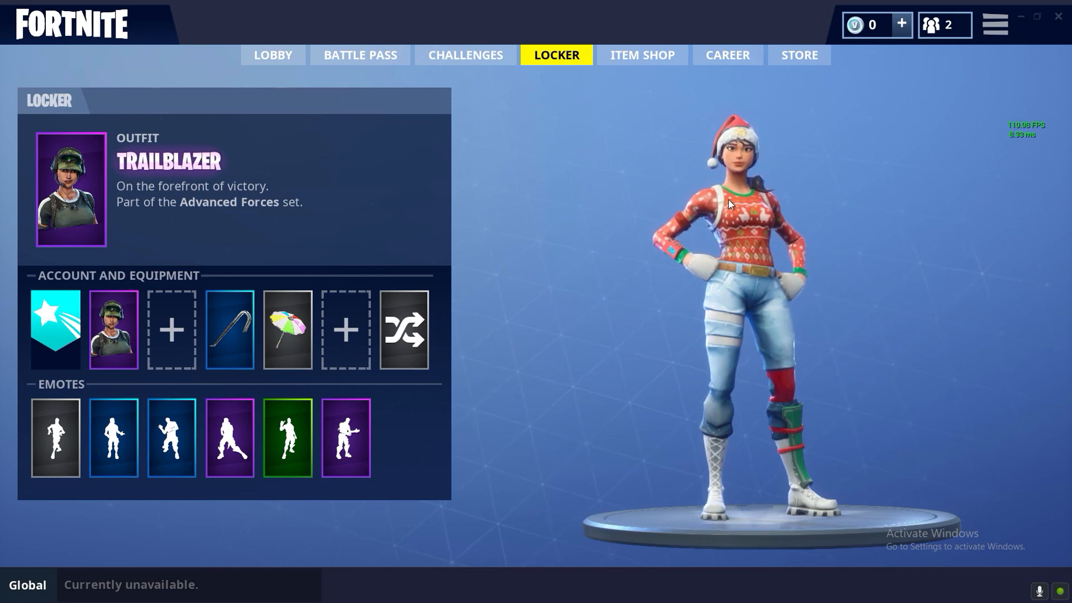
# Rotate the character preview in the Locker to view the outfit from another angle
pyautogui.moveTo(617, 333); pyautogui.dragTo(591, 333)
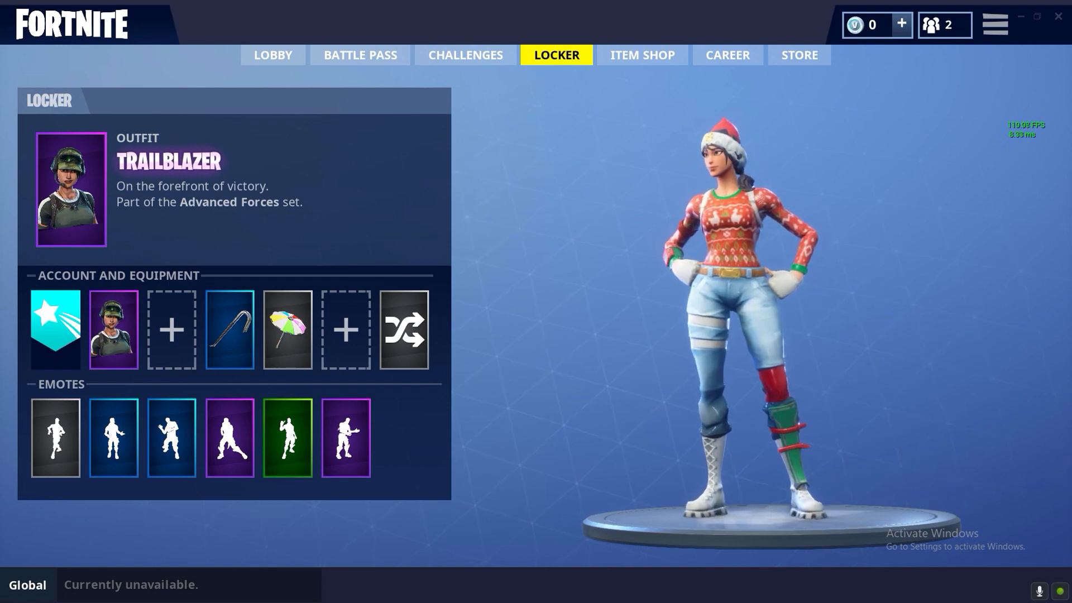
pyautogui.moveTo(591, 333)
pyautogui.mouseDown()
pyautogui.moveTo(560, 333)
pyautogui.moveTo(593, 332)
pyautogui.mouseUp()
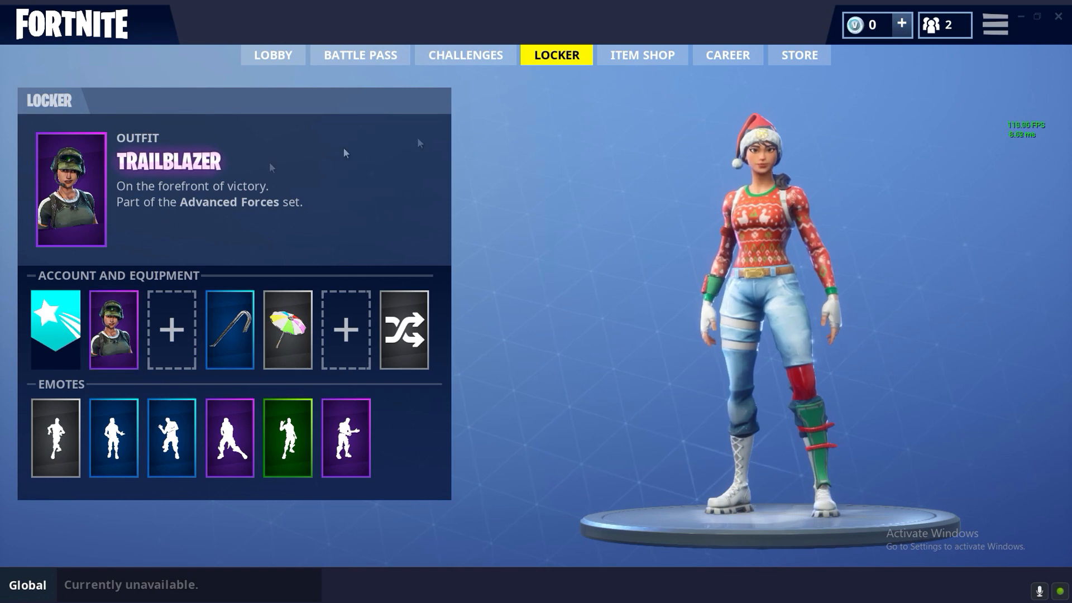
# Close Fortnite and minimize the Epic Games Launcher to uncover the hex editor
pyautogui.click(1020, 20)
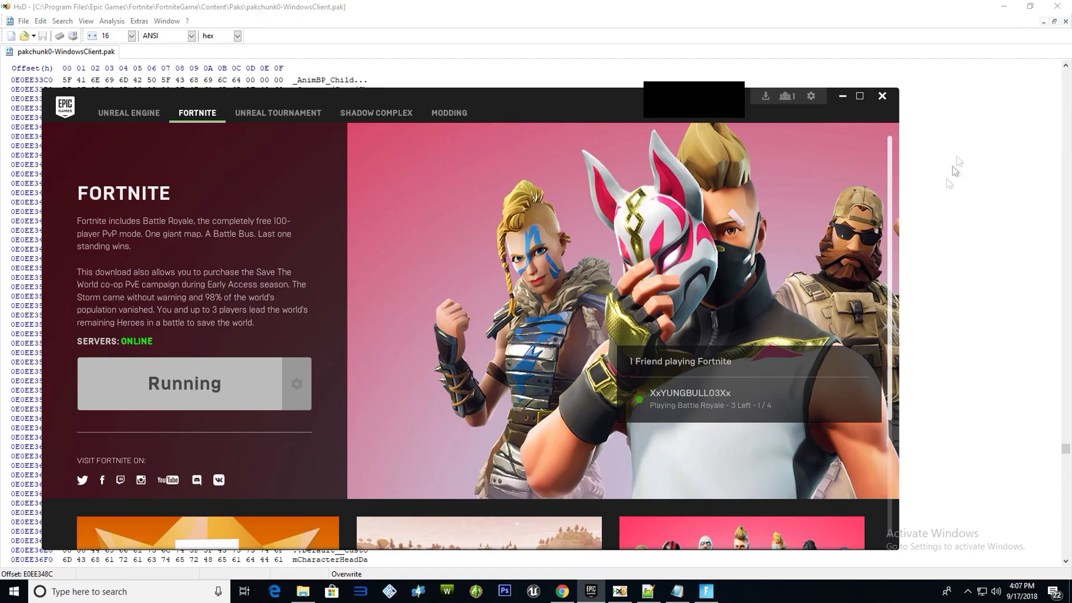
pyautogui.click(682, 591)
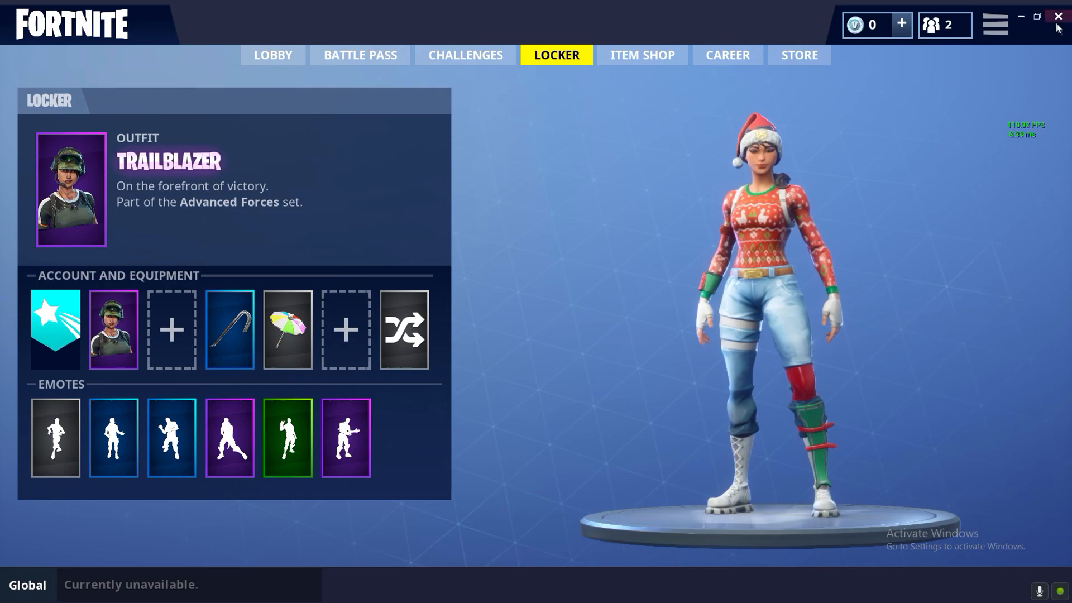
pyautogui.click(1058, 16)
pyautogui.click(652, 440)
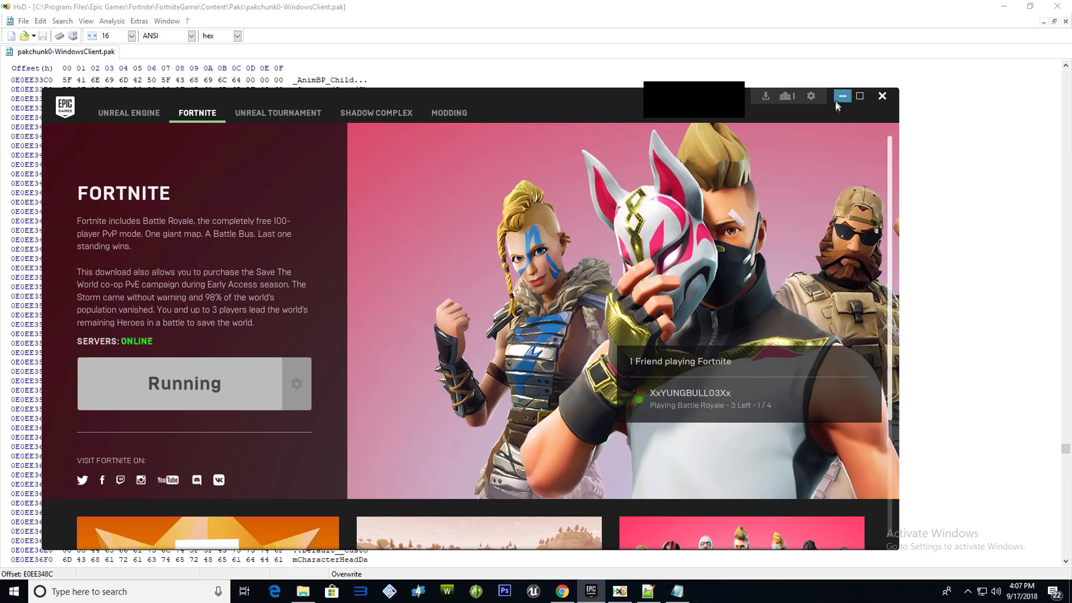
pyautogui.click(835, 102)
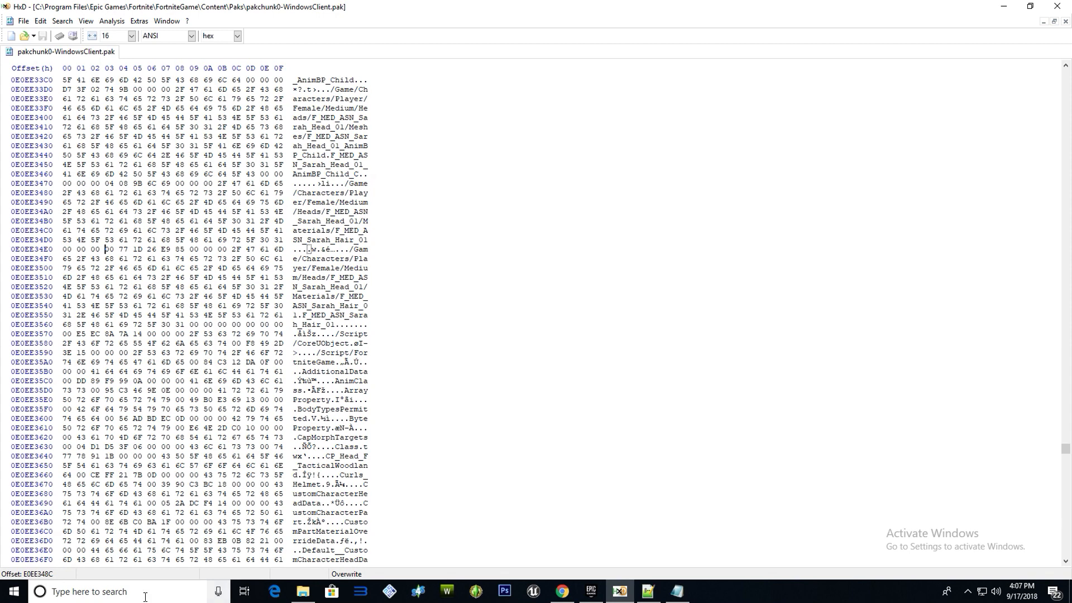
pyautogui.click(145, 596)
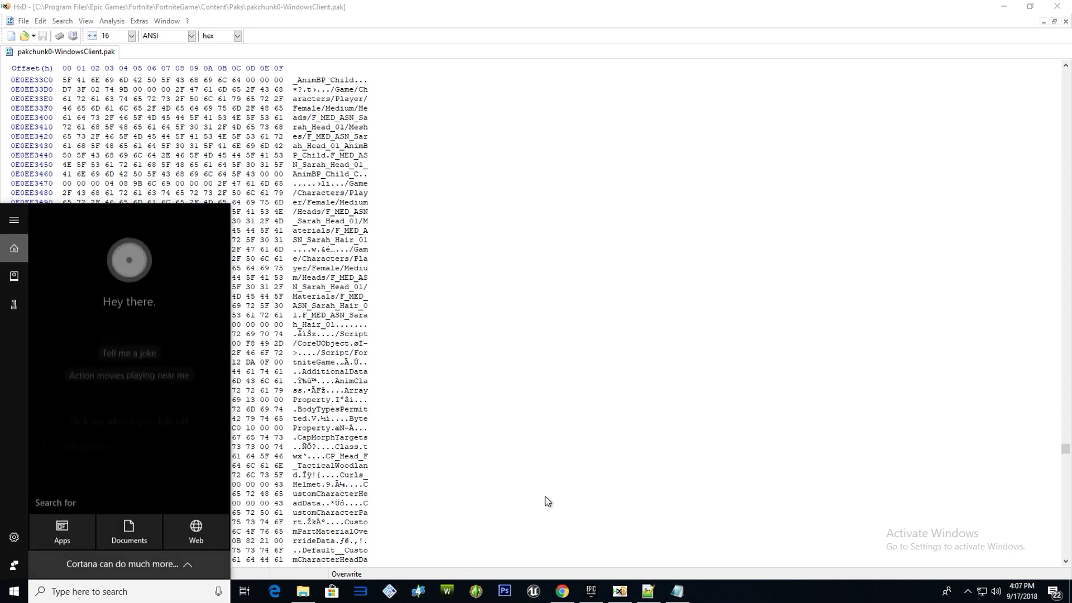
pyautogui.click(579, 439)
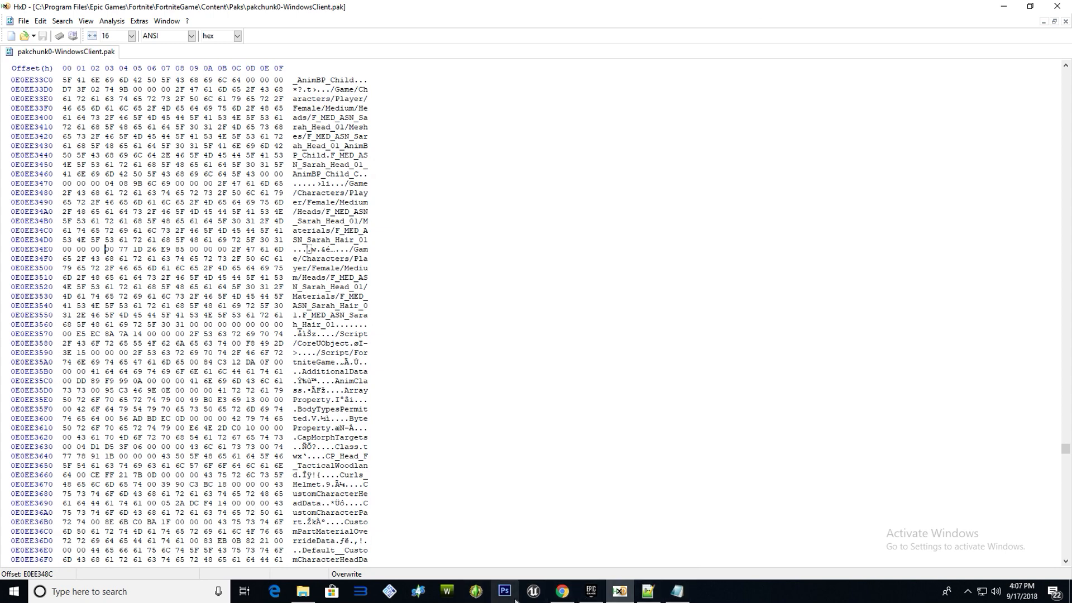
# Launch umodel, and locate and select SDL2.dll and umodel.exe in the Epic Games\Fortnite\FortniteGame folder
pyautogui.click(533, 590)
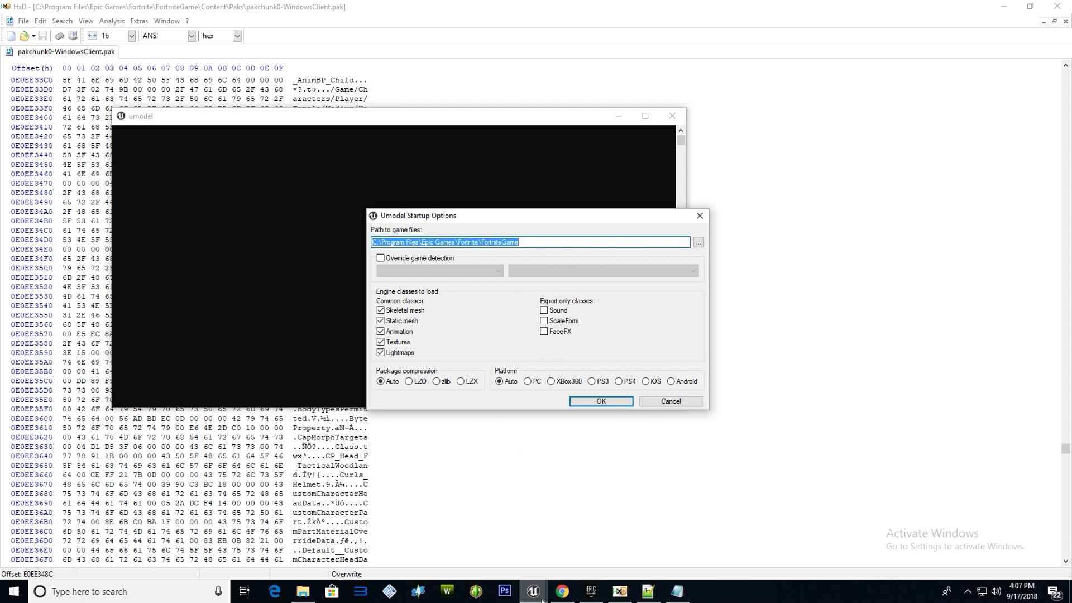
pyautogui.click(303, 591)
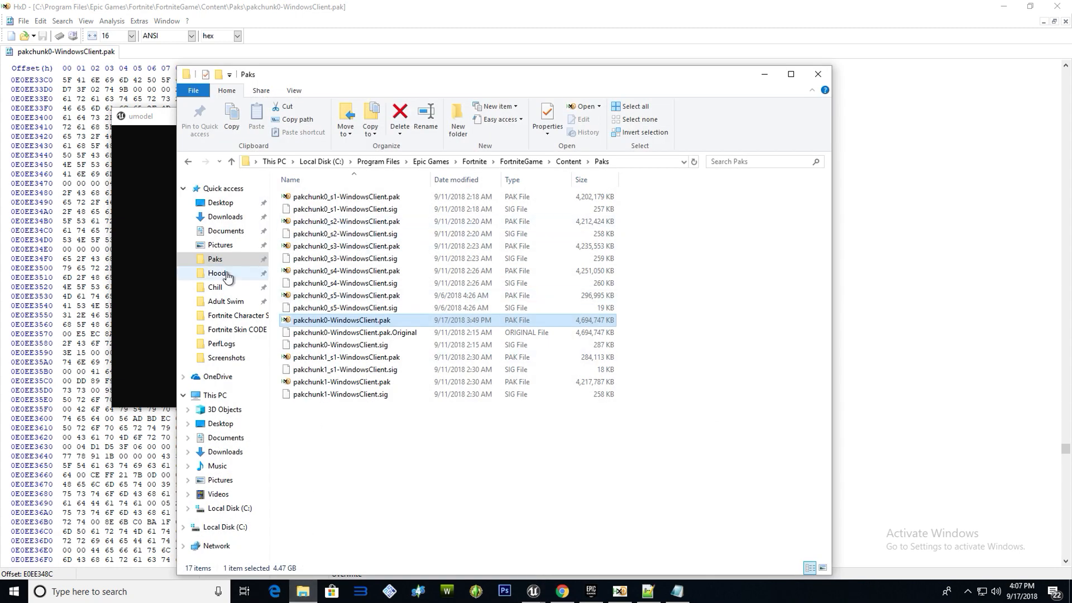
pyautogui.click(428, 163)
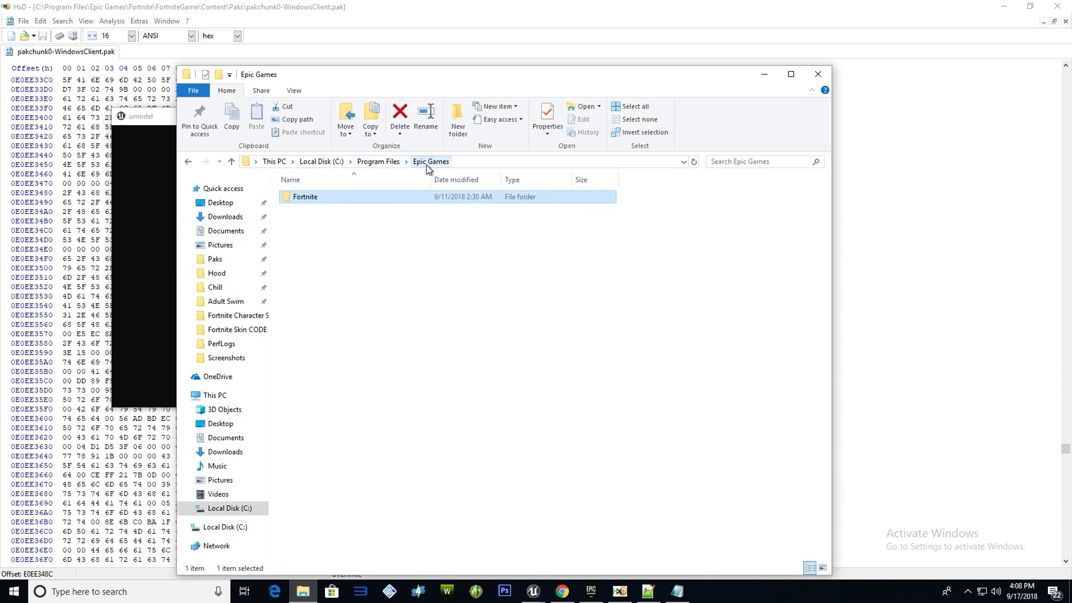
pyautogui.doubleClick(346, 199)
pyautogui.doubleClick(336, 209)
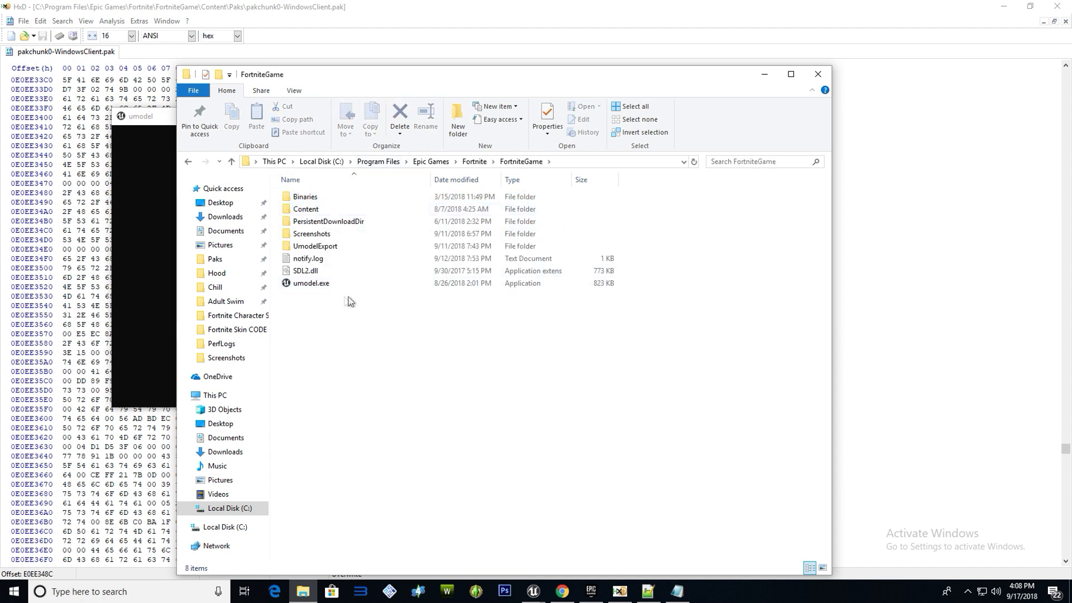
pyautogui.moveTo(349, 302); pyautogui.dragTo(316, 279)
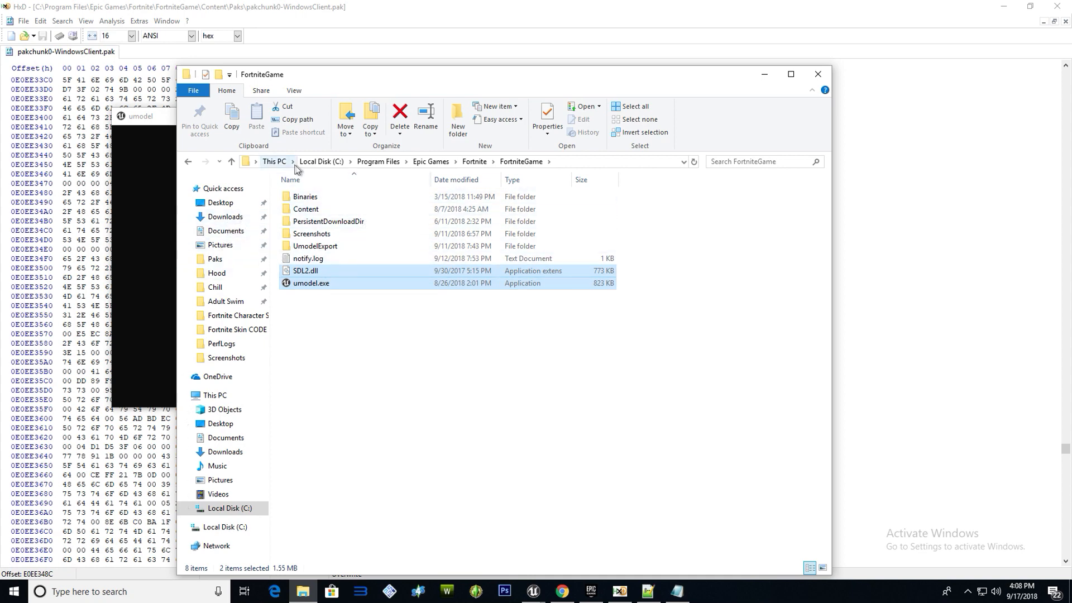
# Browse from This PC through Local Disk (C:), Program Files, Epic Games and Fortnite to the FortniteGame folder
pyautogui.click(321, 161)
pyautogui.click(274, 162)
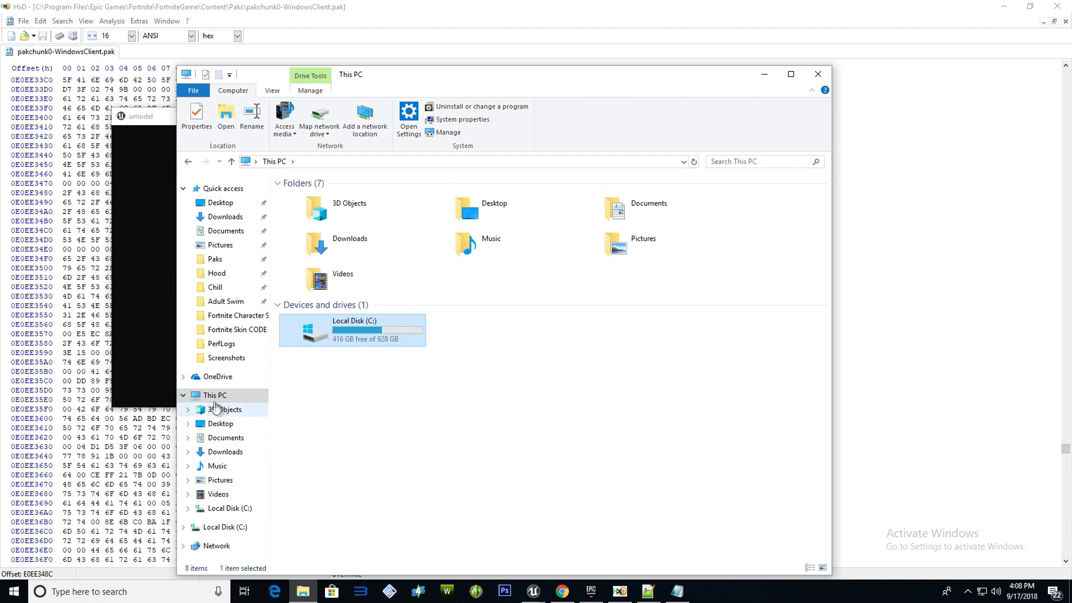
pyautogui.doubleClick(329, 334)
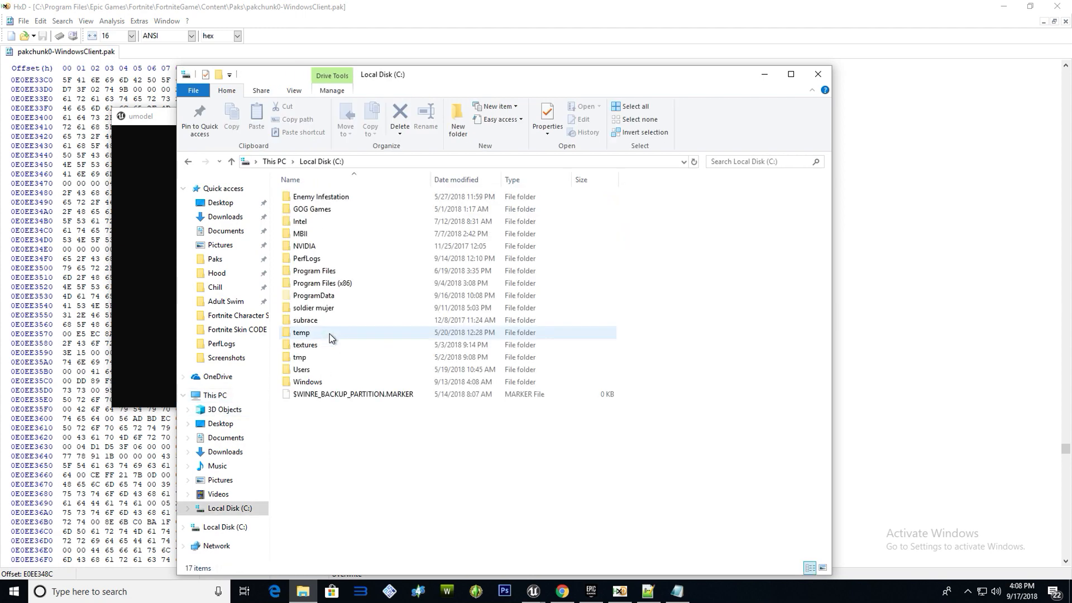
pyautogui.doubleClick(324, 275)
pyautogui.doubleClick(320, 235)
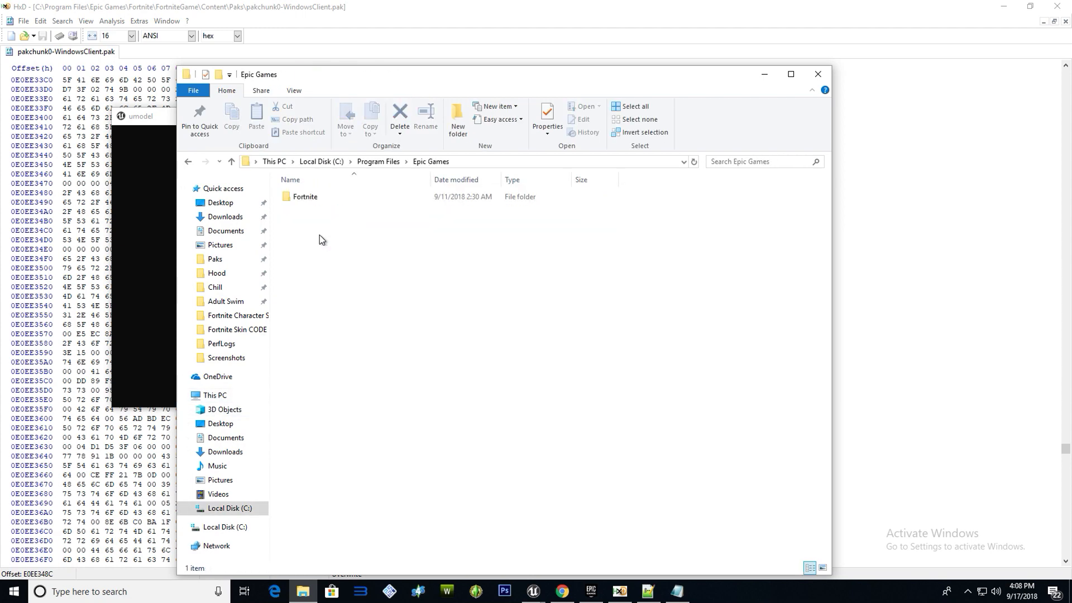
pyautogui.doubleClick(310, 197)
pyautogui.doubleClick(323, 209)
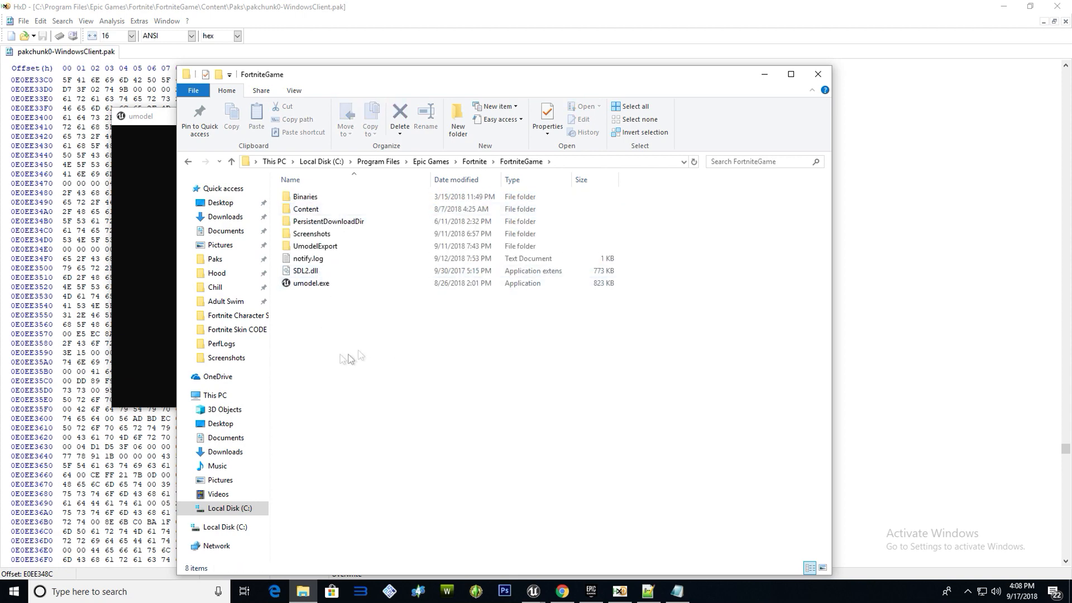
# Return to umodel and accept the startup options with C:\Program Files\Epic Games\Fortnite\FortniteGame as the game path
pyautogui.click(764, 74)
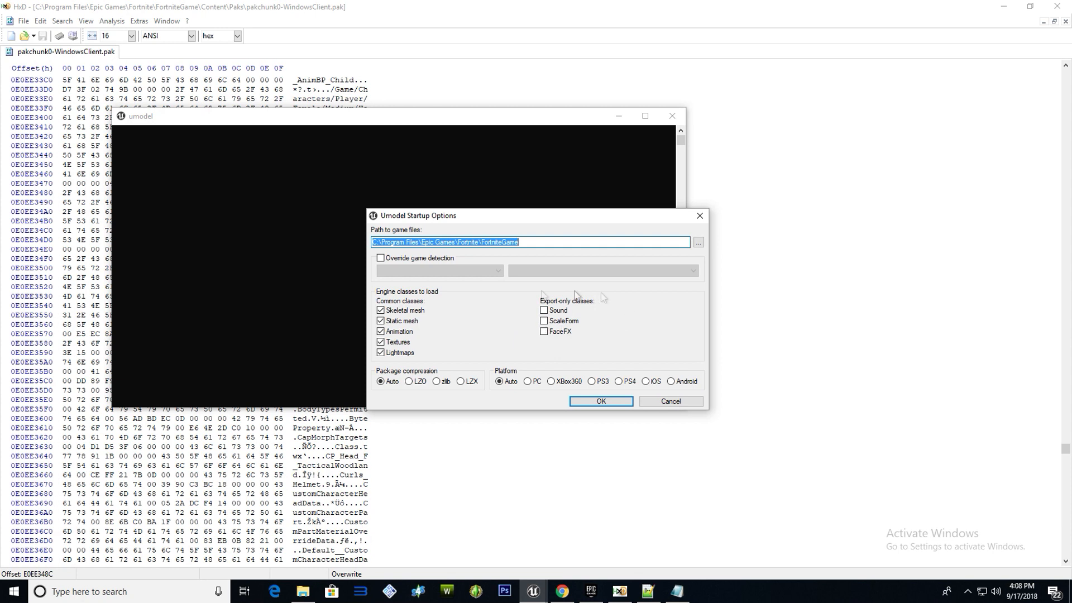
pyautogui.click(597, 403)
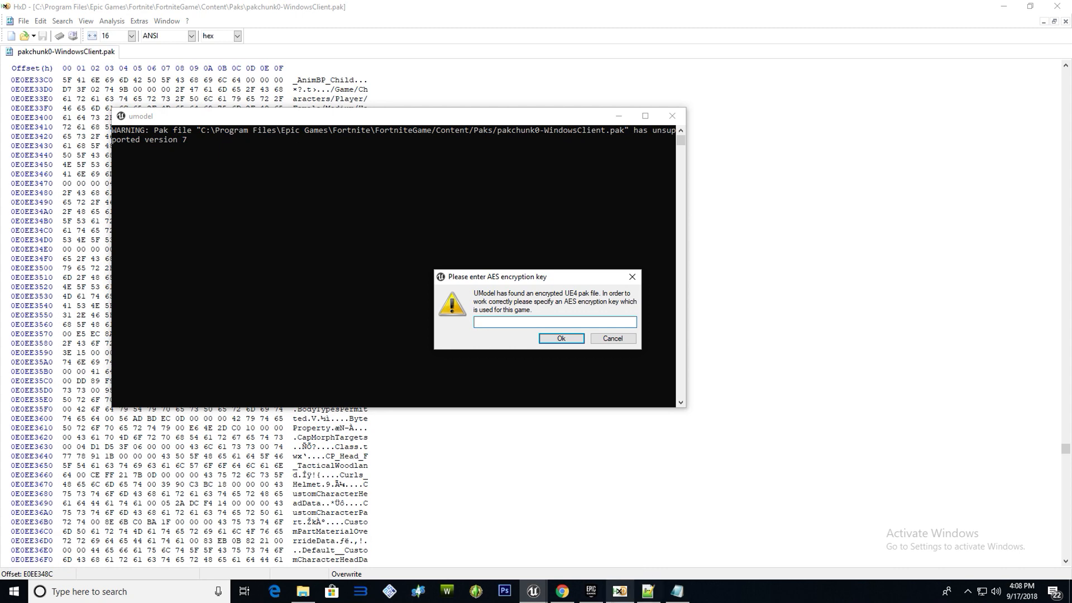
# Copy the AES encryption key from AES key.txt and submit it in umodel's encryption key prompt
pyautogui.click(677, 591)
pyautogui.moveTo(220, 326); pyautogui.dragTo(484, 306)
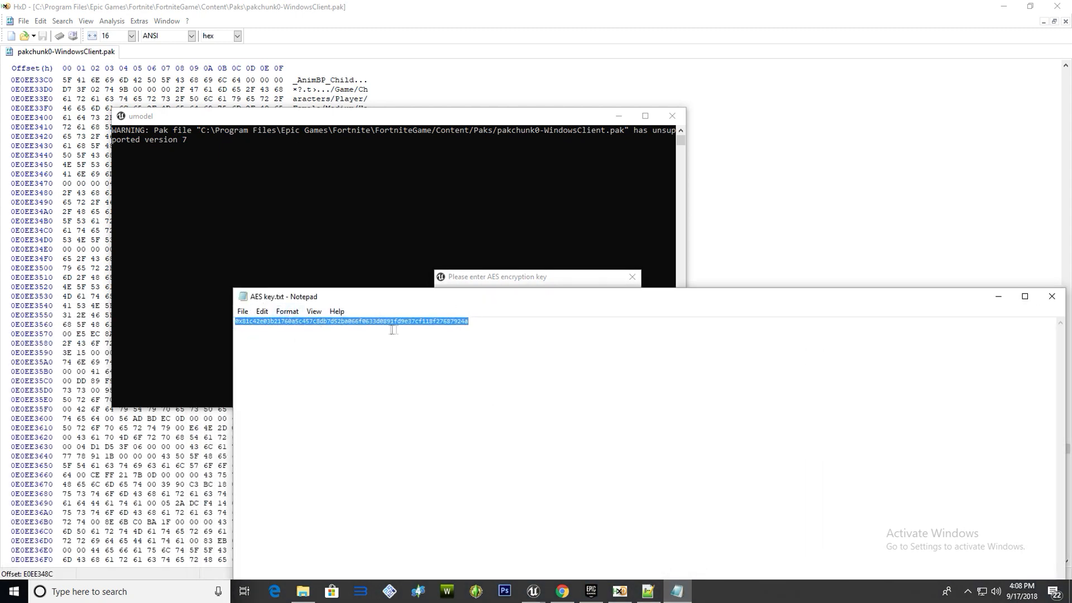
pyautogui.rightClick(369, 322)
pyautogui.click(411, 356)
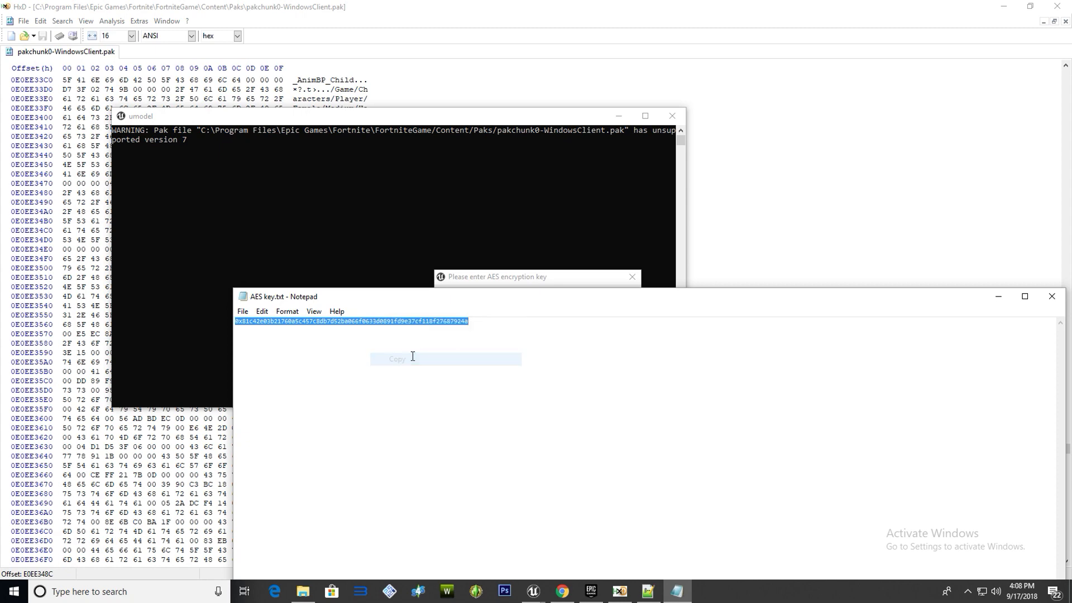
pyautogui.moveTo(520, 296); pyautogui.dragTo(293, 294)
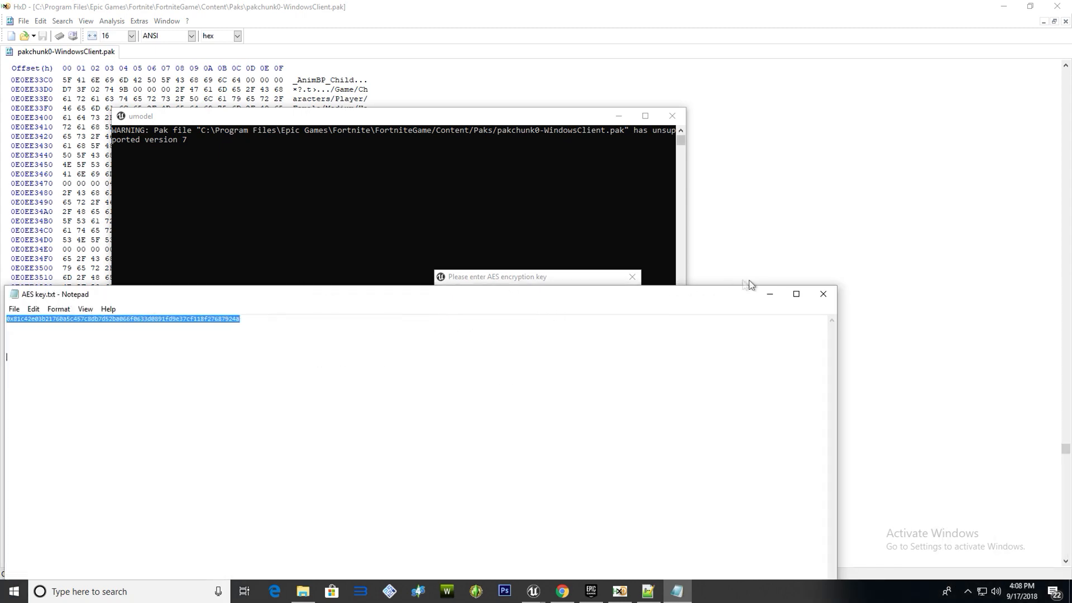
pyautogui.click(769, 293)
pyautogui.rightClick(517, 321)
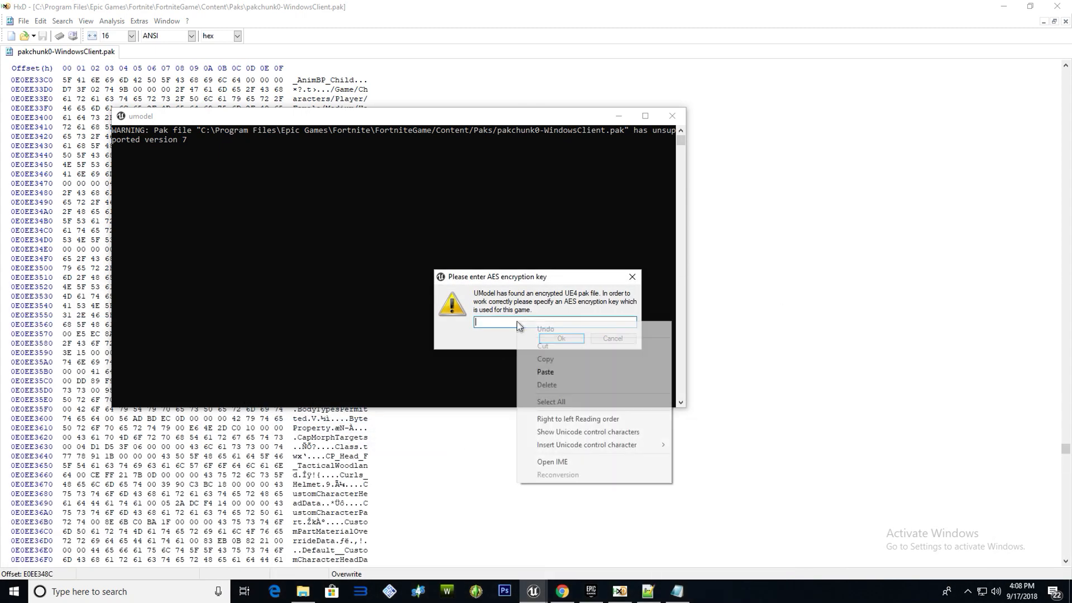
pyautogui.click(545, 371)
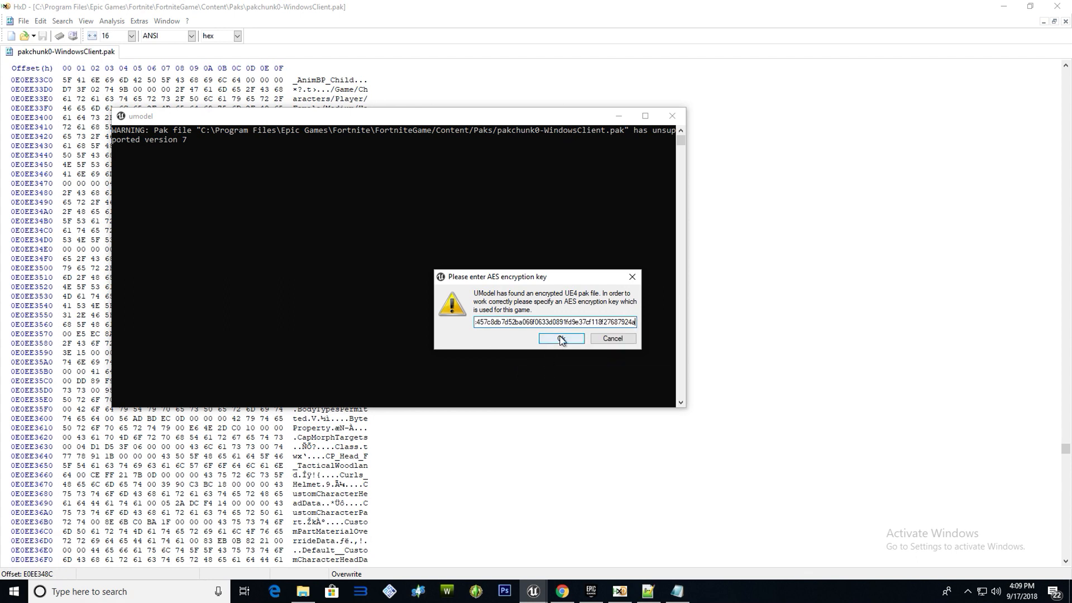
pyautogui.click(561, 338)
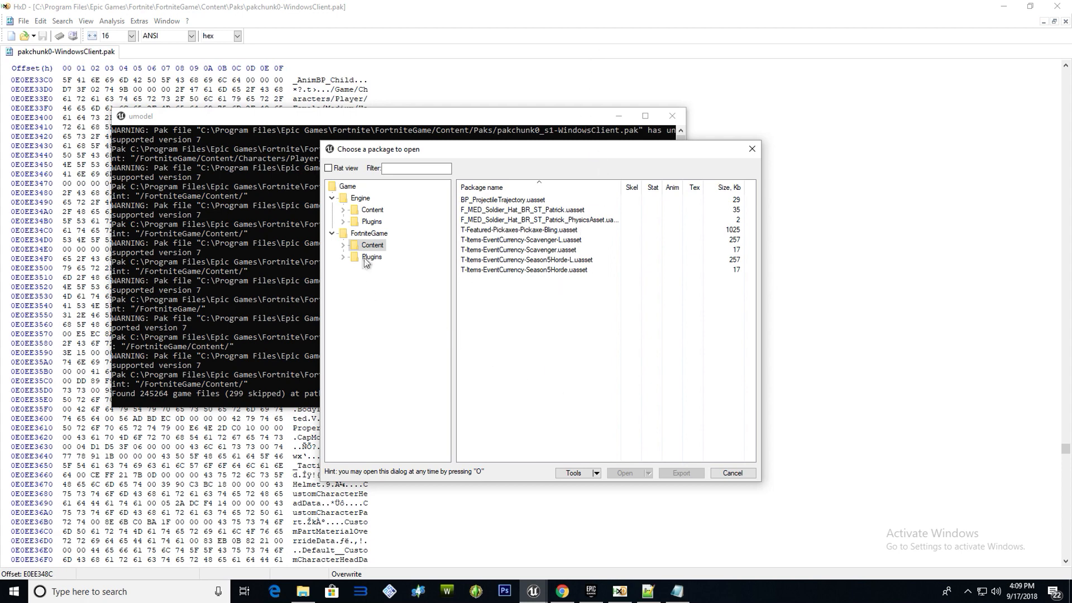
# Expand FortniteGame's Content folder in the package tree and open its UI folder
pyautogui.click(343, 246)
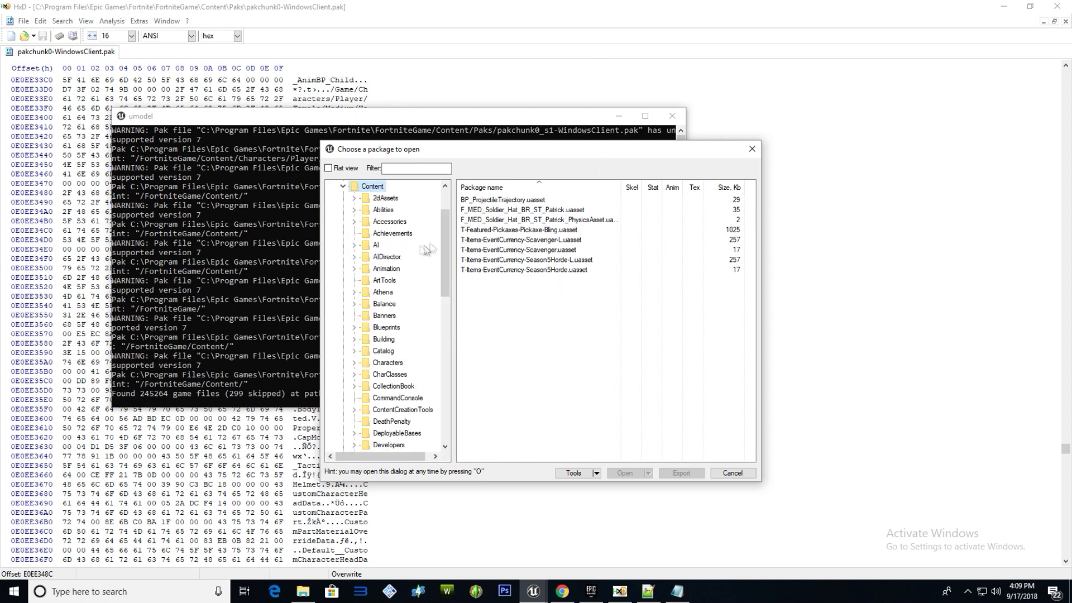
pyautogui.moveTo(446, 246); pyautogui.dragTo(445, 326)
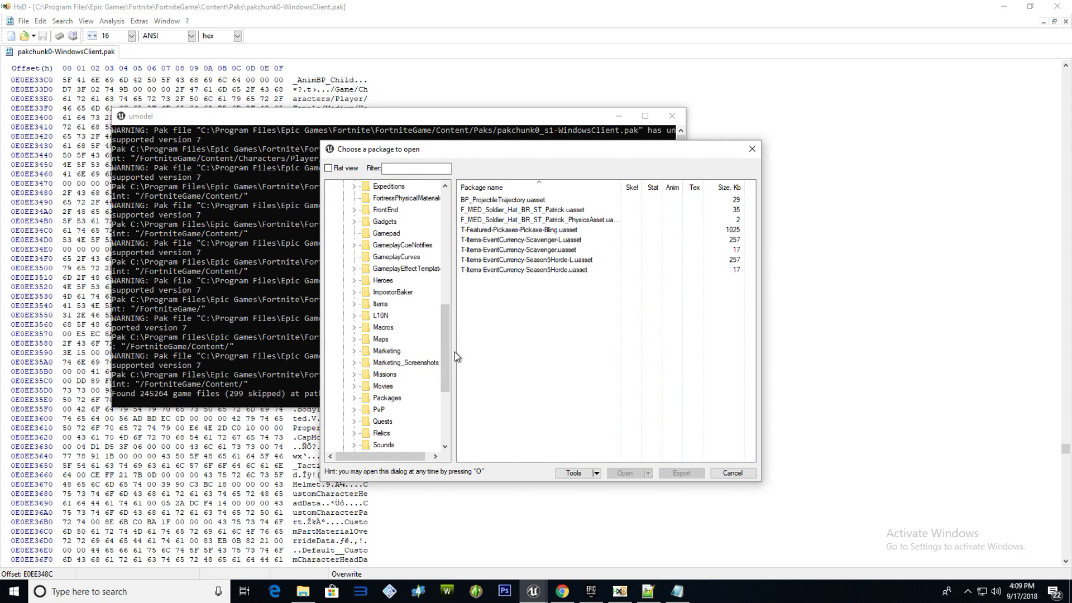
pyautogui.scroll(-4, 445, 363)
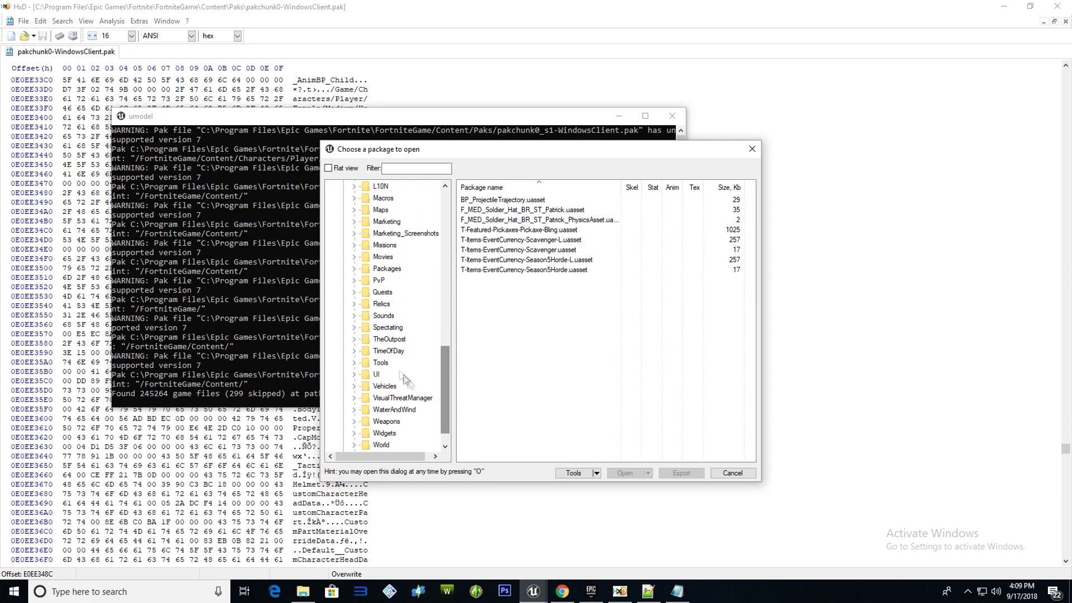
pyautogui.click(356, 377)
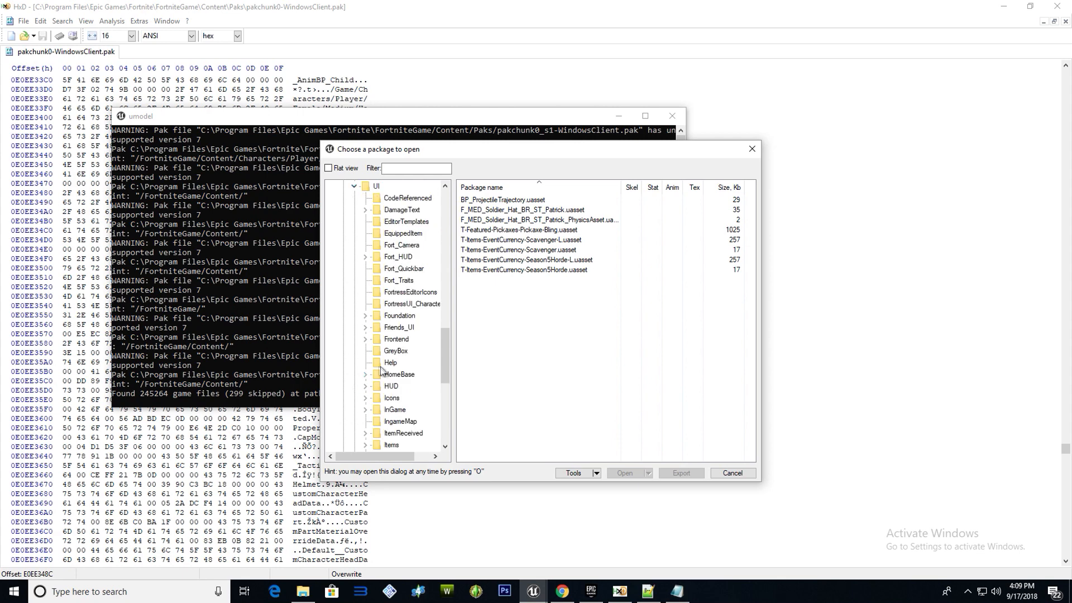
pyautogui.click(376, 188)
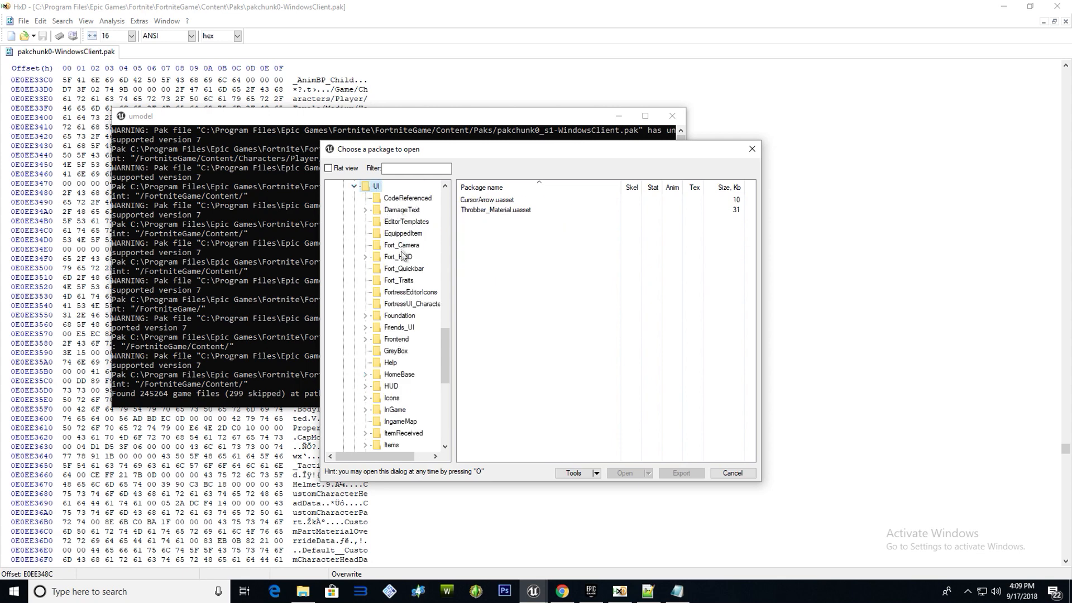
# Expand the Foundation folder inside UI and open its Textures subfolder
pyautogui.scroll(-3, 406, 364)
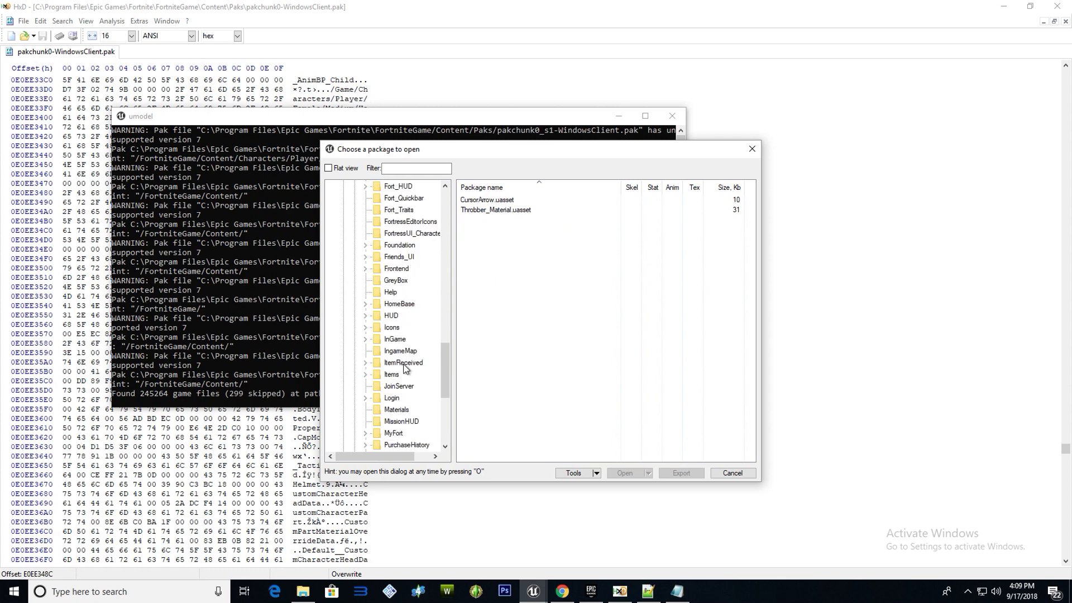
pyautogui.scroll(2, 406, 368)
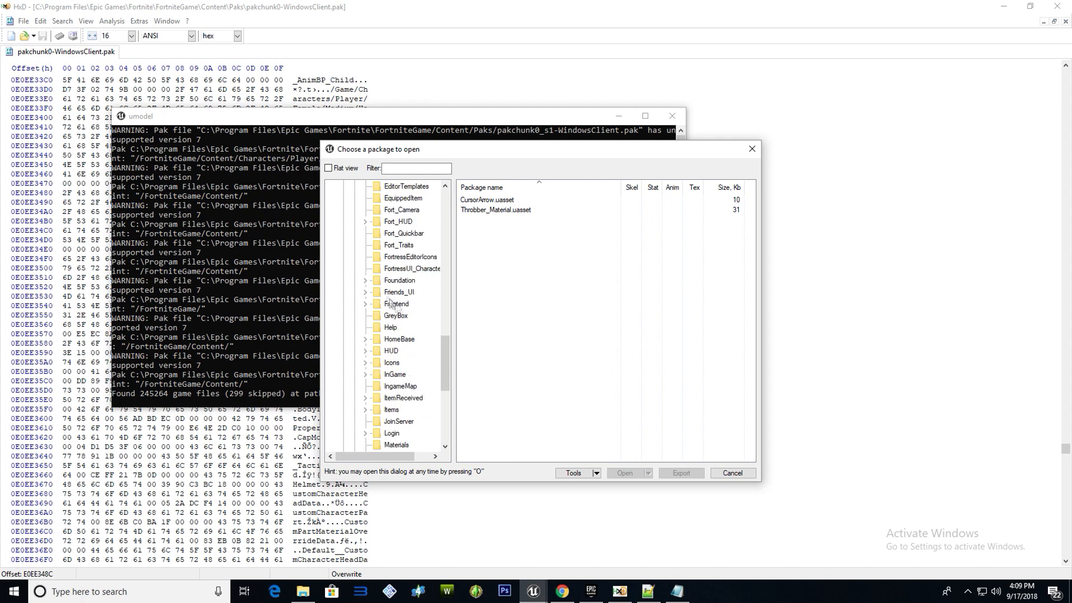
pyautogui.click(379, 281)
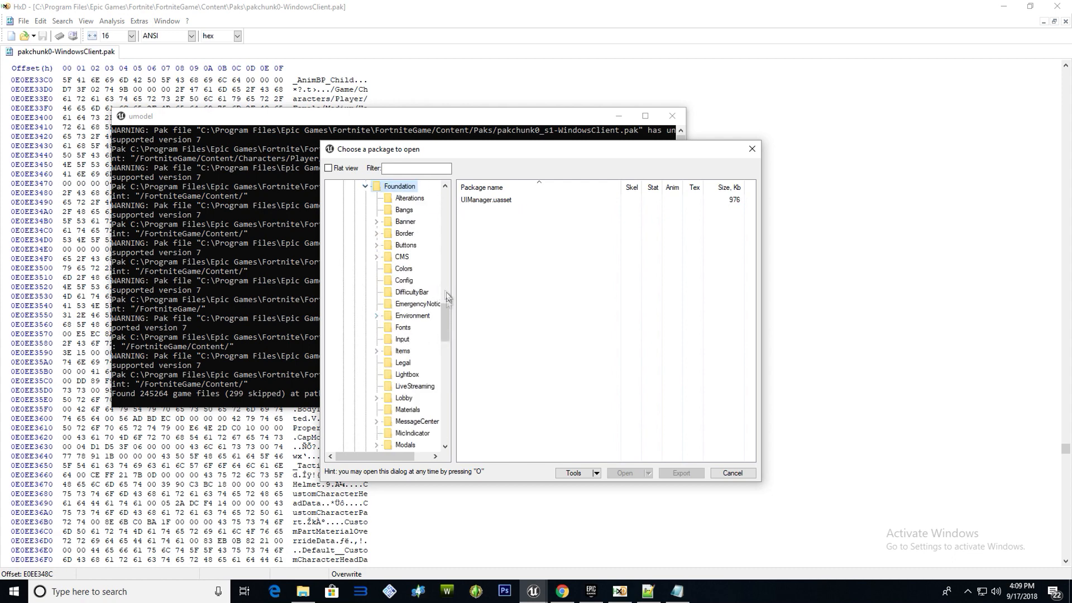
pyautogui.moveTo(444, 322); pyautogui.dragTo(452, 366)
pyautogui.click(378, 398)
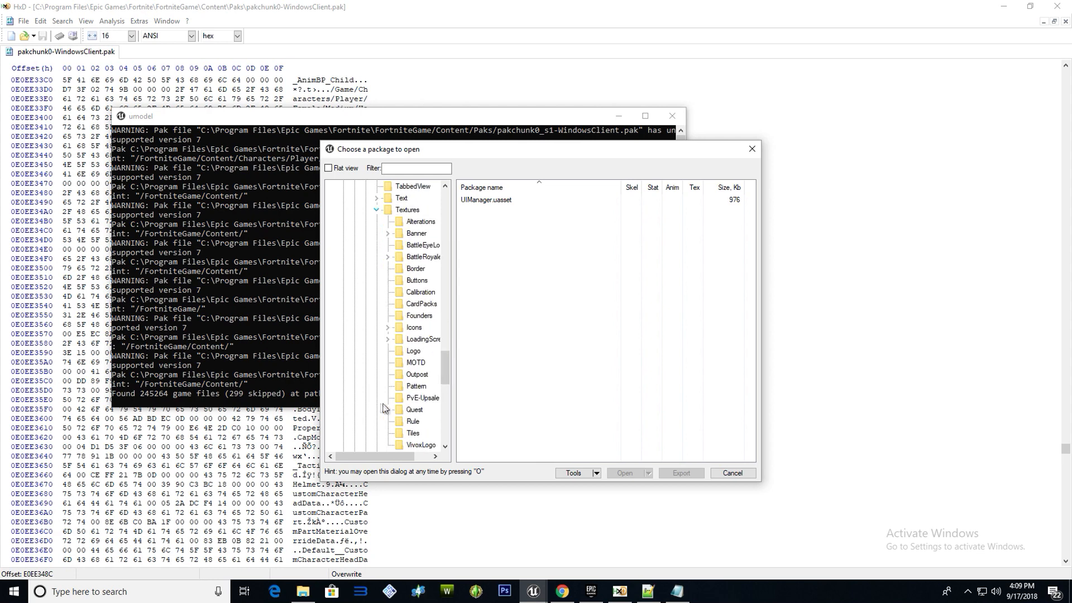
pyautogui.click(409, 211)
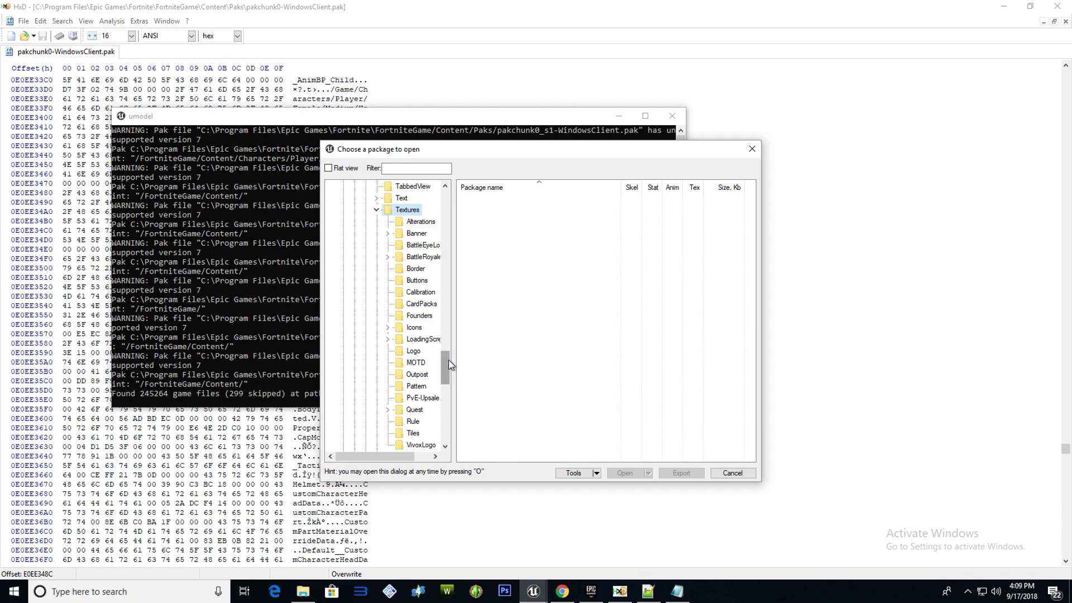
# Expand the Icons folder inside Textures and open its Heroes subfolder
pyautogui.moveTo(451, 363)
pyautogui.mouseDown()
pyautogui.moveTo(454, 339)
pyautogui.moveTo(465, 357)
pyautogui.mouseUp()
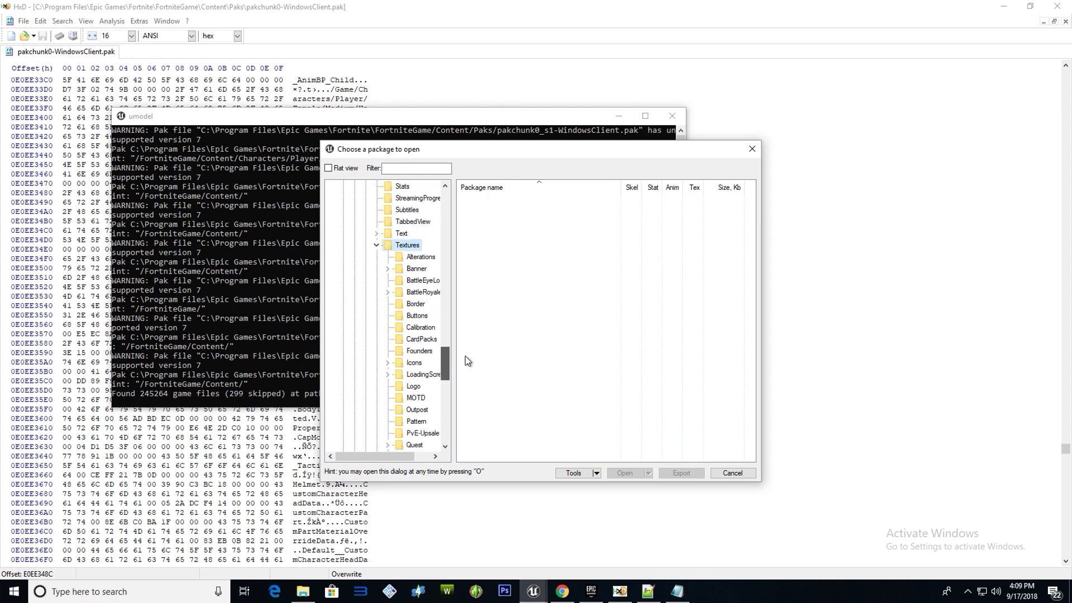
pyautogui.click(404, 374)
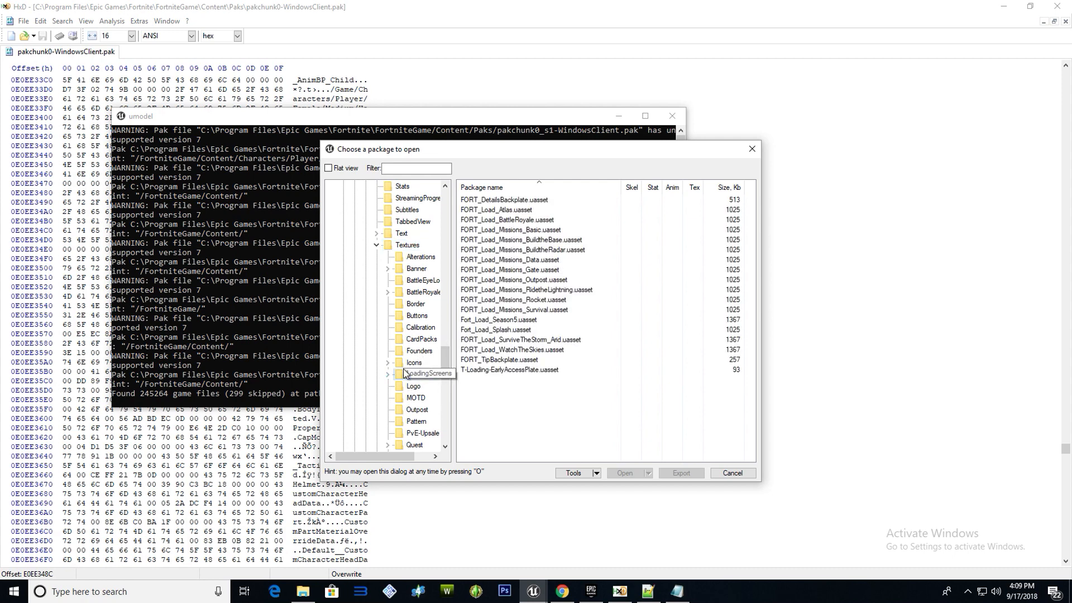
pyautogui.click(413, 363)
pyautogui.click(387, 362)
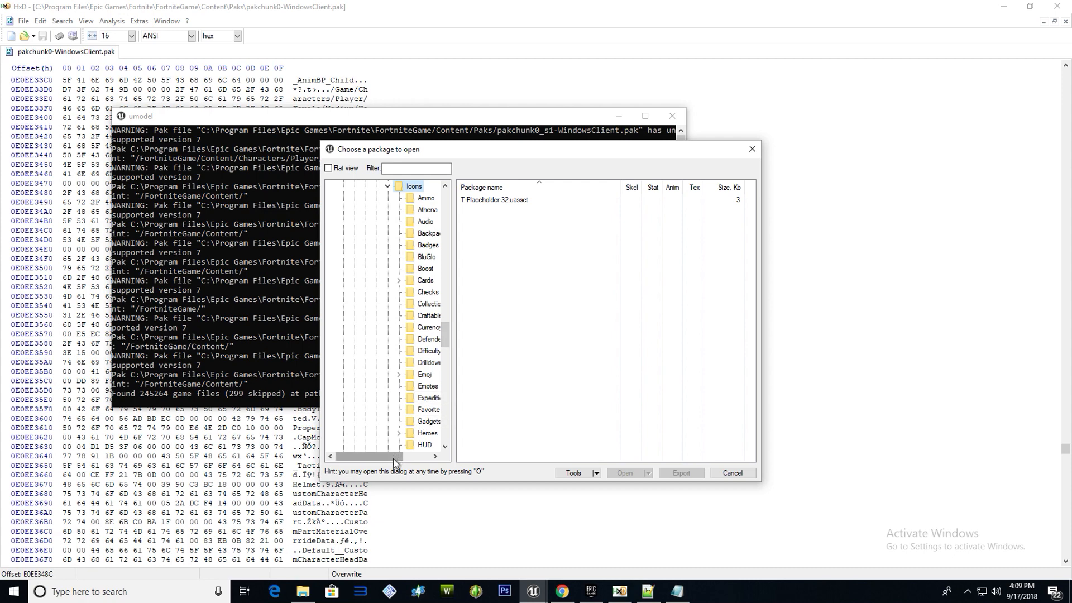
pyautogui.moveTo(386, 460); pyautogui.dragTo(413, 459)
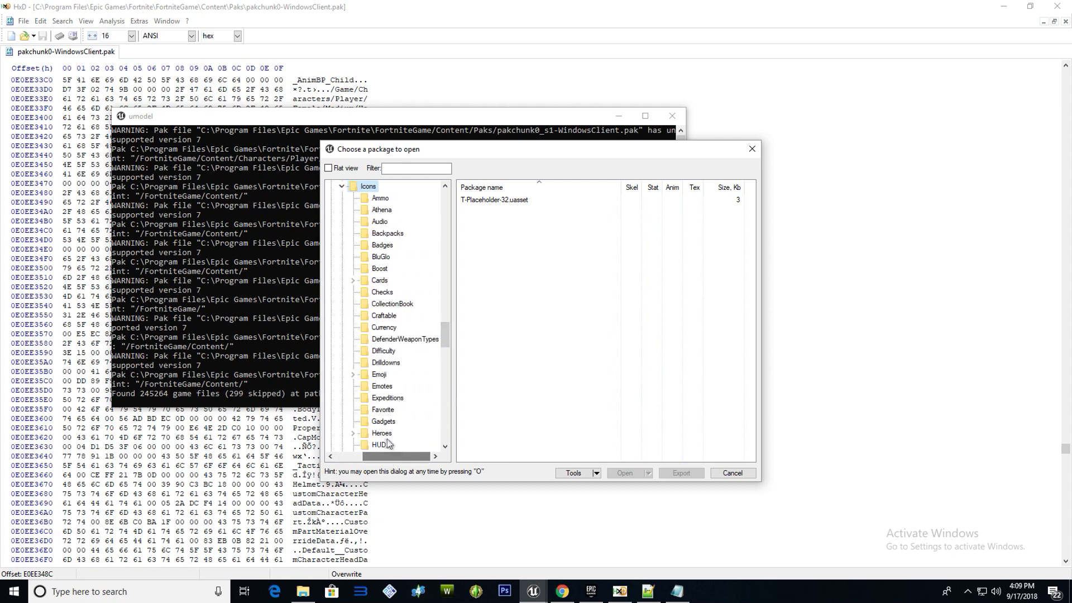
pyautogui.click(388, 439)
pyautogui.click(354, 432)
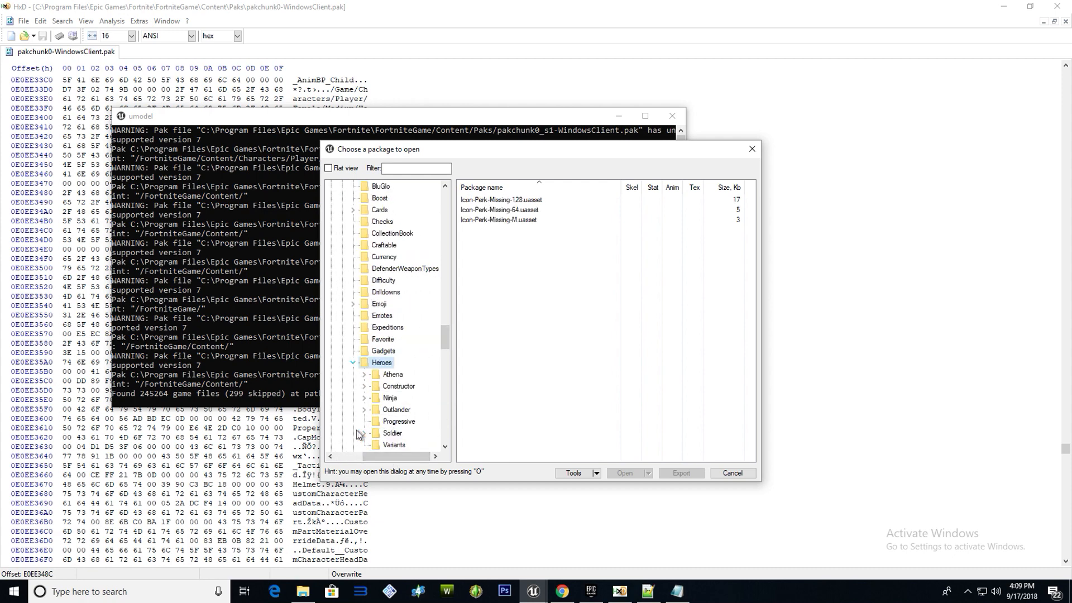
# Expand the Athena folder inside Heroes and open its Soldier subfolder
pyautogui.moveTo(442, 350)
pyautogui.mouseDown()
pyautogui.moveTo(445, 362)
pyautogui.moveTo(444, 353)
pyautogui.mouseUp()
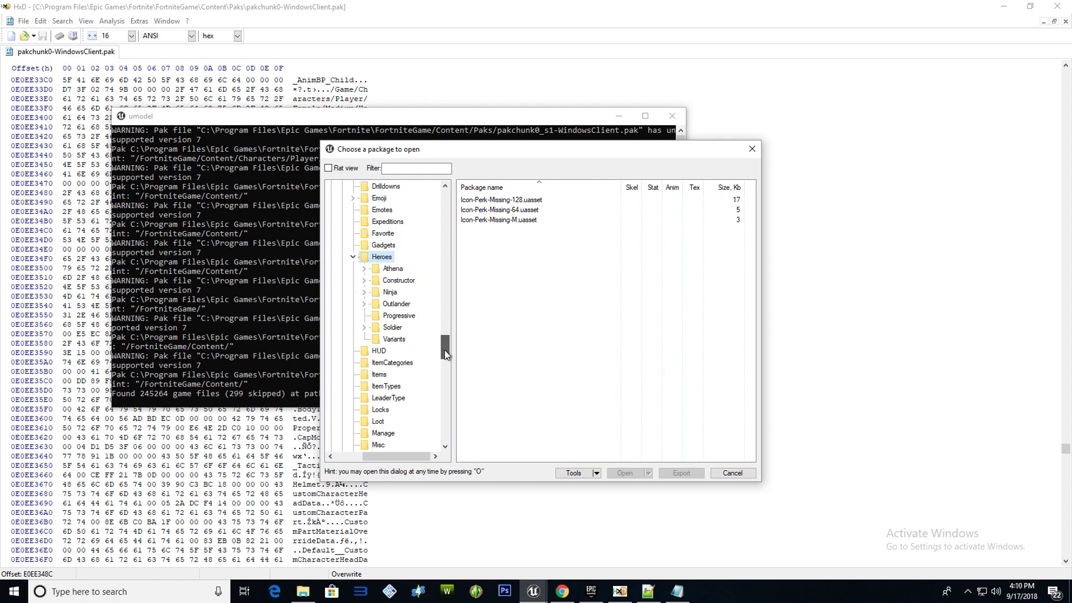
pyautogui.click(386, 270)
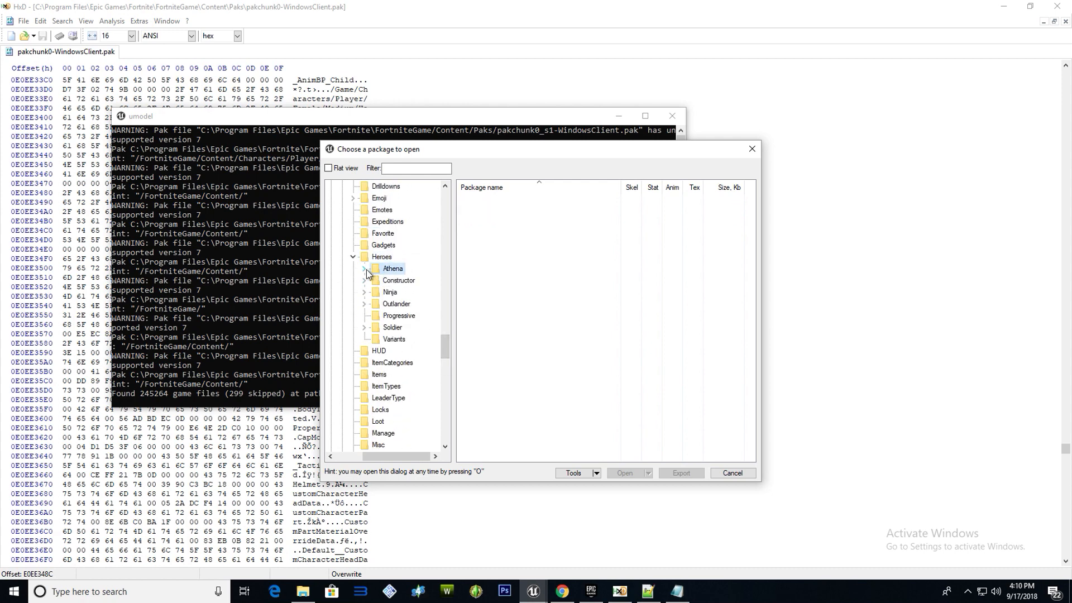
pyautogui.click(365, 270)
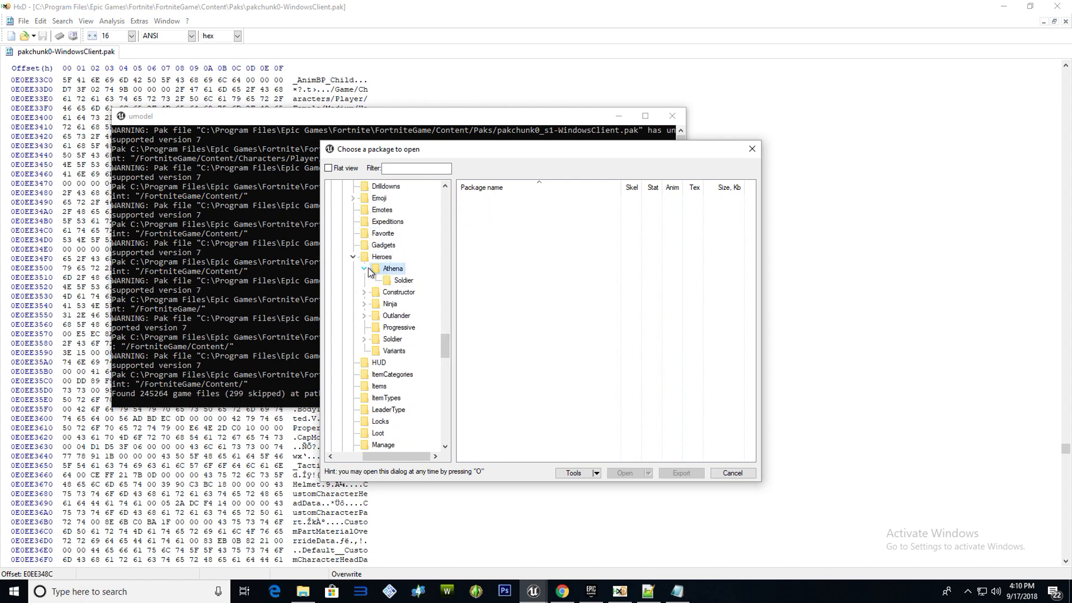
pyautogui.click(398, 281)
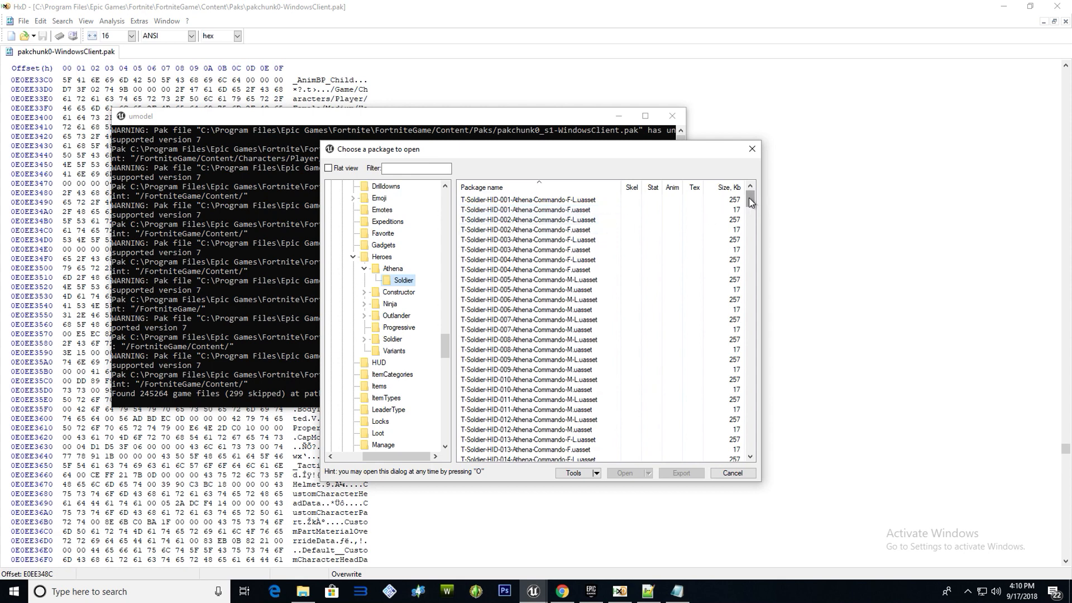
# Browse the Soldier package list and widen the Package name column to fit the full file names
pyautogui.moveTo(750, 201); pyautogui.dragTo(751, 238)
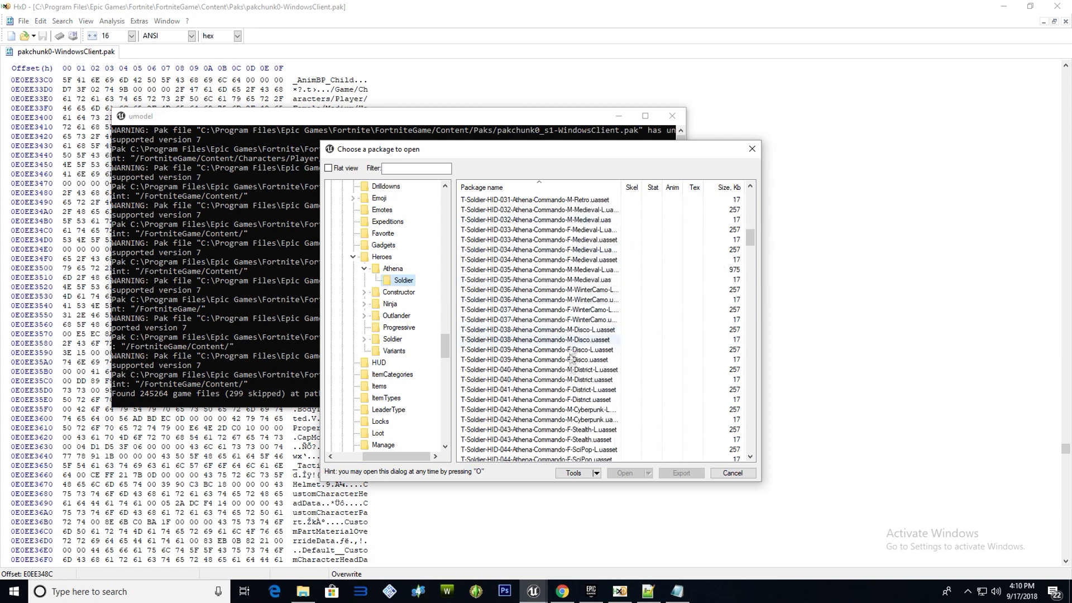
pyautogui.moveTo(753, 235); pyautogui.dragTo(751, 244)
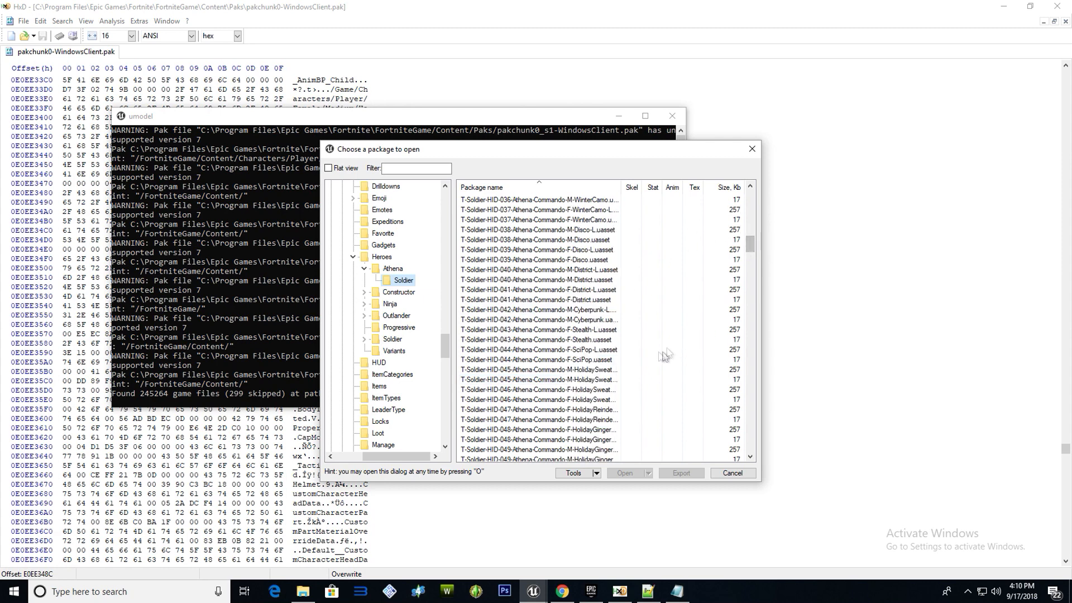
pyautogui.scroll(-1, 636, 385)
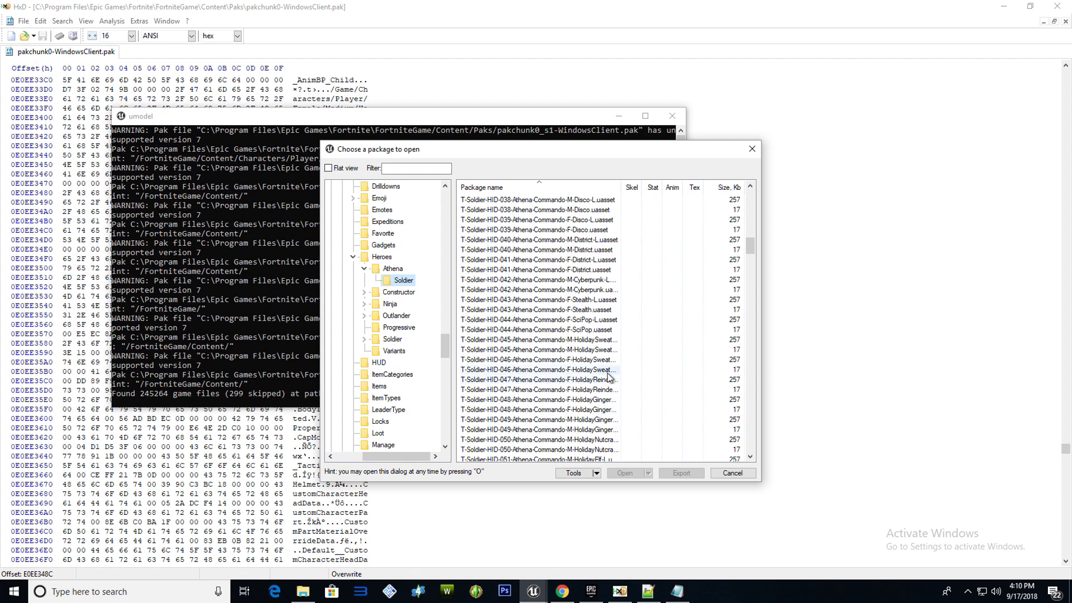
pyautogui.moveTo(621, 188); pyautogui.dragTo(692, 188)
pyautogui.moveTo(751, 247); pyautogui.dragTo(749, 215)
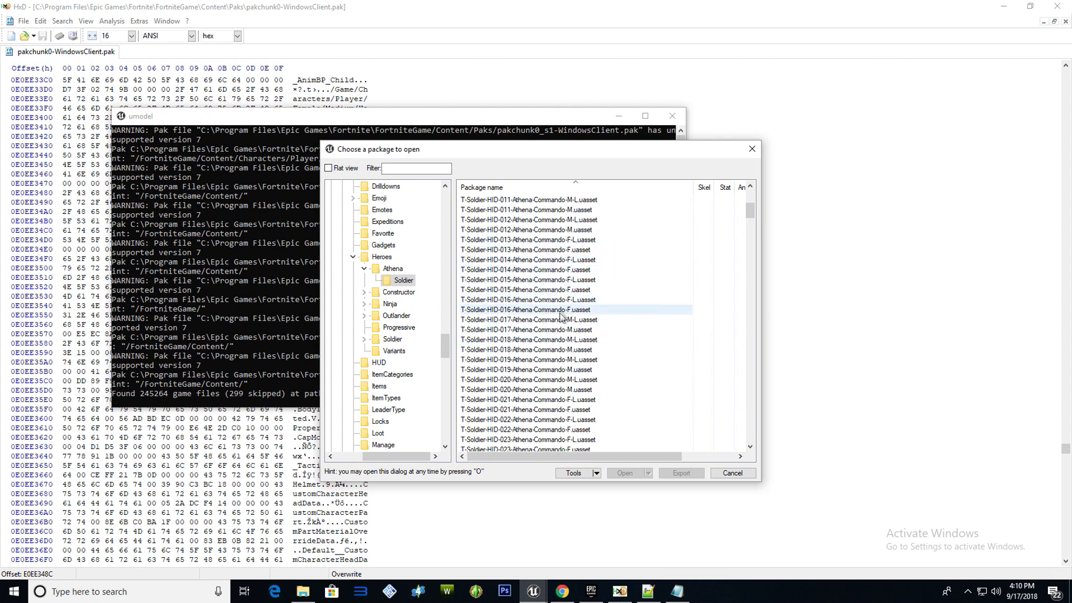
# Open the T-Soldier-HID-013-Athena-Commando-F package with Unreal engine 4.20 as the engine version
pyautogui.doubleClick(572, 272)
pyautogui.click(553, 322)
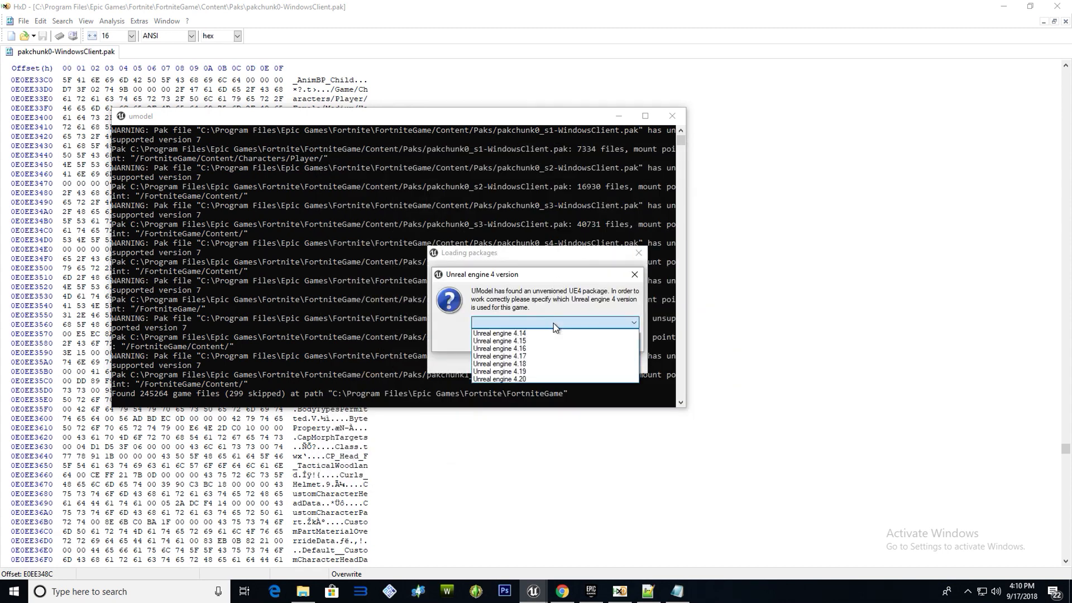
pyautogui.click(528, 378)
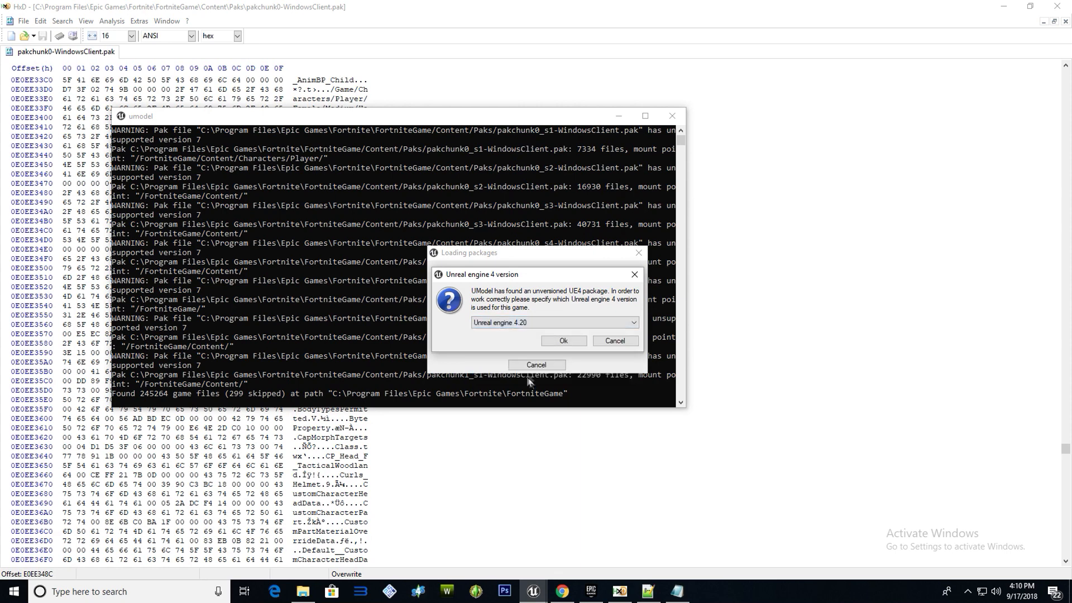
pyautogui.click(563, 342)
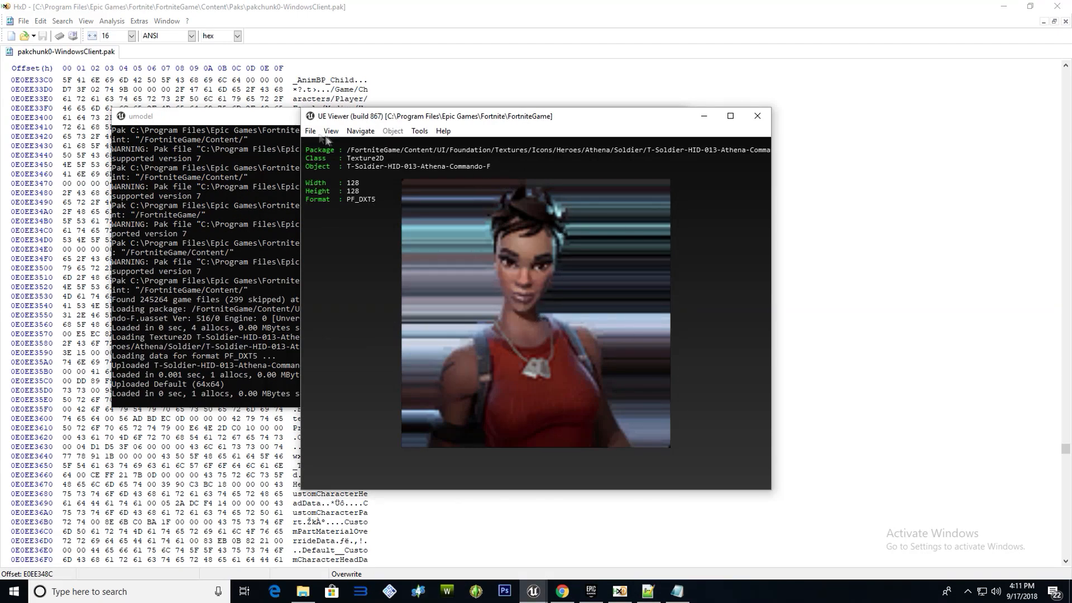
# Reopen the package chooser and open T-Soldier-HID-046-Athena-Commando-F-HolidaySweater-L.uasset from the Soldier folder
pyautogui.click(309, 132)
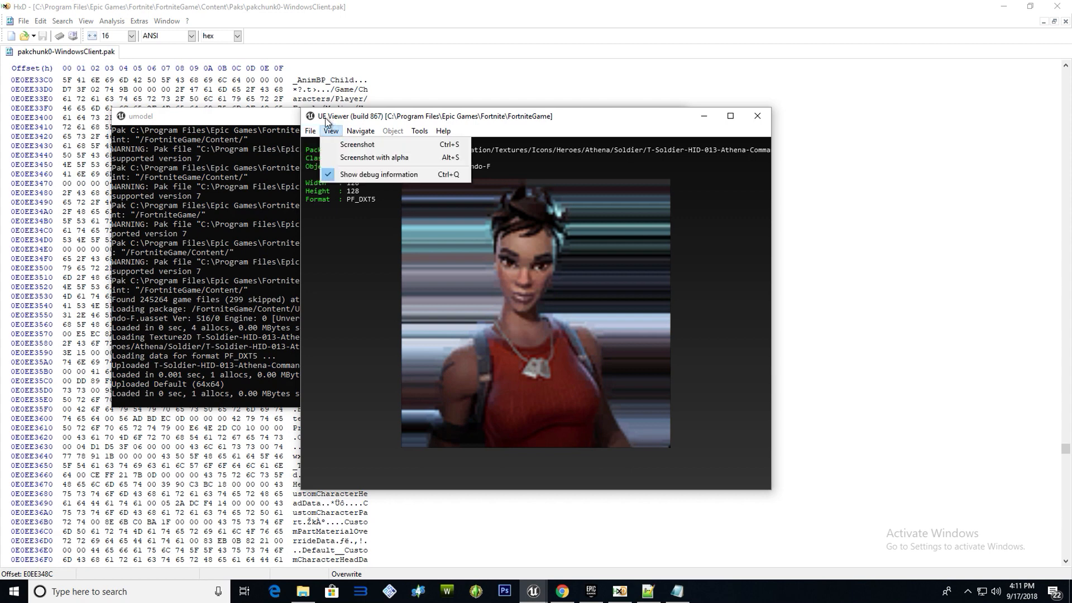
pyautogui.click(338, 145)
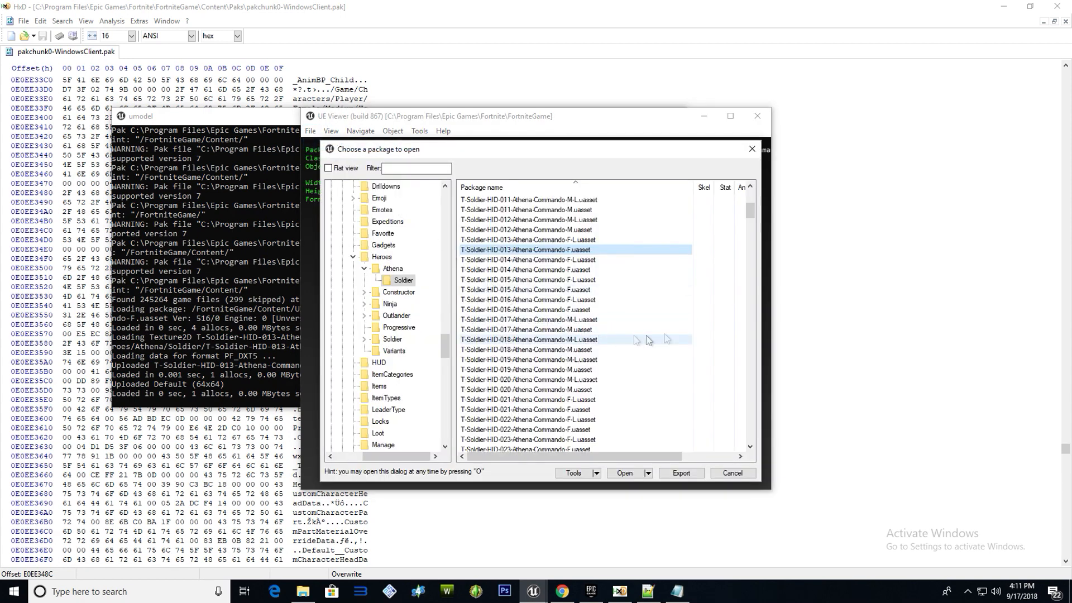
pyautogui.moveTo(748, 215); pyautogui.dragTo(750, 213)
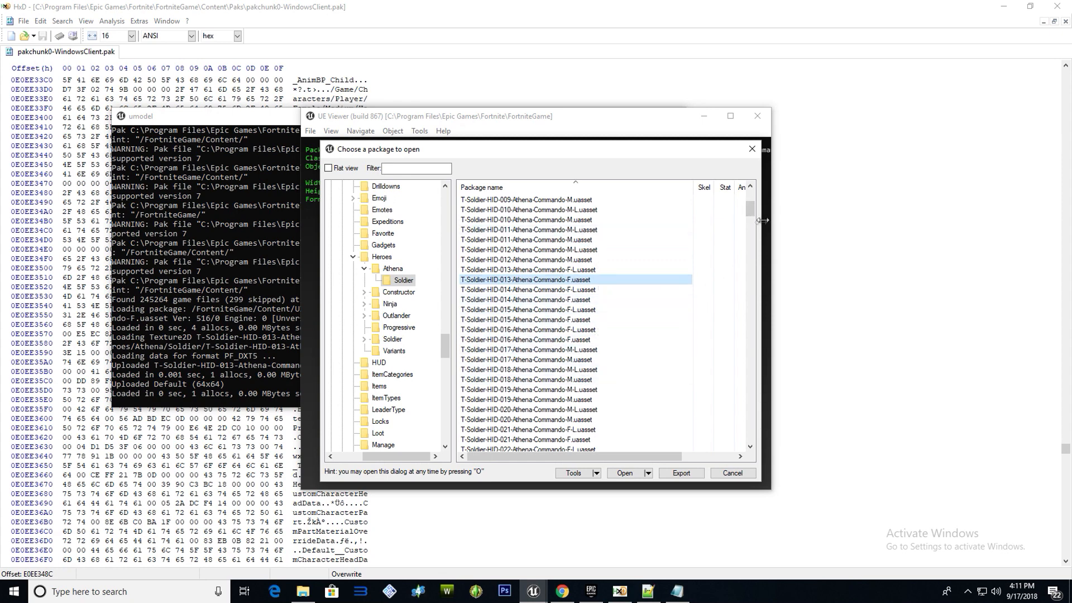
pyautogui.moveTo(750, 210); pyautogui.dragTo(751, 246)
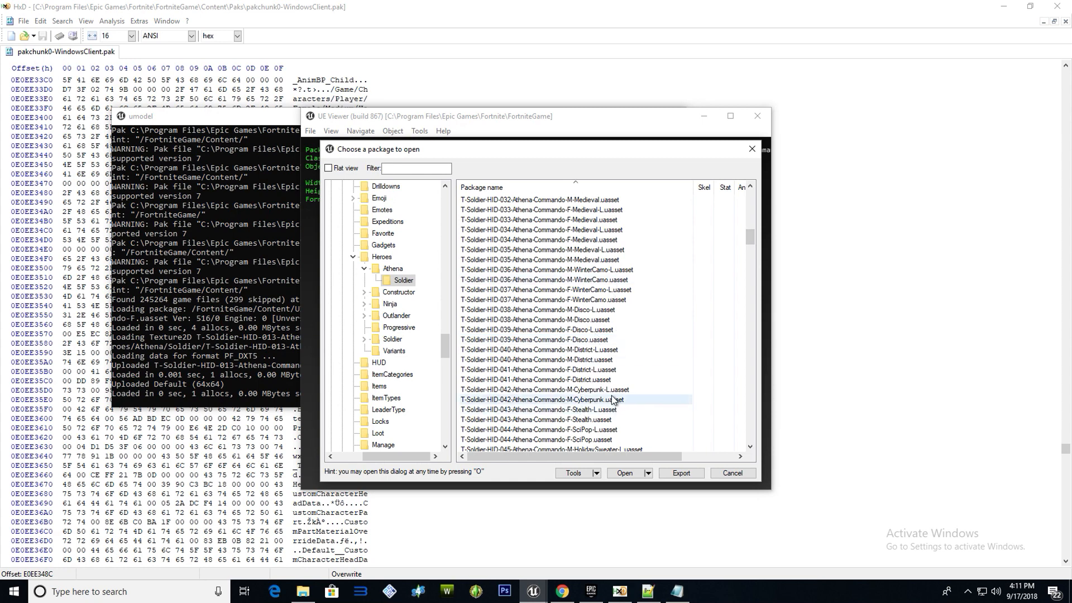
pyautogui.scroll(-3, 612, 400)
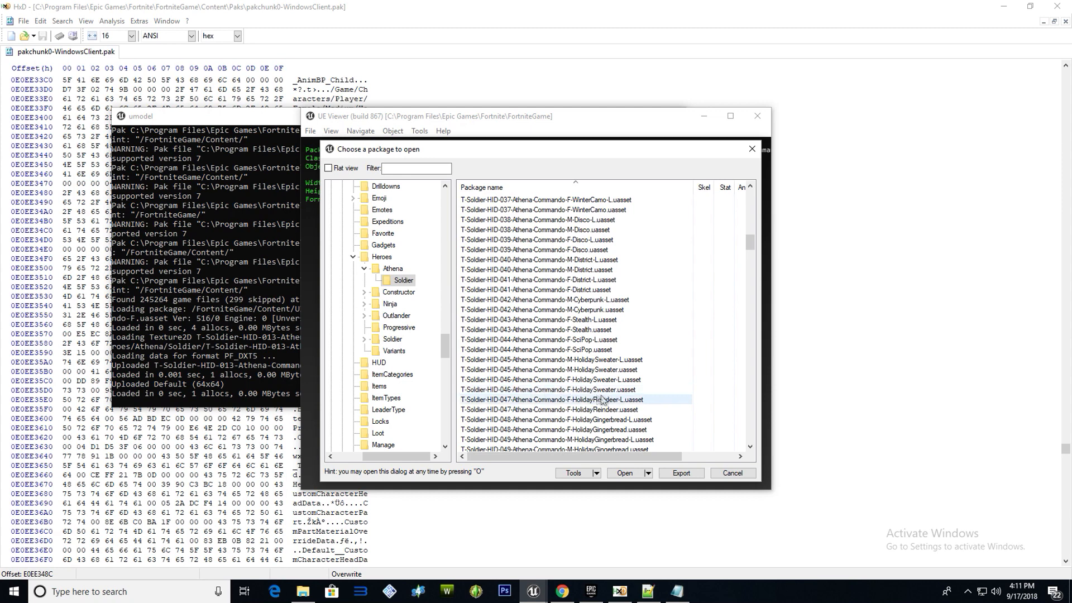
pyautogui.doubleClick(555, 381)
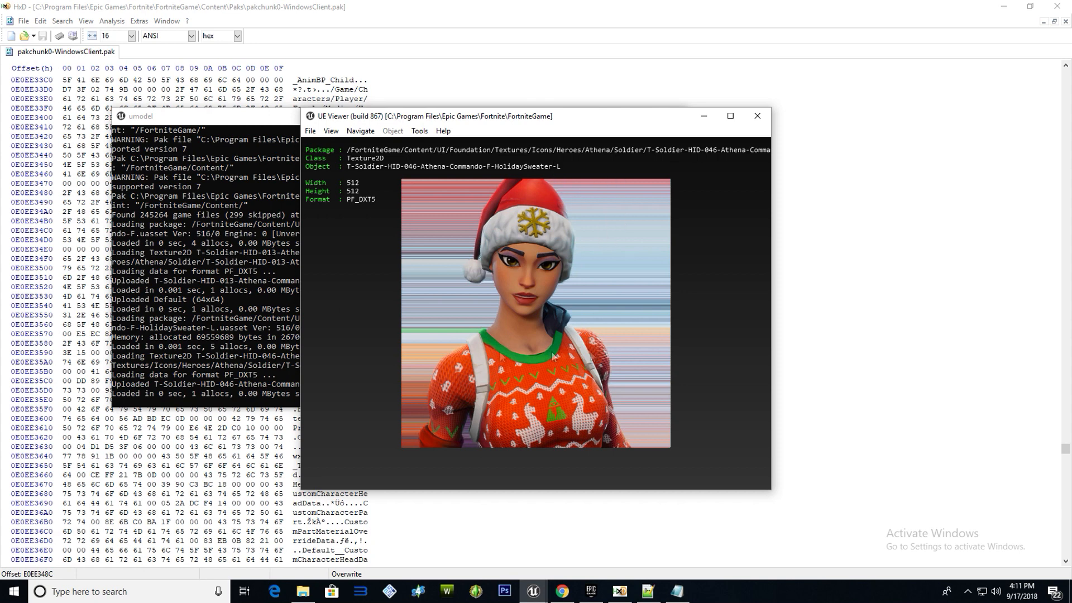
# Move the viewer aside and copy the HolidaySweater-L package path from umodel's log, starting at UI/Foundation and omitting the .uasset extension
pyautogui.moveTo(459, 120); pyautogui.dragTo(826, 112)
pyautogui.click(450, 123)
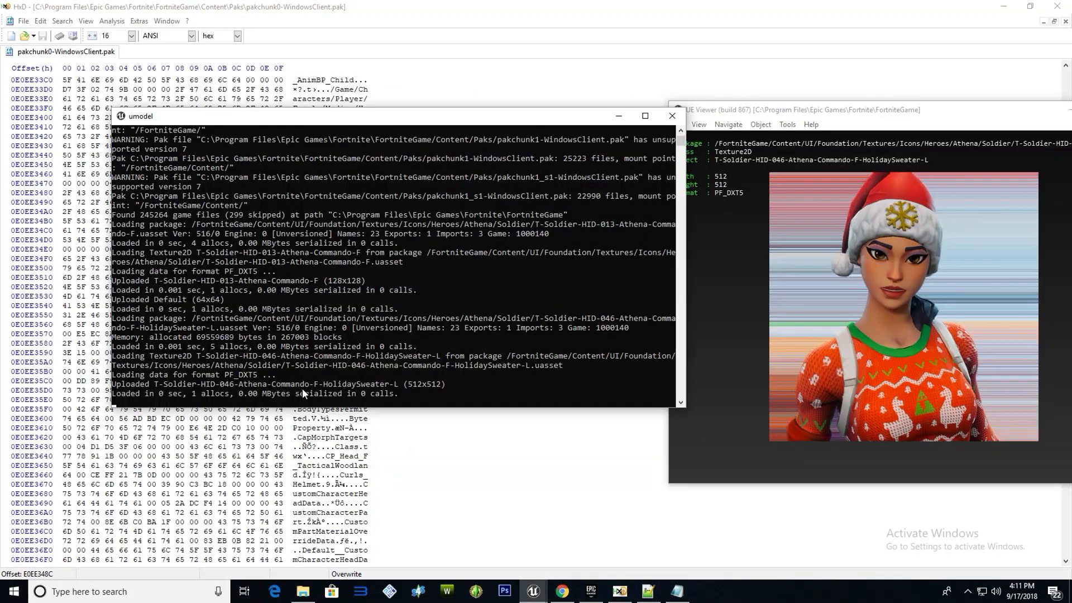
pyautogui.scroll(8, 195, 320)
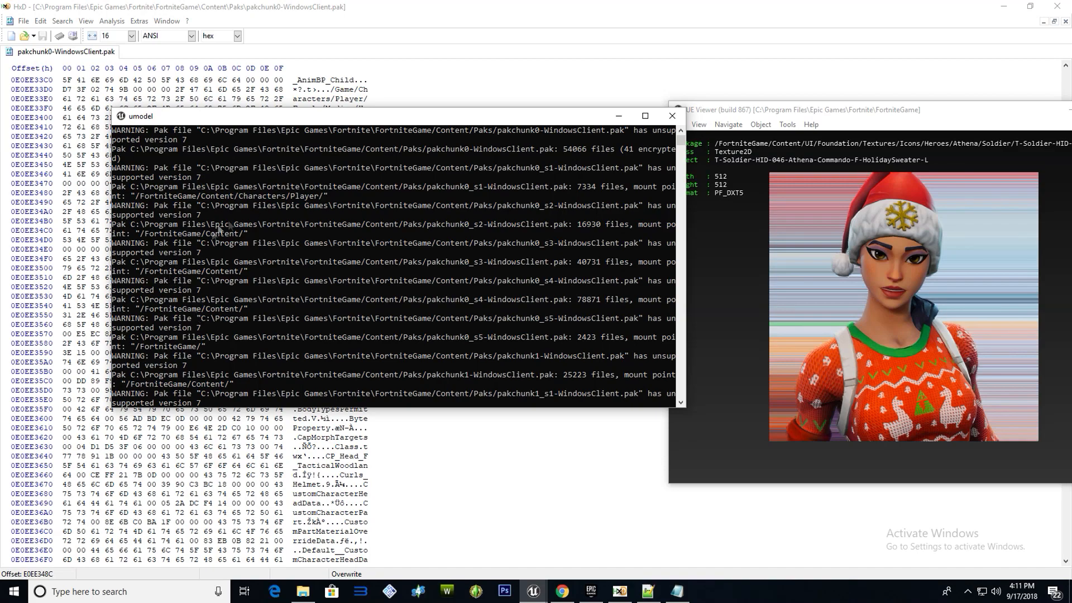
pyautogui.scroll(-6, 202, 269)
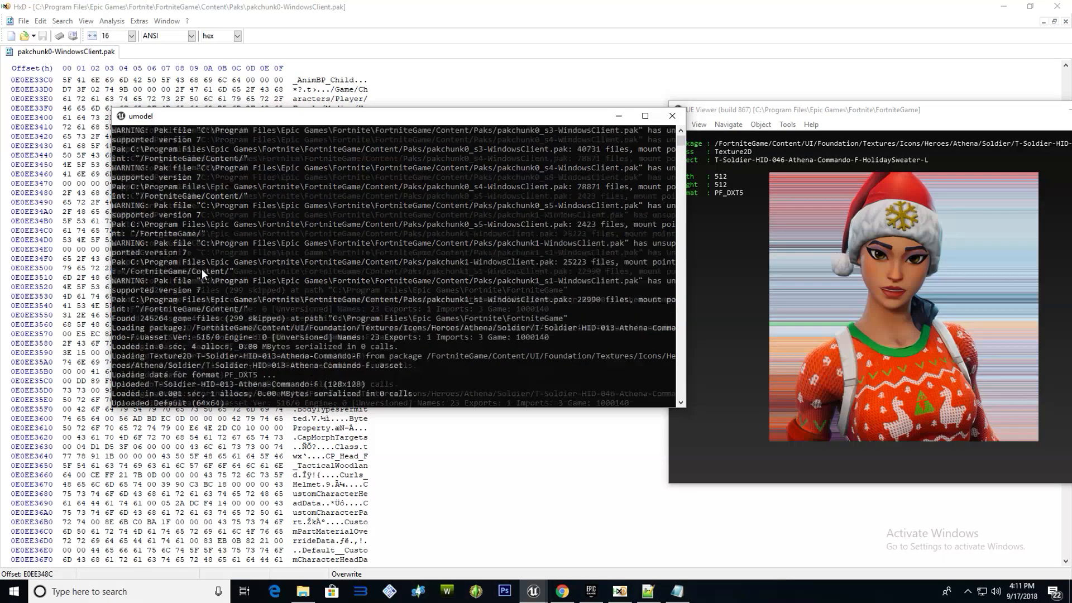
pyautogui.scroll(-2, 203, 269)
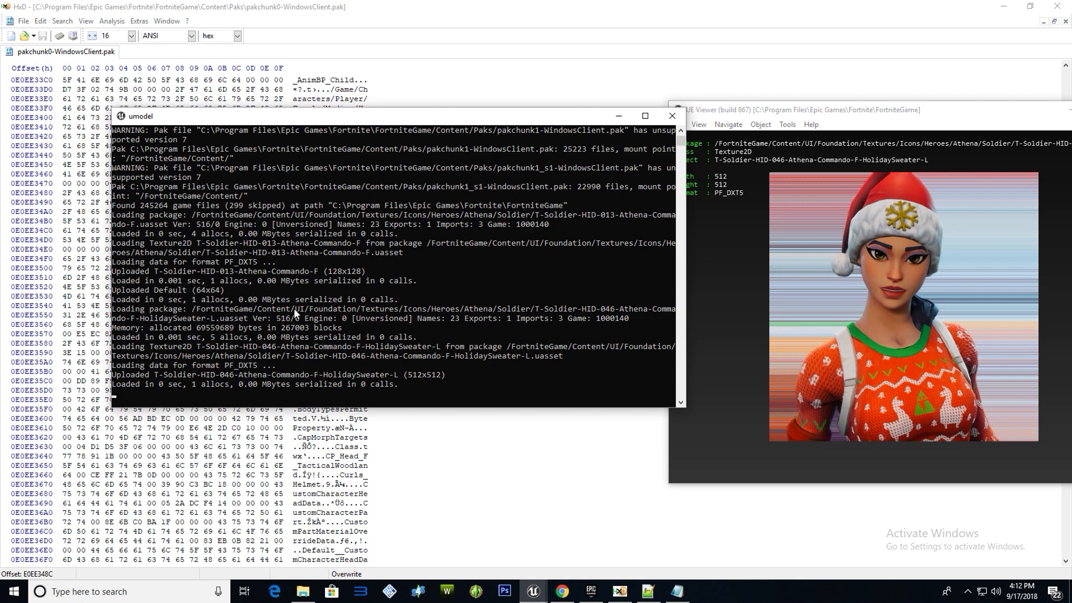
pyautogui.moveTo(299, 310); pyautogui.dragTo(215, 322)
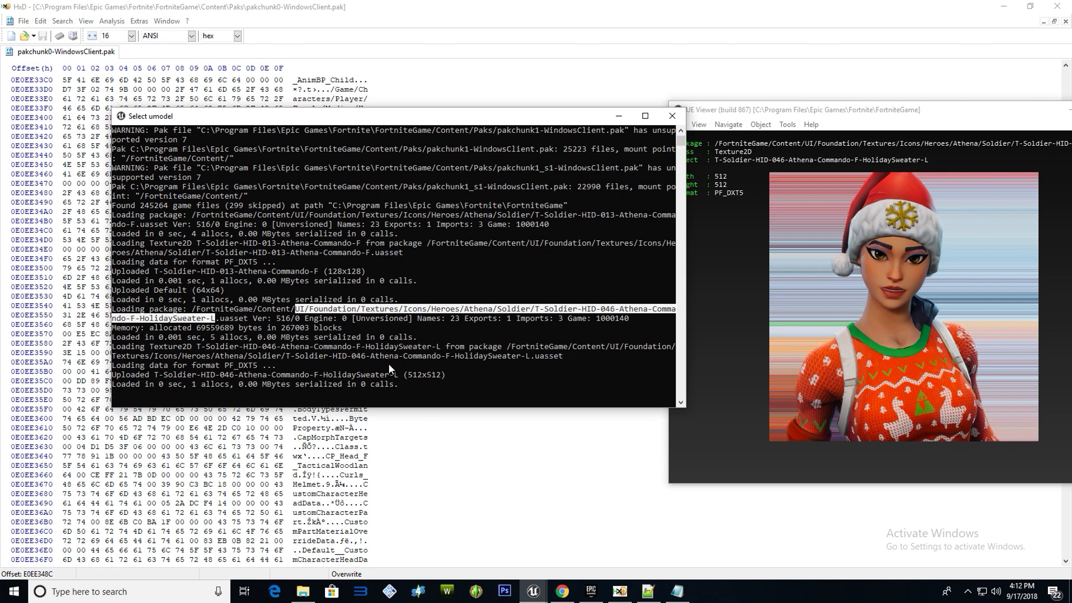
pyautogui.hotkey('ctrl', 'c')
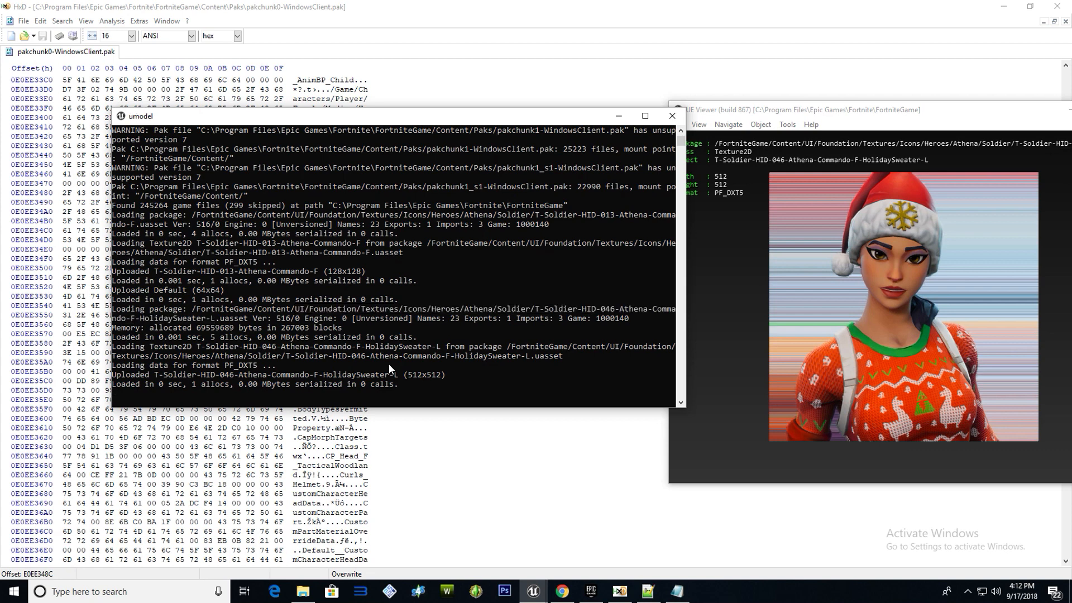
# Switch to Notepad++, put the copied path under a "Nog Ops Icons" heading and start a new line below it
pyautogui.click(647, 592)
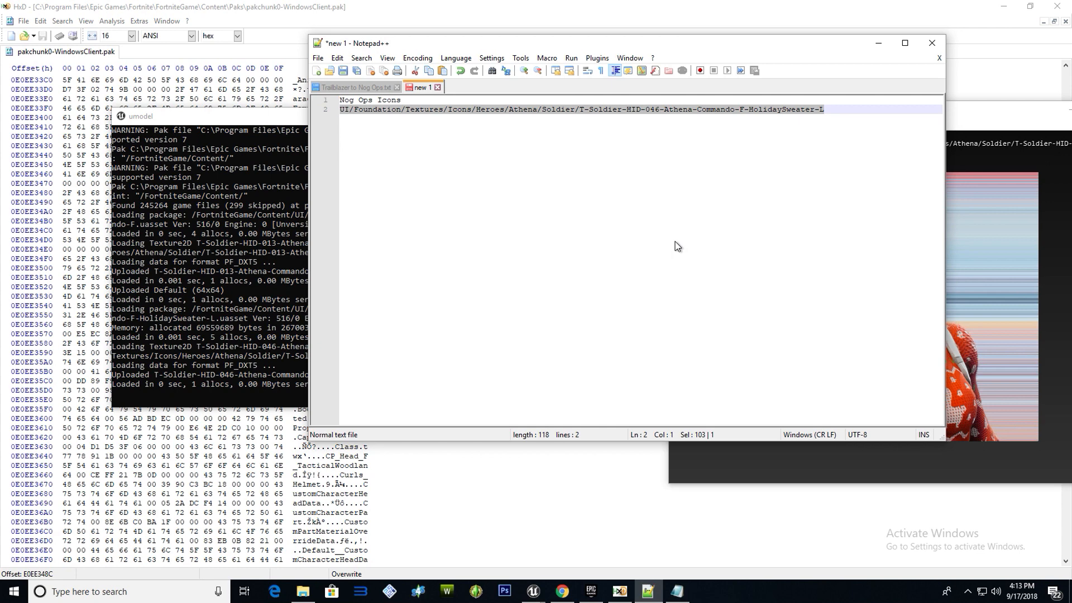
pyautogui.press('End')
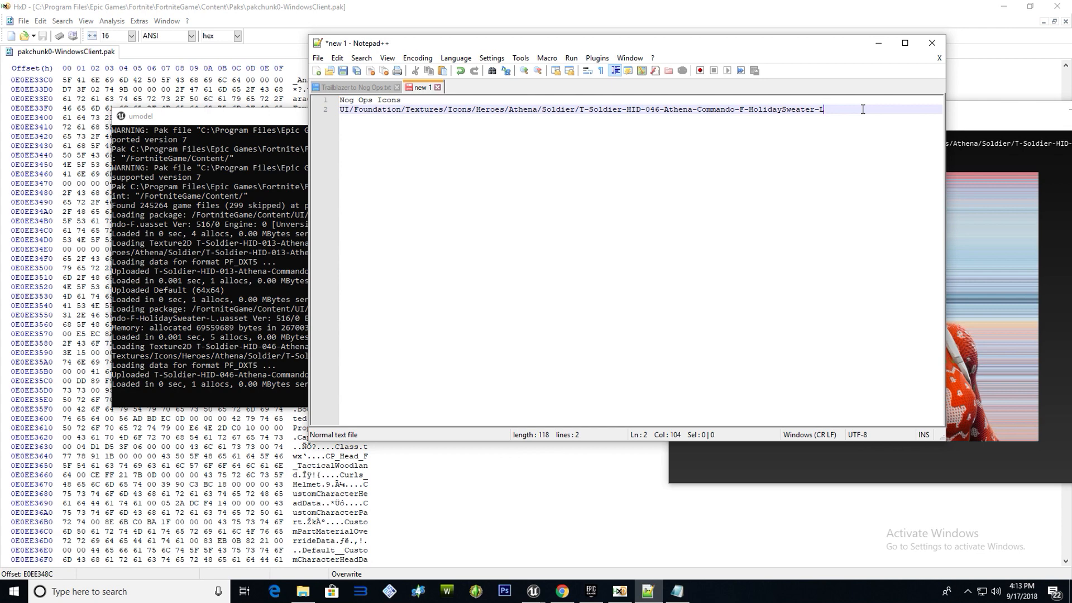
pyautogui.press('Return')
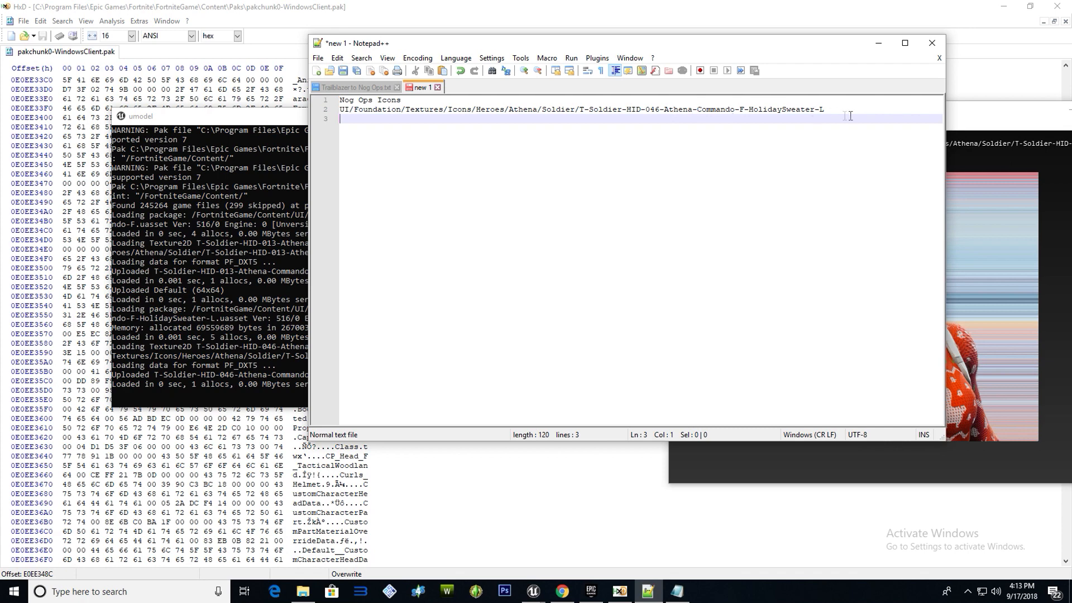
# Copy the HolidaySweater-L path onto line 3 and append a period followed by T-Soldier-HID-046-Athena-Commando-F-HolidaySweater-L
pyautogui.moveTo(850, 116); pyautogui.dragTo(335, 111)
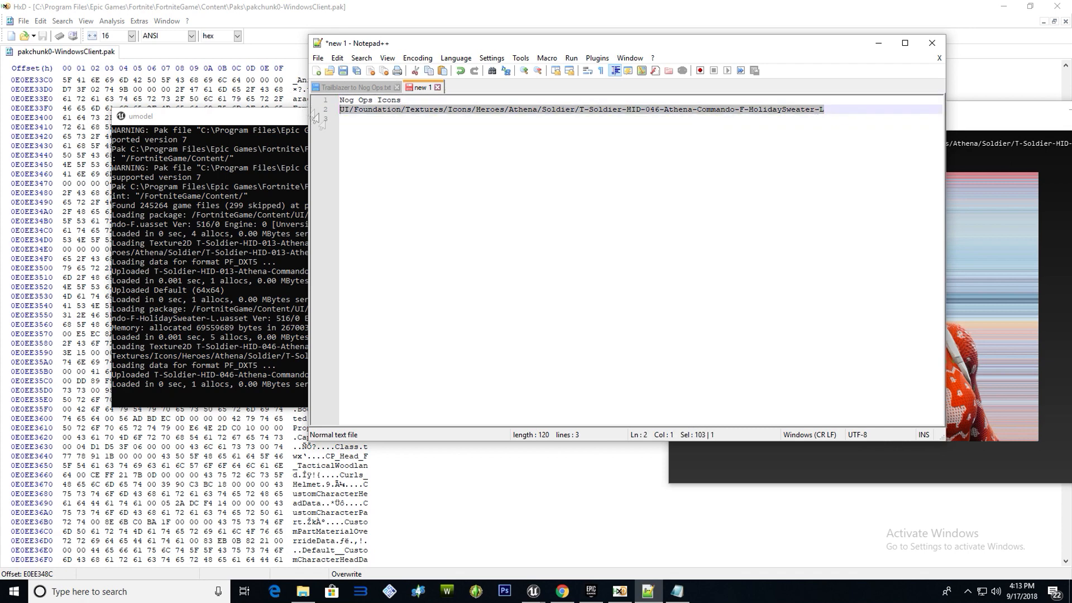
pyautogui.click(517, 239)
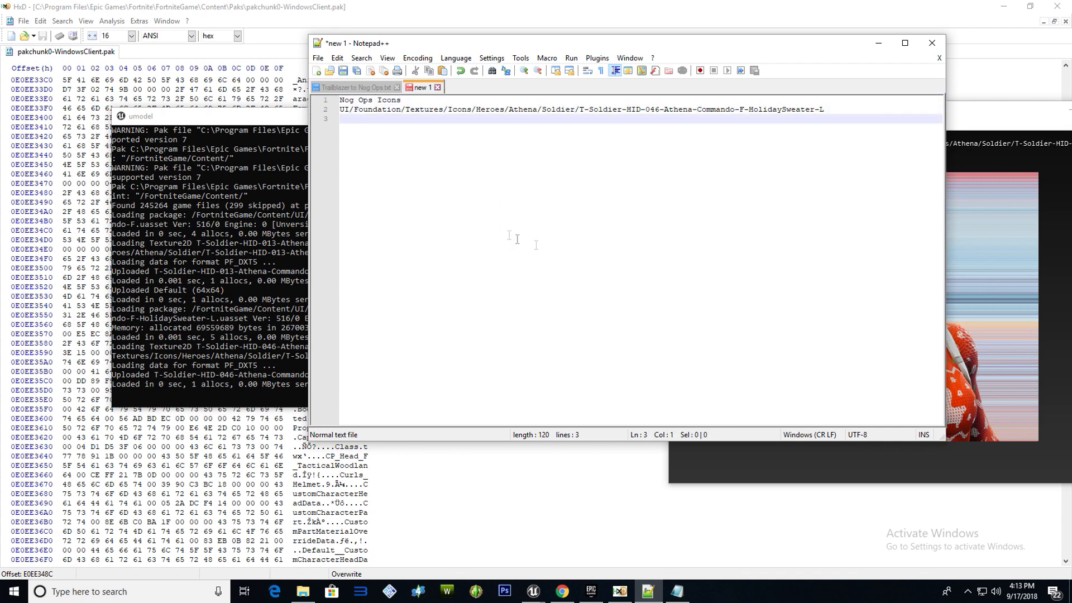
pyautogui.hotkey('ctrl', 'v')
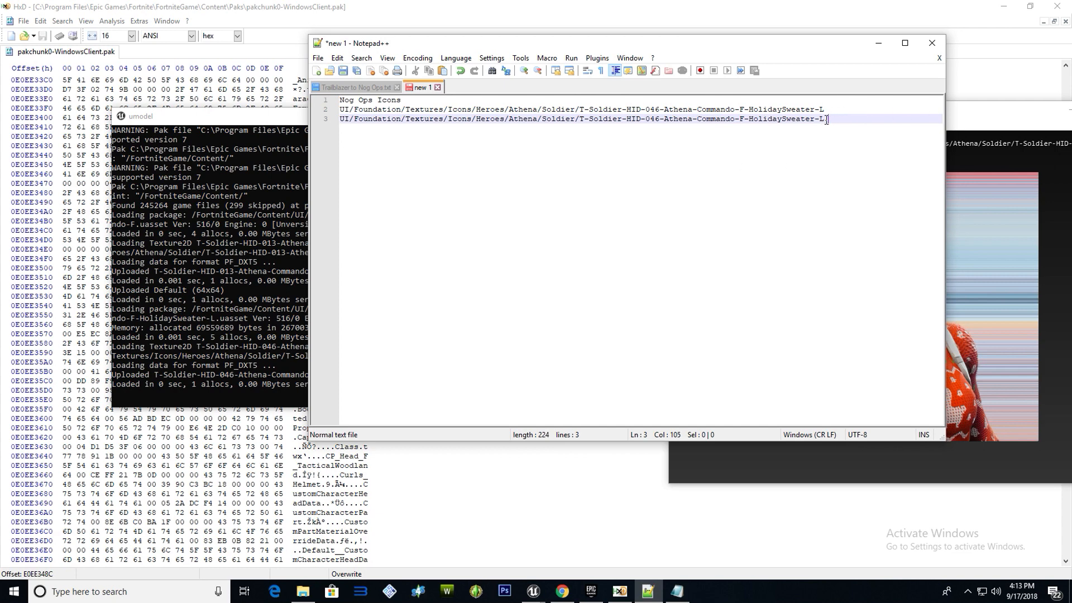
pyautogui.moveTo(824, 119); pyautogui.dragTo(587, 120)
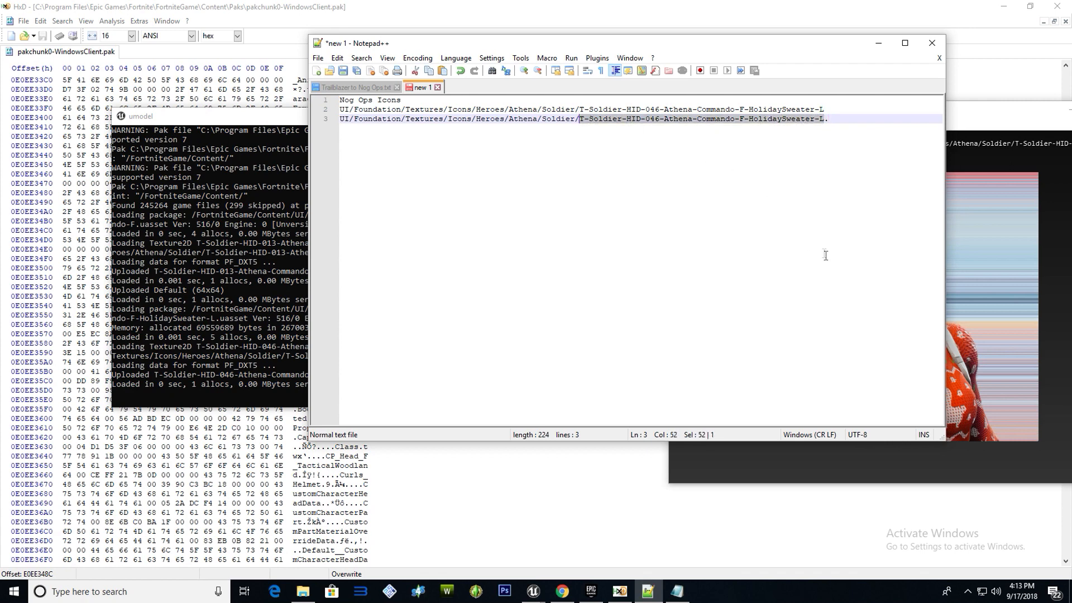
pyautogui.click(838, 117)
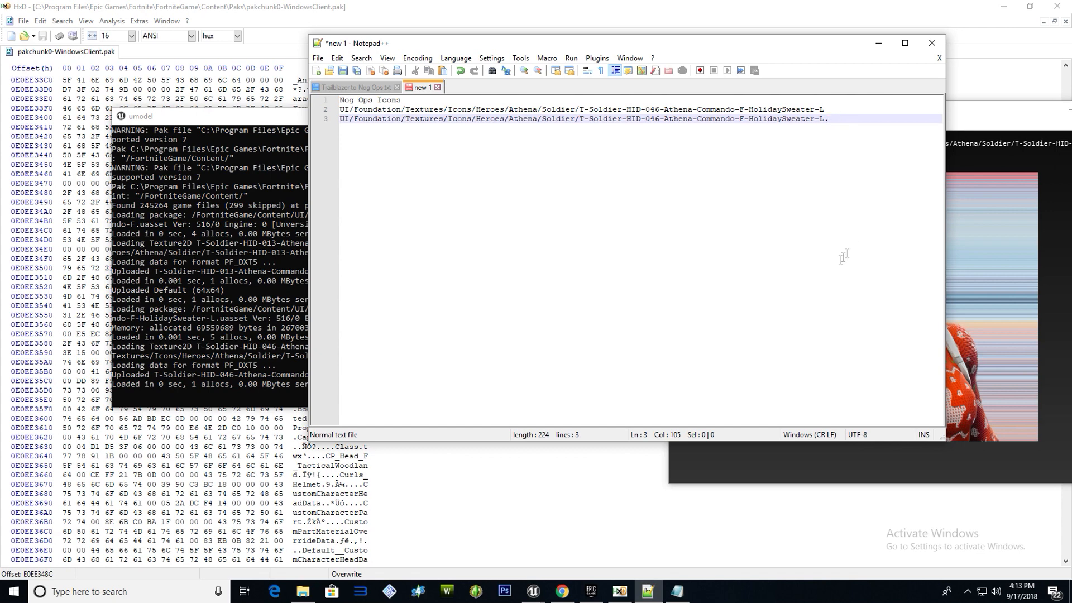
pyautogui.hotkey('ctrl', 'v')
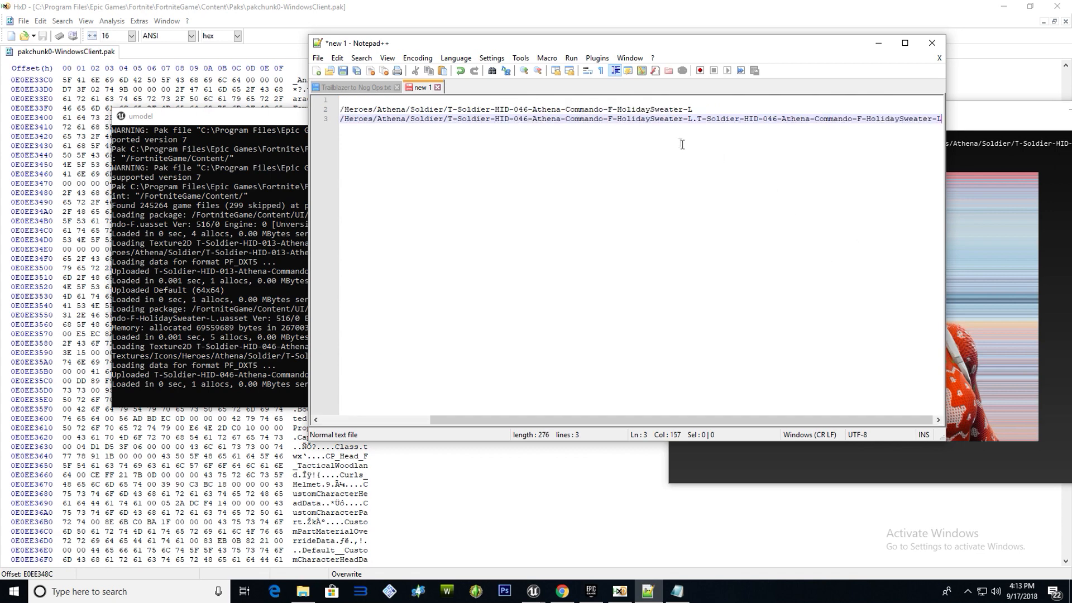
# Move the plain HolidaySweater-L path below the extended one, leaving no blank line under the "Nog Ops Icons" heading
pyautogui.moveTo(697, 109); pyautogui.dragTo(199, 115)
pyautogui.press('Delete')
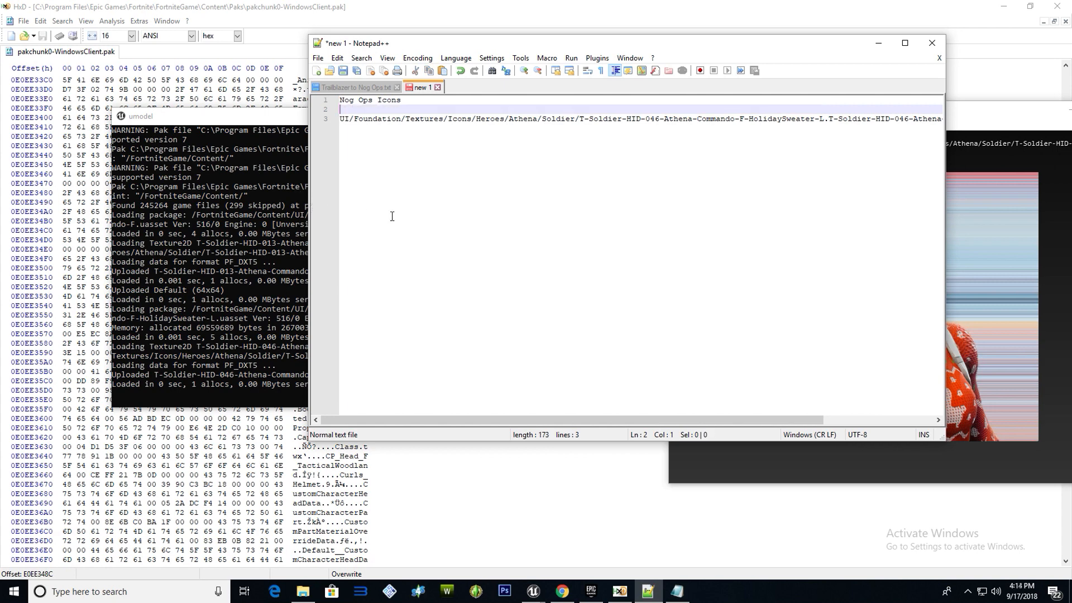
pyautogui.hotkey('ctrl', 'End')
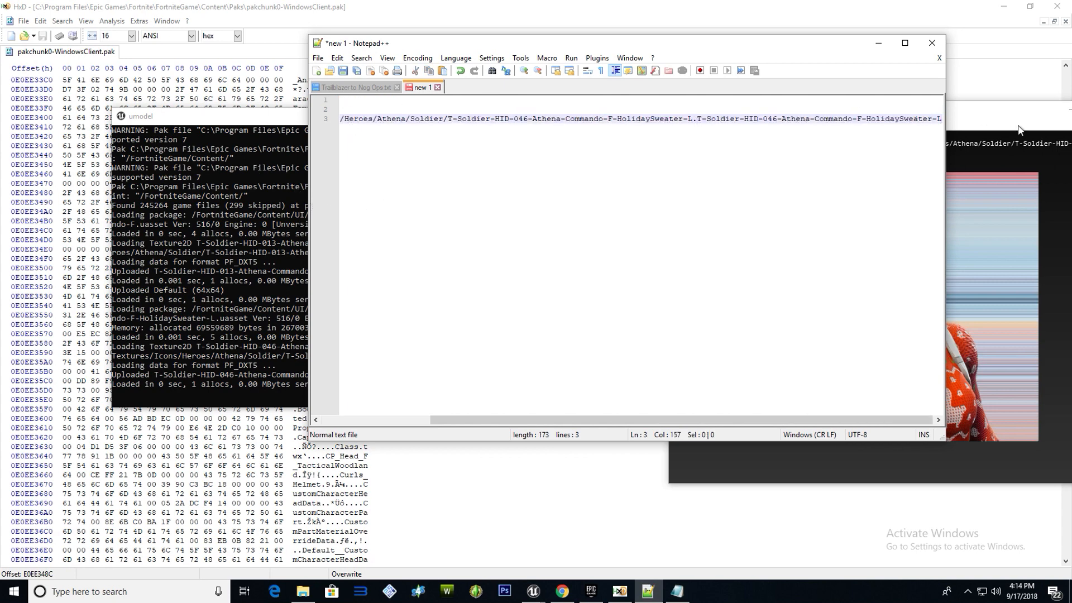
pyautogui.press('Return')
pyautogui.hotkey('ctrl', 'v')
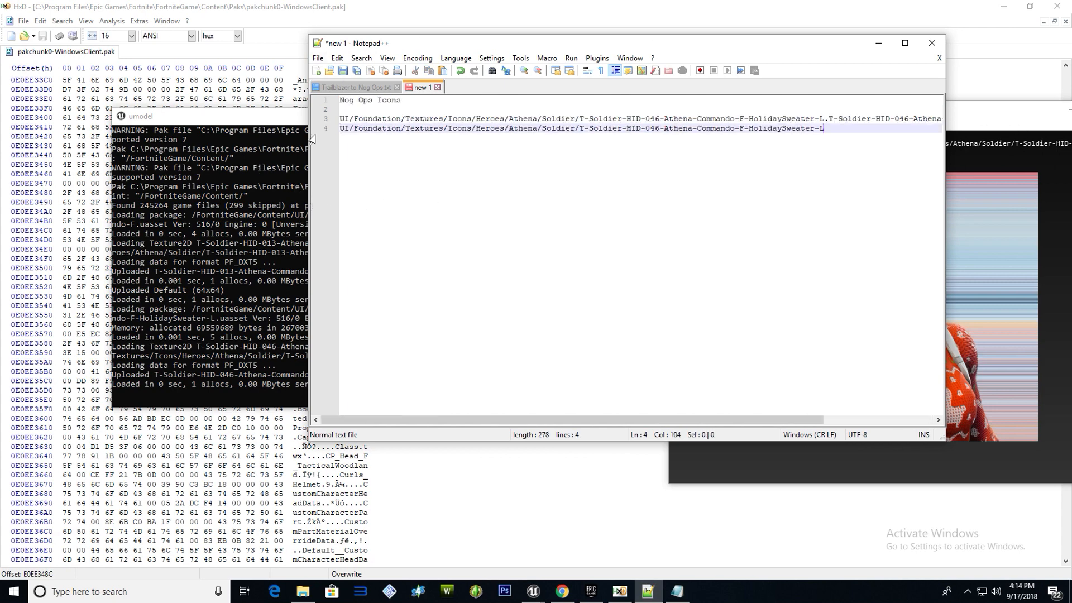
pyautogui.click(343, 117)
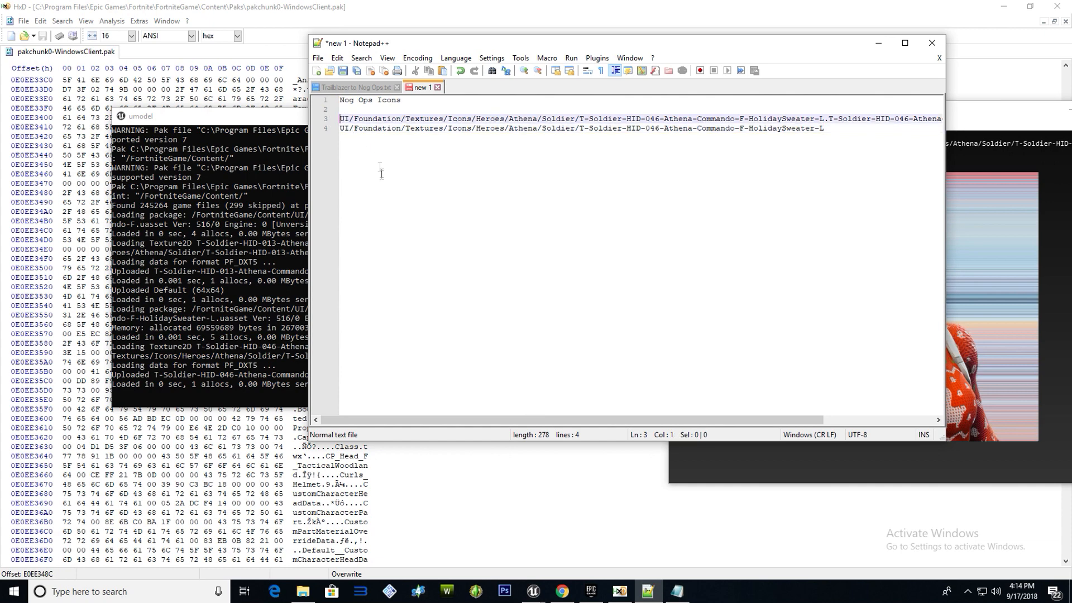
pyautogui.press('BackSpace')
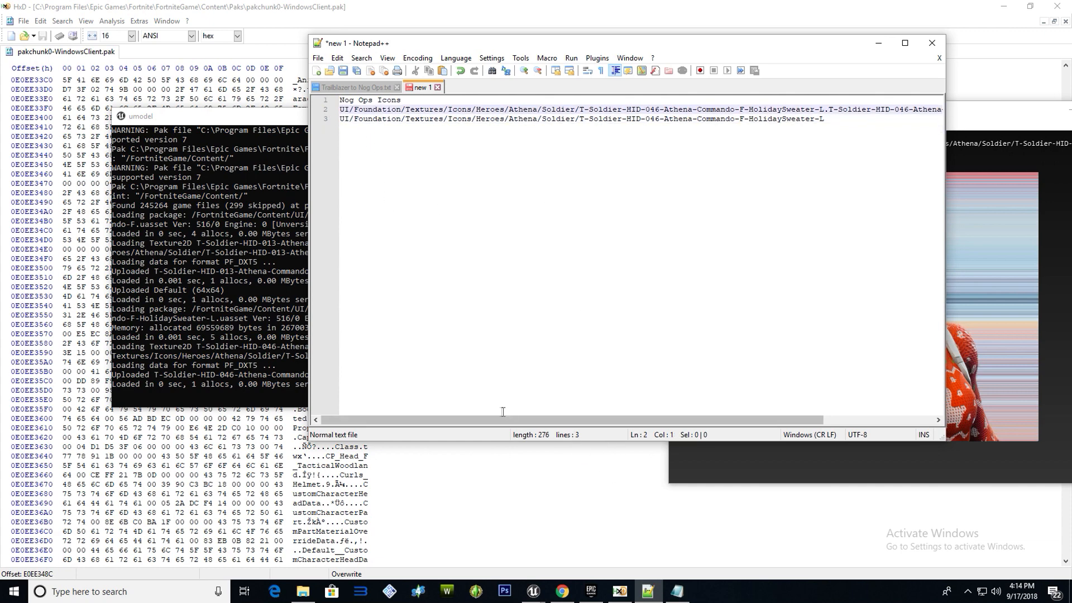
# Check the repeated asset name around the period in the extended path, and start a new line below the plain path
pyautogui.moveTo(501, 421); pyautogui.dragTo(642, 413)
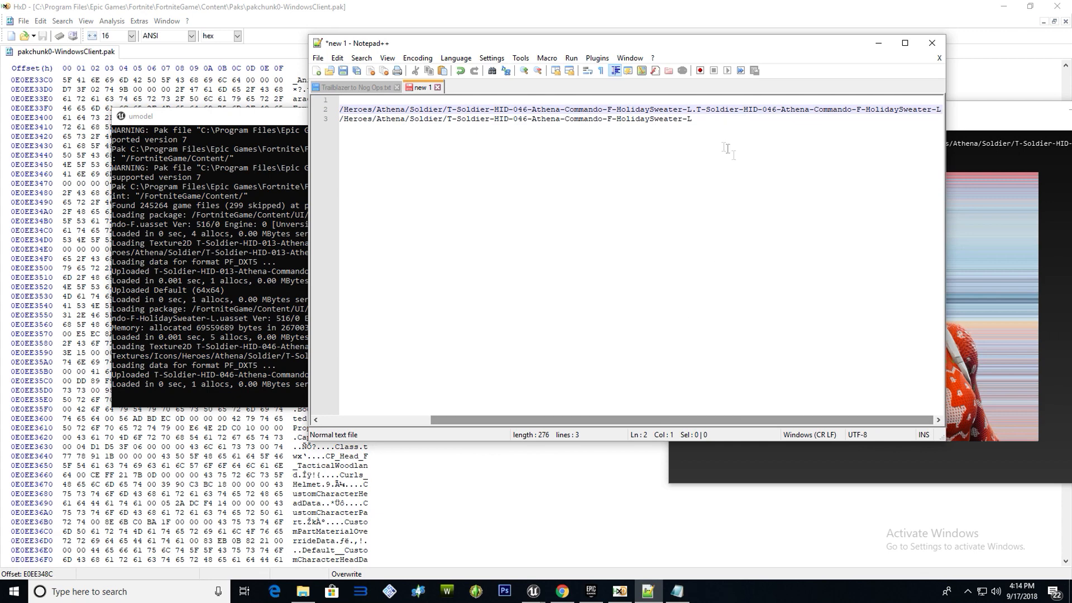
pyautogui.click(645, 112)
pyautogui.click(694, 110)
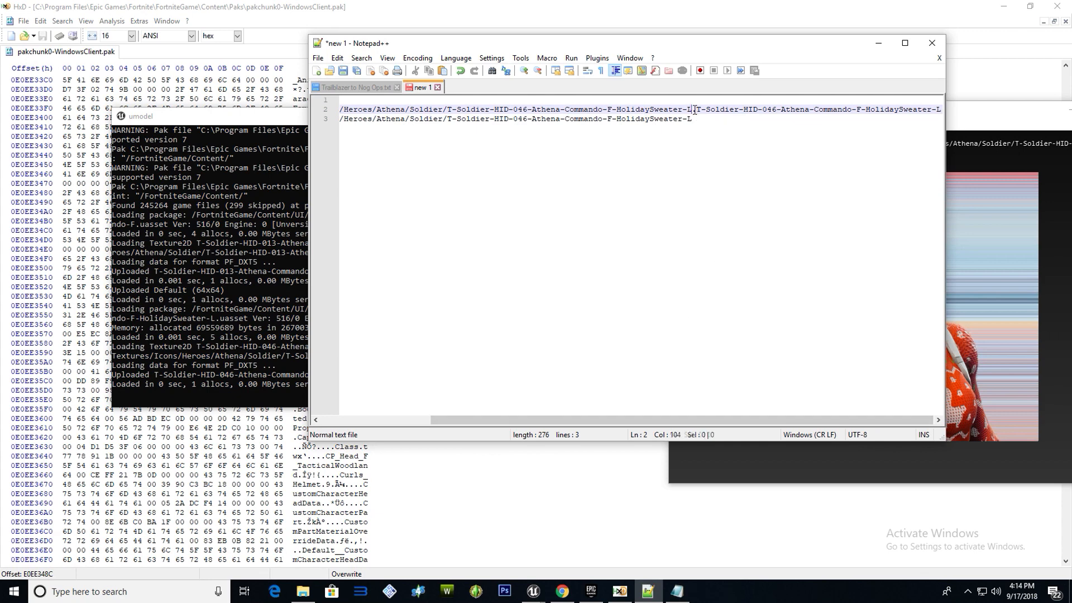
pyautogui.moveTo(447, 110); pyautogui.dragTo(693, 107)
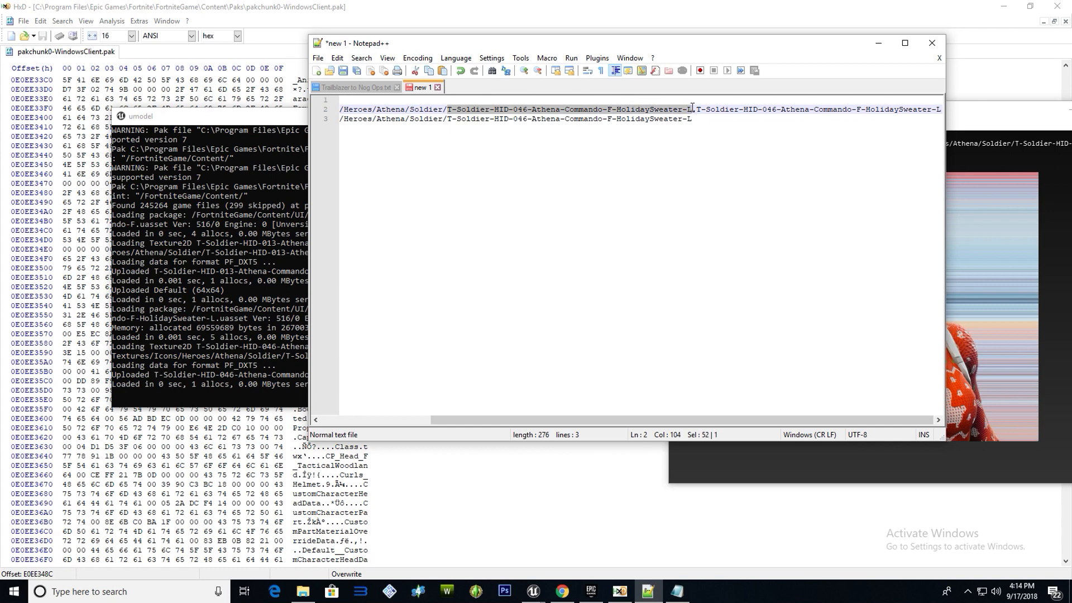
pyautogui.click(729, 110)
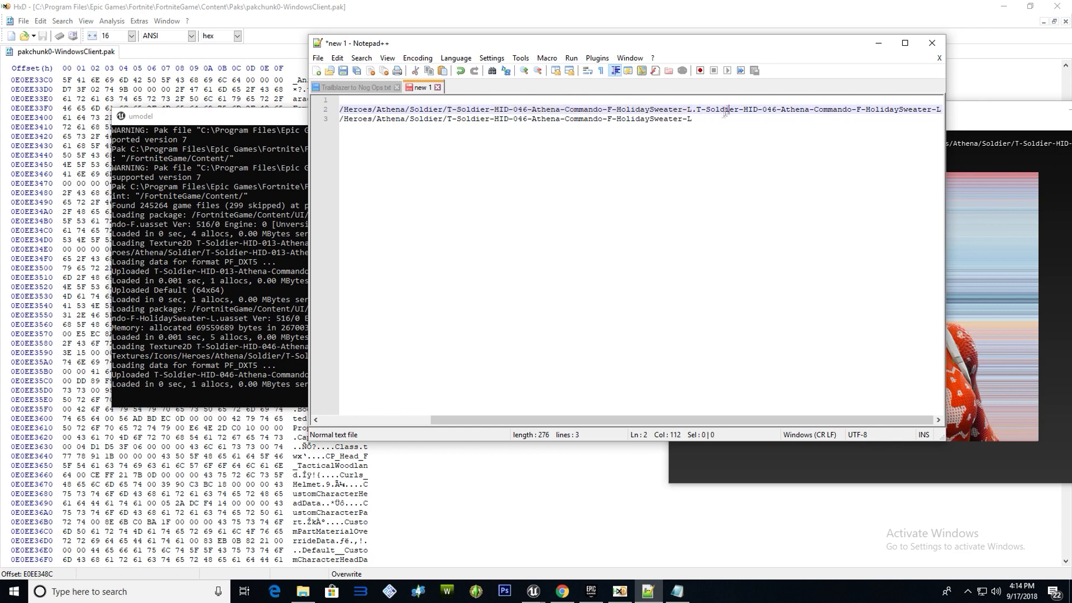
pyautogui.click(645, 119)
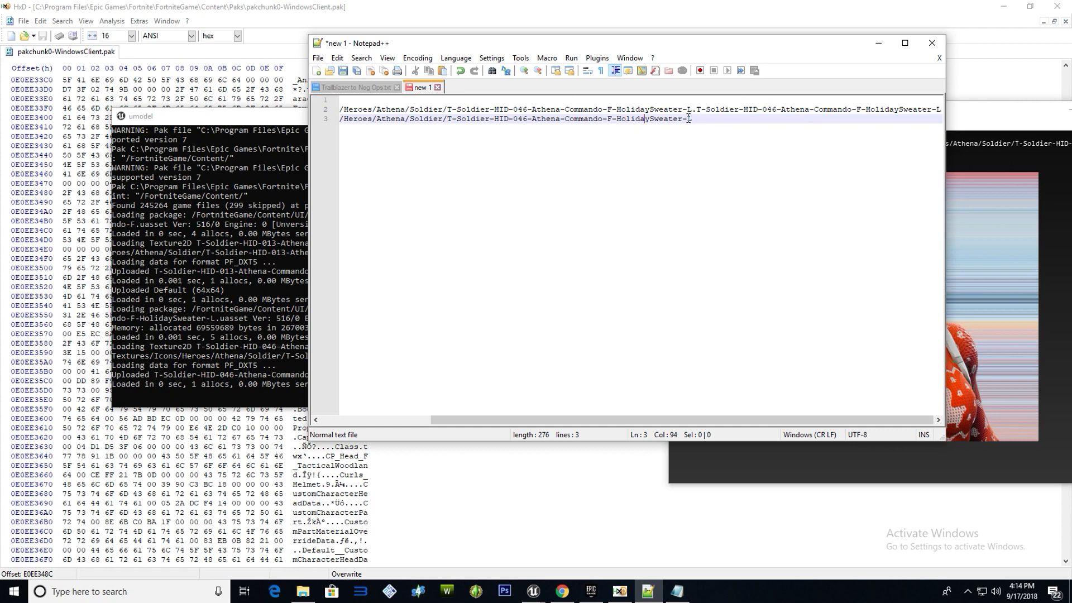
pyautogui.click(727, 120)
pyautogui.press('Return')
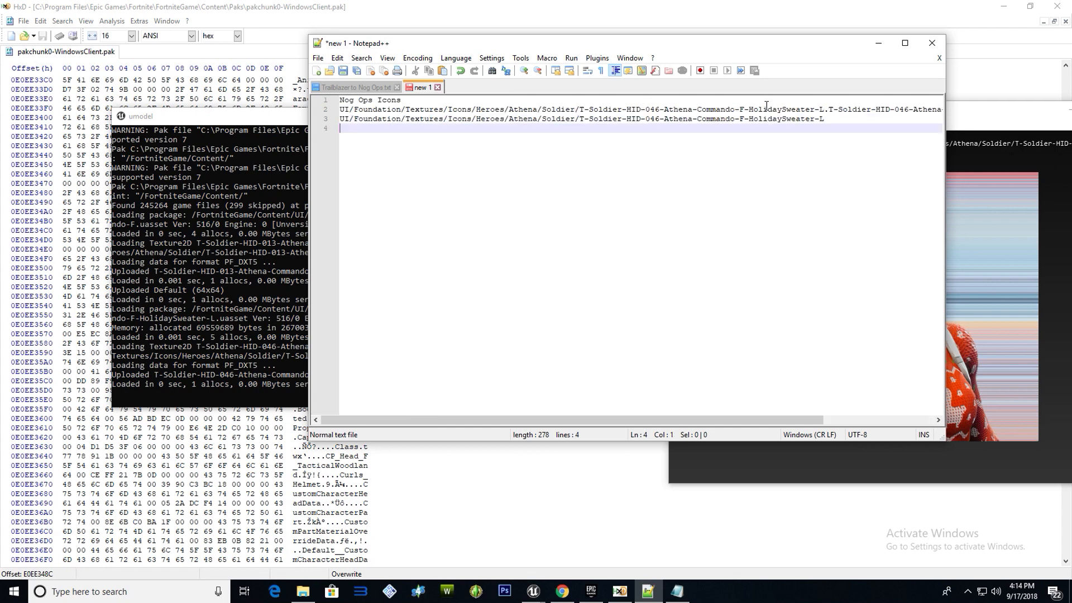
# Switch to UE Viewer and open T-Soldier-HID-046-Athena-Commando-F-HolidaySweater.uasset from the Soldier folder
pyautogui.click(1012, 151)
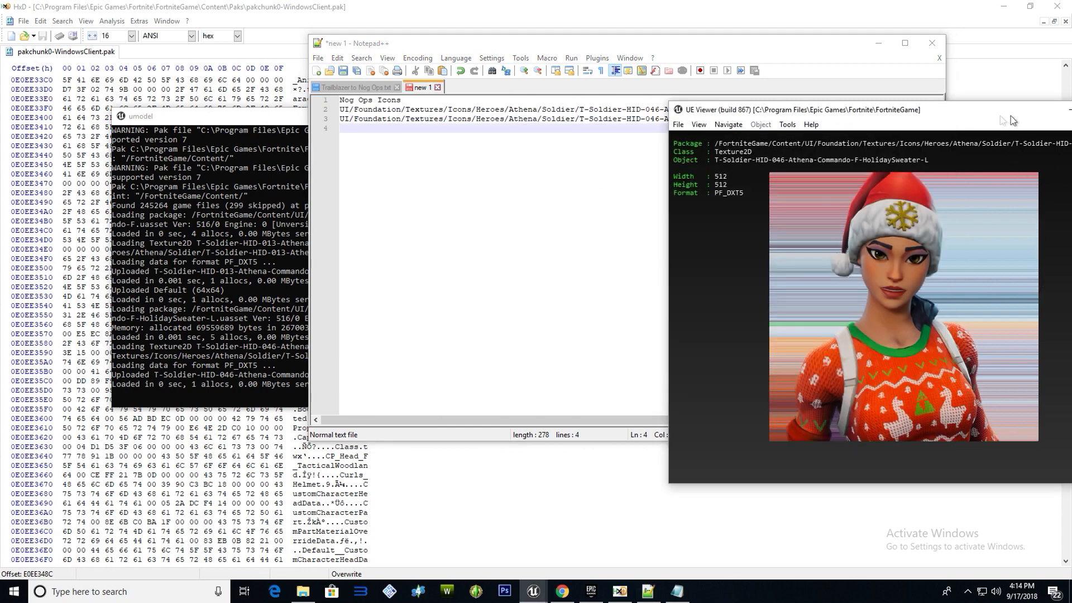
pyautogui.moveTo(863, 110); pyautogui.dragTo(581, 89)
pyautogui.click(397, 101)
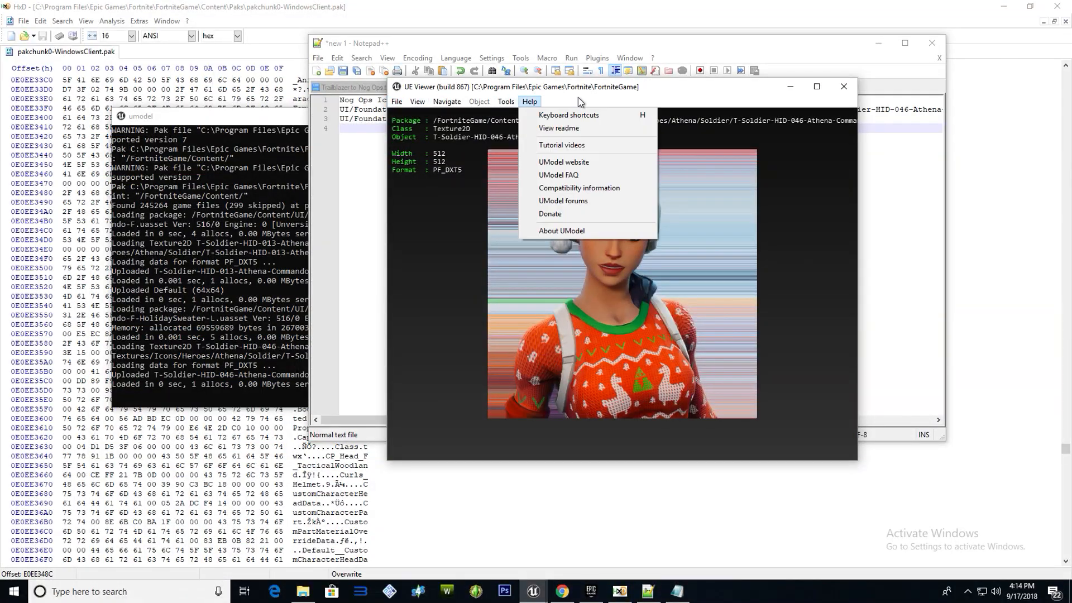
pyautogui.moveTo(410, 109)
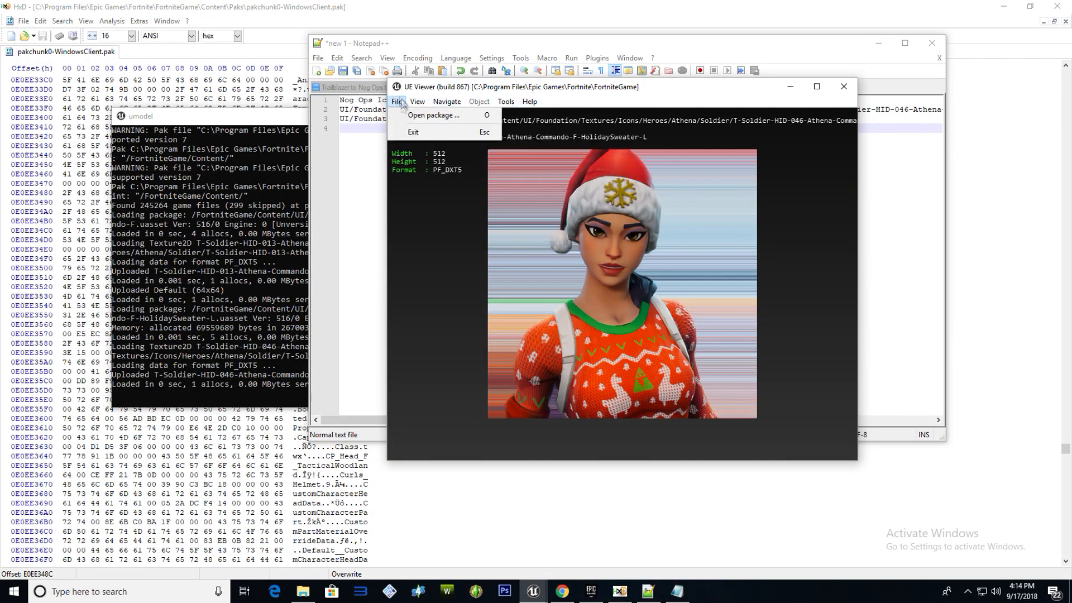
pyautogui.click(443, 115)
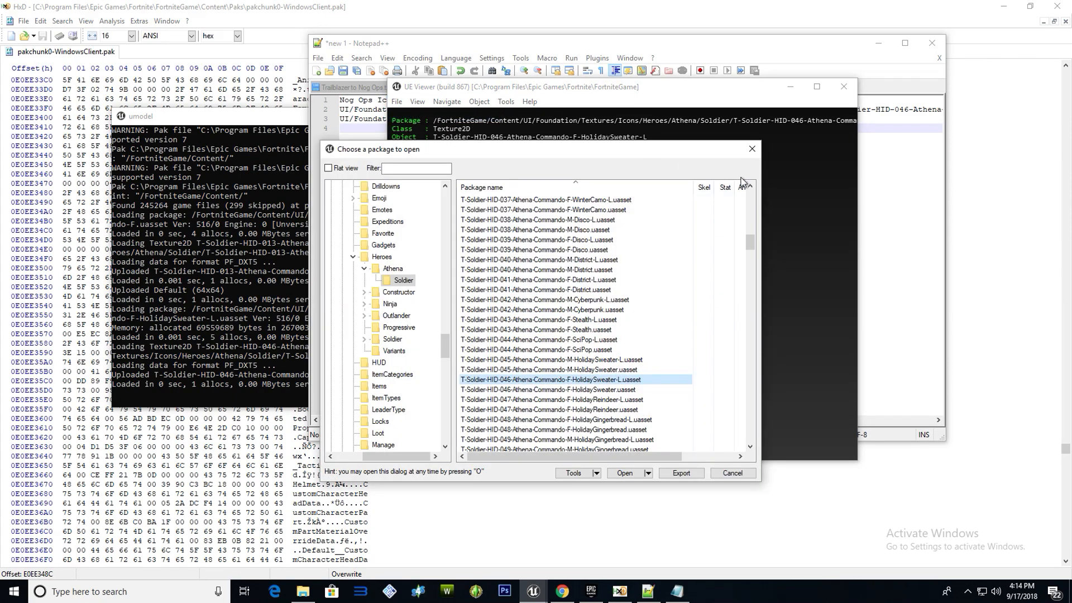
pyautogui.click(752, 148)
pyautogui.press('o')
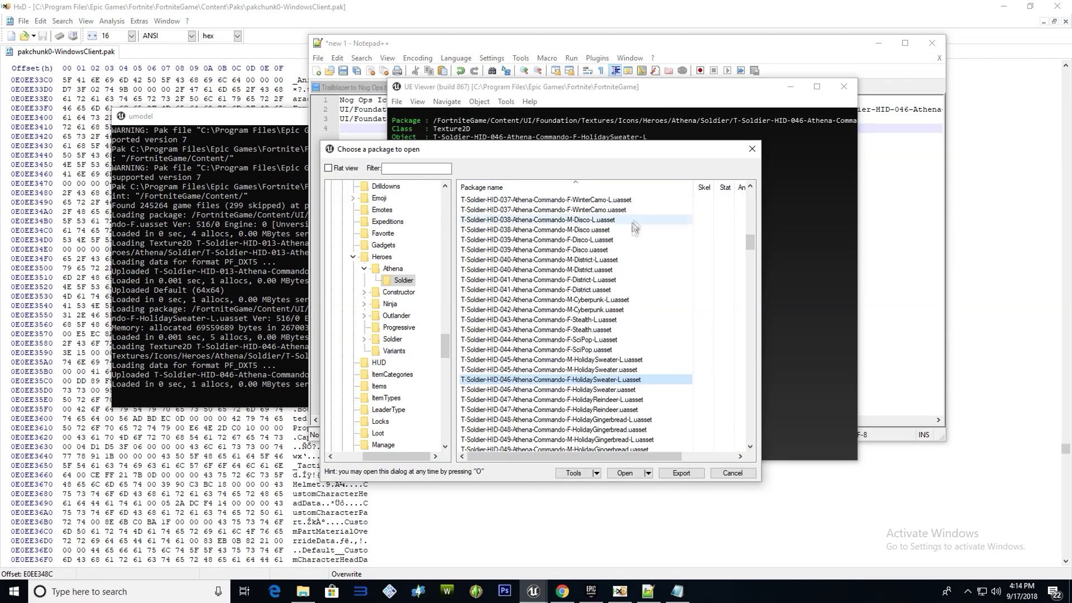
pyautogui.click(606, 390)
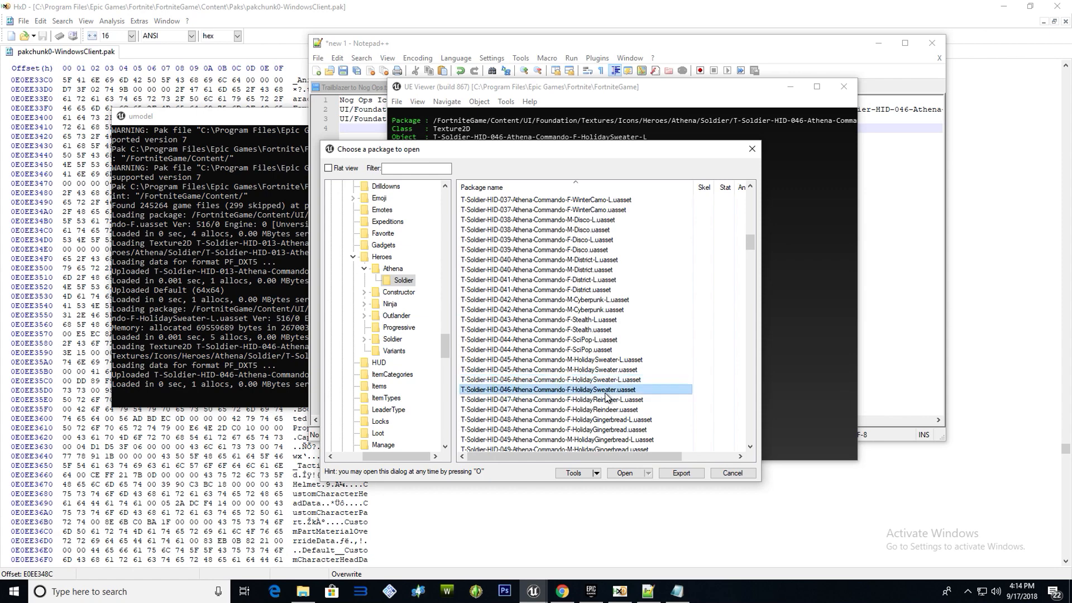
pyautogui.doubleClick(605, 391)
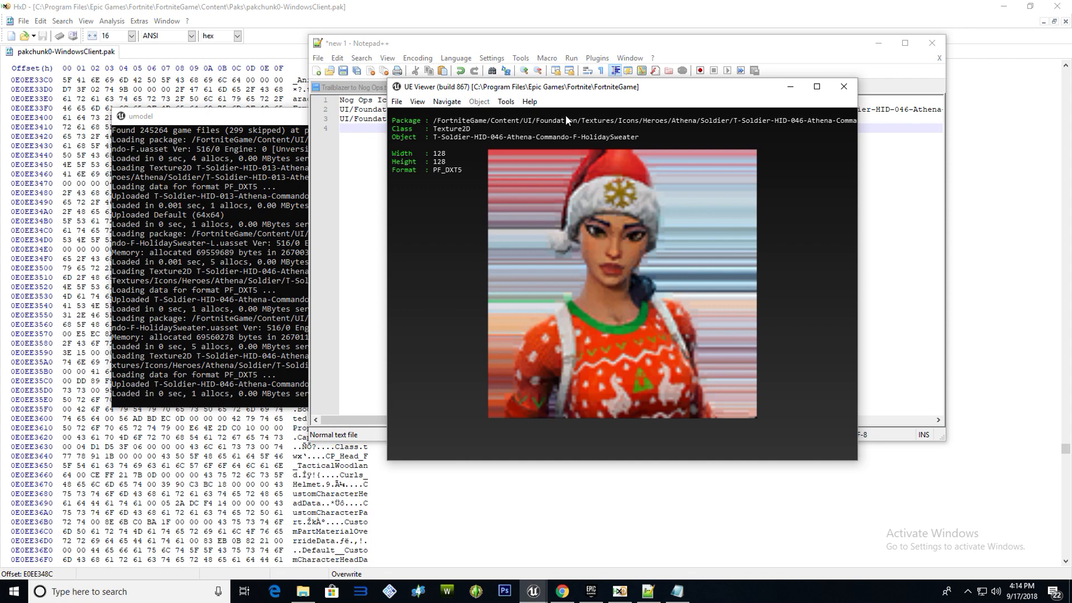
# Copy the HolidaySweater package path from umodel's log, starting at UI/Foundation and omitting the .uasset extension
pyautogui.click(233, 115)
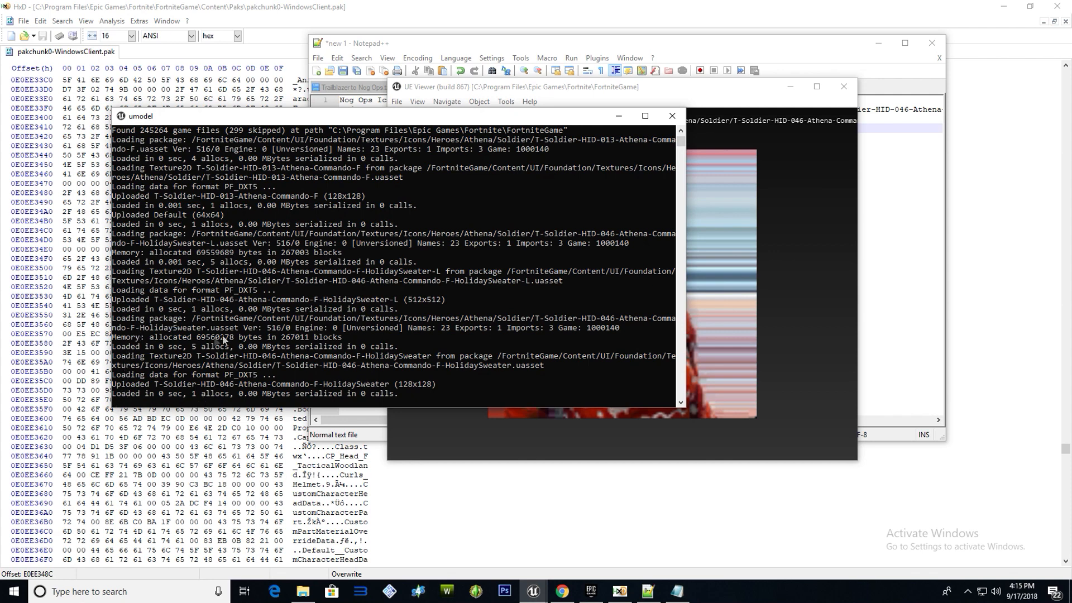
pyautogui.moveTo(301, 322); pyautogui.dragTo(203, 330)
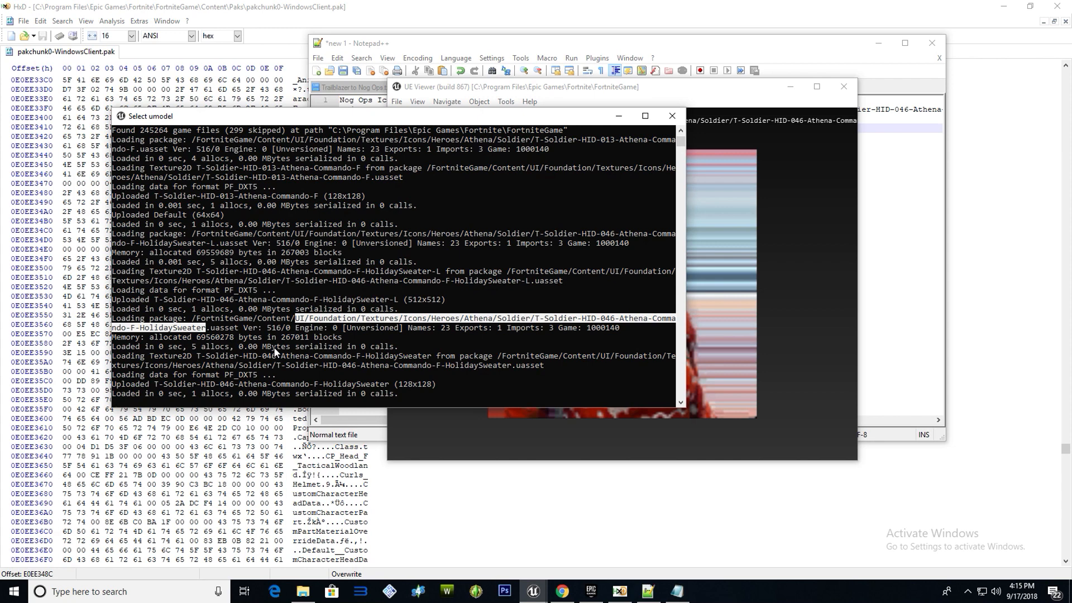
pyautogui.hotkey('ctrl', 'c')
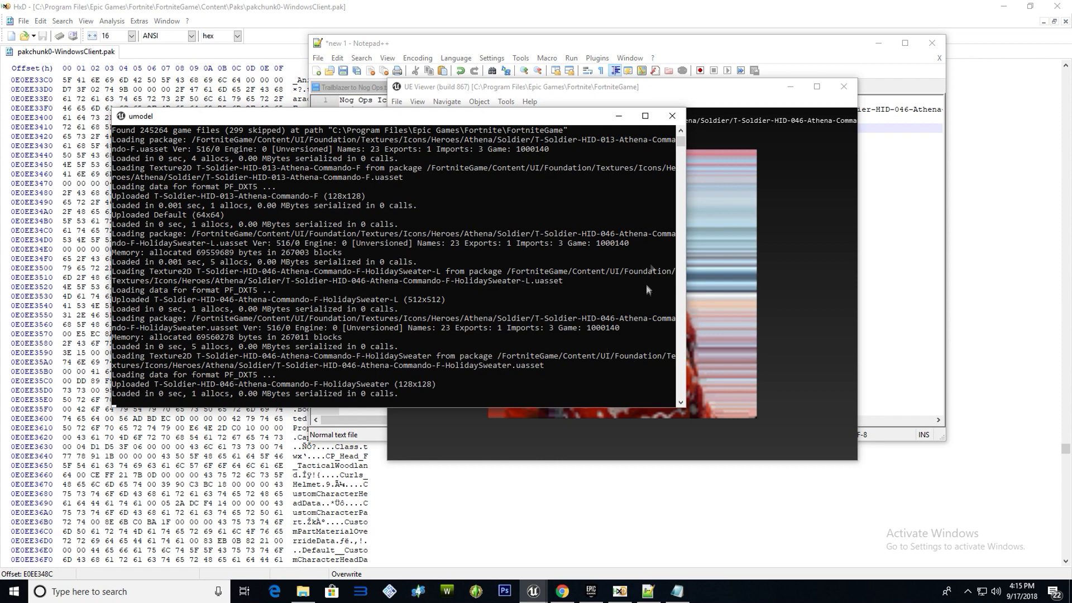
# Switch to Notepad++, paste the path on line 4 and append a period followed by T-Soldier-HID-046-Athena-Commando-F-HolidaySweater
pyautogui.click(490, 45)
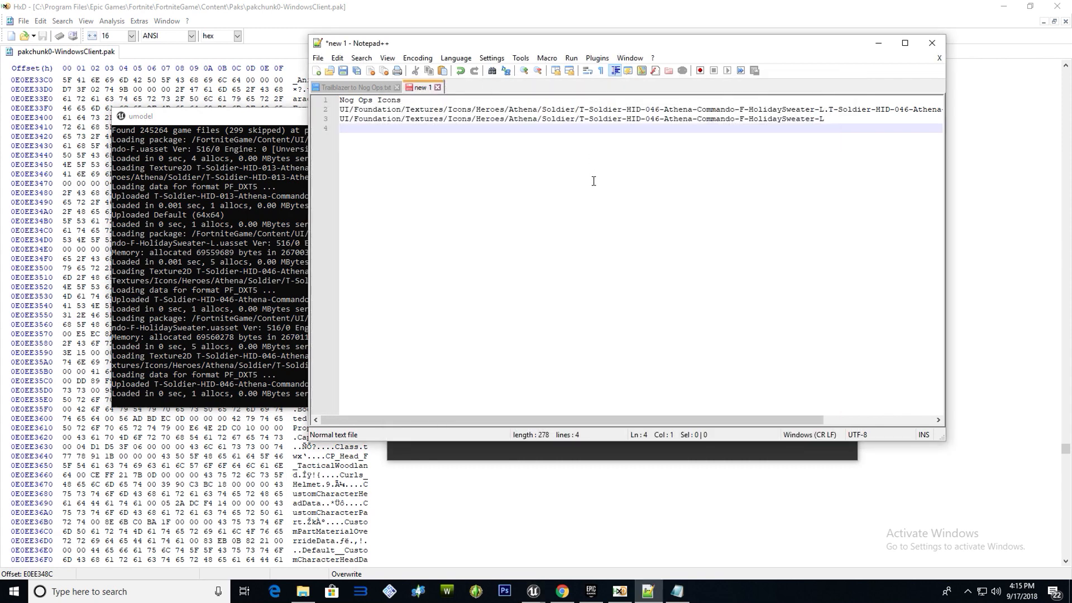
pyautogui.hotkey('ctrl', 'v')
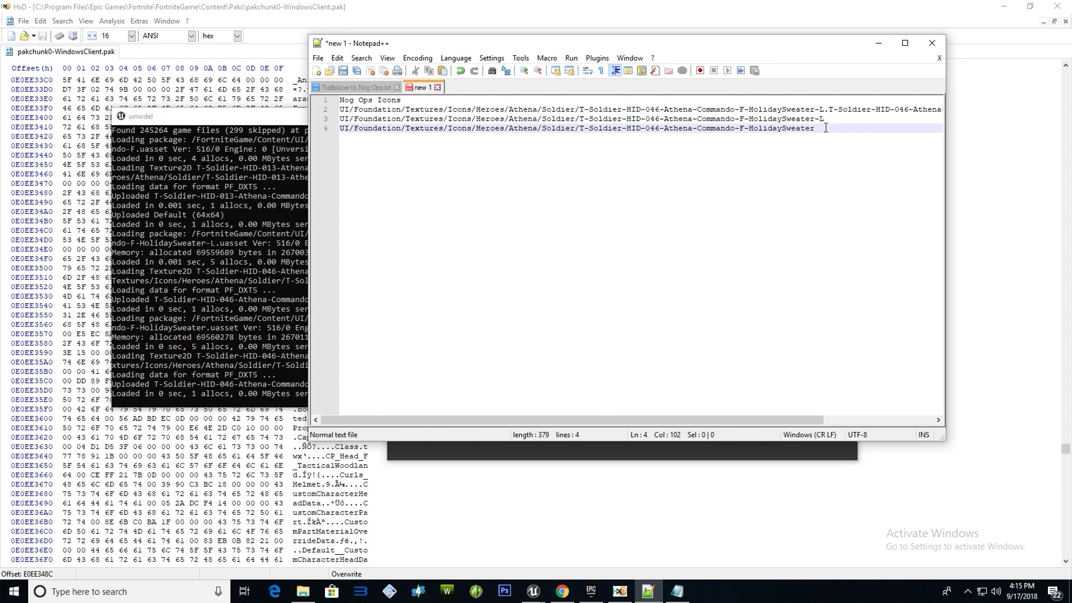
pyautogui.write('-')
pyautogui.moveTo(815, 132); pyautogui.dragTo(579, 131)
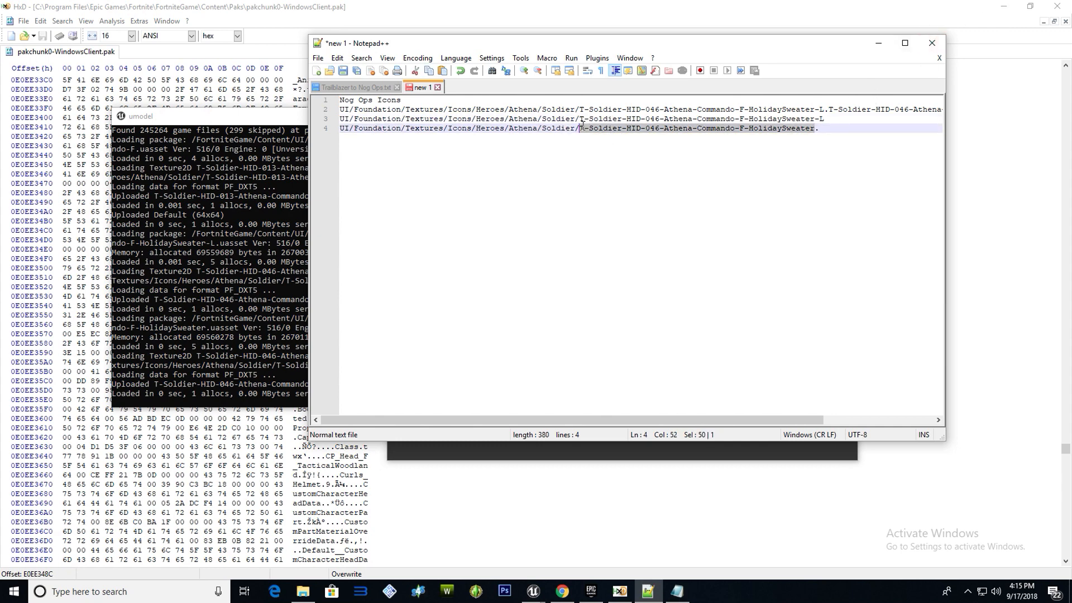
pyautogui.click(837, 131)
pyautogui.hotkey('ctrl', 'v')
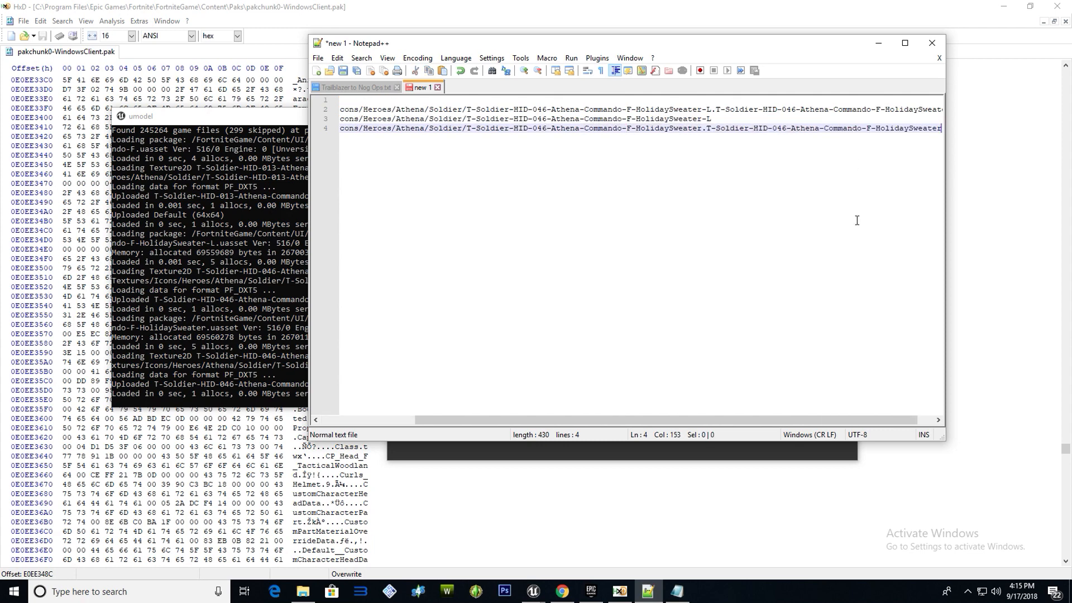
# Add the plain HolidaySweater path, without the period and repeated asset name, on a new line 5
pyautogui.press('Return')
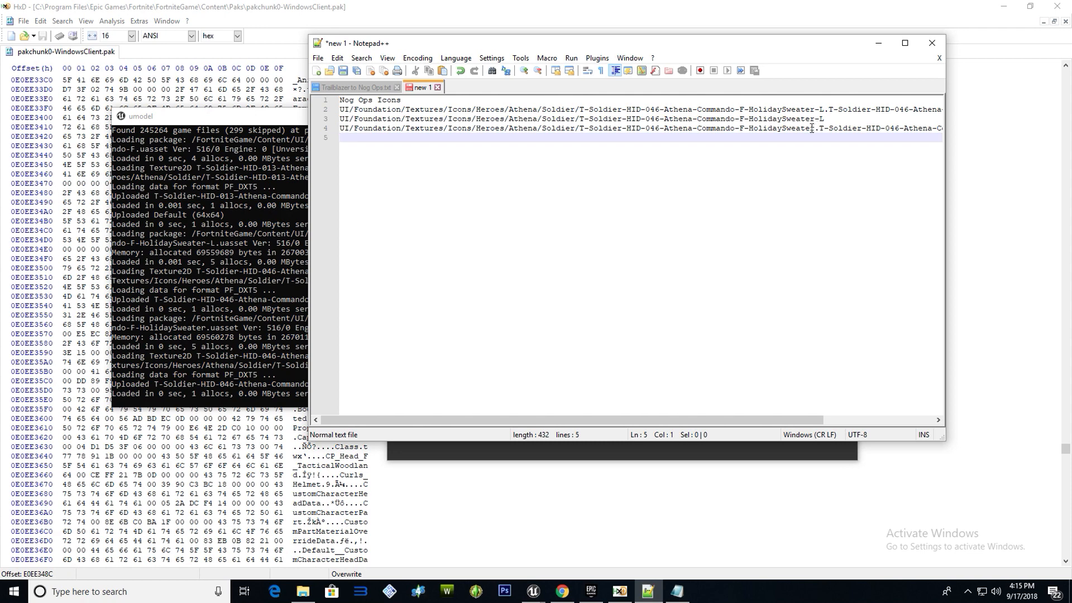
pyautogui.moveTo(813, 128); pyautogui.dragTo(320, 129)
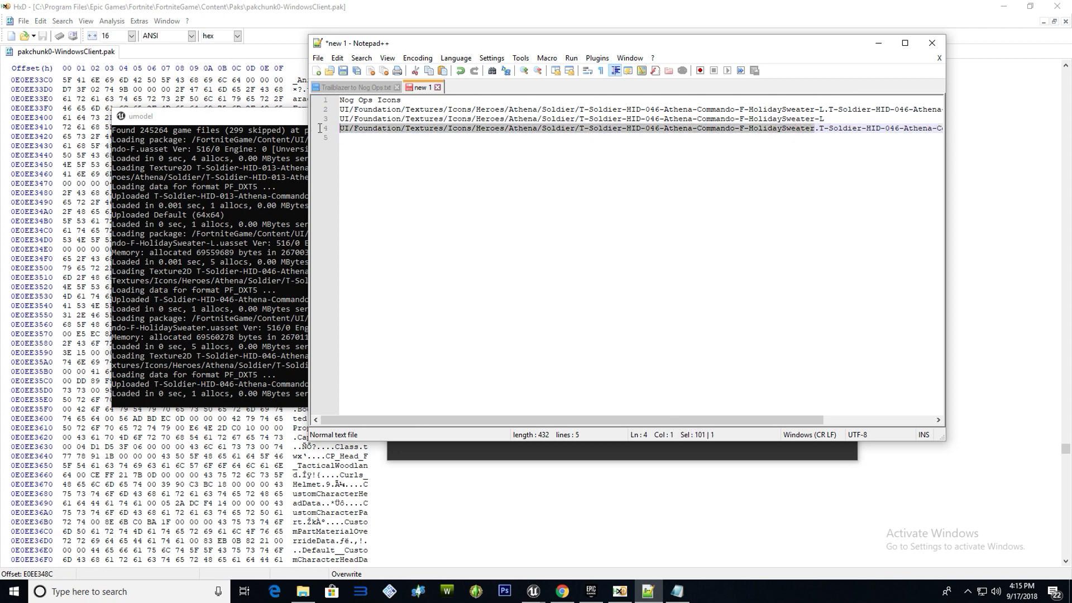
pyautogui.hotkey('ctrl', 'c')
pyautogui.click(355, 140)
pyautogui.hotkey('ctrl', 'v')
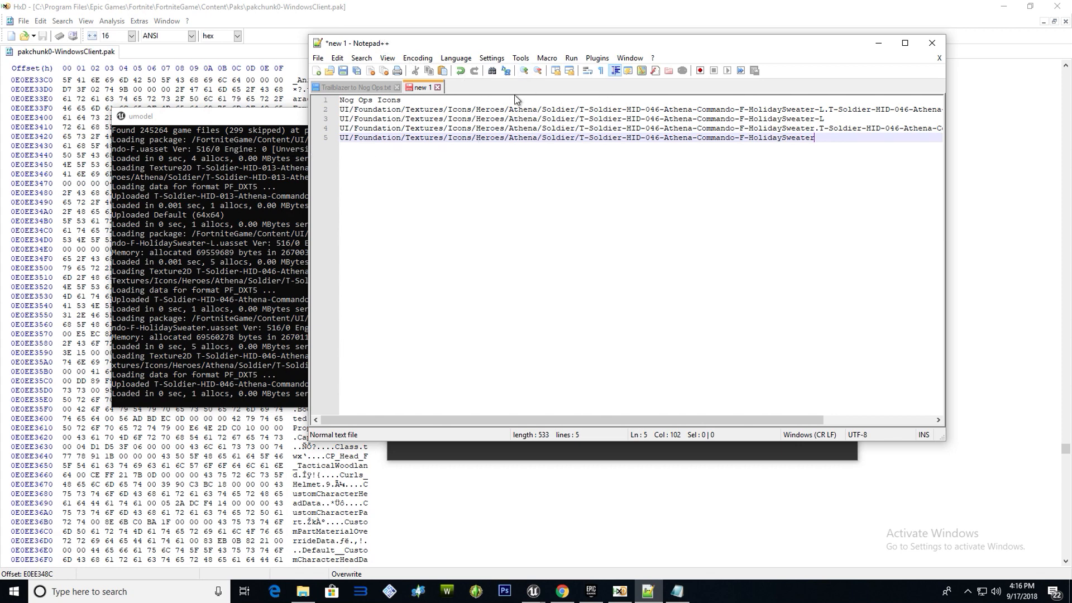
# Insert four blank lines above the "Nog Ops Icons" heading
pyautogui.click(341, 101)
pyautogui.press('Return')
pyautogui.press('Return')
pyautogui.press('Return')
pyautogui.press('Return')
pyautogui.press('Return')
pyautogui.press('Return')
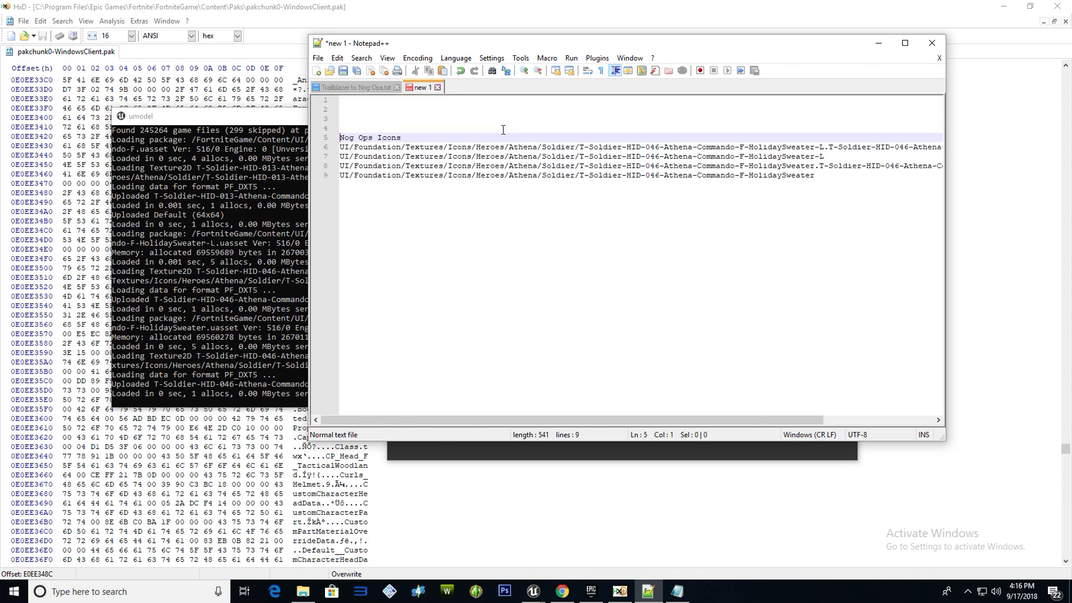
# Add the heading "Trailblazer Icons" on line 1, above the Nog Ops block, and start a new line beneath it
pyautogui.press('Up')
pyautogui.press('Up')
pyautogui.press('Up')
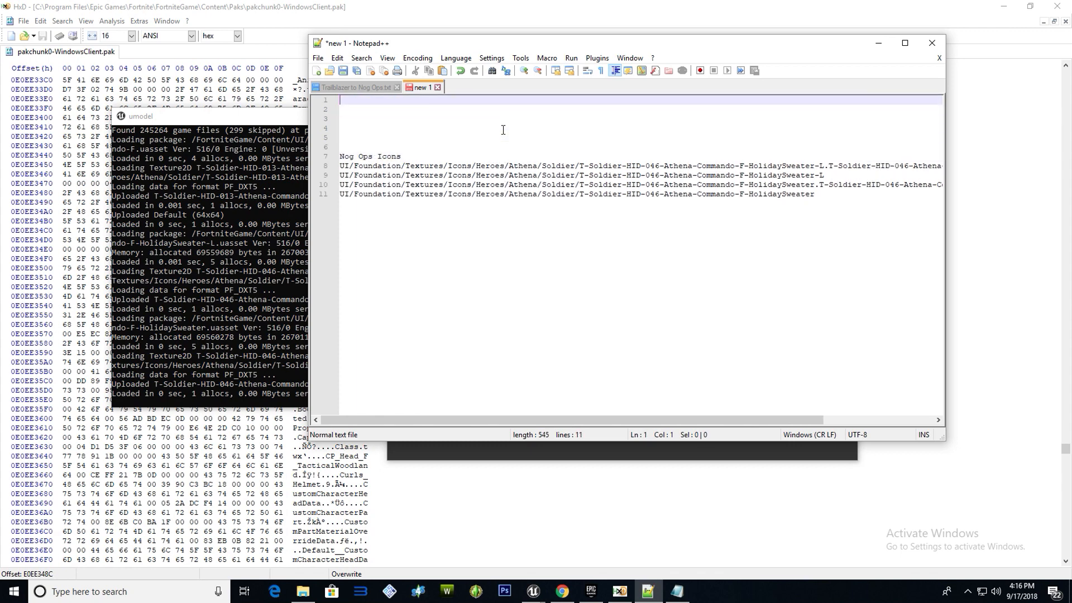
pyautogui.write('Trailblazxer Ic')
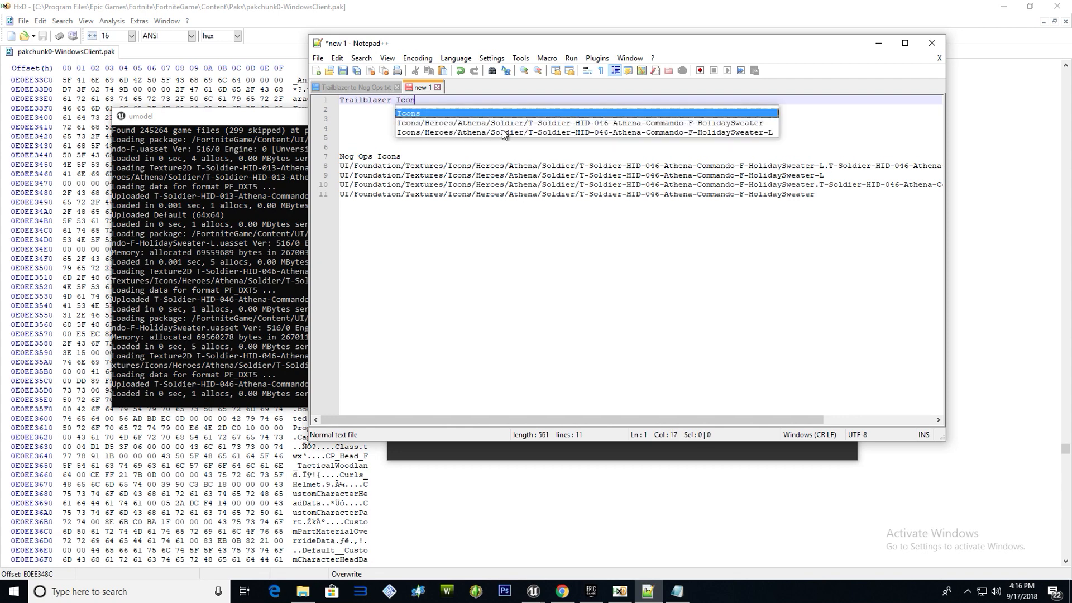
pyautogui.write('on')
pyautogui.press('Return')
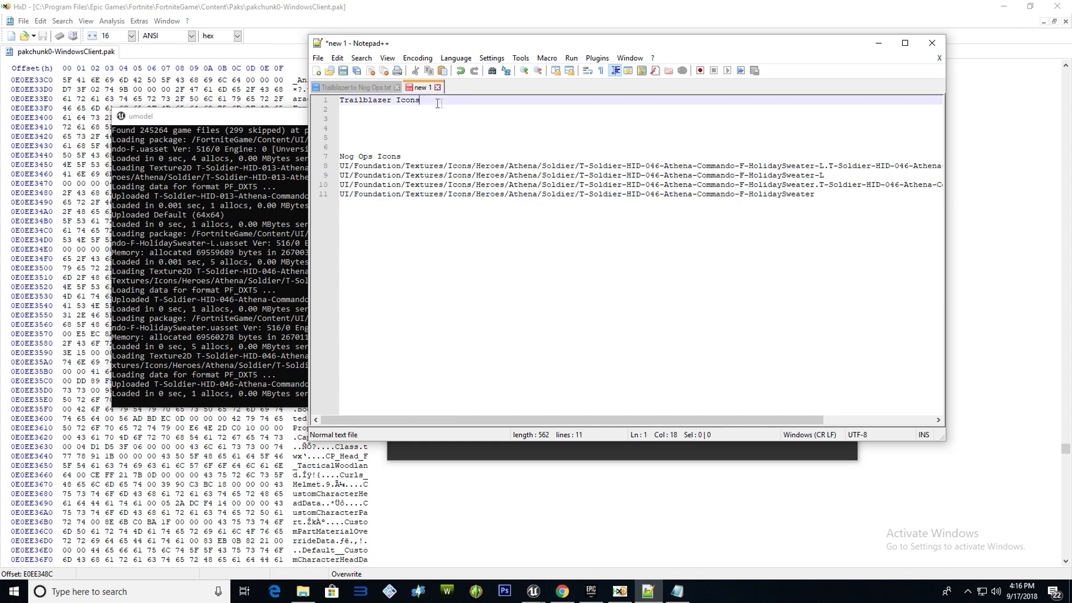
pyautogui.press('Return')
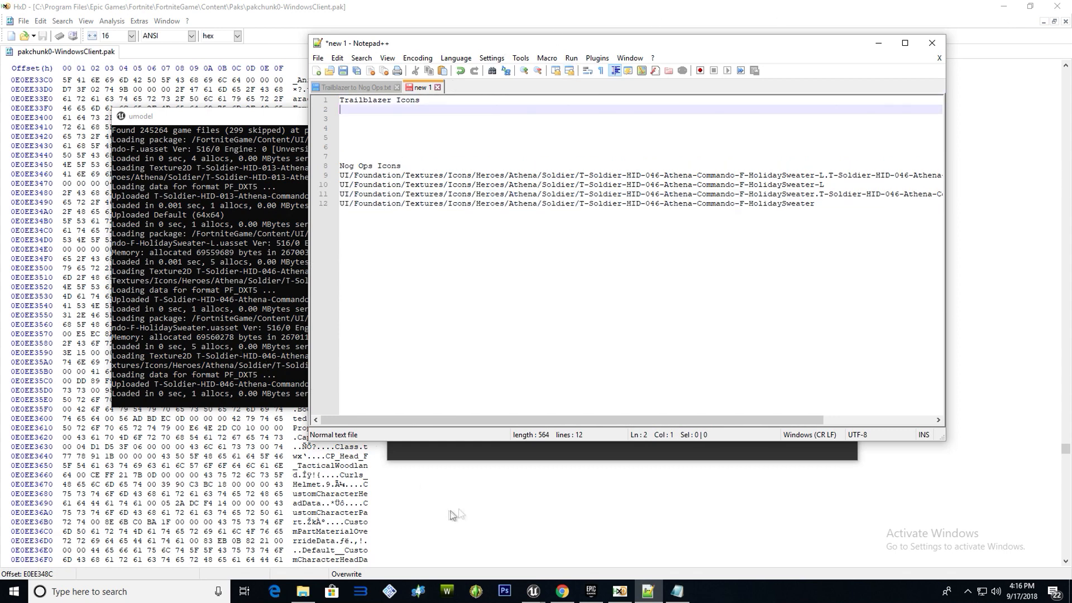
# Switch to UE Viewer and open T-Soldier-HID-106-Athena-Commando-F-Taxi-L from the Athena Soldier folder to check its icon
pyautogui.click(442, 456)
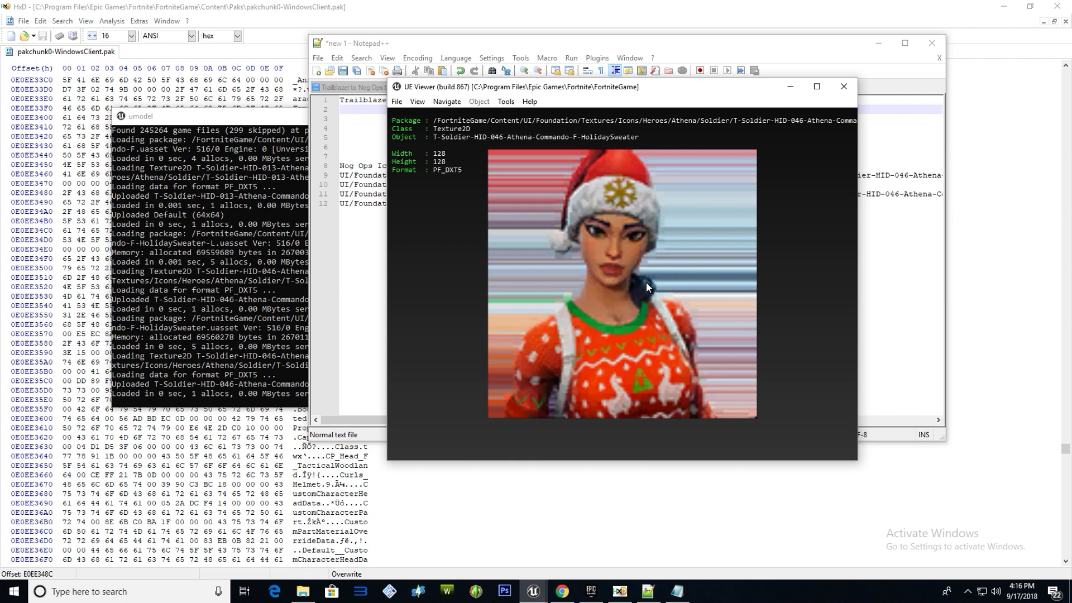
pyautogui.press('o')
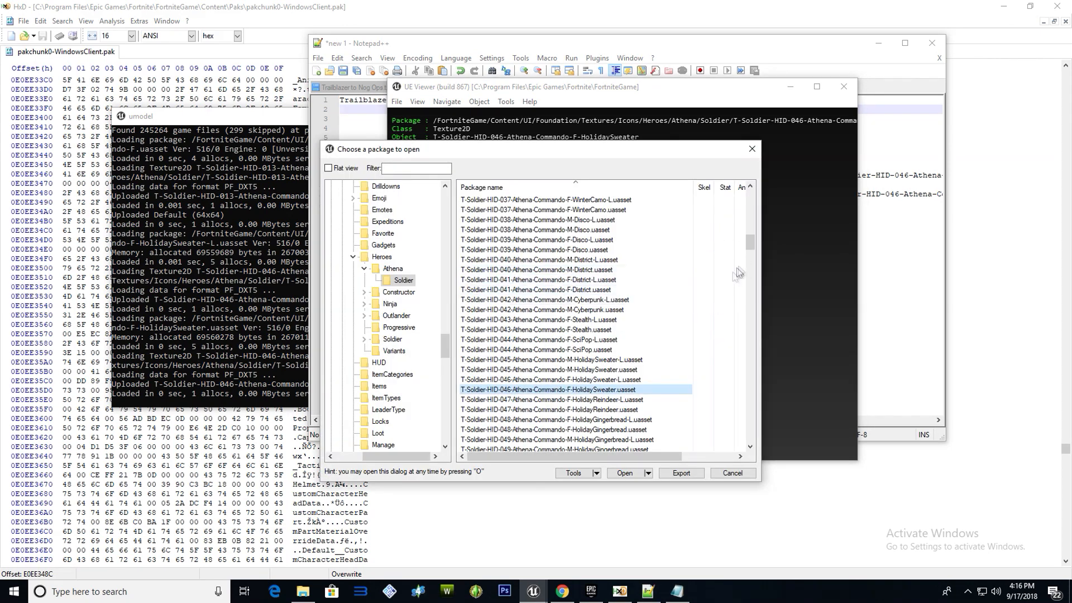
pyautogui.moveTo(750, 250); pyautogui.dragTo(768, 280)
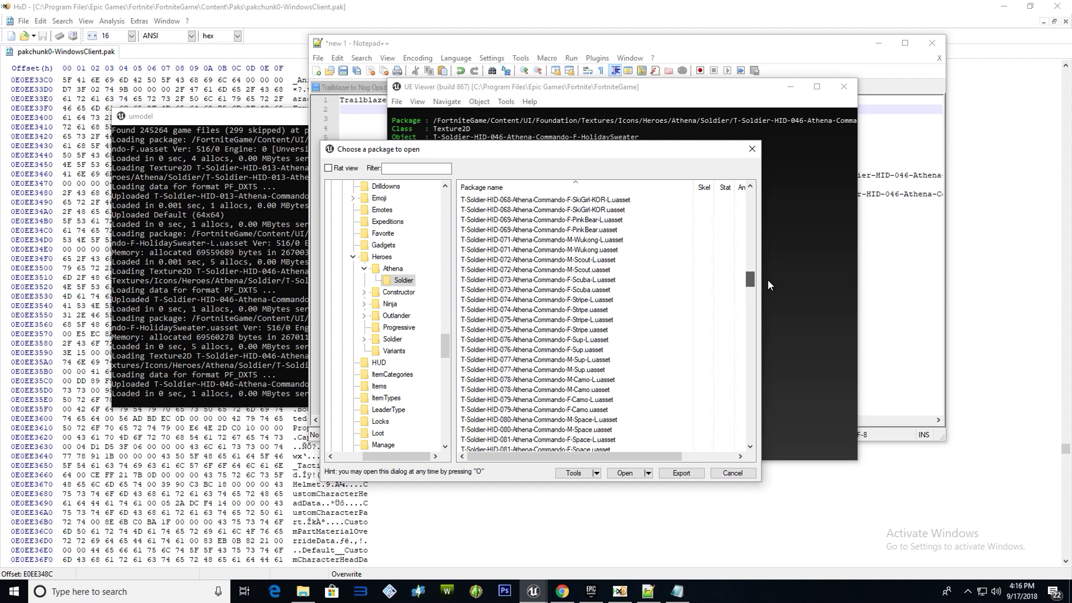
pyautogui.moveTo(768, 280); pyautogui.dragTo(759, 296)
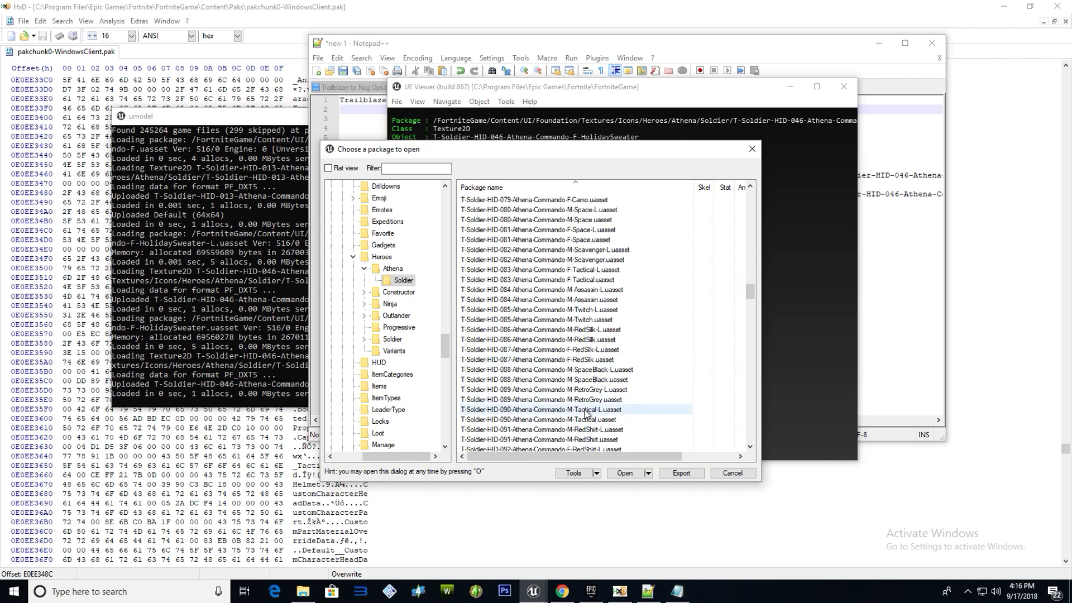
pyautogui.scroll(-7, 585, 413)
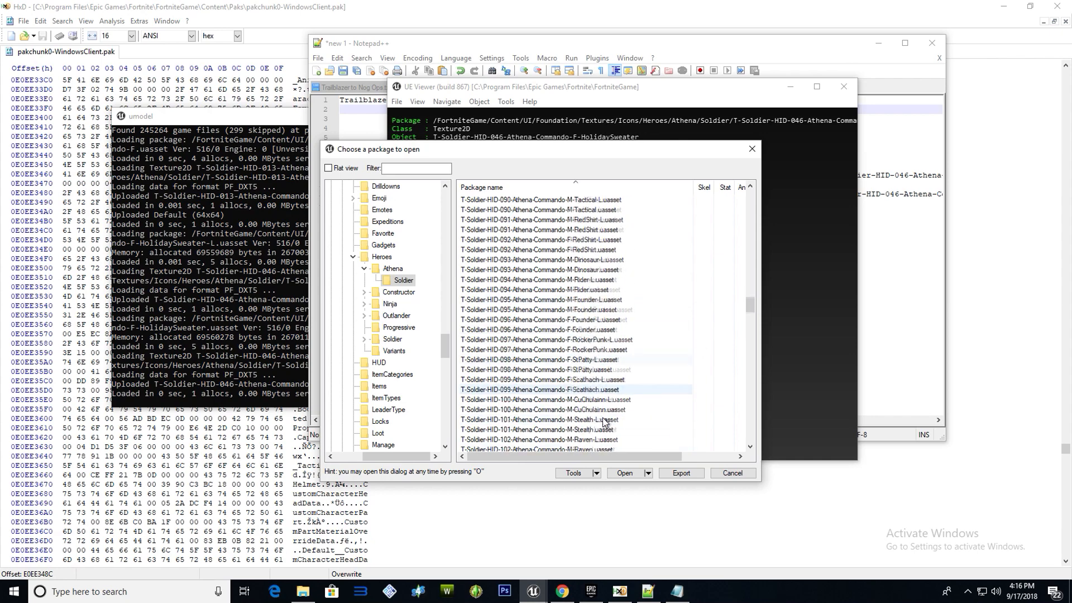
pyautogui.scroll(-5, 602, 420)
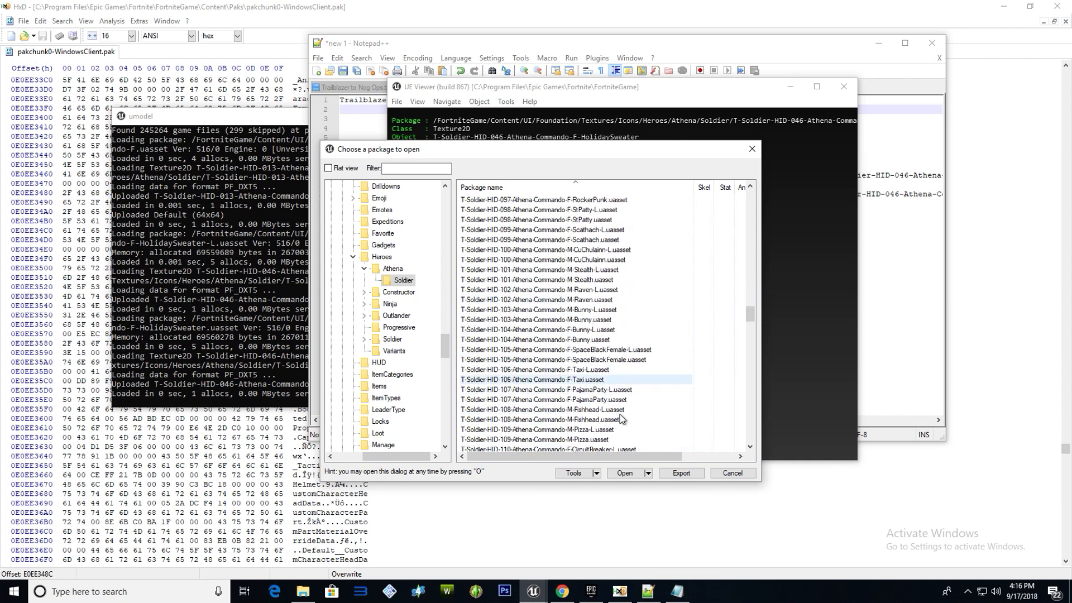
pyautogui.scroll(-4, 621, 418)
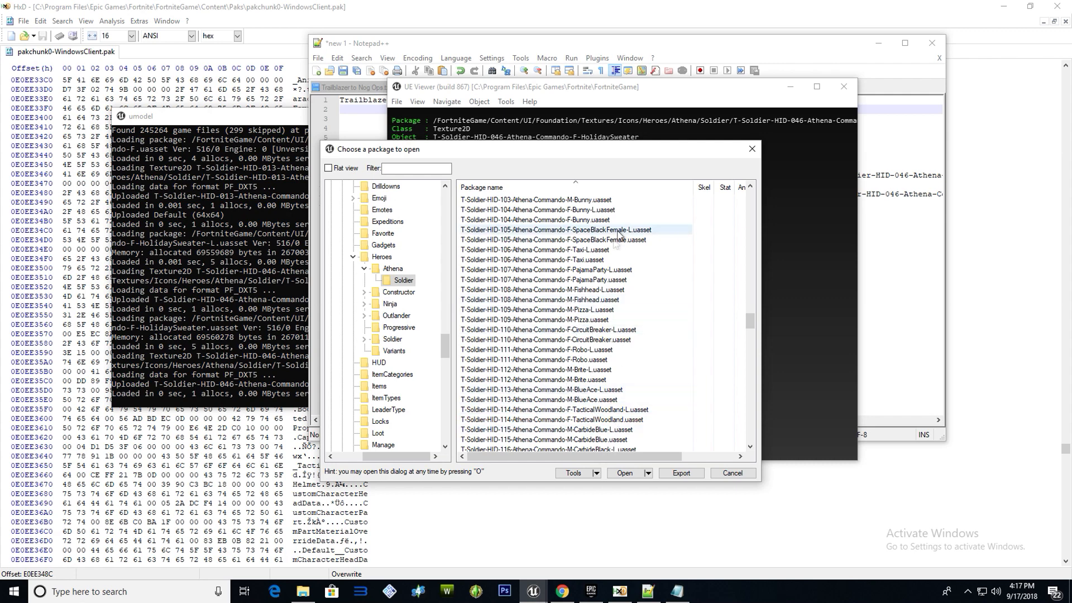
pyautogui.doubleClick(573, 252)
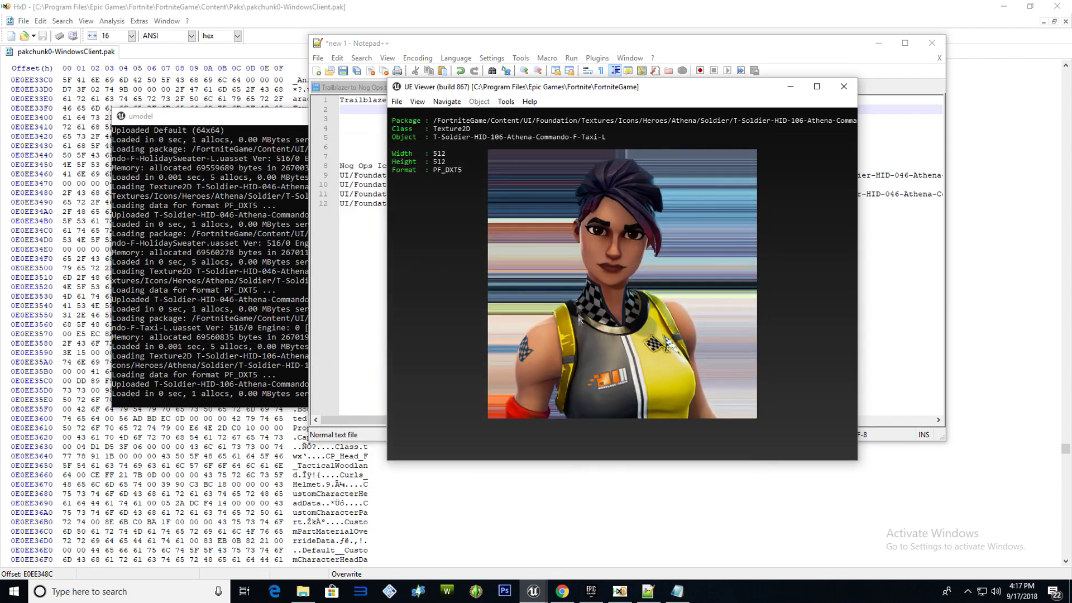
# Open T-Soldier-HID-114-Athena-Commando-F-TacticalWoodland-L and copy its package path from umodel's log, starting at UI/Foundation and omitting .uasset
pyautogui.press('o')
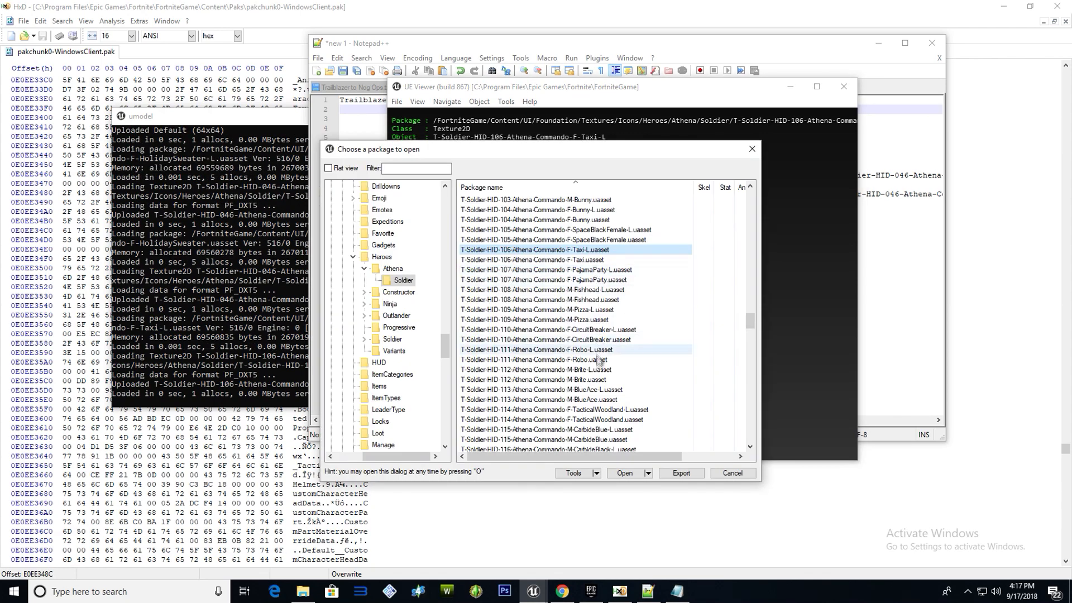
pyautogui.doubleClick(600, 411)
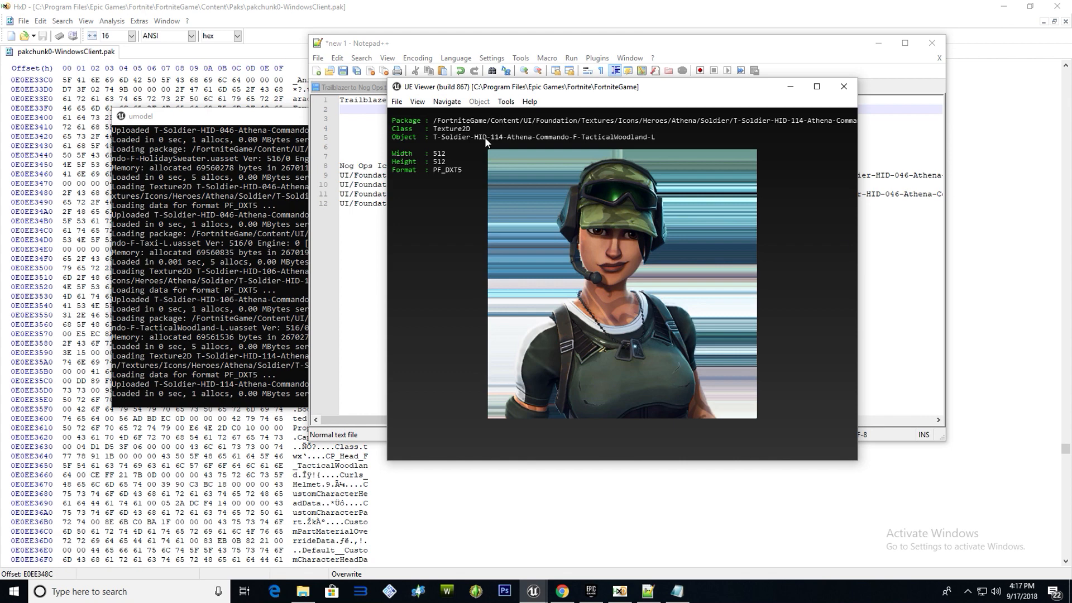
pyautogui.click(260, 126)
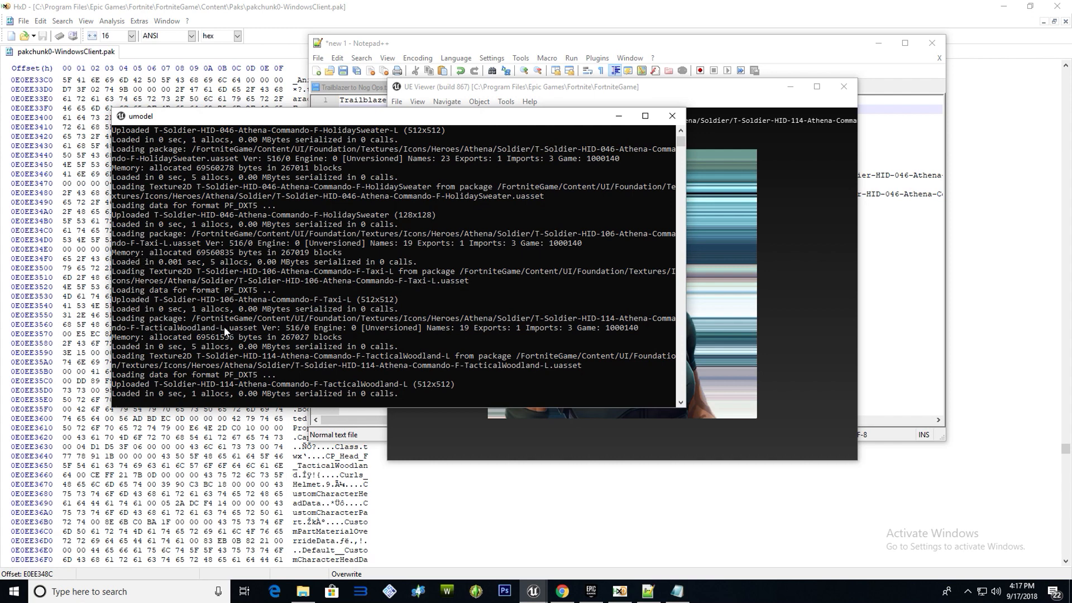
pyautogui.moveTo(223, 326); pyautogui.dragTo(303, 319)
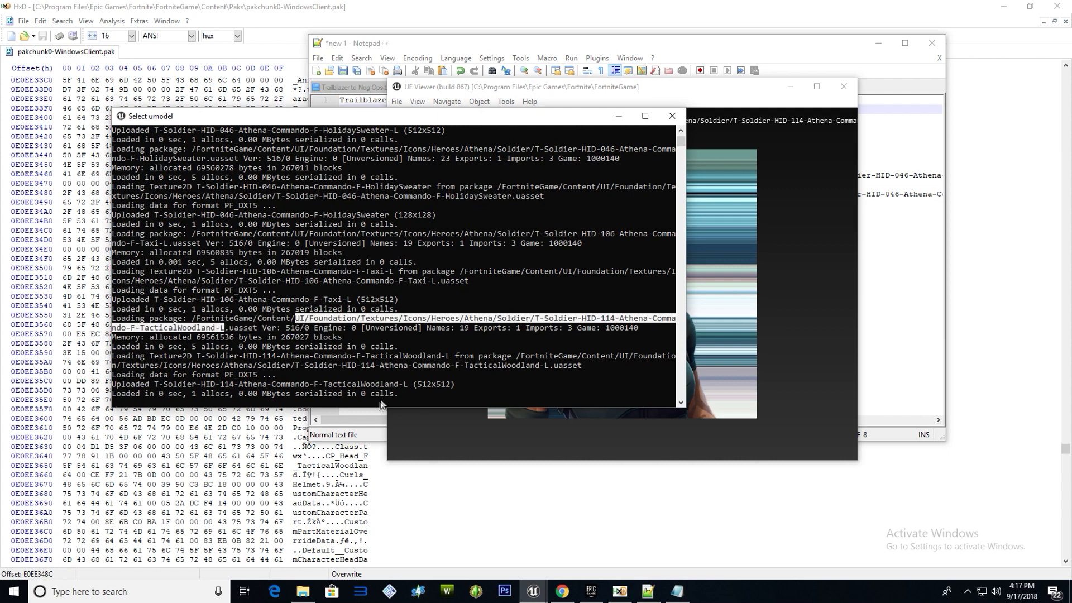
pyautogui.rightClick(375, 370)
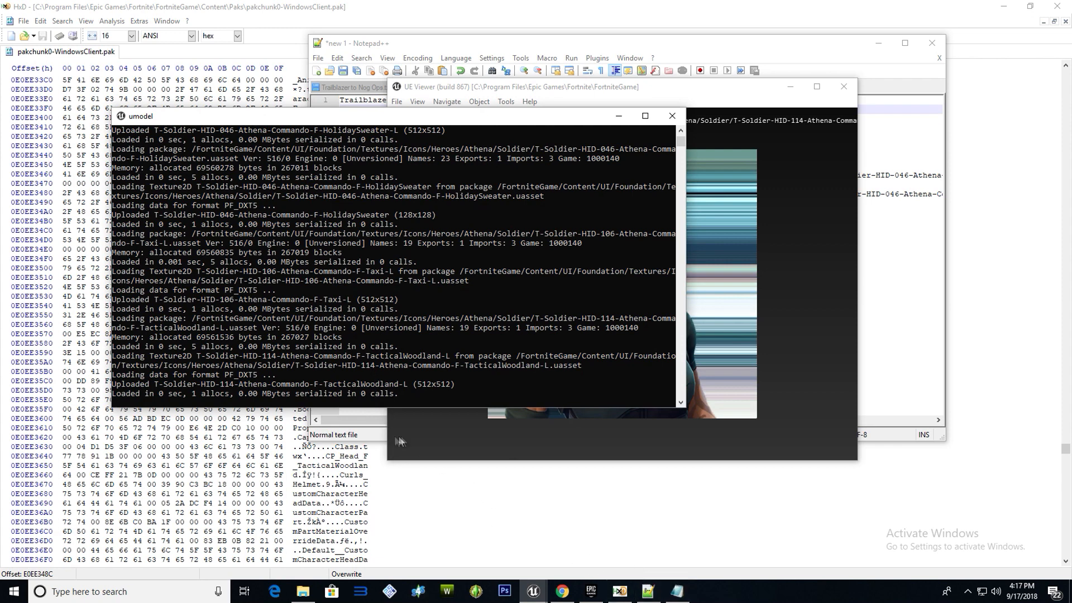
# Switch to Notepad++, paste the path on line 2 and append a period followed by T-Soldier-HID-114-Athena-Commando-F-TacticalWoodland-L
pyautogui.click(356, 426)
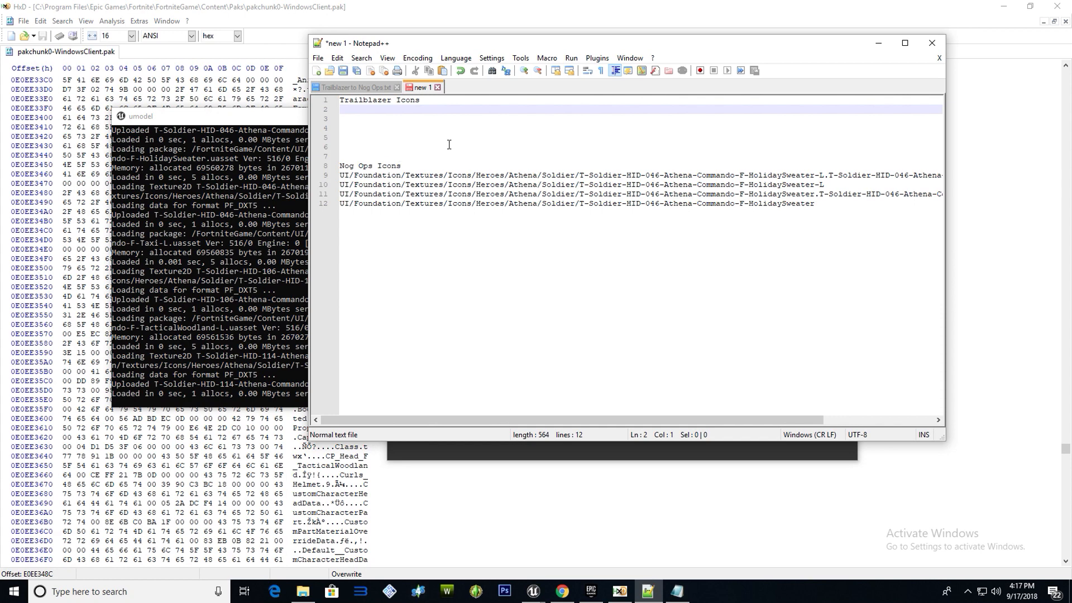
pyautogui.hotkey('ctrl', 'v')
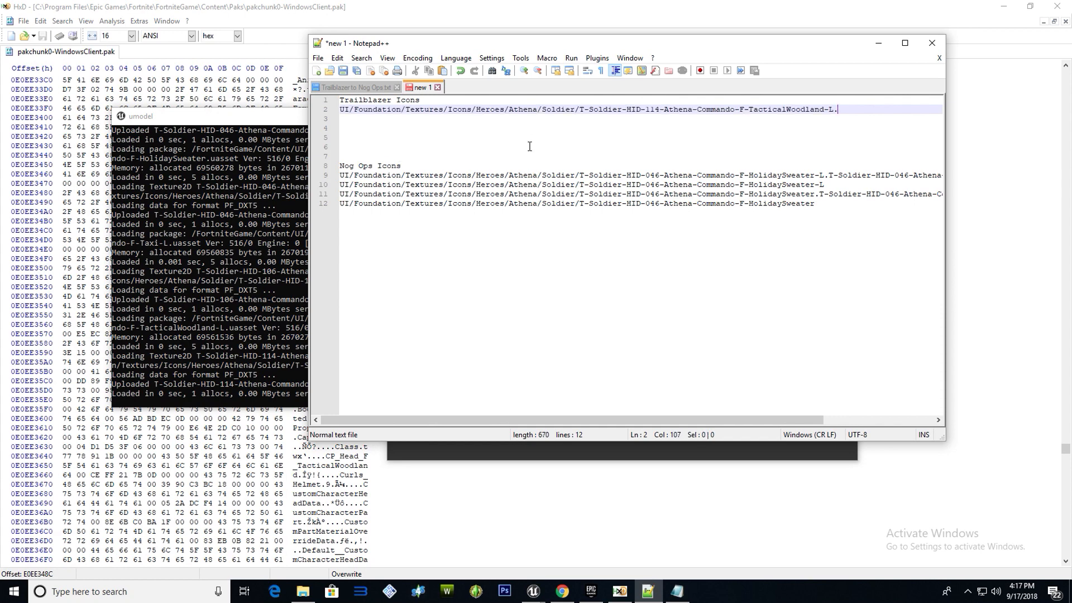
pyautogui.moveTo(834, 111); pyautogui.dragTo(583, 112)
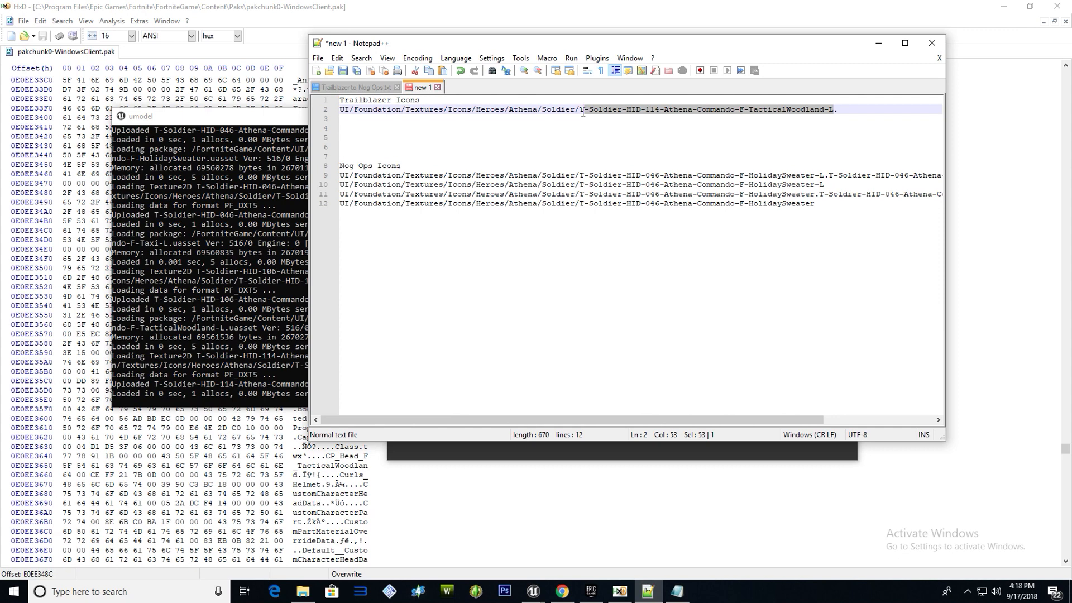
pyautogui.click(860, 110)
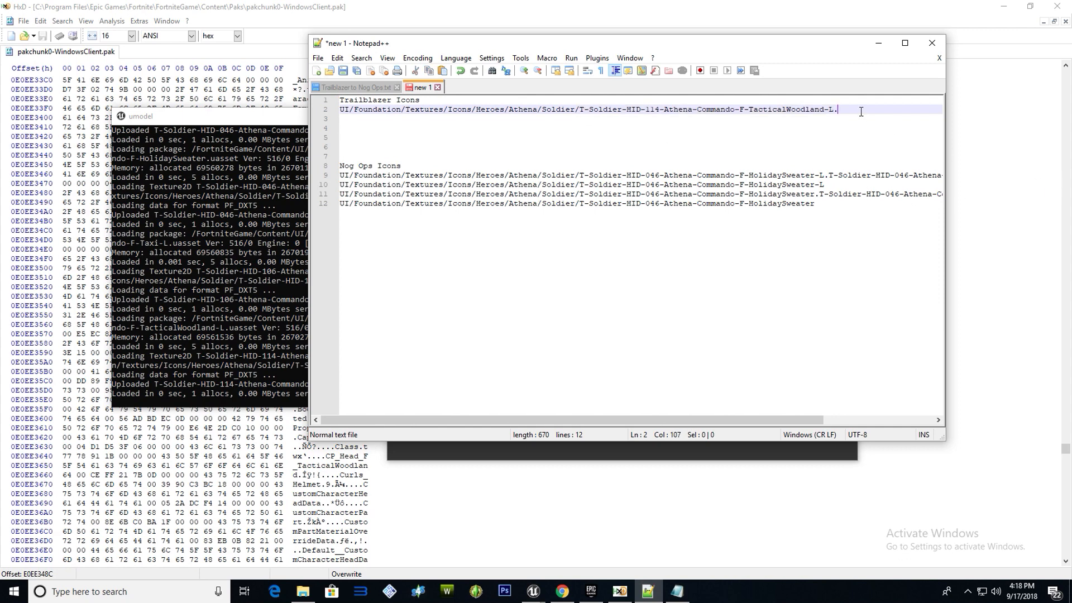
pyautogui.hotkey('ctrl', 'v')
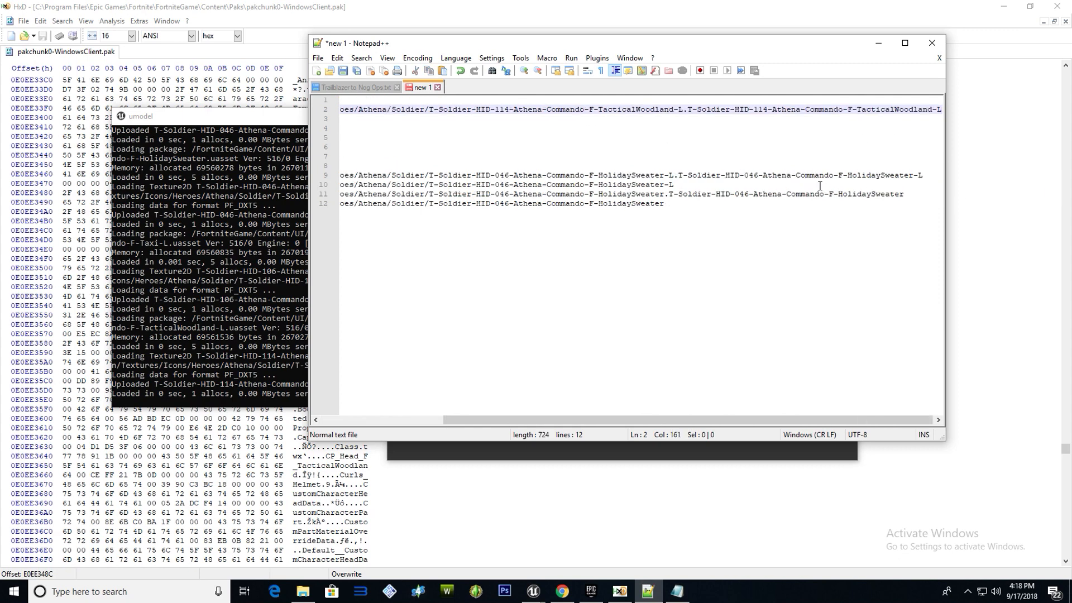
# Add the TacticalWoodland-L path, without the period and repeated asset name, on a new line 3
pyautogui.press('Return')
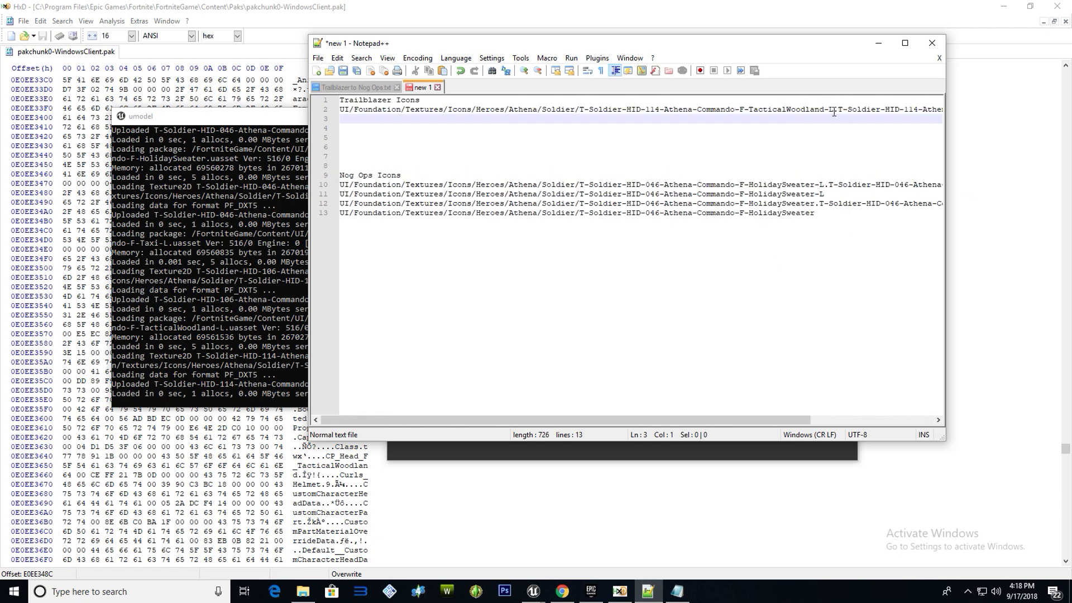
pyautogui.moveTo(833, 109); pyautogui.dragTo(325, 108)
pyautogui.hotkey('ctrl', 'c')
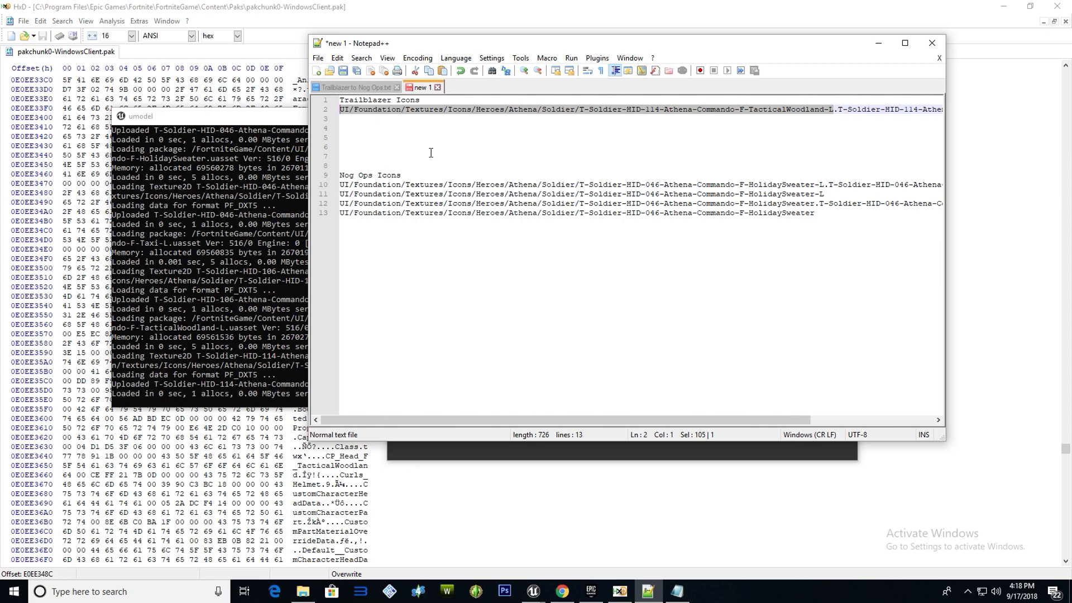
pyautogui.click(373, 118)
pyautogui.hotkey('ctrl', 'v')
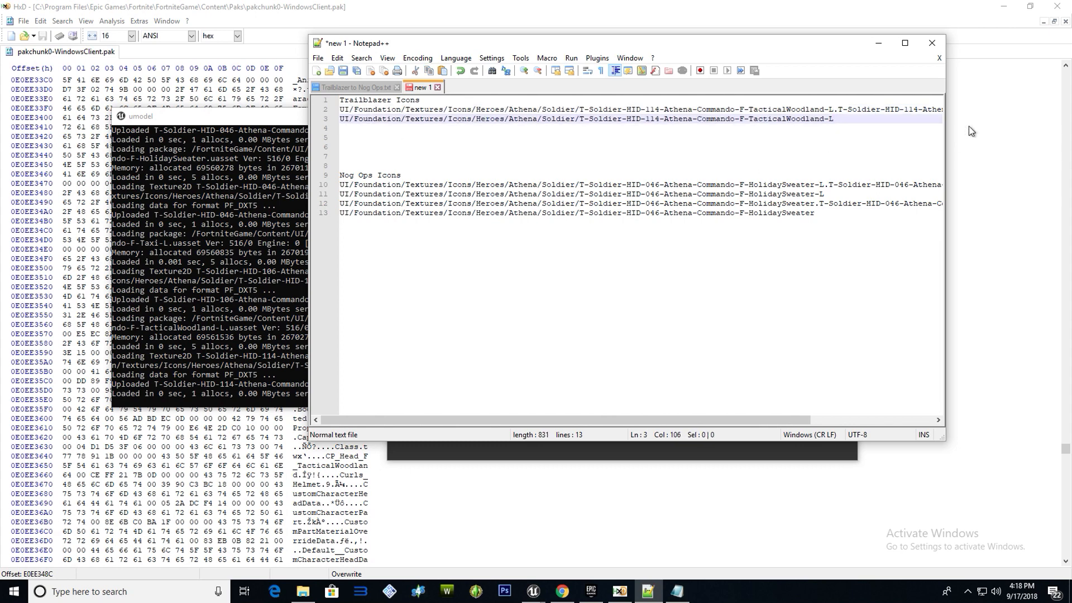
# Add the TacticalWoodland path without the -L suffix on line 4, followed by a period and T-Soldier-HID-114-Athena-Commando-F-TacticalWoodland
pyautogui.press('Return')
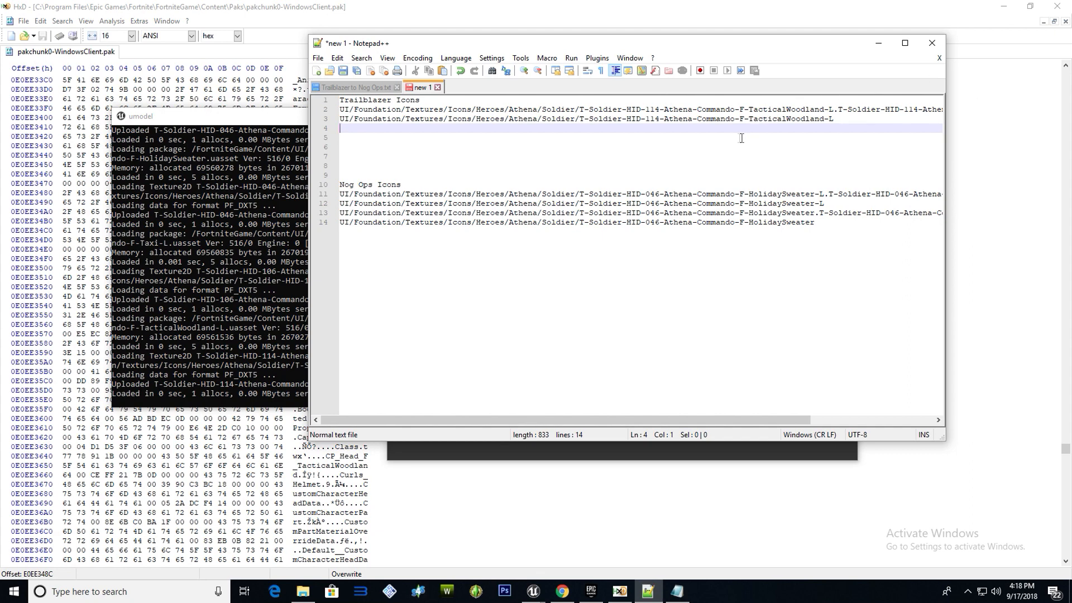
pyautogui.moveTo(826, 115); pyautogui.dragTo(341, 120)
pyautogui.hotkey('ctrl', 'c')
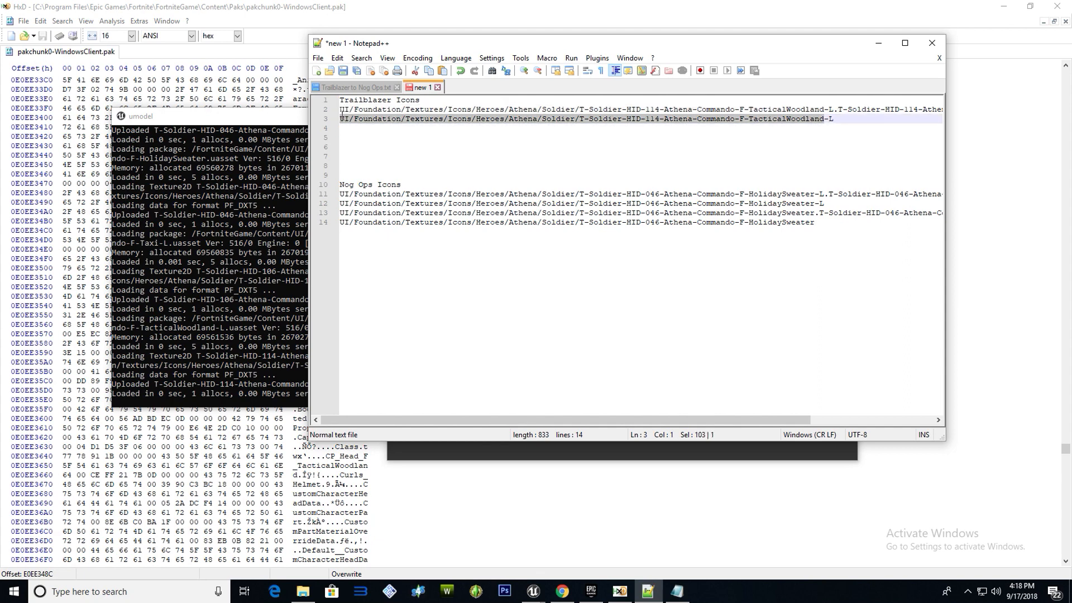
pyautogui.click(860, 122)
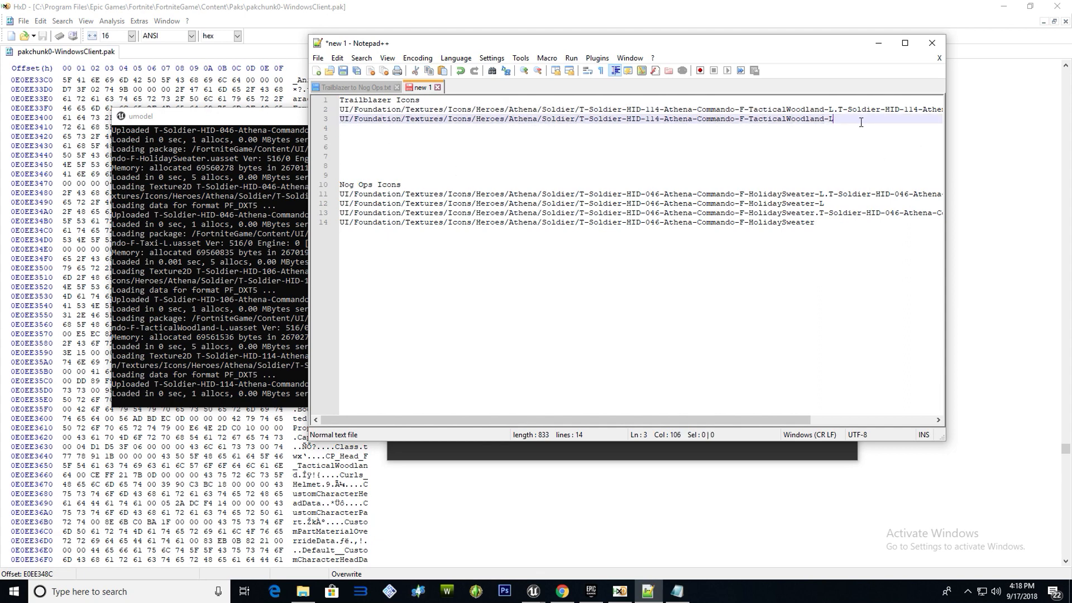
pyautogui.press('Return')
pyautogui.hotkey('ctrl', 'v')
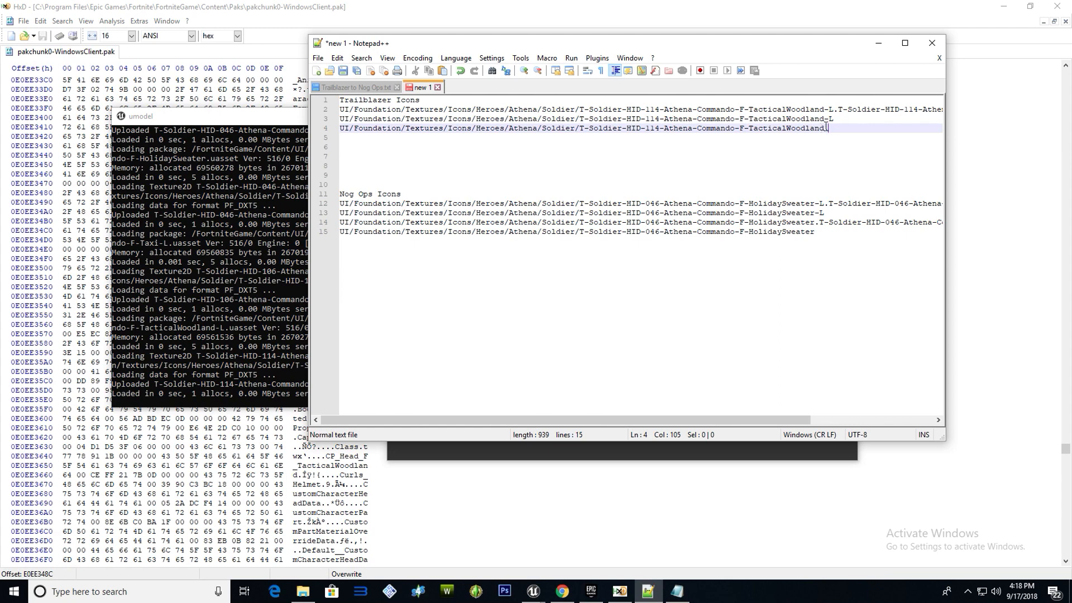
pyautogui.moveTo(825, 128); pyautogui.dragTo(588, 122)
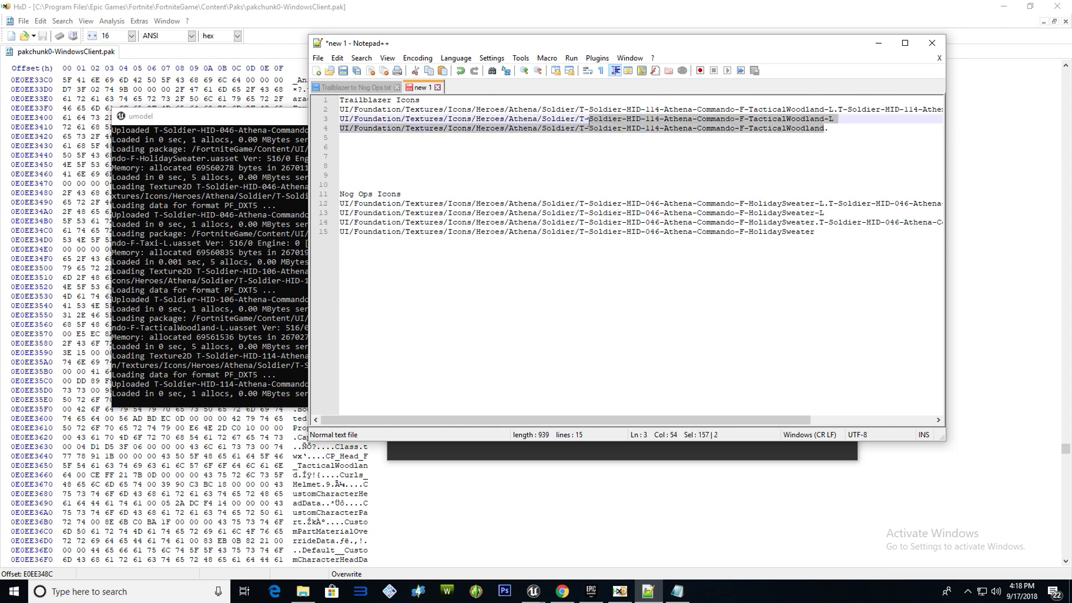
pyautogui.click(830, 128)
pyautogui.write('T-Soldier-HID-114-Athena-Commando-F-TacticalWoodland')
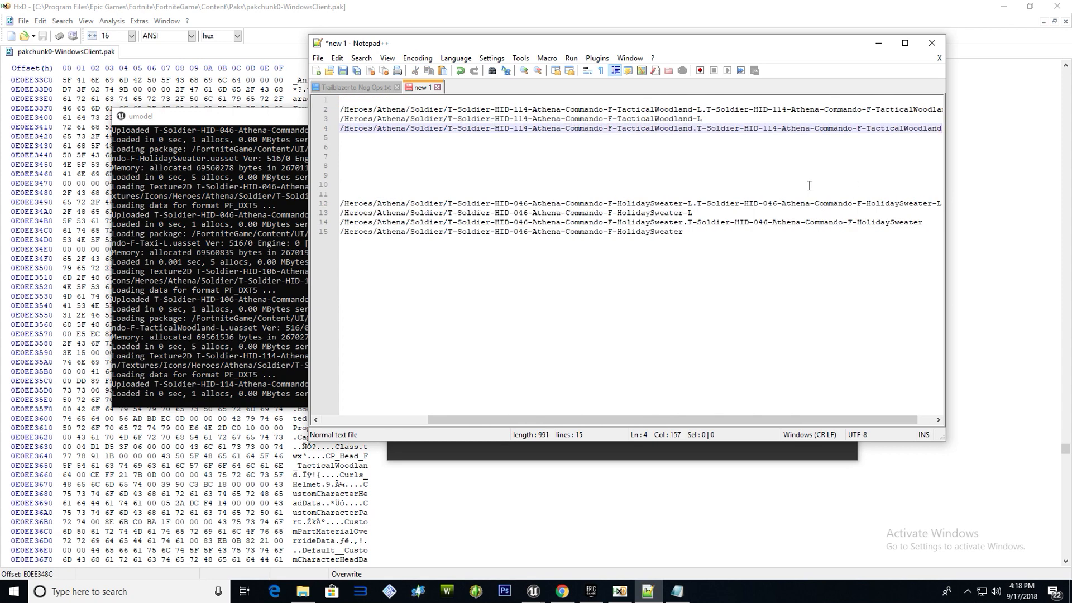
# Add the plain TacticalWoodland path, without the period and repeated asset name, on line 5
pyautogui.press('Return')
pyautogui.moveTo(825, 126); pyautogui.dragTo(338, 127)
pyautogui.hotkey('ctrl', 'c')
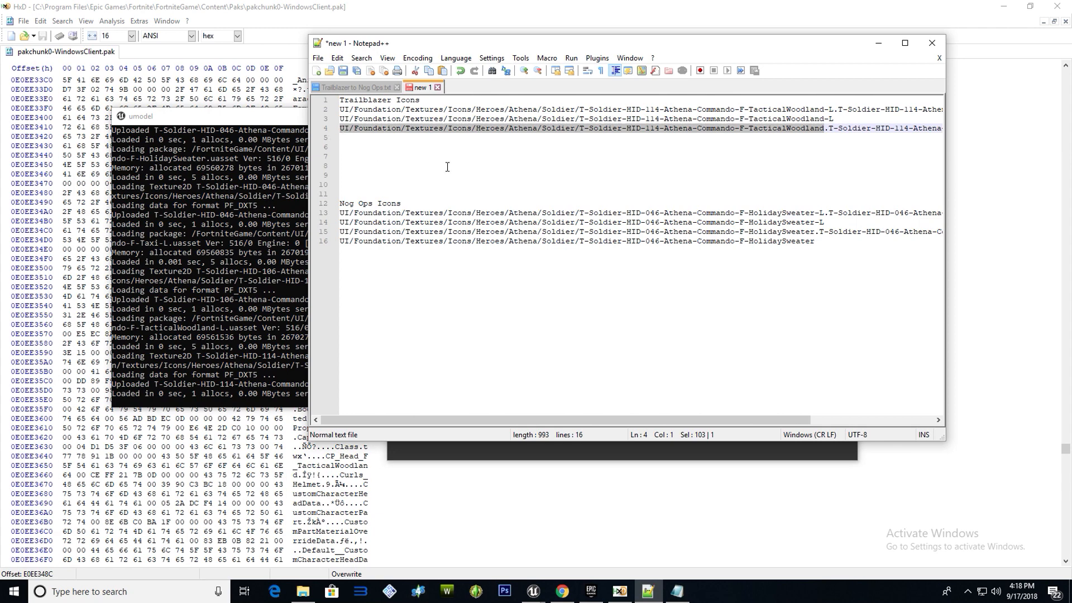
pyautogui.click(359, 143)
pyautogui.click(352, 130)
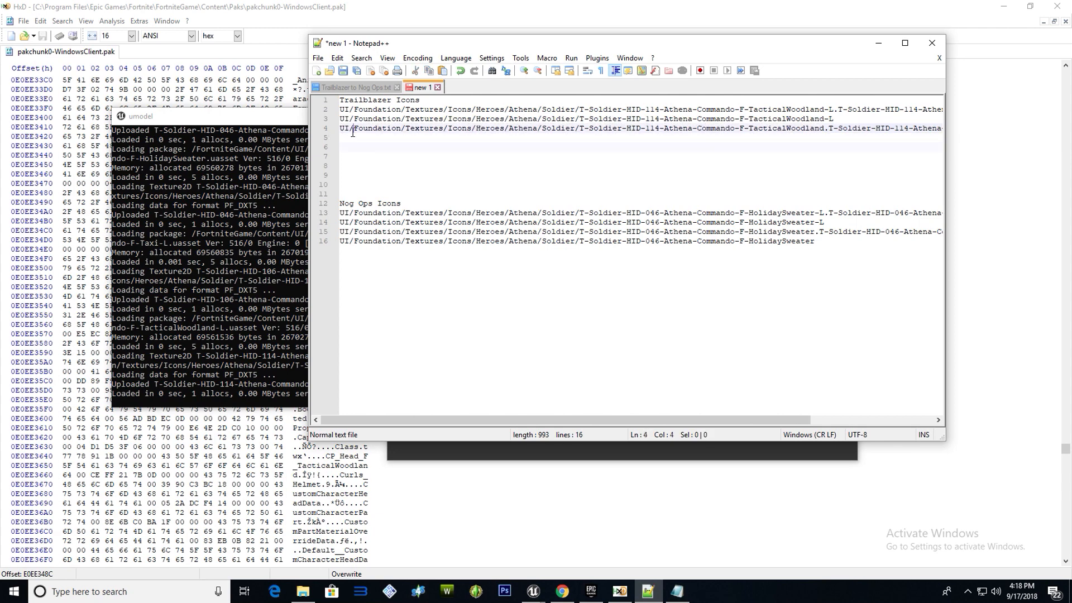
pyautogui.click(351, 140)
pyautogui.hotkey('ctrl', 'v')
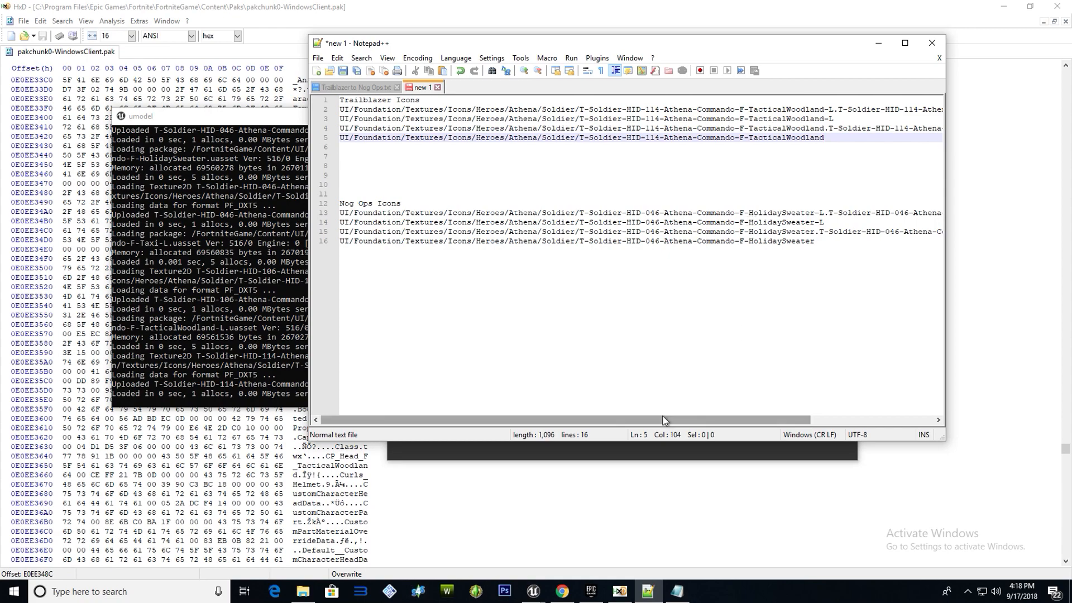
pyautogui.moveTo(667, 420); pyautogui.dragTo(516, 416)
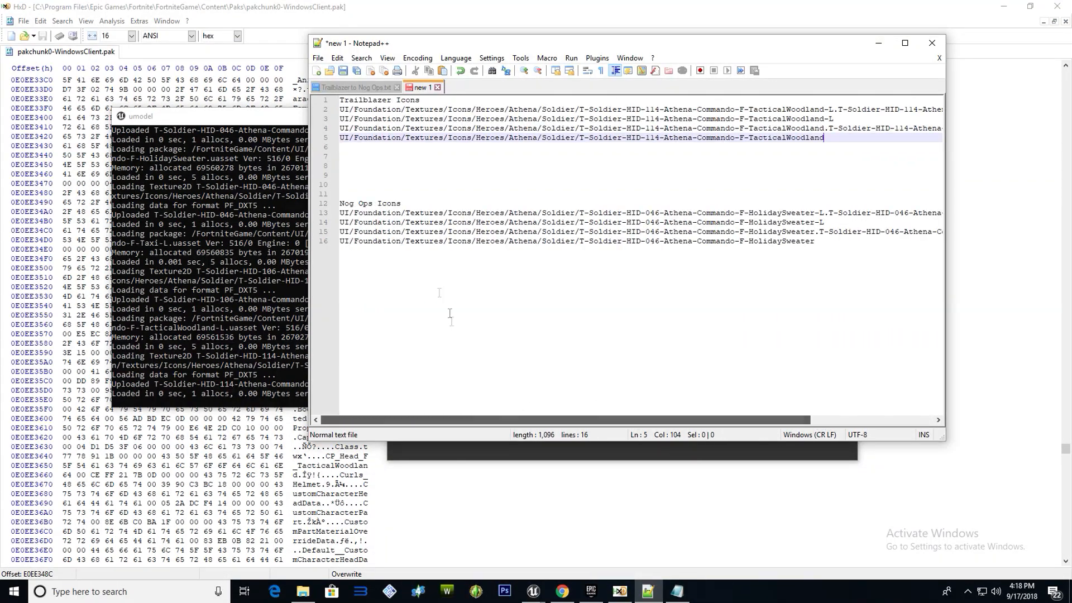
# Remove the extra blank lines above the Nog Ops Icons heading, leaving a single empty line after the Trailblazer paths
pyautogui.click(350, 195)
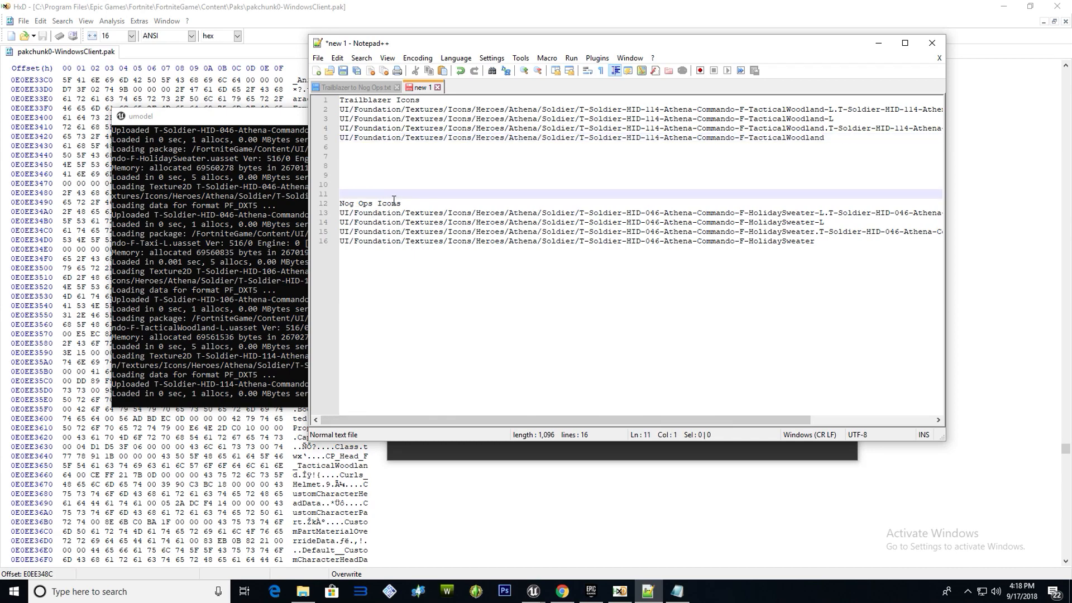
pyautogui.press('BackSpace')
pyautogui.press('BackSpace')
pyautogui.press('BackSpace')
pyautogui.press('BackSpace')
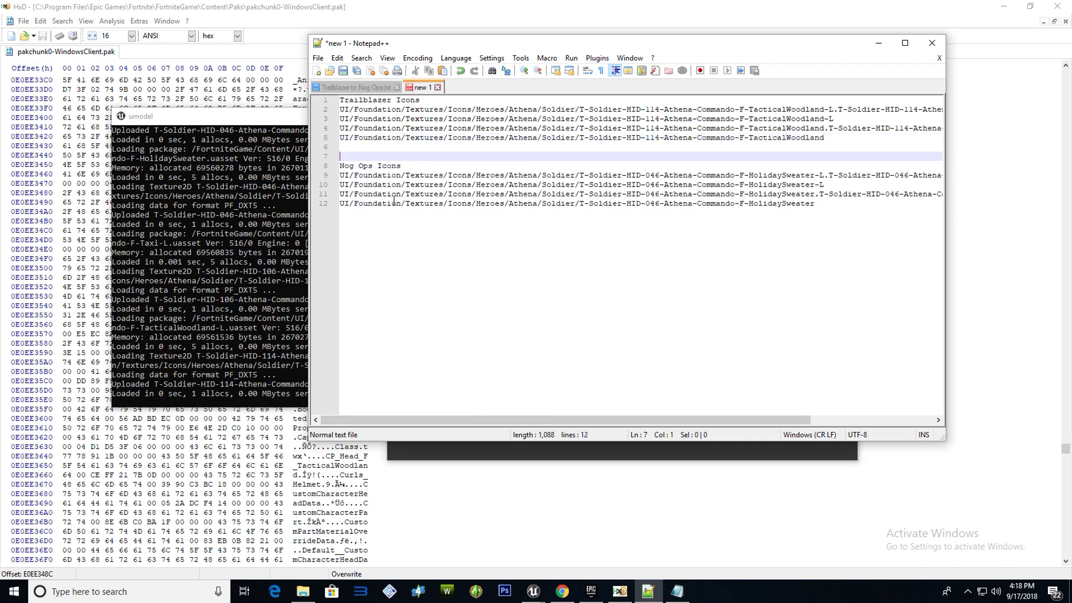
pyautogui.press('BackSpace')
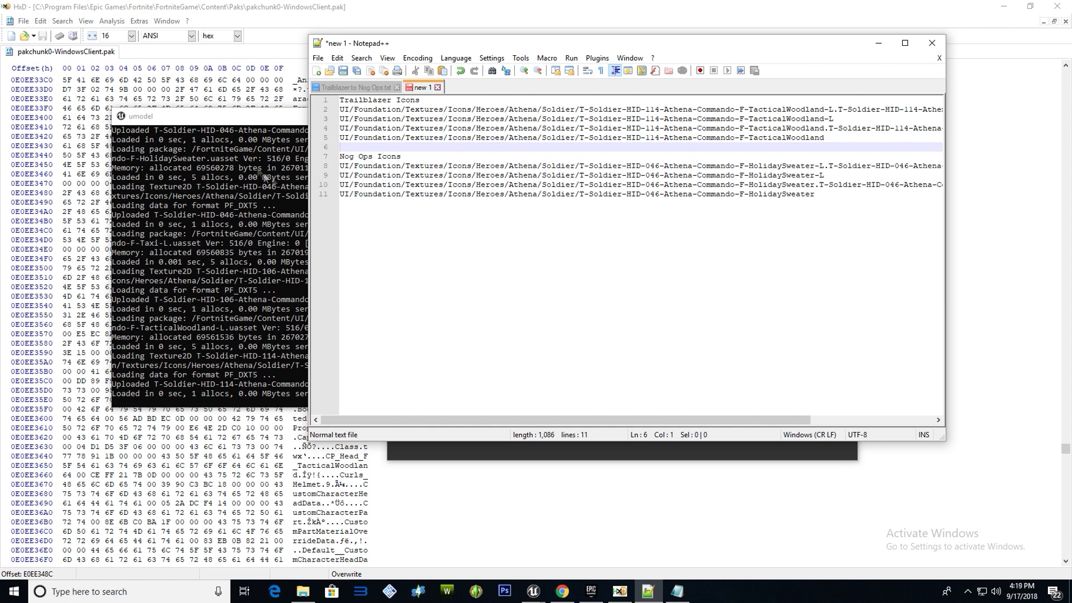
# Switch to Chrome and load google.com in the tab holding the text-to-hex converter
pyautogui.click(242, 121)
pyautogui.click(708, 48)
pyautogui.click(562, 591)
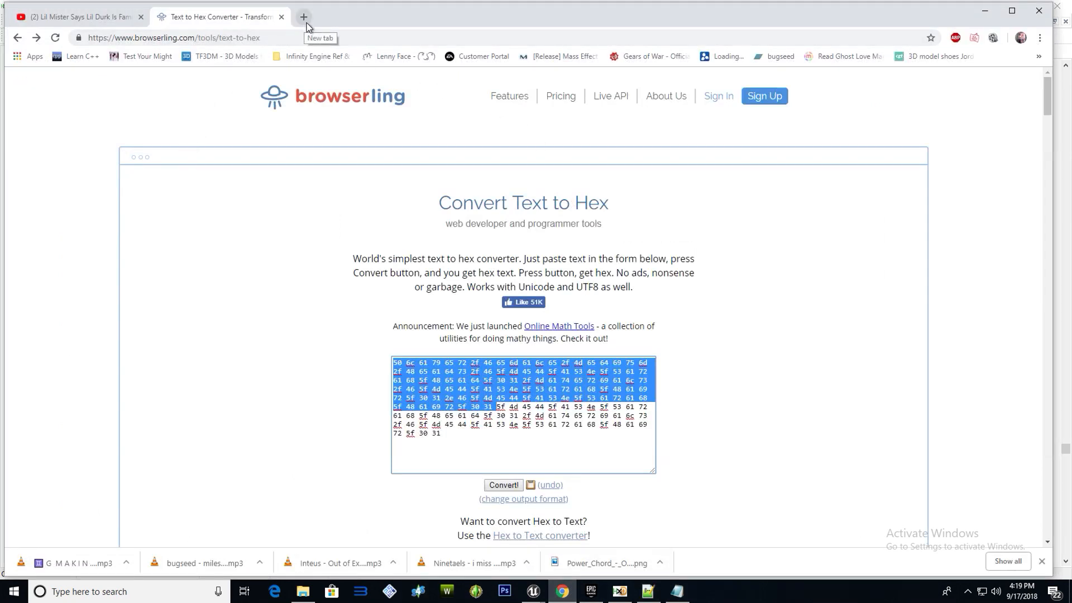
pyautogui.click(63, 47)
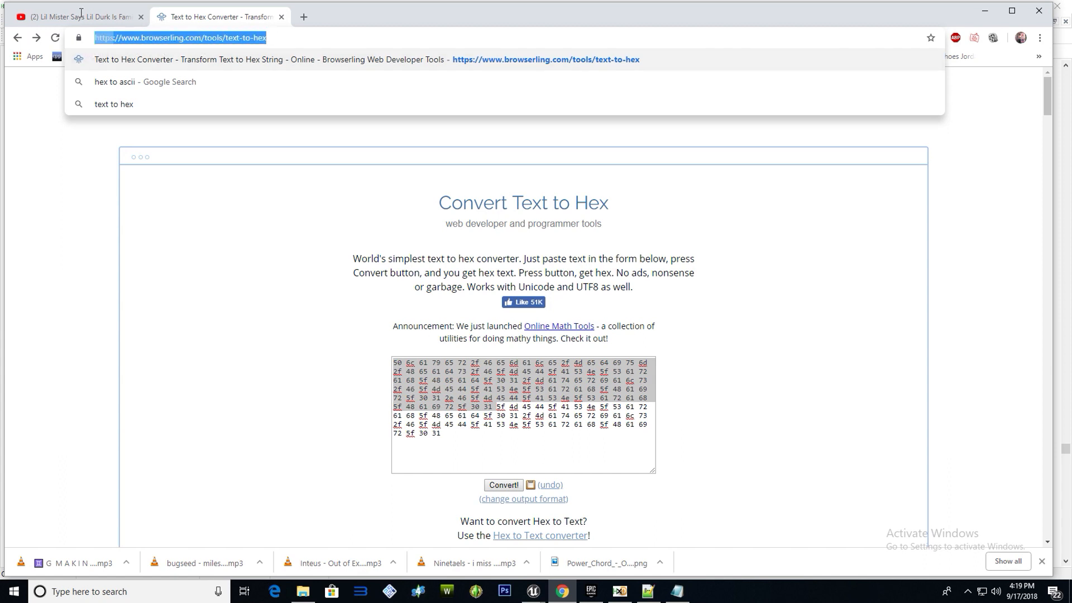
pyautogui.write('google.com')
pyautogui.press('Return')
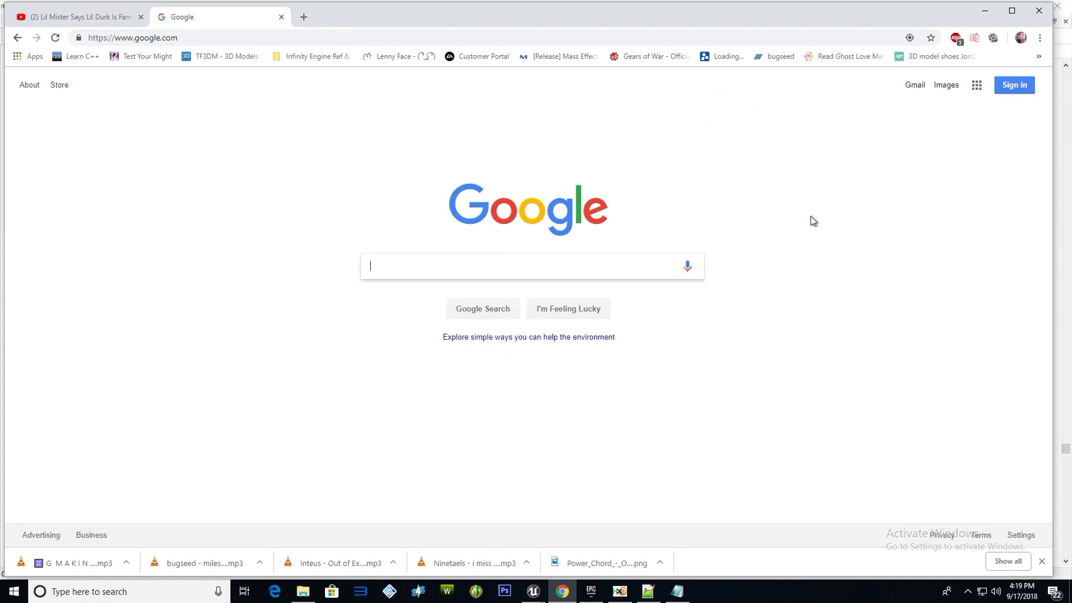
# Search Google for "text to hex" and open the Browserling Text to Hex Converter result
pyautogui.write('text t')
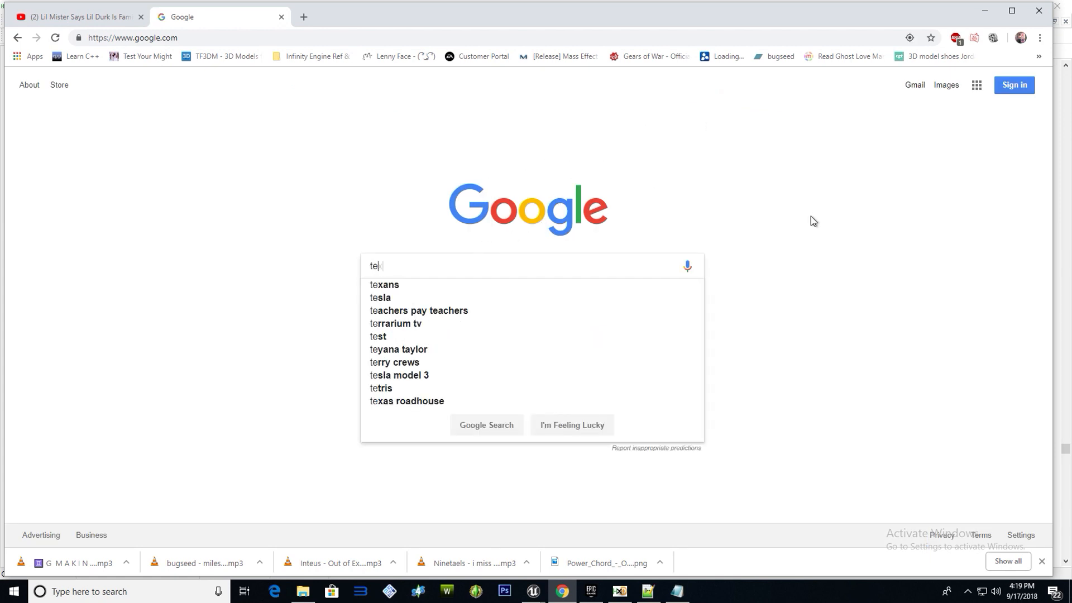
pyautogui.write('ext to he')
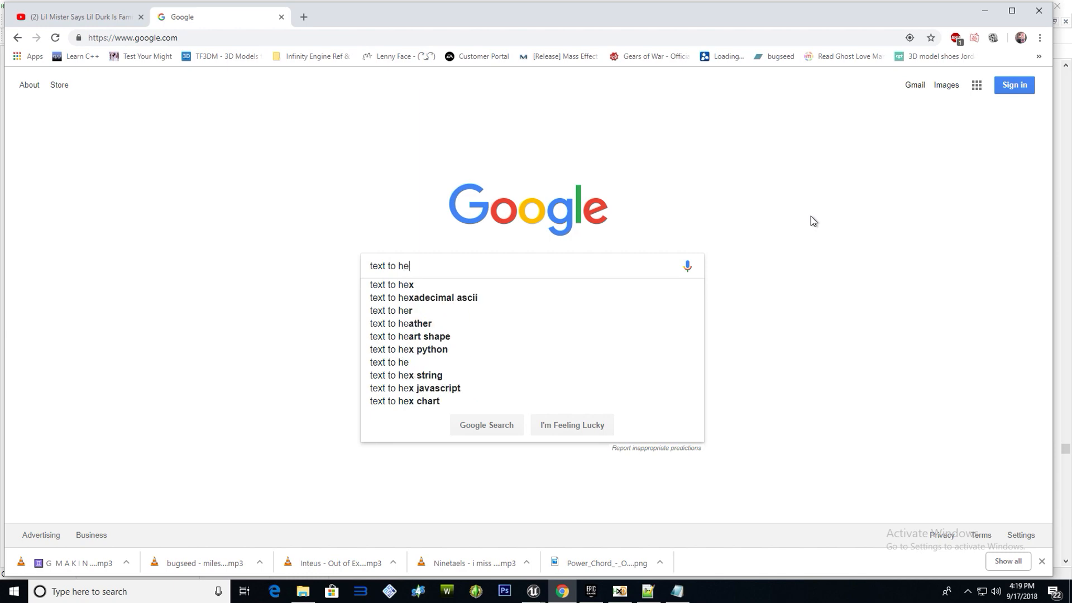
pyautogui.press('Return')
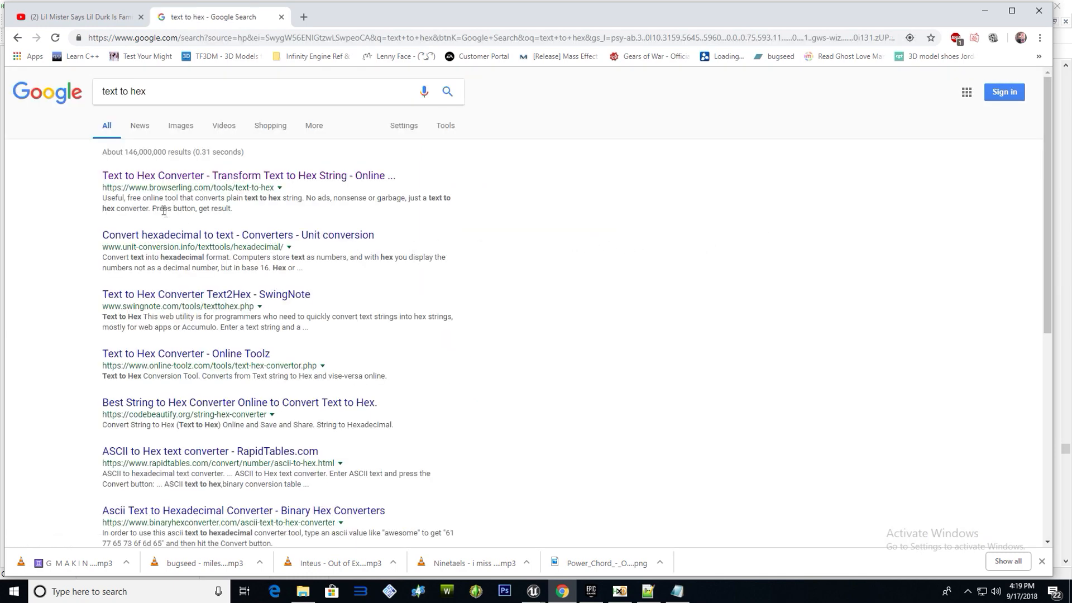
pyautogui.click(310, 180)
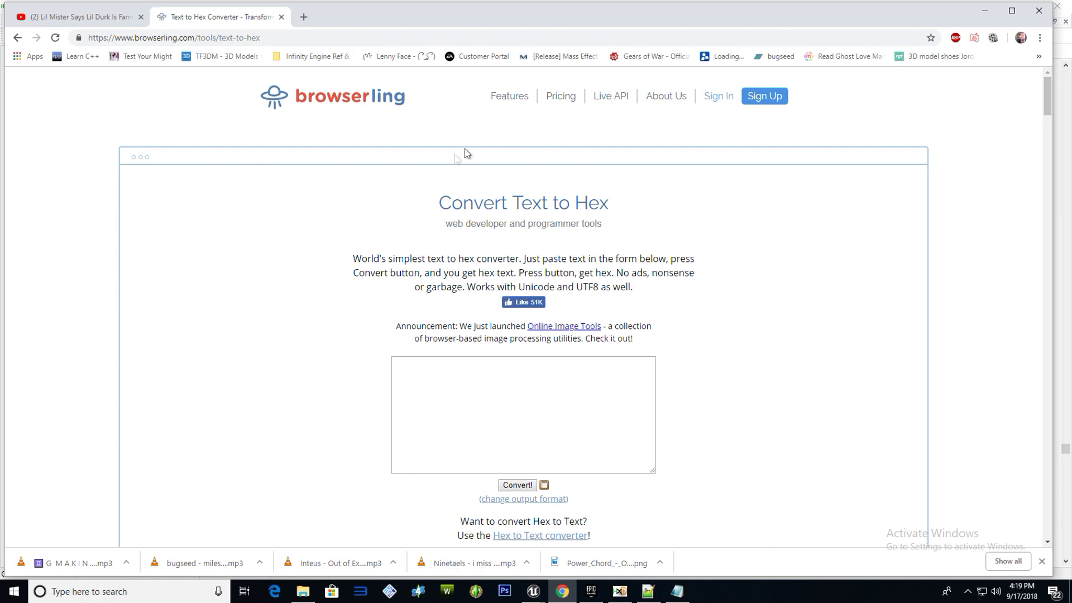
pyautogui.scroll(-3, 599, 408)
pyautogui.scroll(3, 598, 410)
# Switch to Notepad++ and copy the entire line 2, the full TacticalWoodland-L path with the repeated asset name
pyautogui.click(653, 594)
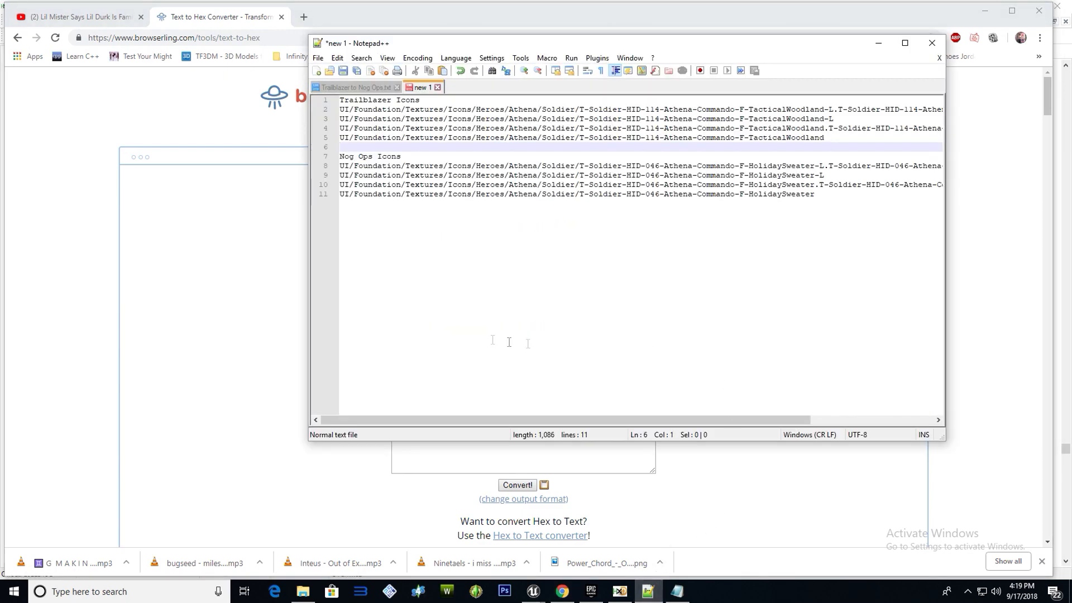
pyautogui.moveTo(517, 421); pyautogui.dragTo(475, 424)
pyautogui.click(402, 107)
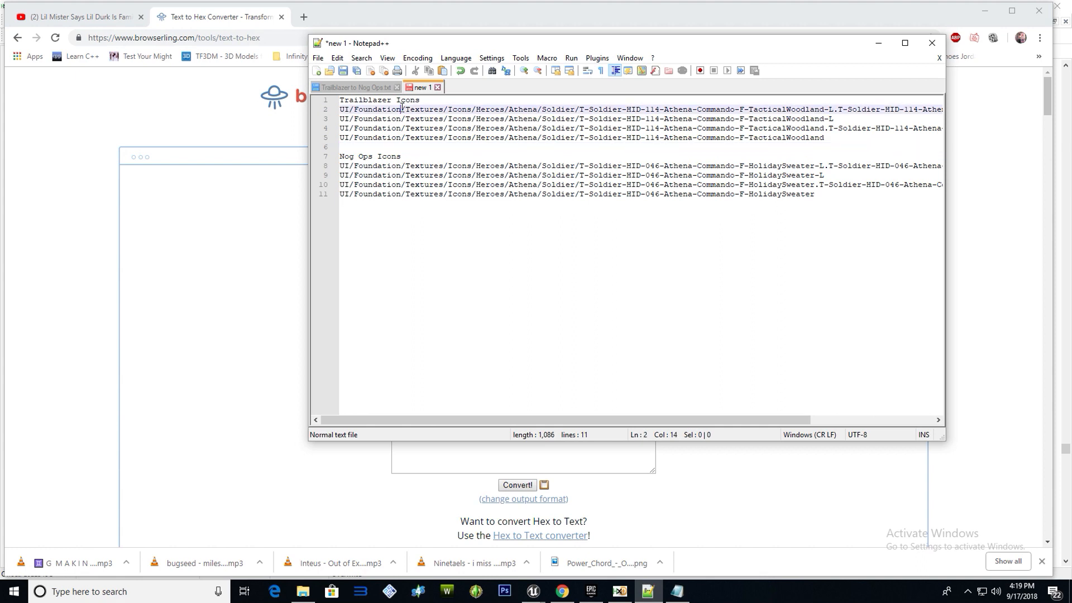
pyautogui.click(333, 110)
pyautogui.moveTo(345, 110); pyautogui.dragTo(241, 113)
pyautogui.click(334, 109)
pyautogui.tripleClick(351, 109)
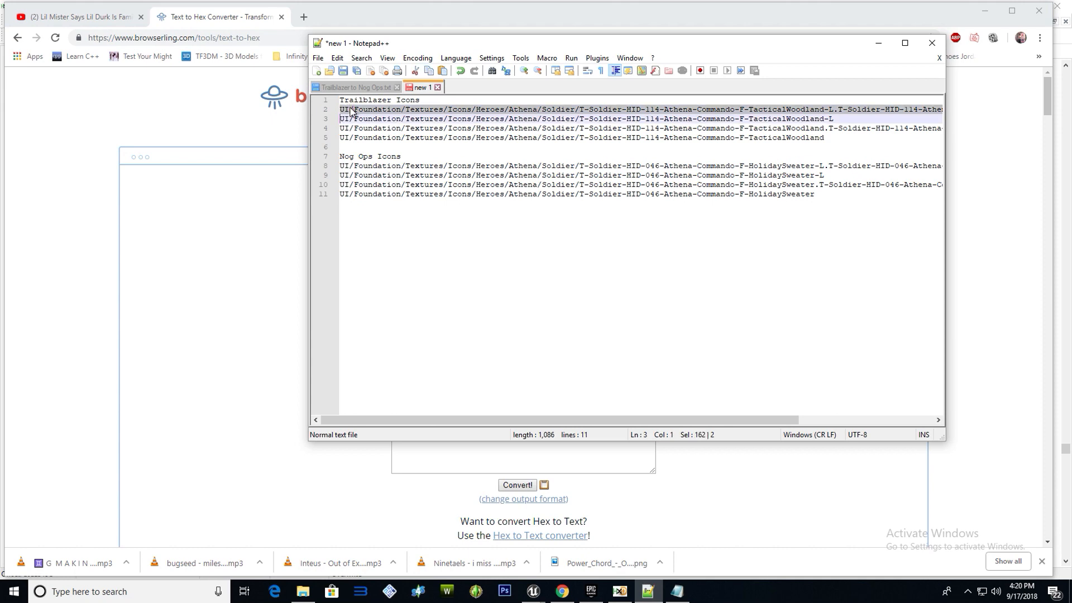
pyautogui.rightClick(351, 109)
pyautogui.click(391, 128)
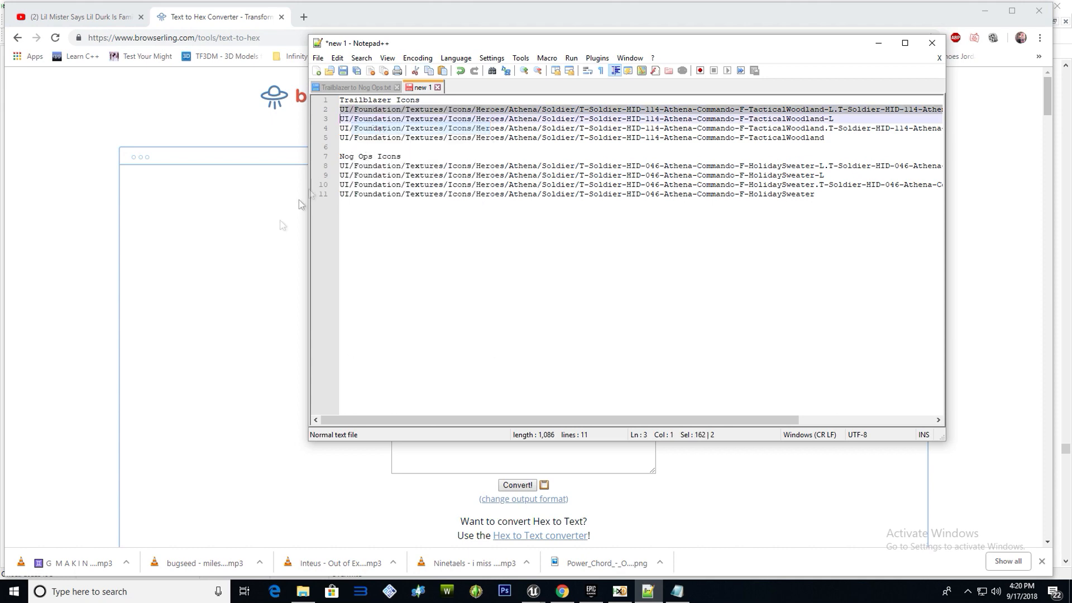
# Switch to the Browserling converter in Chrome, paste the full TacticalWoodland-L path and convert it to hex
pyautogui.click(256, 270)
pyautogui.click(505, 388)
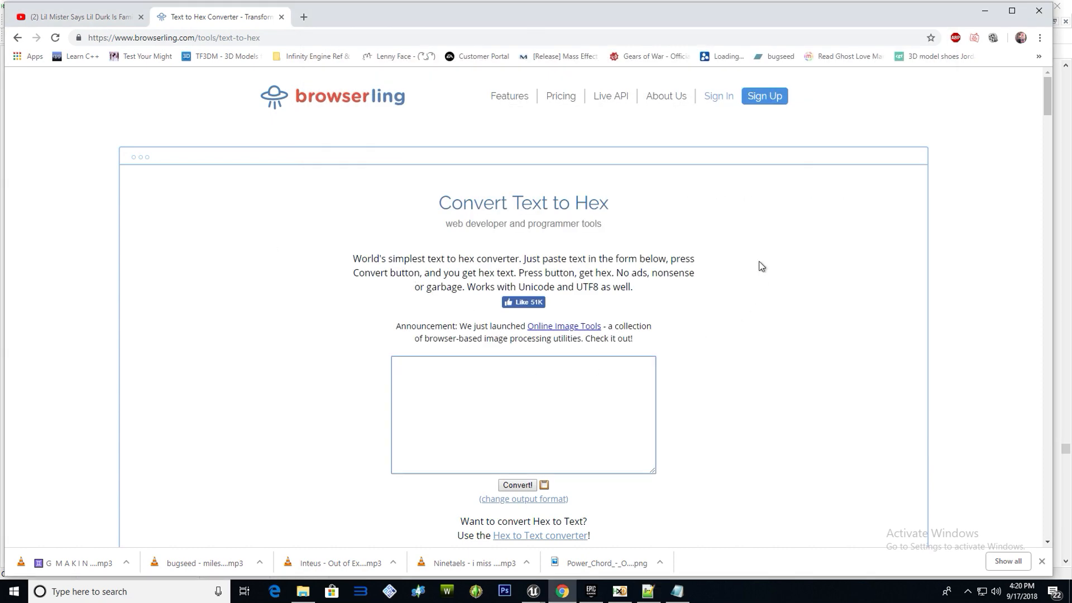
pyautogui.hotkey('ctrl', 'v')
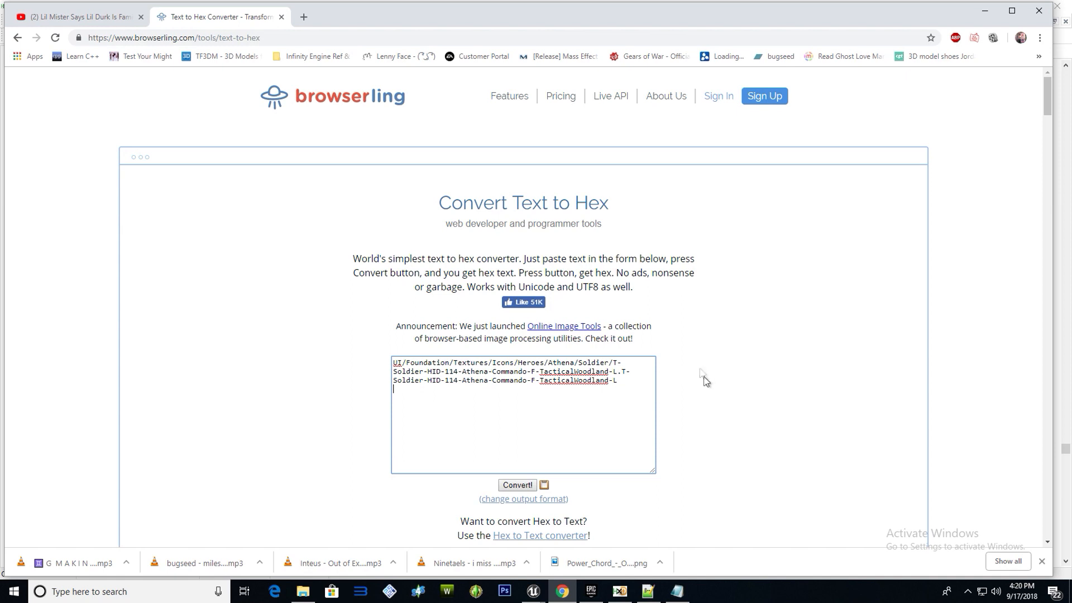
pyautogui.click(526, 483)
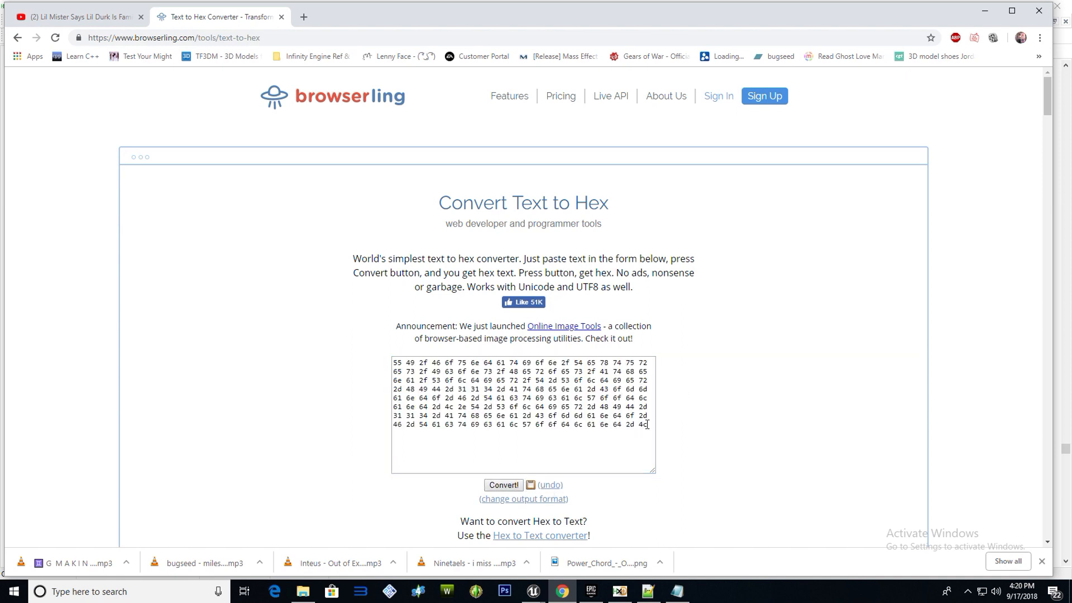
# Copy the whole hex result into Notepad++ on a new line 6 below the Trailblazer paths, followed by a line break
pyautogui.moveTo(646, 425); pyautogui.dragTo(248, 315)
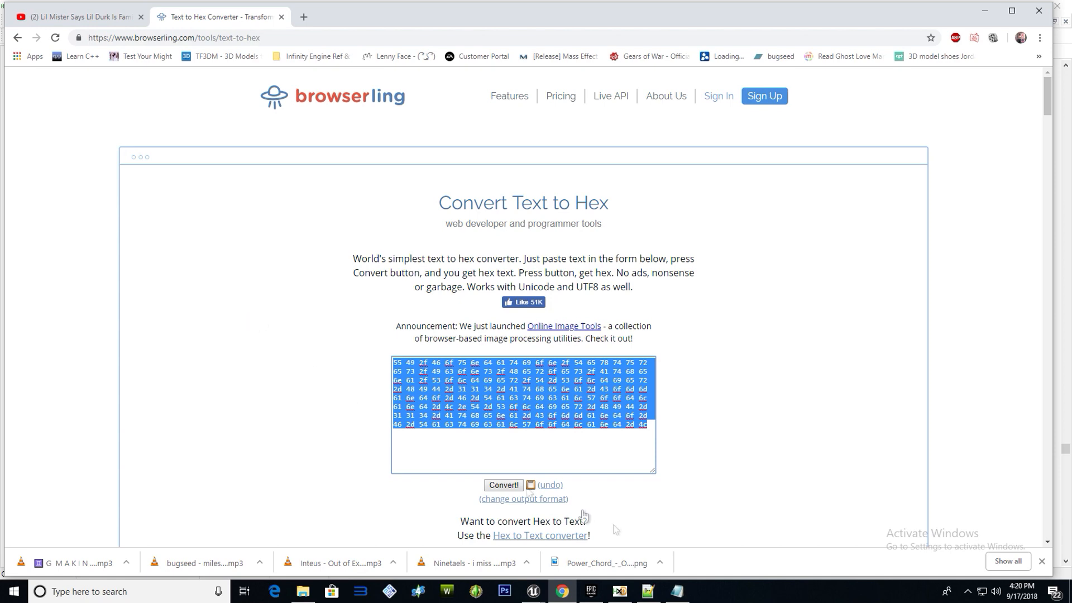
pyautogui.click(656, 593)
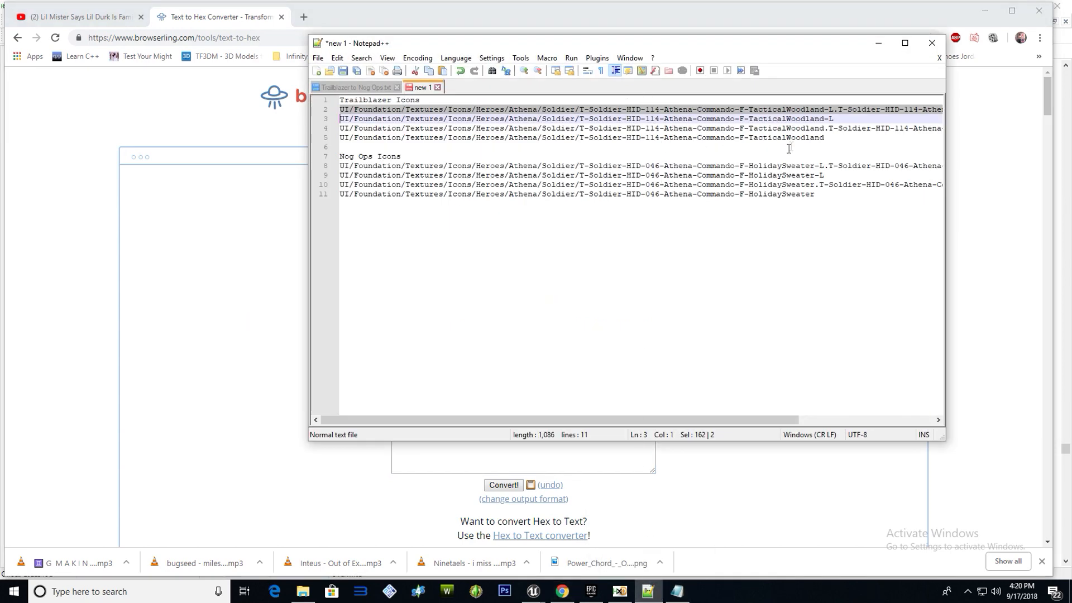
pyautogui.click(838, 134)
pyautogui.press('Return')
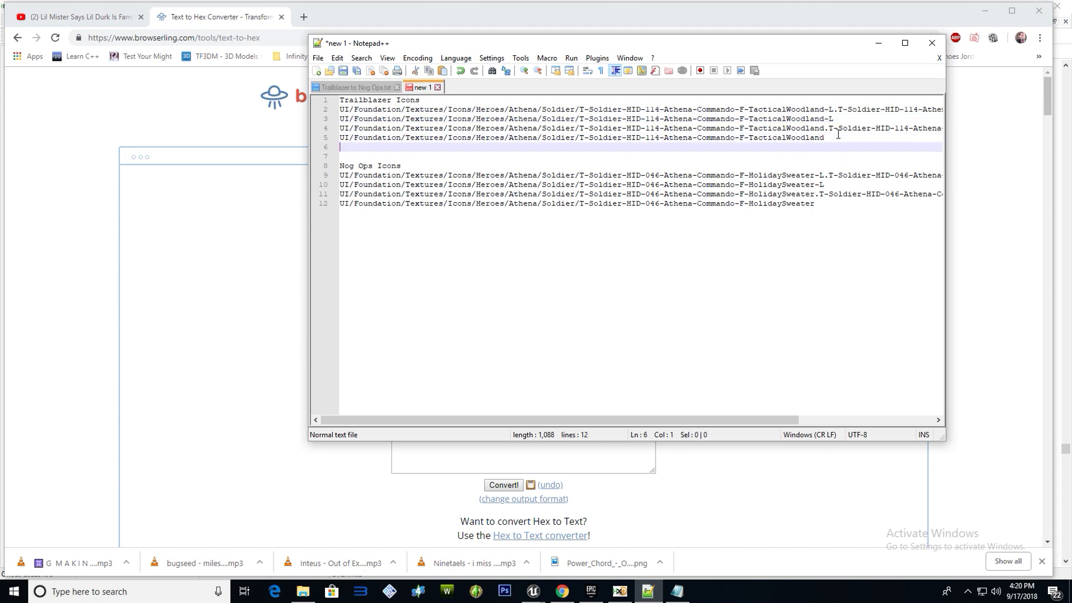
pyautogui.hotkey('ctrl', 'v')
pyautogui.press('Return')
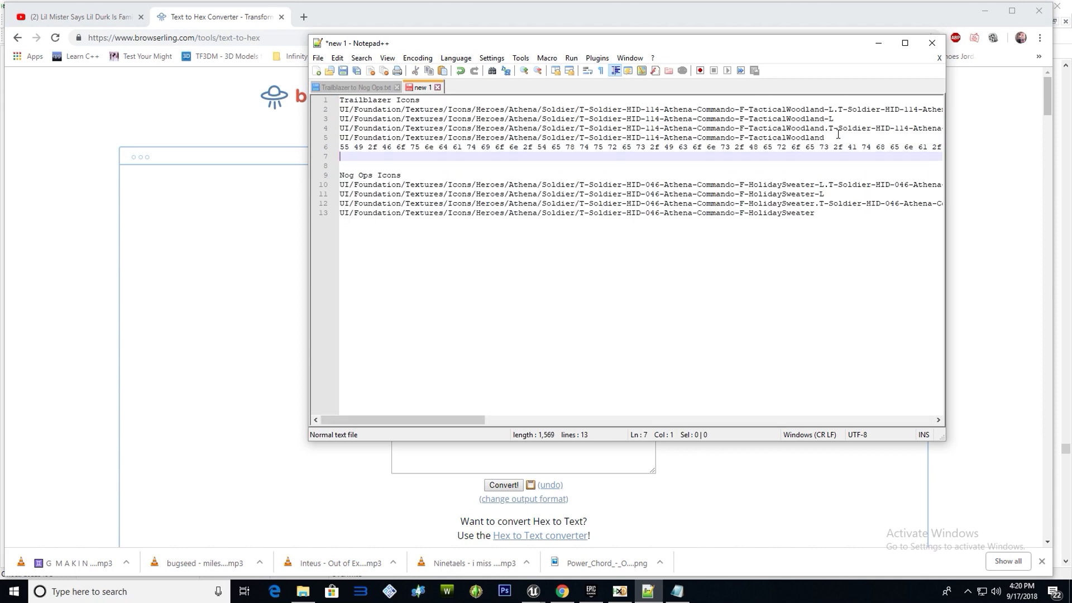
# Copy the short TacticalWoodland-L path from line 3, replace the converter's contents in Chrome with it and convert it to hex
pyautogui.moveTo(341, 119); pyautogui.dragTo(840, 119)
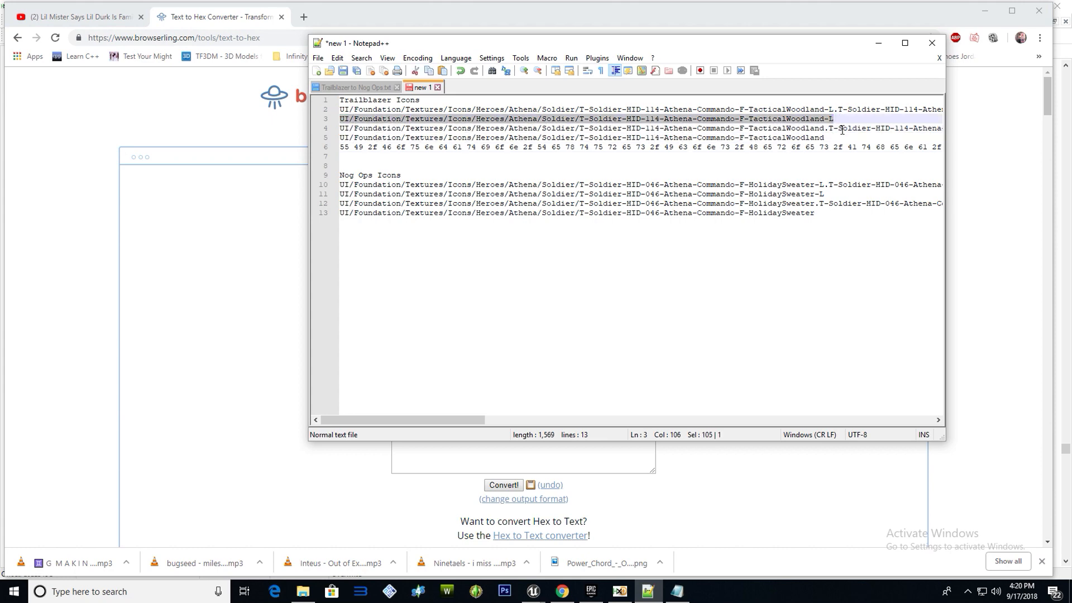
pyautogui.click(173, 319)
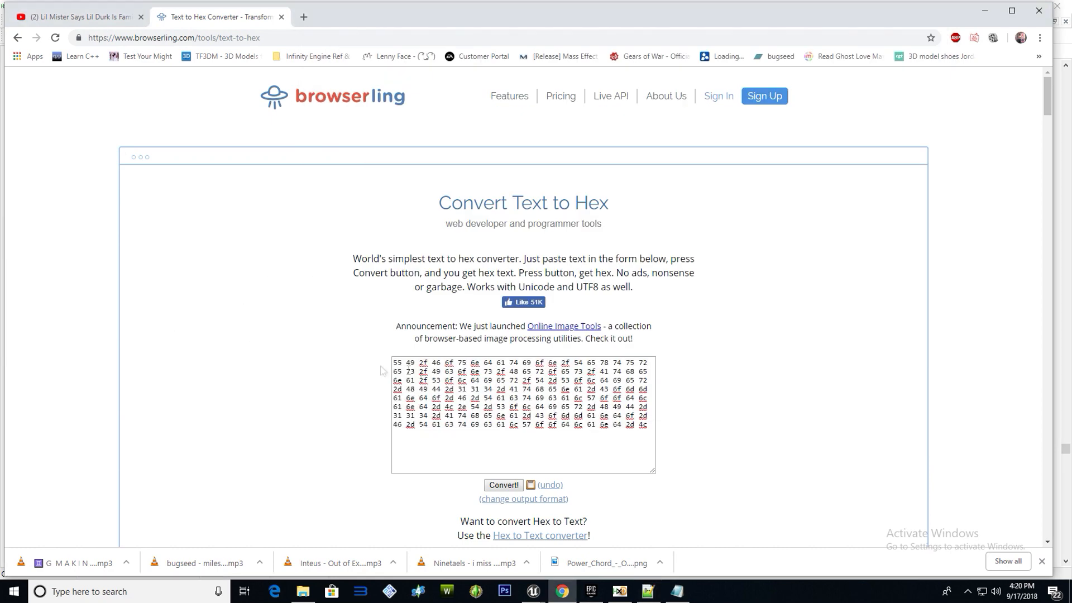
pyautogui.click(501, 407)
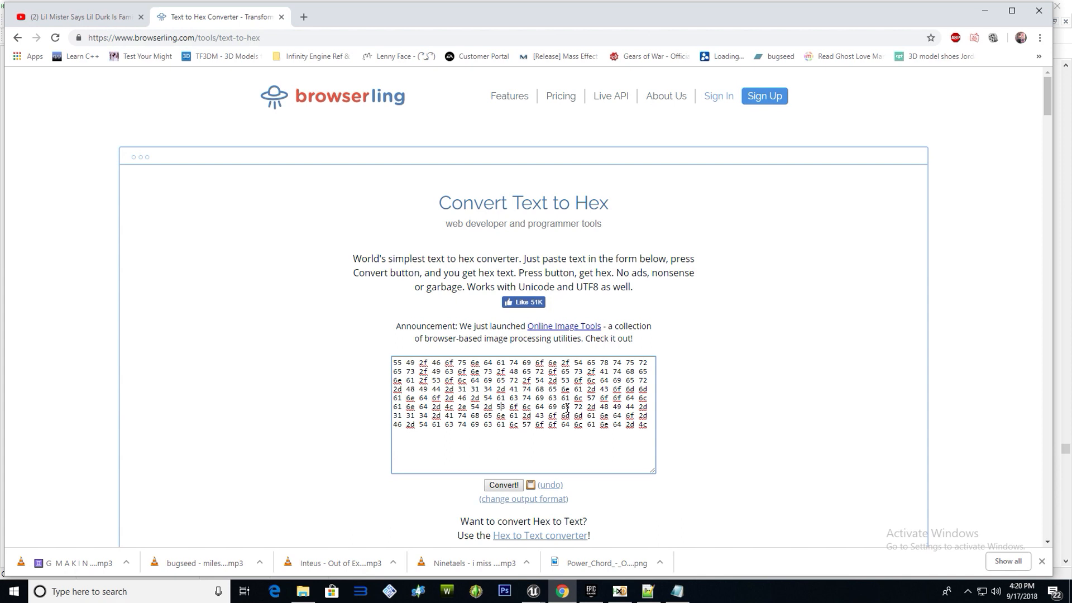
pyautogui.hotkey('ctrl', 'a')
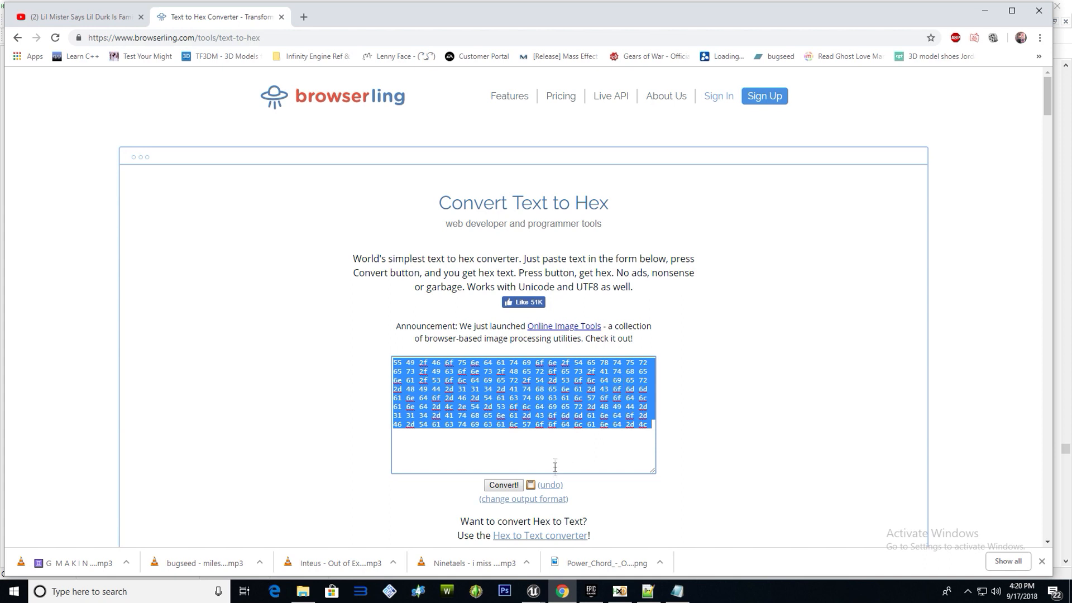
pyautogui.click(617, 424)
pyautogui.hotkey('ctrl', 'a')
pyautogui.hotkey('ctrl', 'v')
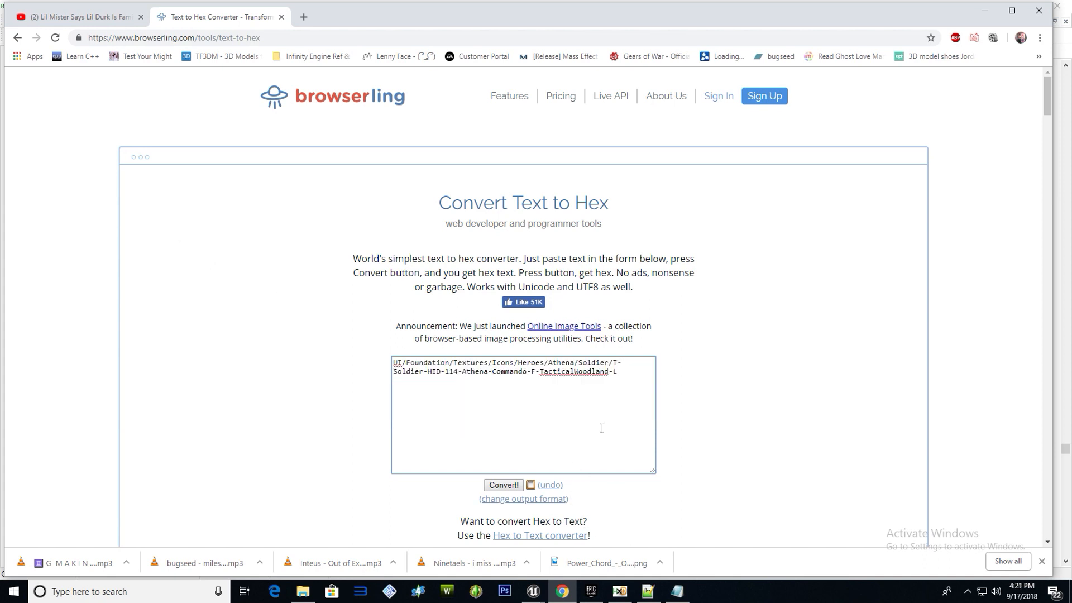
pyautogui.click(504, 485)
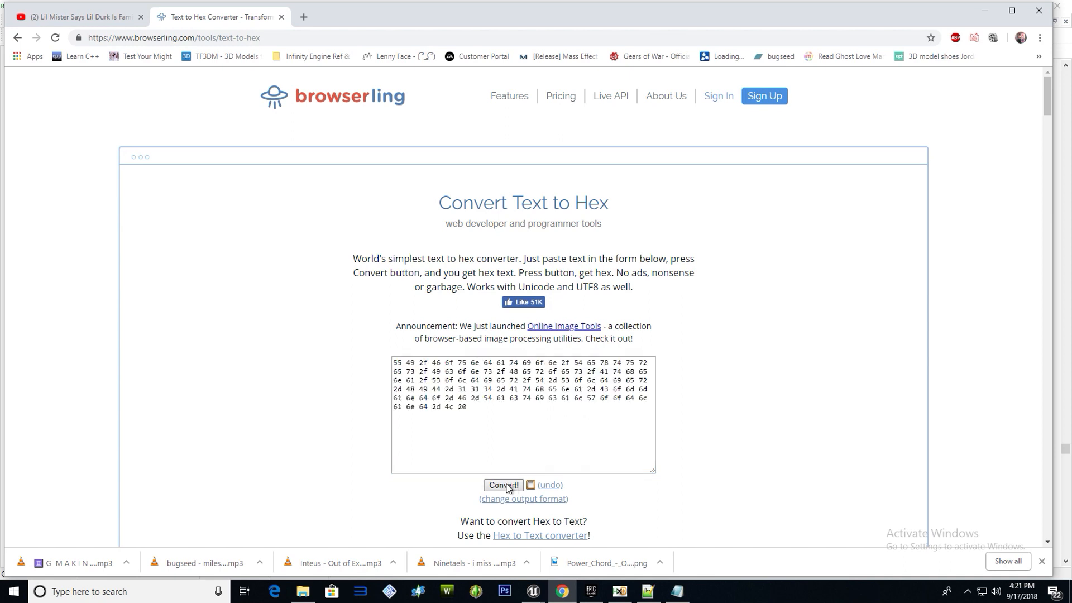
# Copy the hex result without the trailing 20 onto line 7 in Notepad++ and add a line break
pyautogui.doubleClick(461, 406)
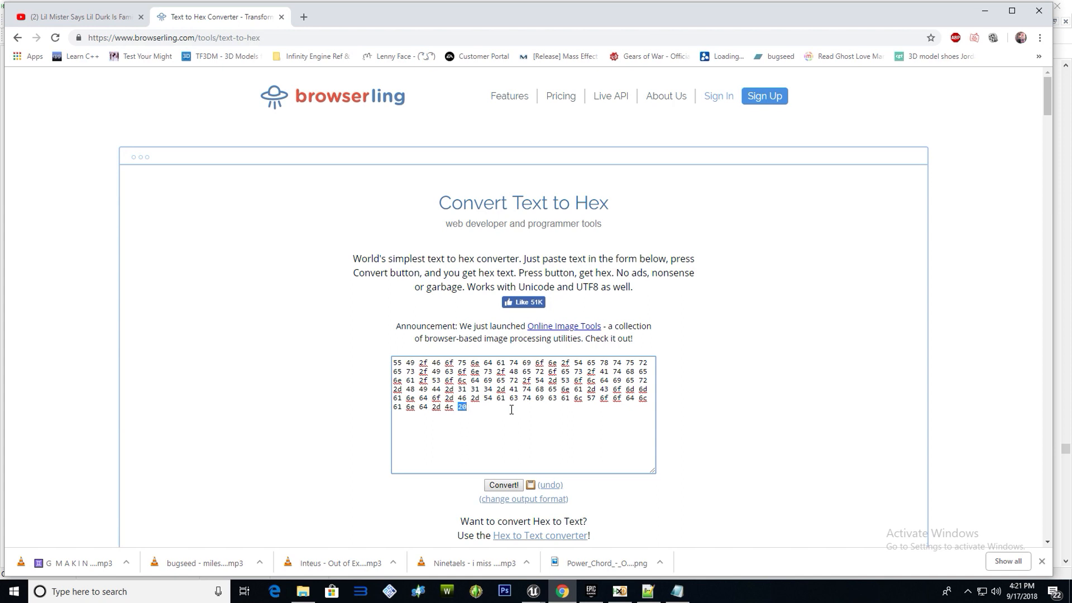
pyautogui.click(490, 408)
pyautogui.moveTo(456, 408); pyautogui.dragTo(366, 355)
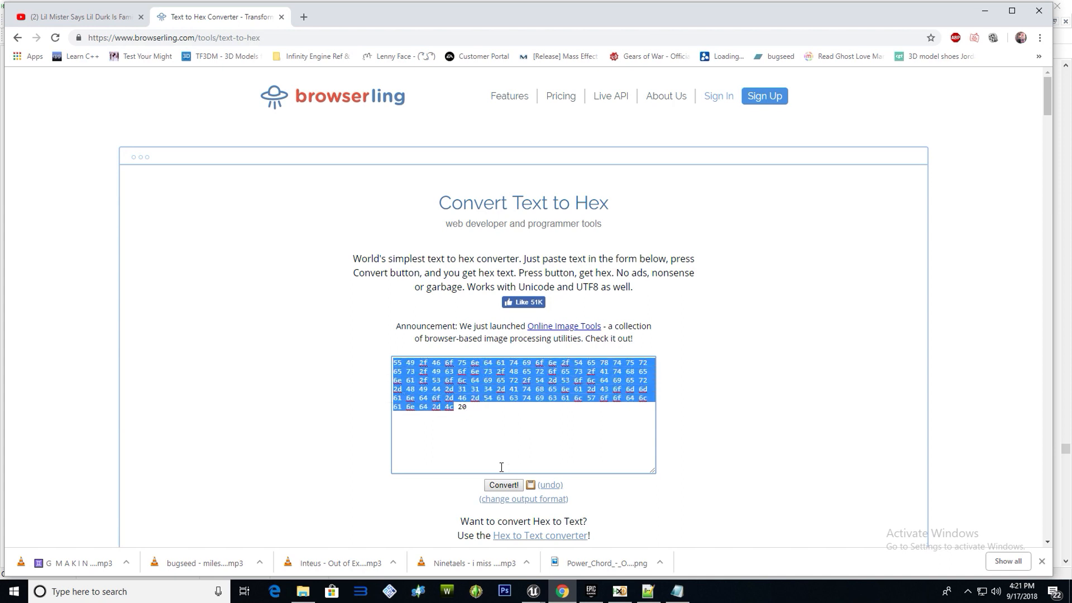
pyautogui.click(647, 590)
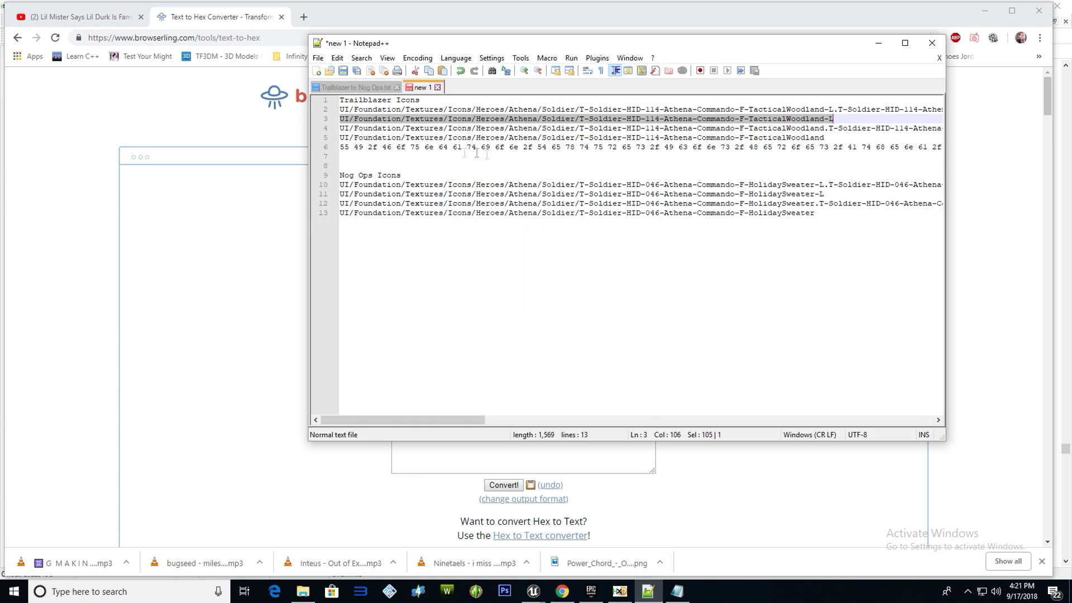
pyautogui.click(357, 159)
pyautogui.hotkey('ctrl', 'v')
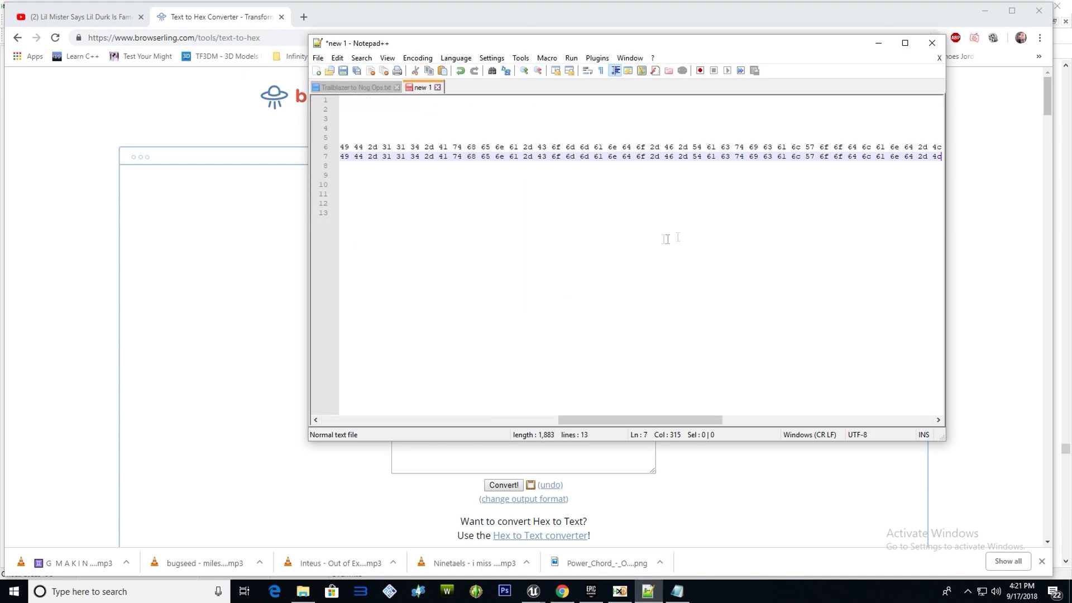
pyautogui.moveTo(667, 418); pyautogui.dragTo(736, 422)
pyautogui.press('Return')
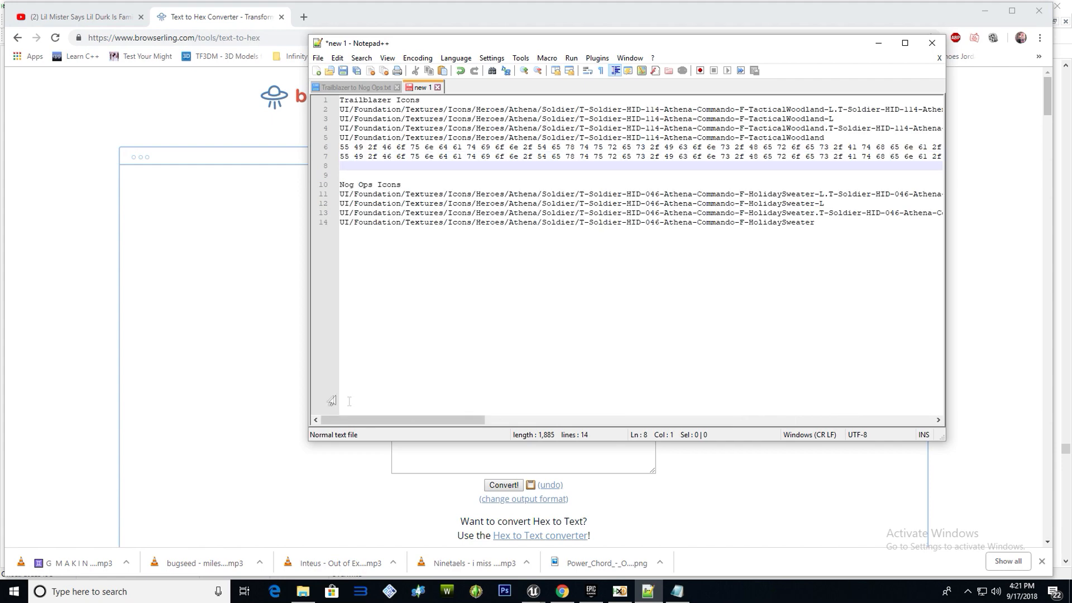
# Copy the full TacticalWoodland path from line 4 in Notepad++ and switch to the Browserling converter in Chrome
pyautogui.tripleClick(643, 127)
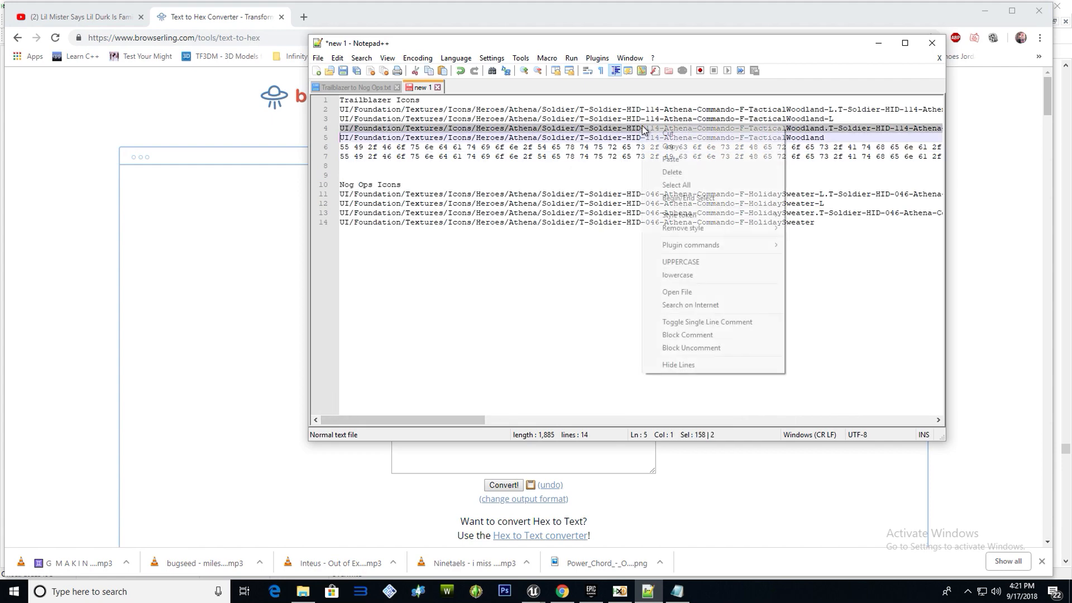
pyautogui.rightClick(643, 128)
pyautogui.click(670, 146)
pyautogui.click(156, 321)
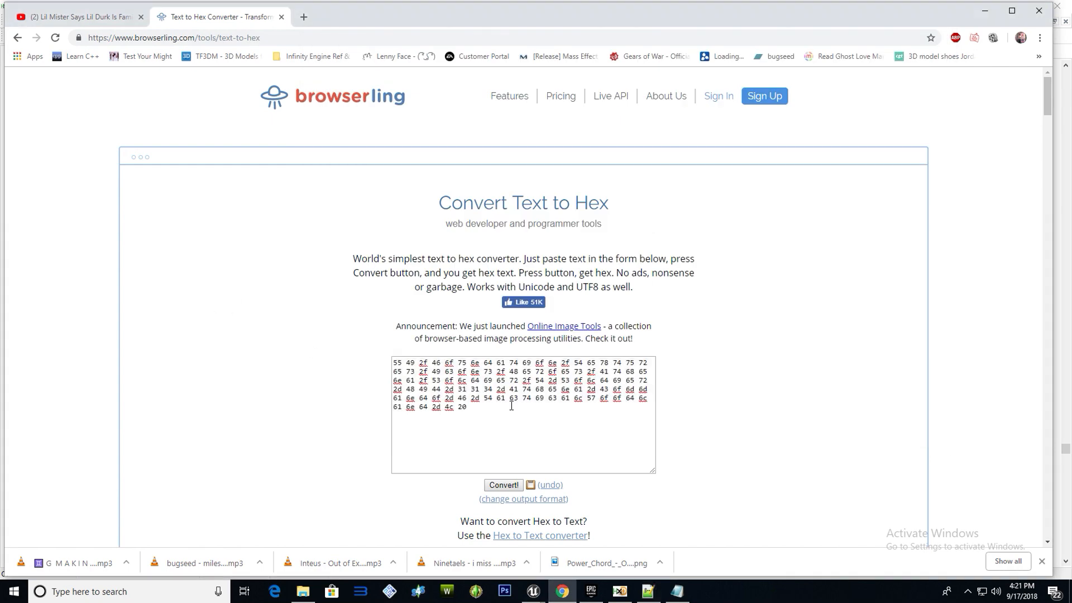
# Undo the last two hex conversions in the converter
pyautogui.moveTo(470, 407); pyautogui.dragTo(439, 418)
pyautogui.click(460, 414)
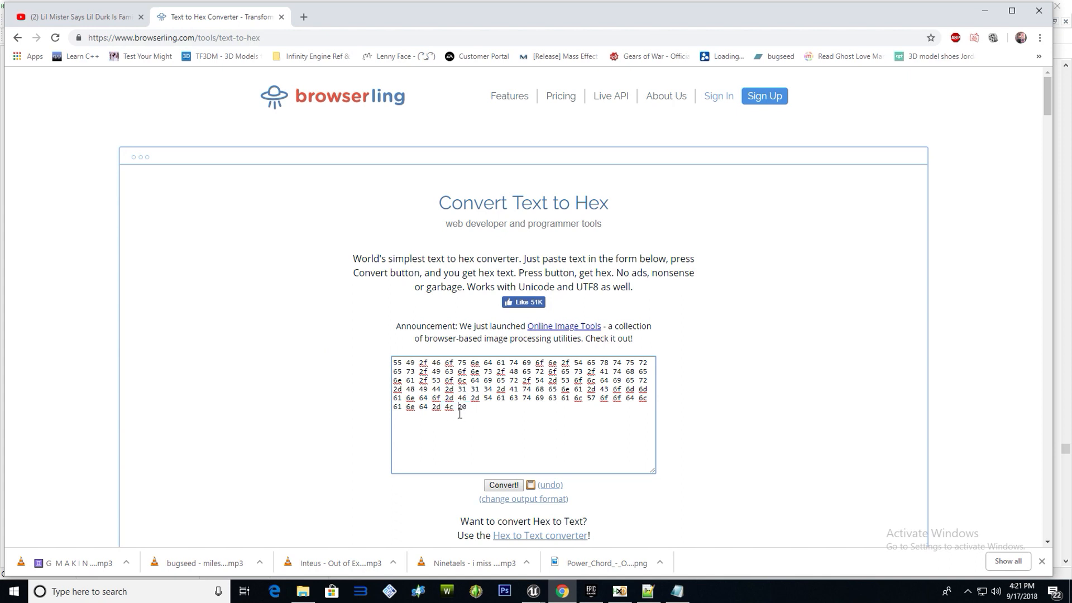
pyautogui.click(552, 484)
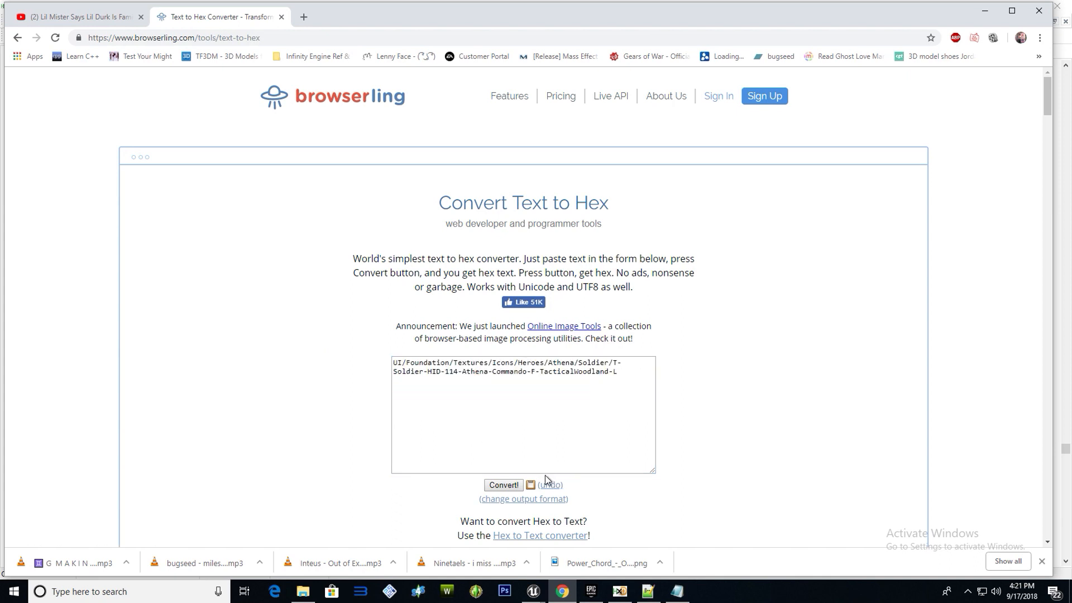
pyautogui.click(547, 485)
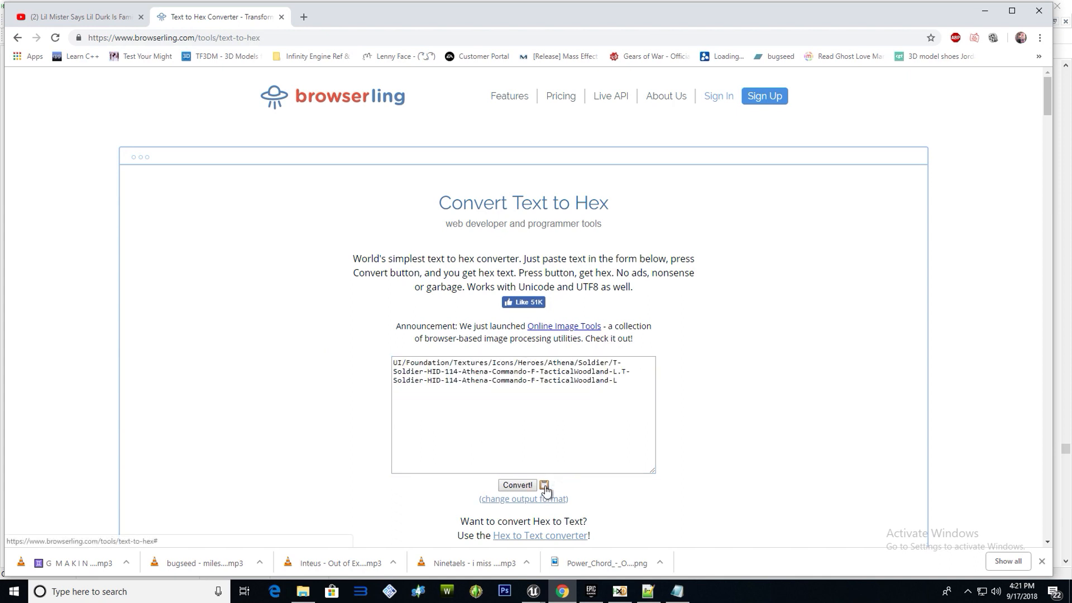
# Replace the converter's contents with the copied full TacticalWoodland path and convert it to hex
pyautogui.click(589, 382)
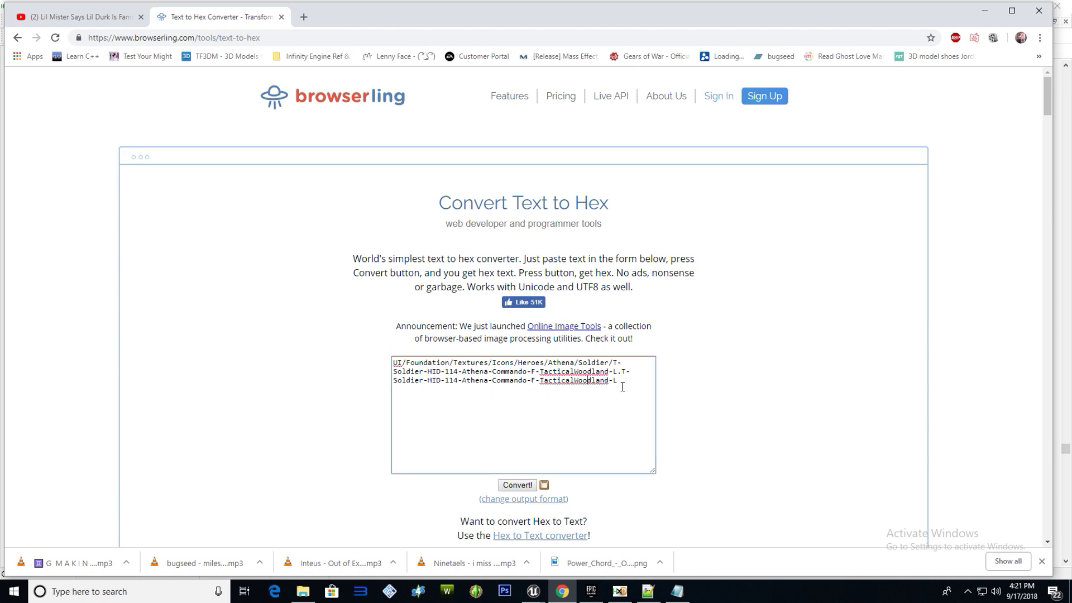
pyautogui.hotkey('ctrl', 'a')
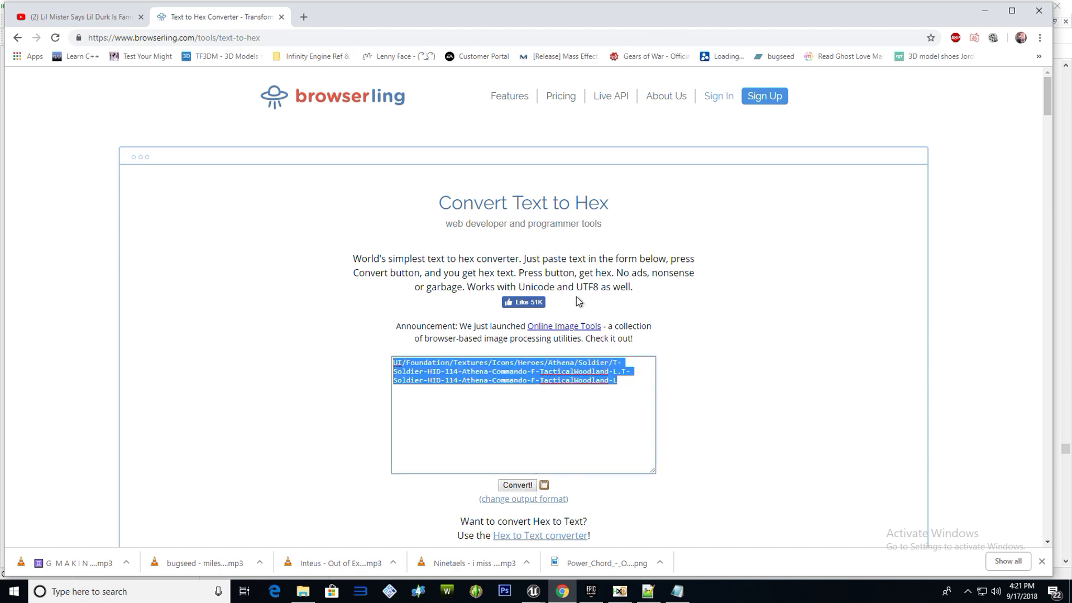
pyautogui.hotkey('ctrl', 'v')
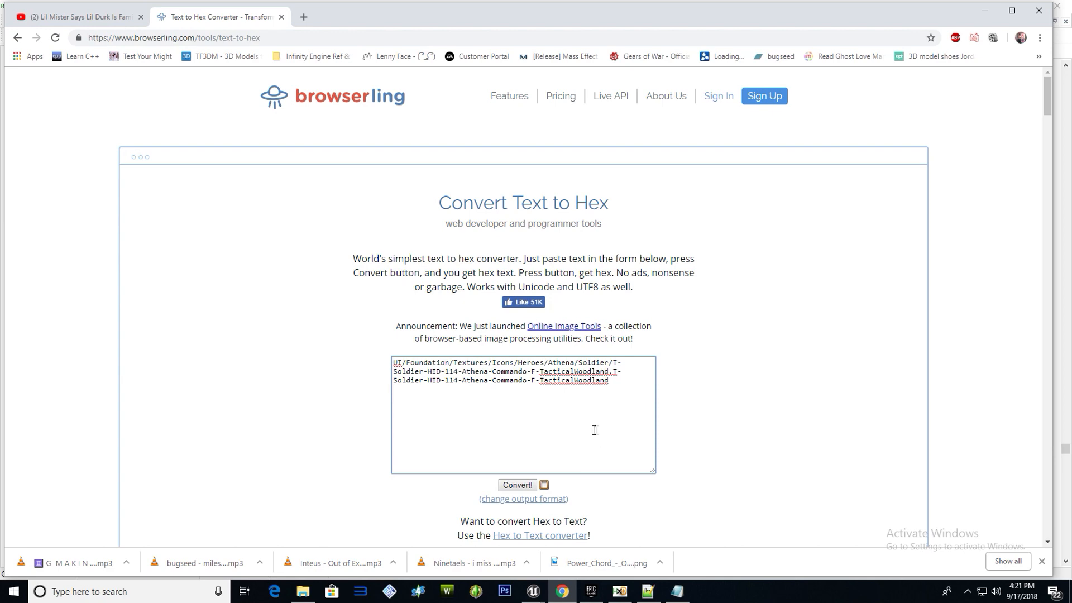
pyautogui.click(647, 591)
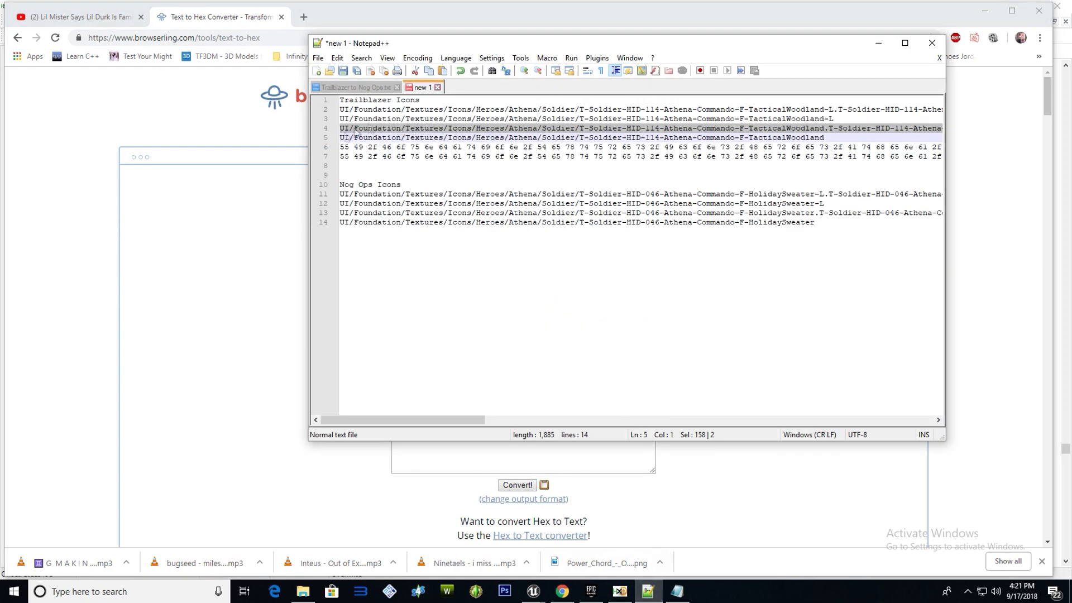
pyautogui.click(269, 347)
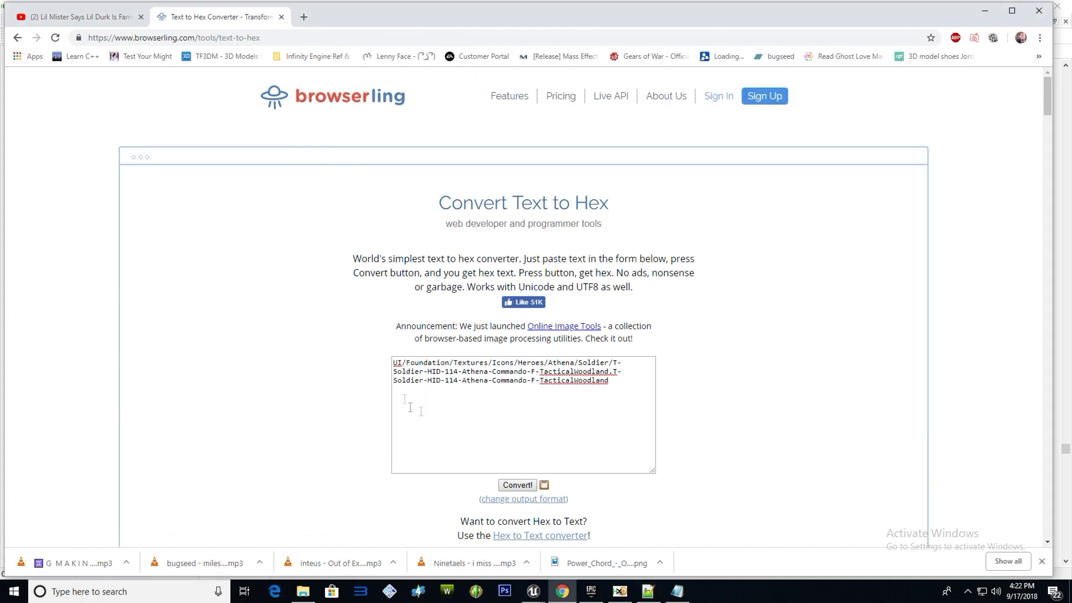
pyautogui.click(518, 485)
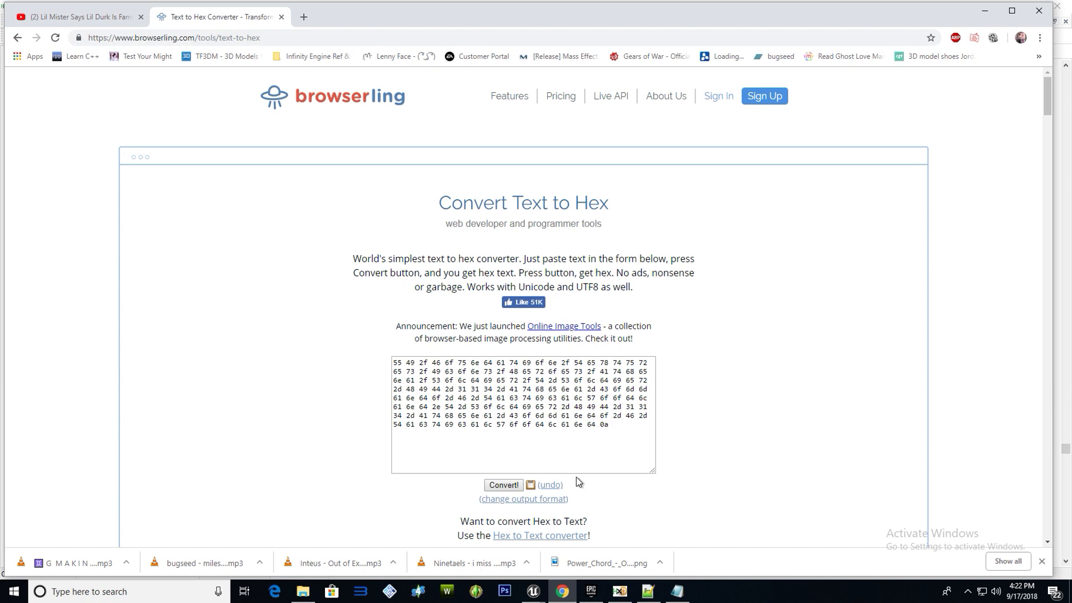
# Undo the conversion and reconvert the TacticalWoodland path without its trailing line break
pyautogui.click(550, 484)
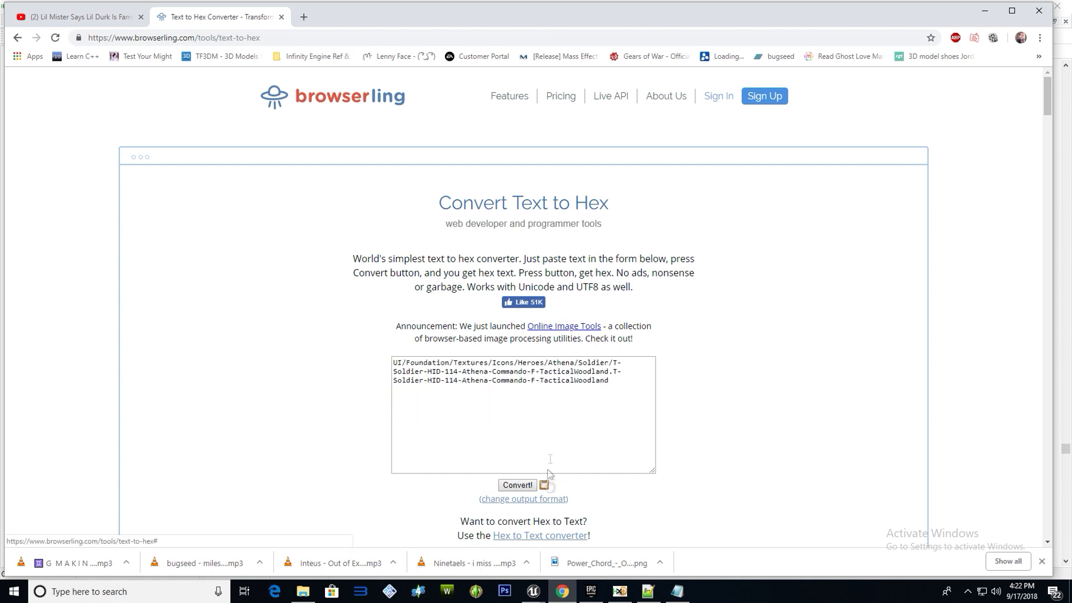
pyautogui.click(398, 395)
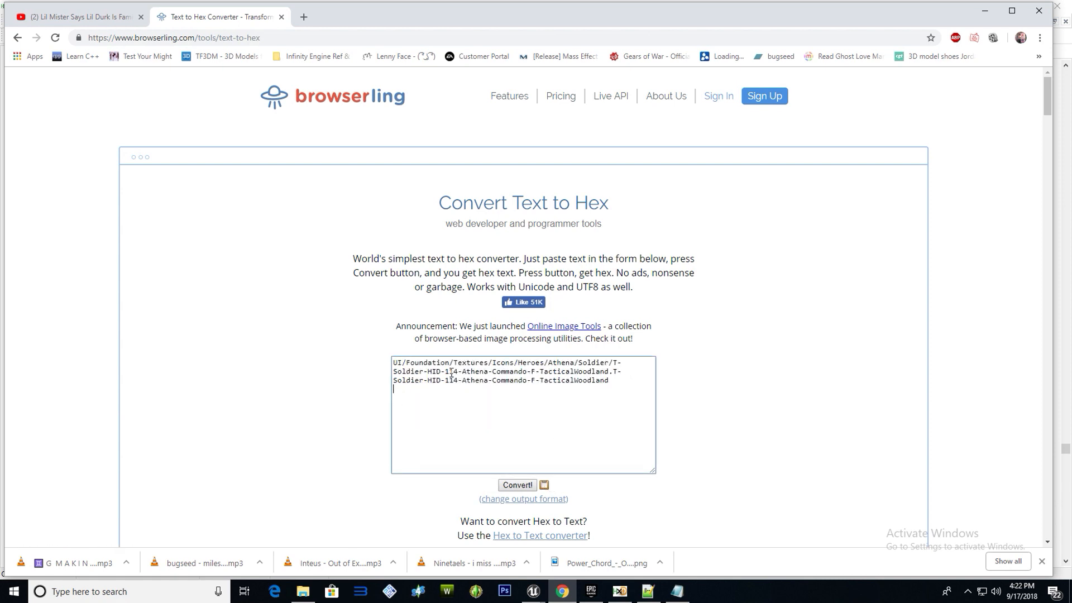
pyautogui.press('BackSpace')
pyautogui.click(512, 485)
# Copy the whole hex result onto line 8 in Notepad++ and add a line break after it
pyautogui.moveTo(597, 426); pyautogui.dragTo(226, 329)
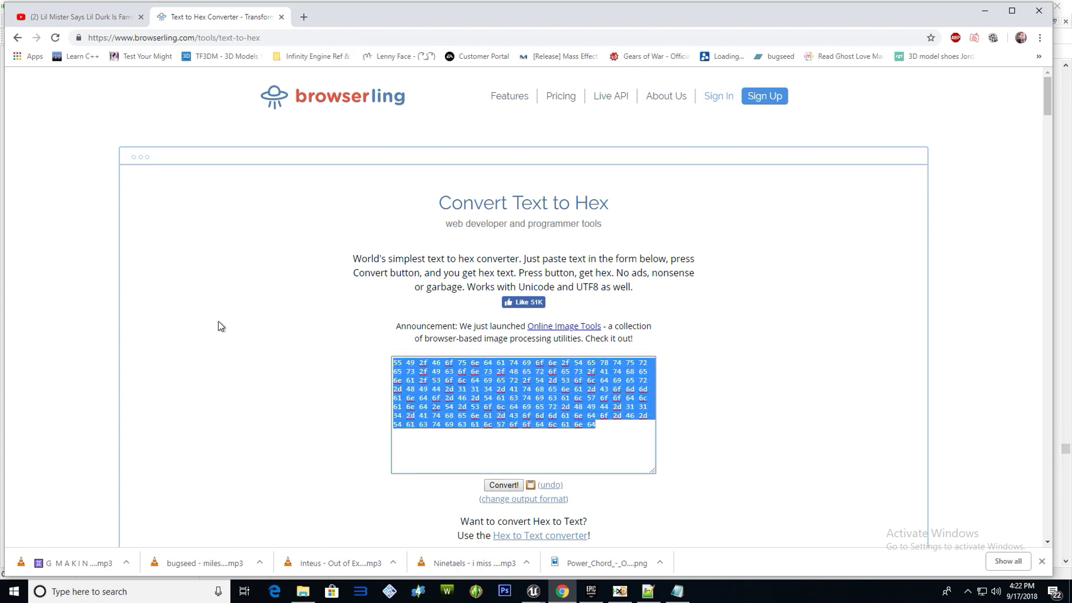
pyautogui.click(647, 591)
pyautogui.click(365, 165)
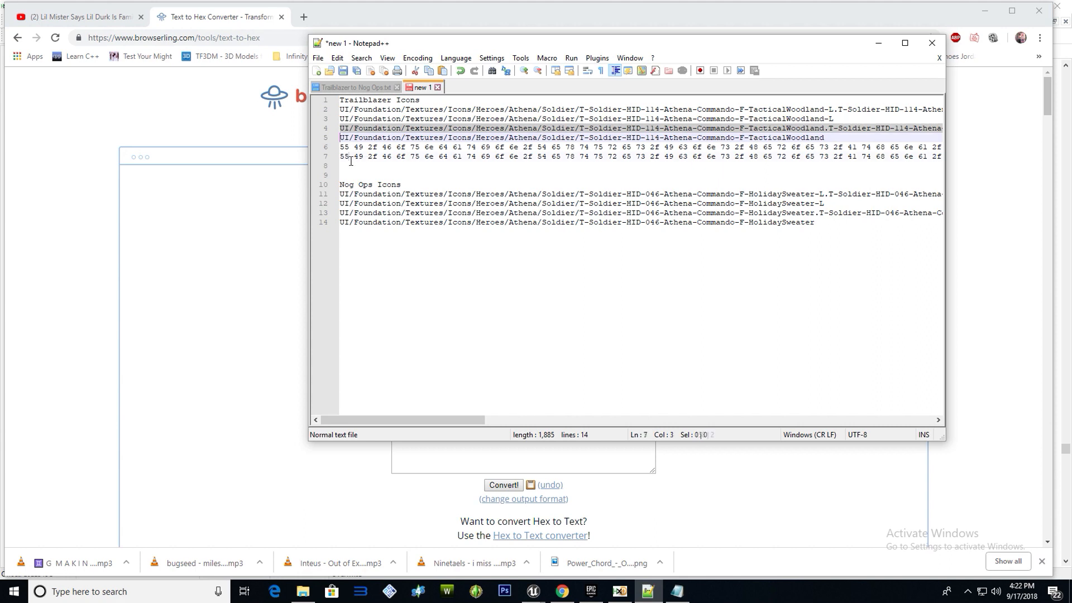
pyautogui.hotkey('ctrl', 'v')
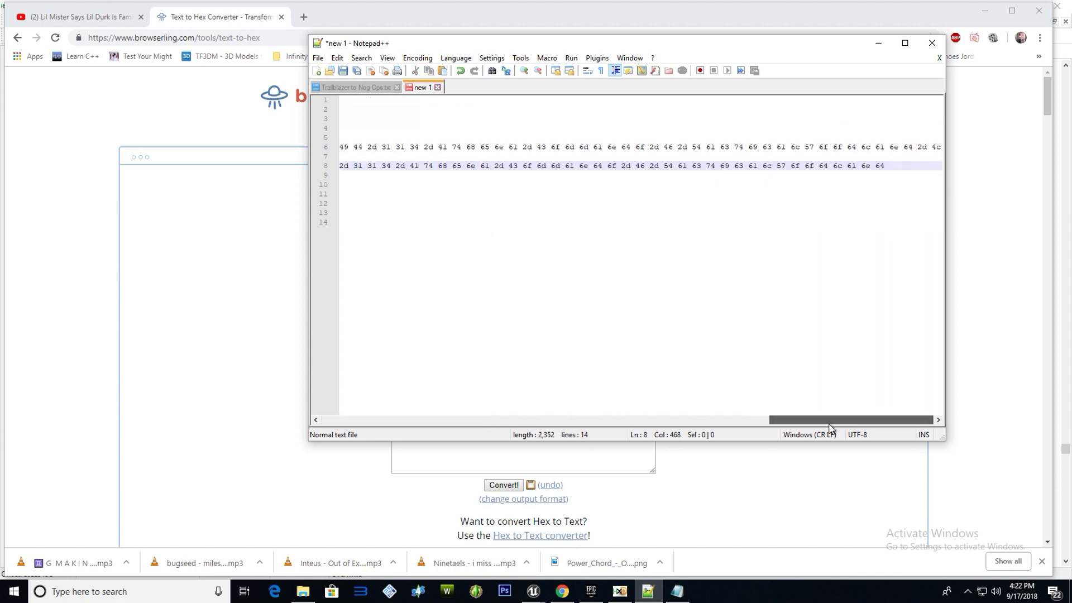
pyautogui.press('Return')
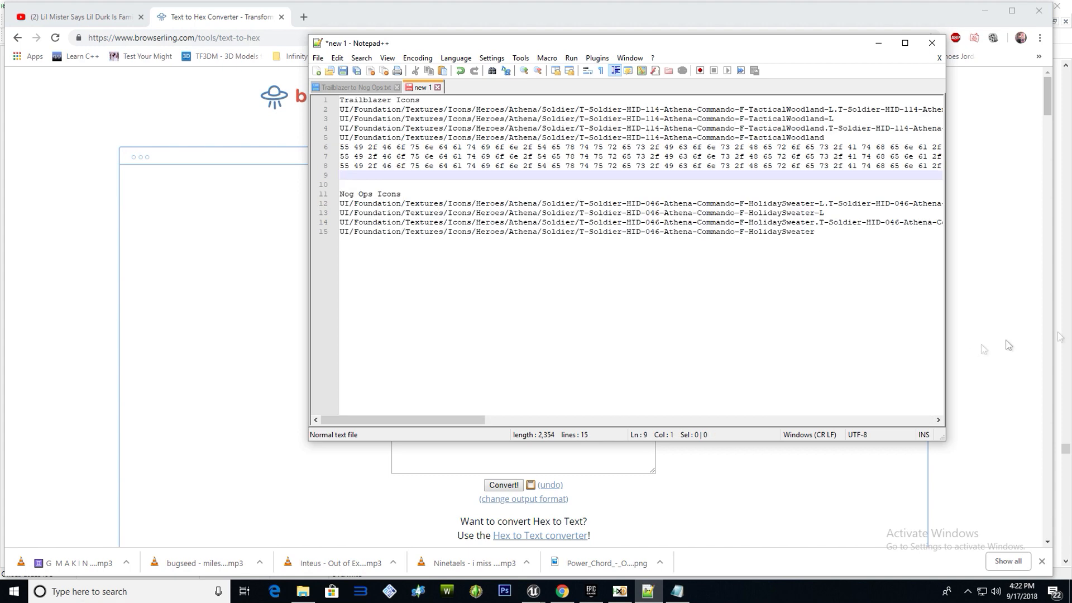
# Copy the short TacticalWoodland path from line 5, replace the converter's contents in Chrome with it and convert it to hex
pyautogui.click(825, 139)
pyautogui.moveTo(824, 139); pyautogui.dragTo(337, 139)
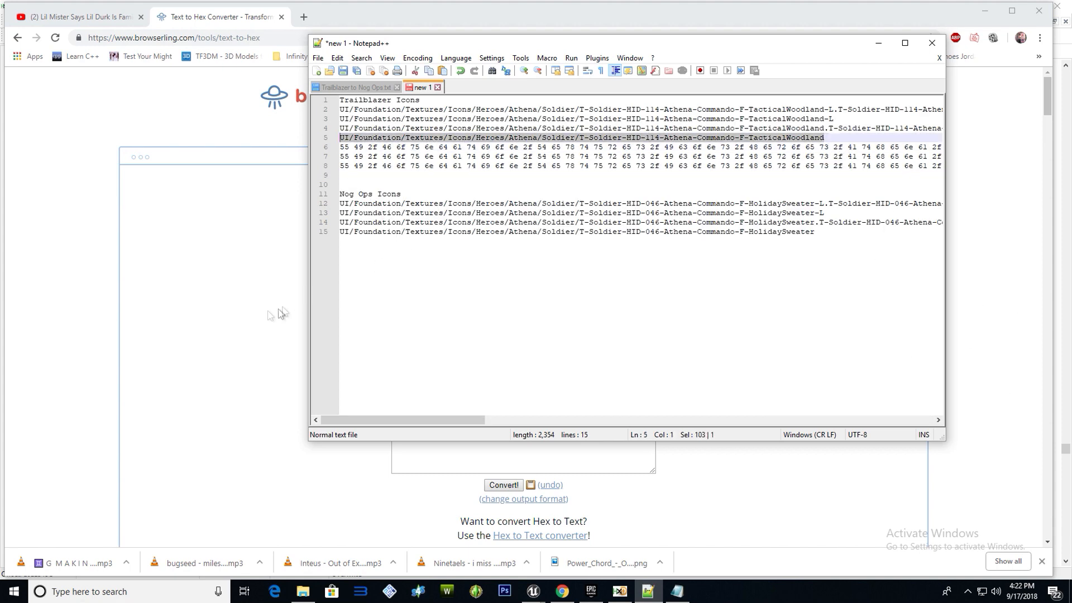
pyautogui.click(208, 352)
pyautogui.click(601, 415)
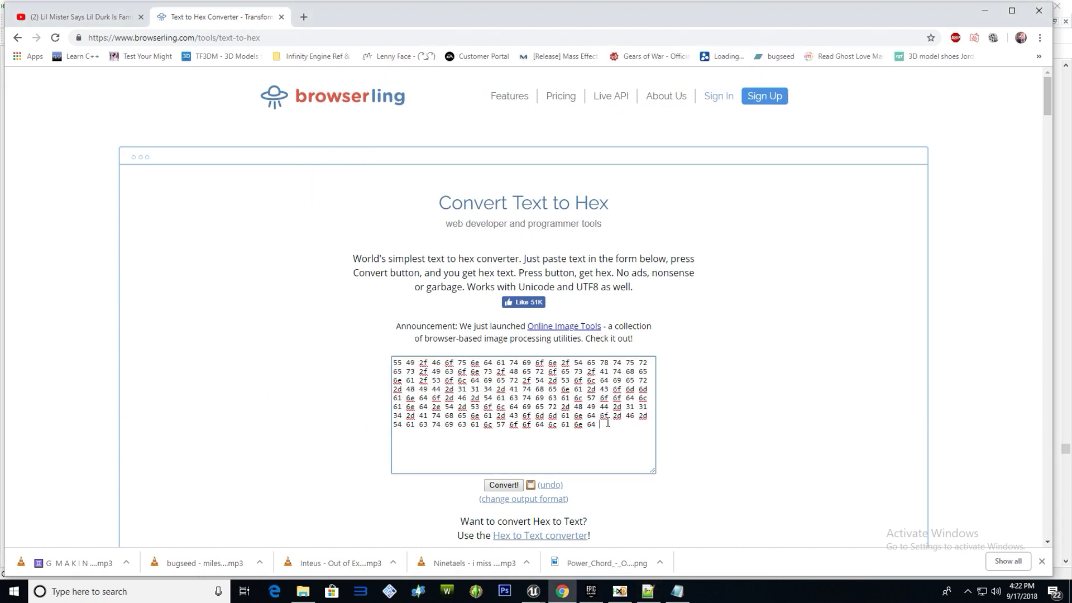
pyautogui.hotkey('ctrl', 'a')
pyautogui.hotkey('ctrl', 'v')
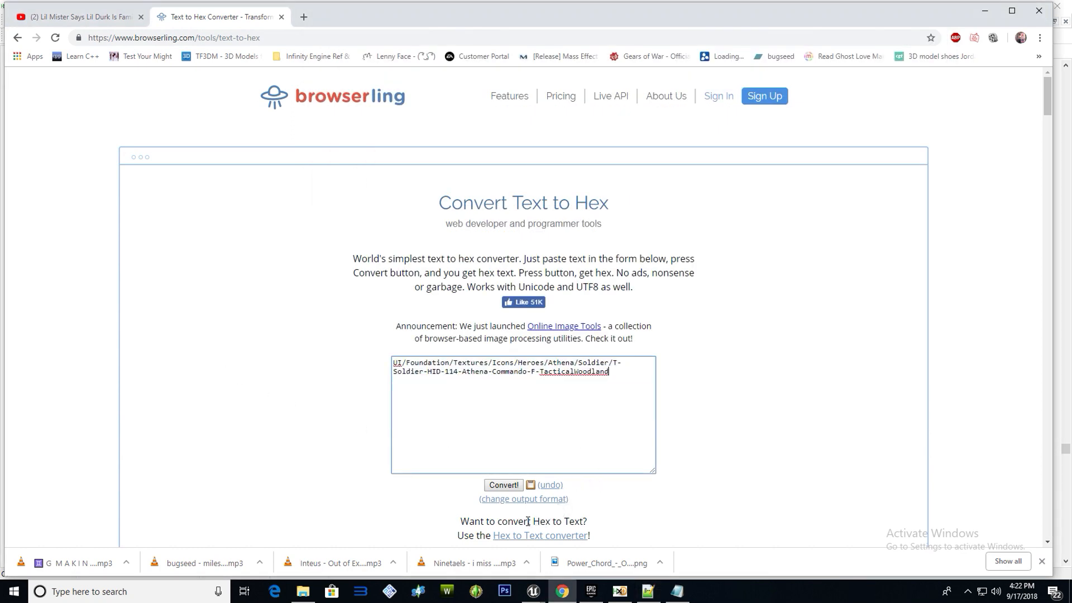
pyautogui.click(519, 485)
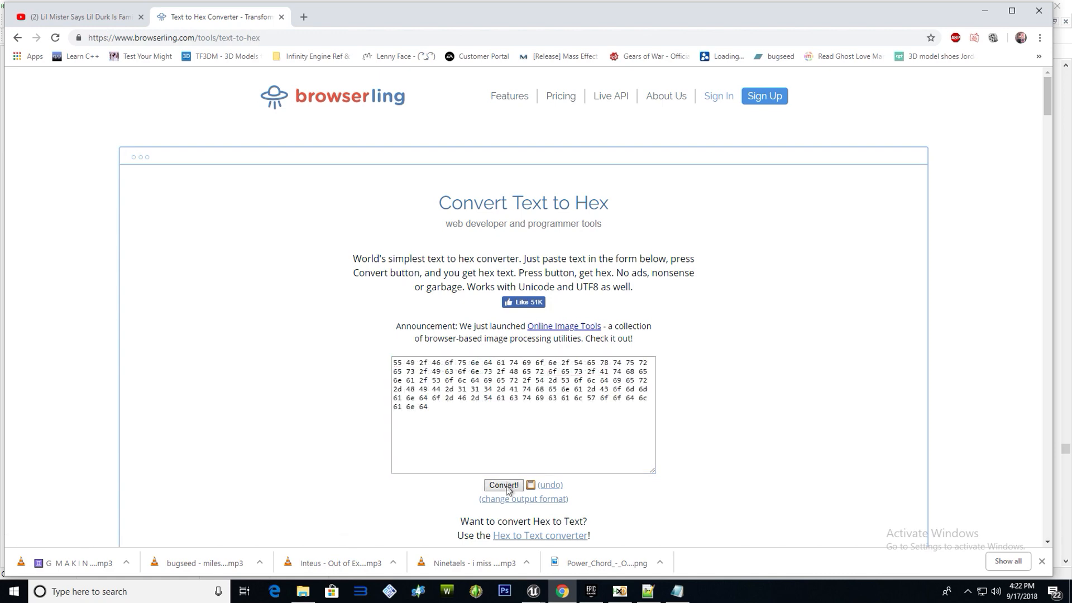
# Copy the short path's entire hex result onto line 9 in Notepad++
pyautogui.moveTo(428, 399); pyautogui.dragTo(221, 303)
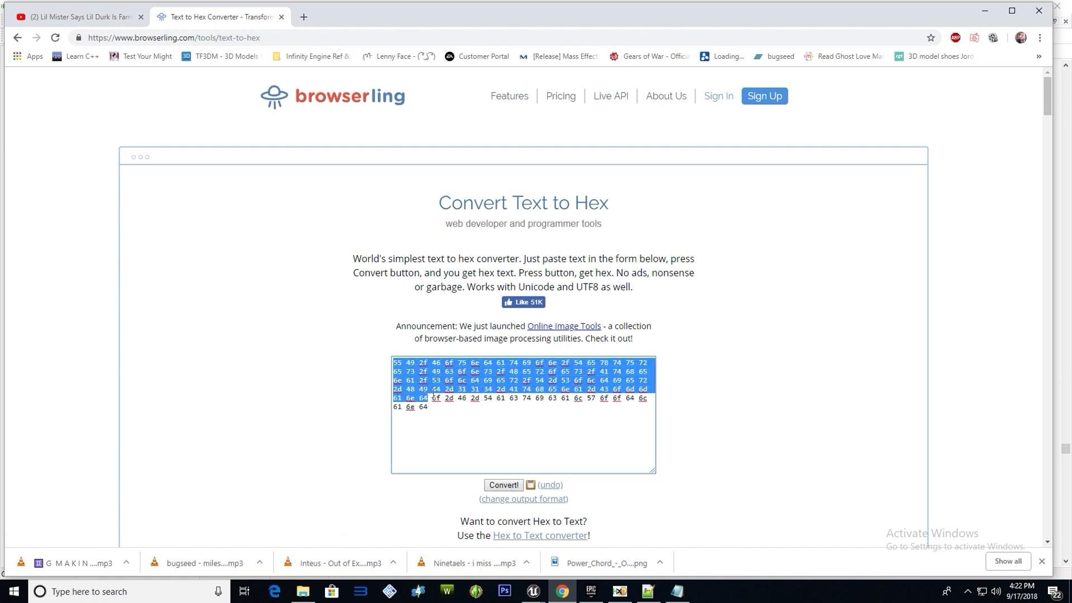
pyautogui.moveTo(430, 407); pyautogui.dragTo(234, 268)
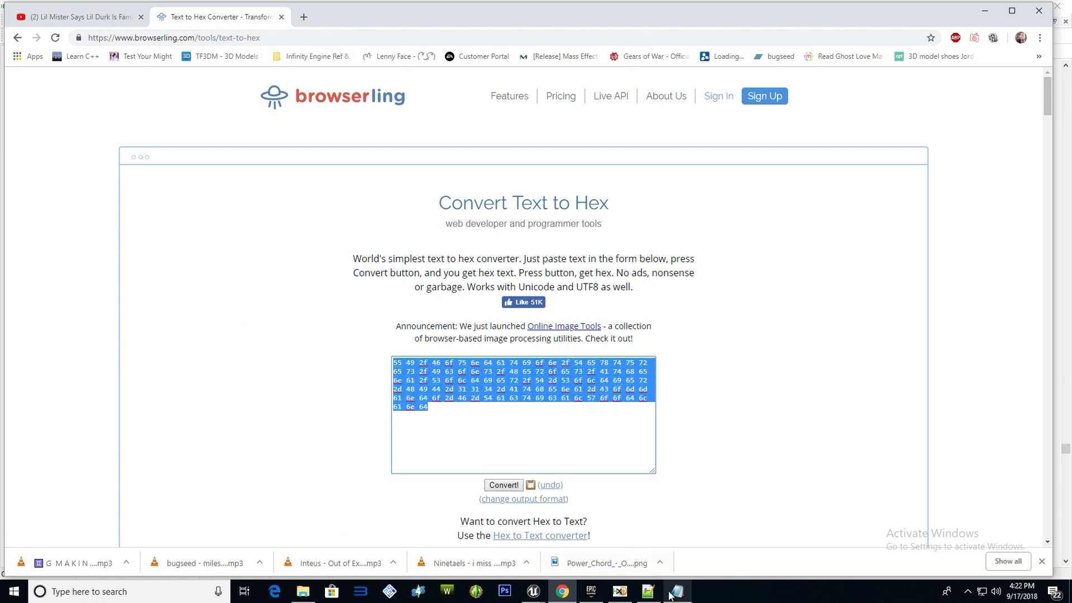
pyautogui.click(648, 590)
pyautogui.click(365, 177)
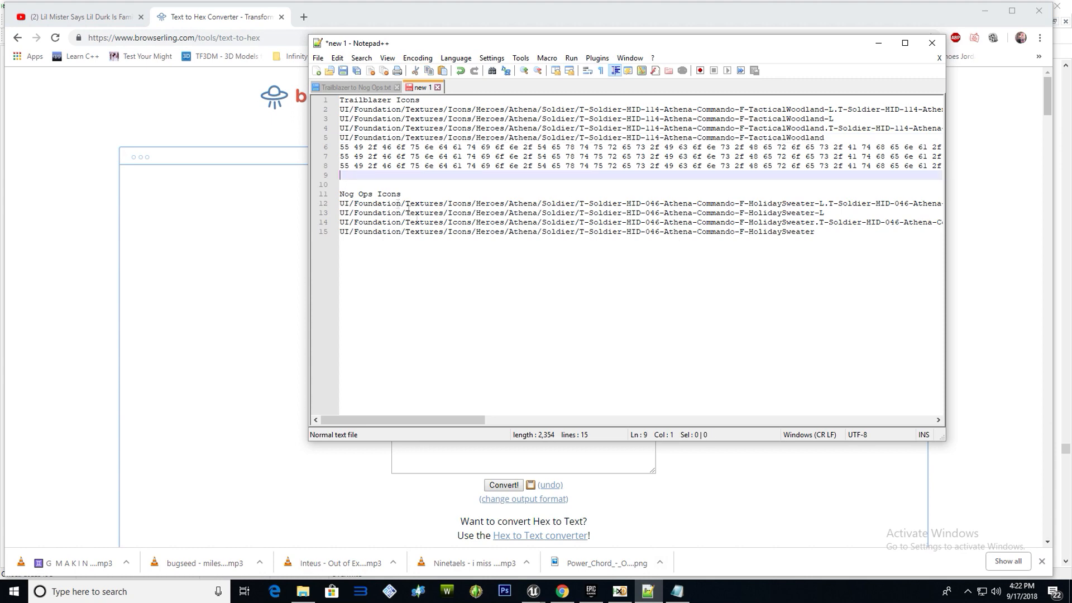
pyautogui.hotkey('ctrl', 'v')
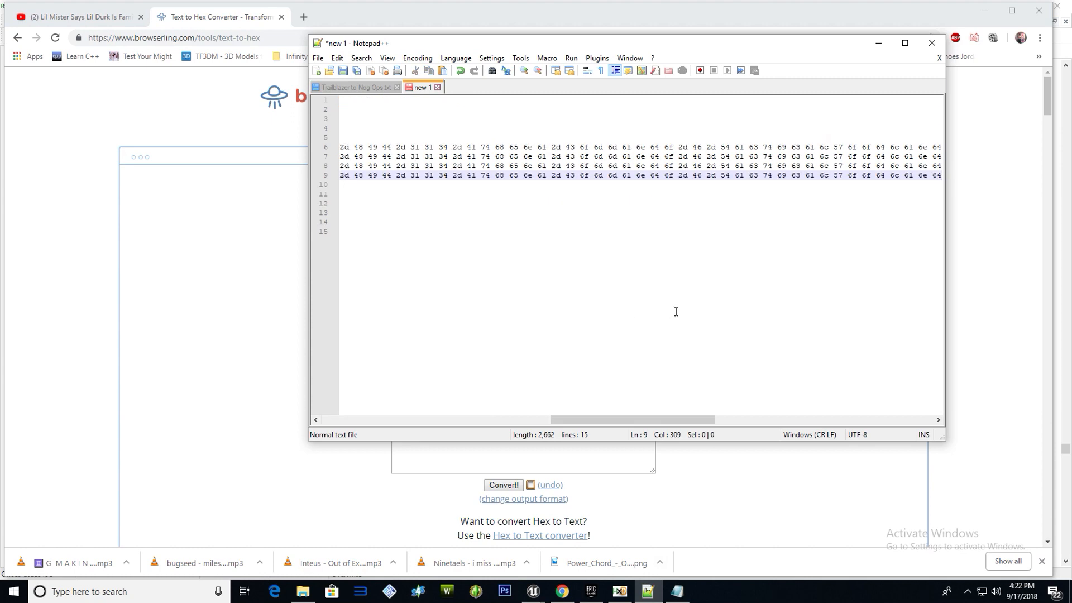
pyautogui.moveTo(630, 419); pyautogui.dragTo(357, 419)
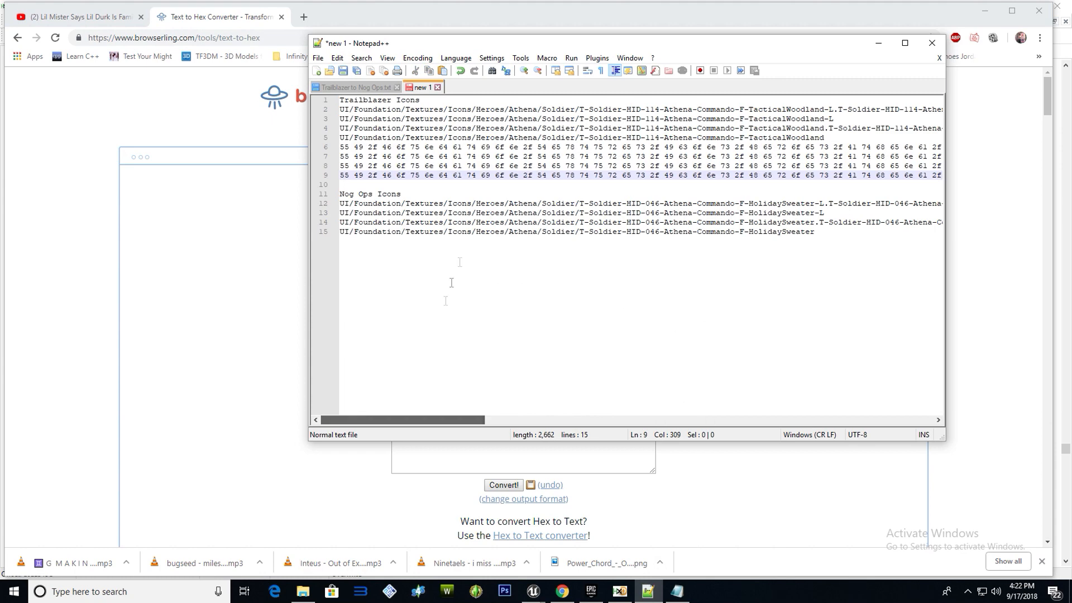
# Copy the full HolidaySweater-L path from line 12, replace the converter's contents in Chrome with it and convert it to hex
pyautogui.click(345, 205)
pyautogui.tripleClick(344, 205)
pyautogui.hotkey('ctrl', 'c')
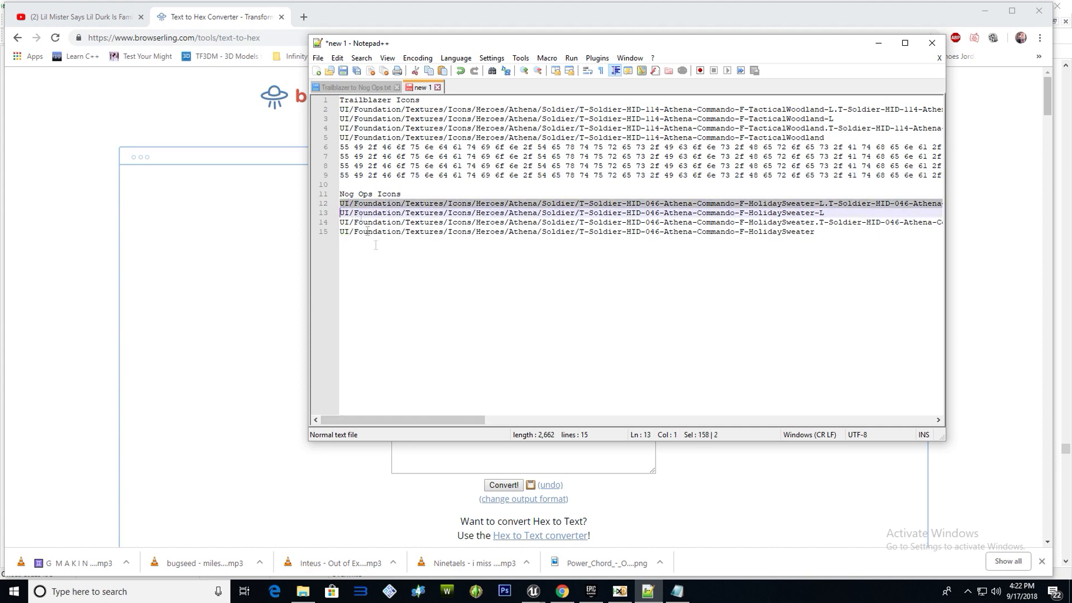
pyautogui.click(245, 456)
pyautogui.click(555, 426)
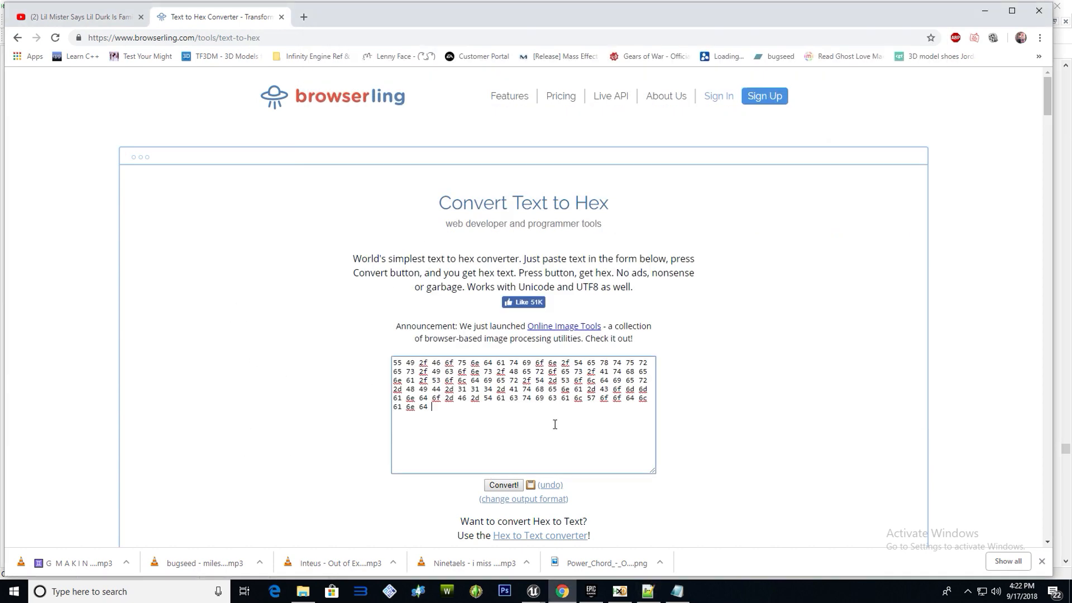
pyautogui.hotkey('ctrl', 'a')
pyautogui.hotkey('ctrl', 'v')
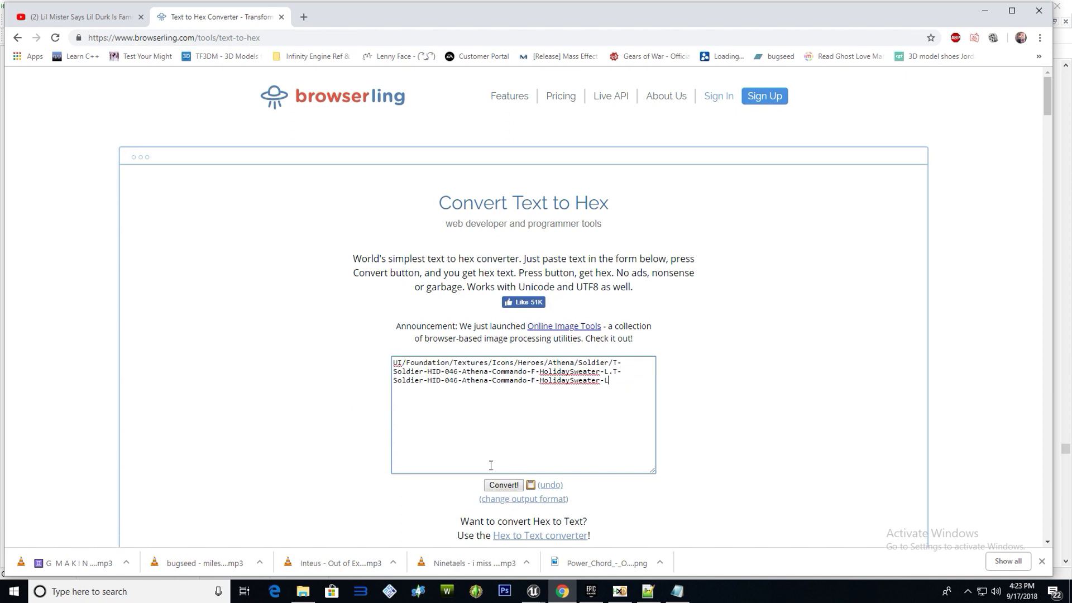
pyautogui.click(509, 488)
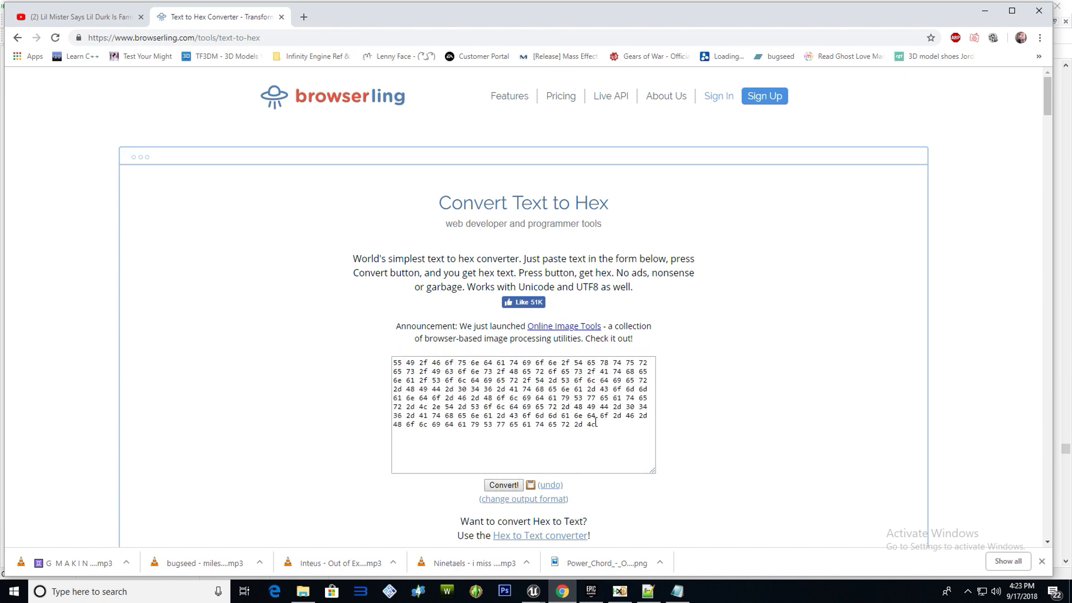
# Copy the whole hex result onto a new line 16 below the Nog Ops paths in Notepad++
pyautogui.hotkey('ctrl', 'a')
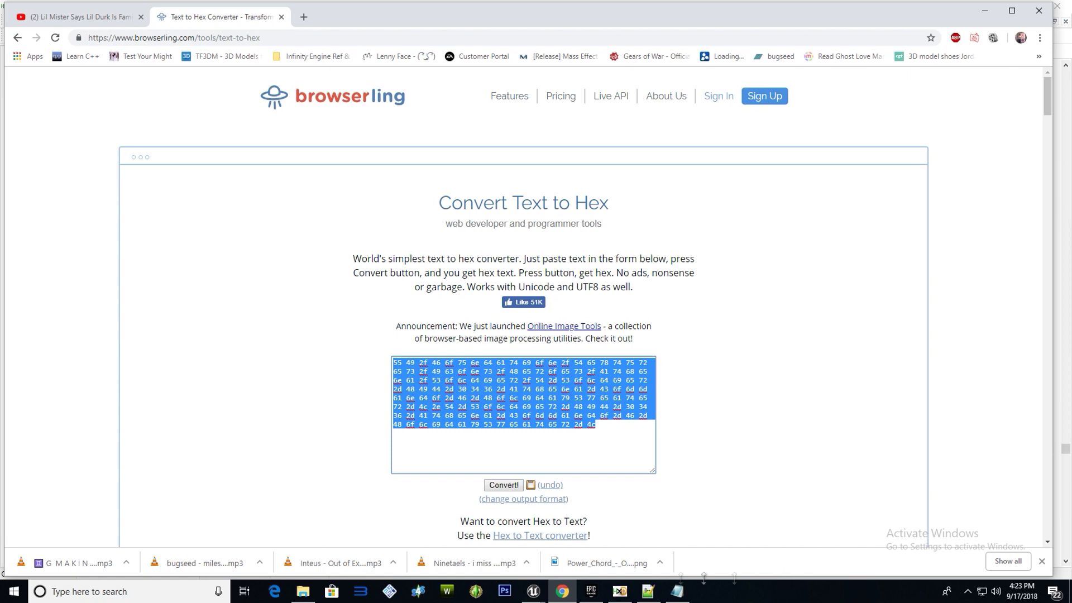
pyautogui.click(648, 591)
pyautogui.click(381, 237)
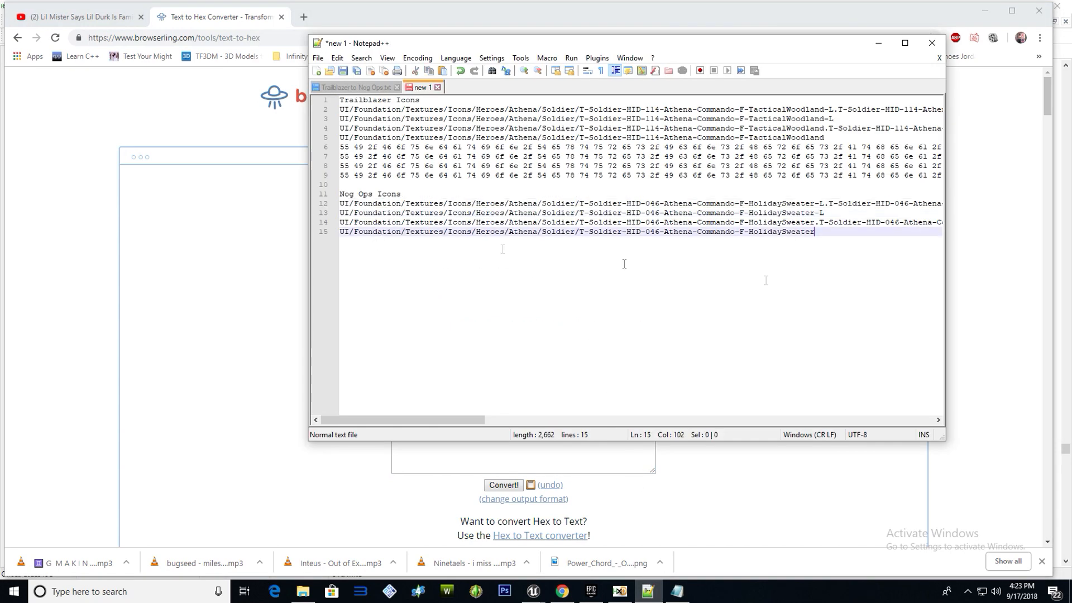
pyautogui.press('Return')
pyautogui.hotkey('ctrl', 'v')
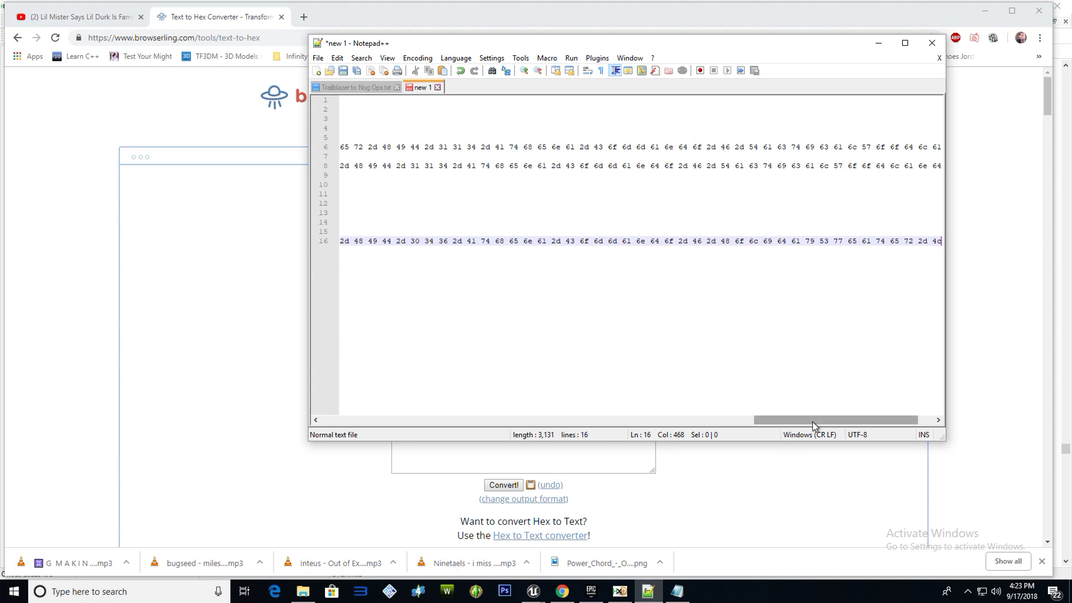
pyautogui.moveTo(815, 420); pyautogui.dragTo(922, 402)
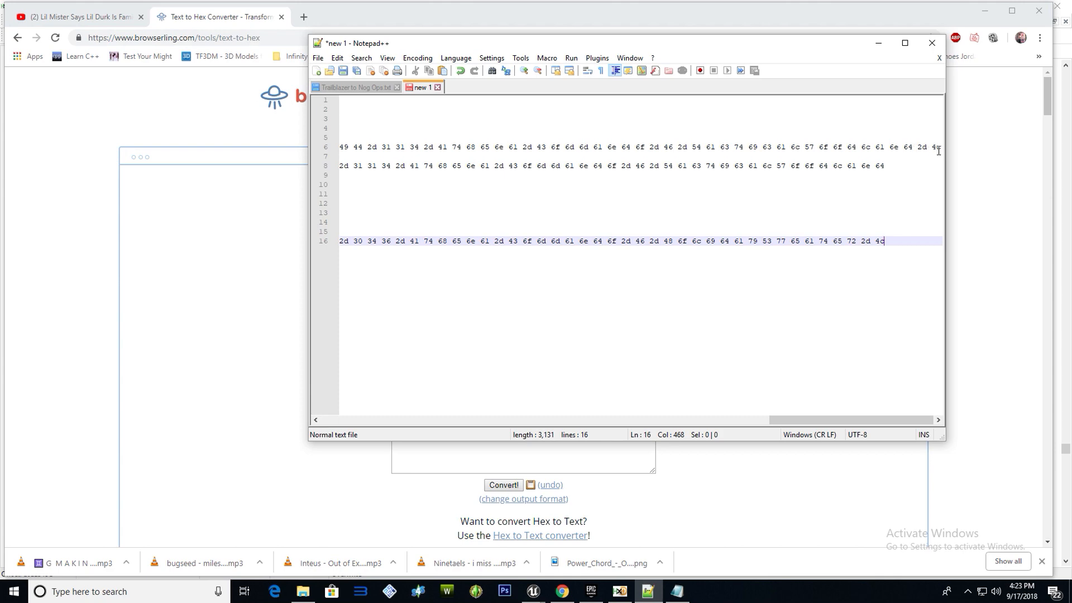
pyautogui.moveTo(805, 422); pyautogui.dragTo(301, 428)
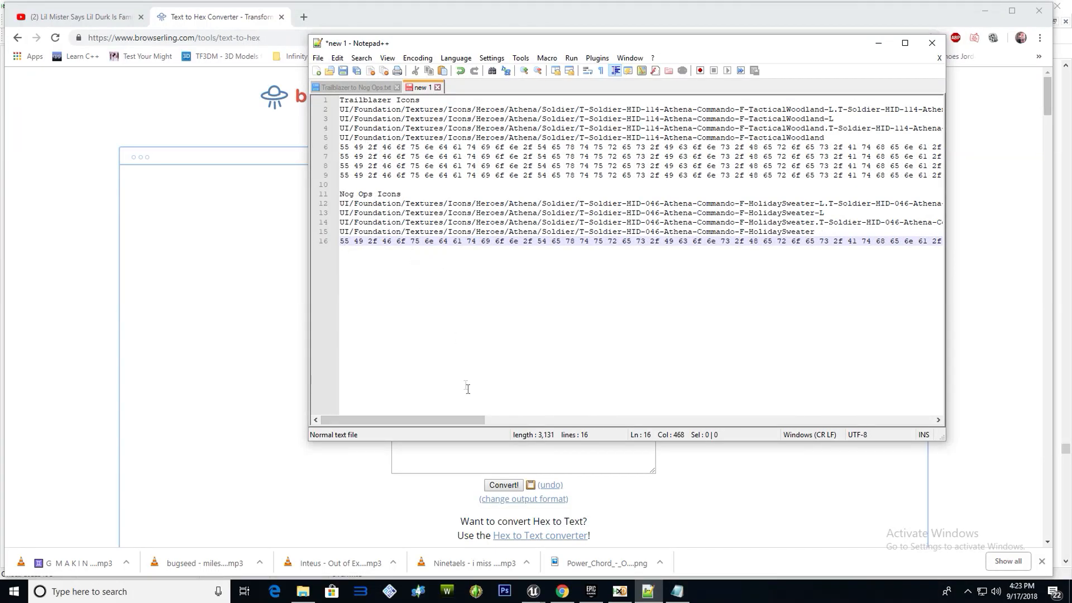
# Pad the end of the Nog Ops hex on line 16 with 00 00 00 00
pyautogui.moveTo(456, 420); pyautogui.dragTo(956, 400)
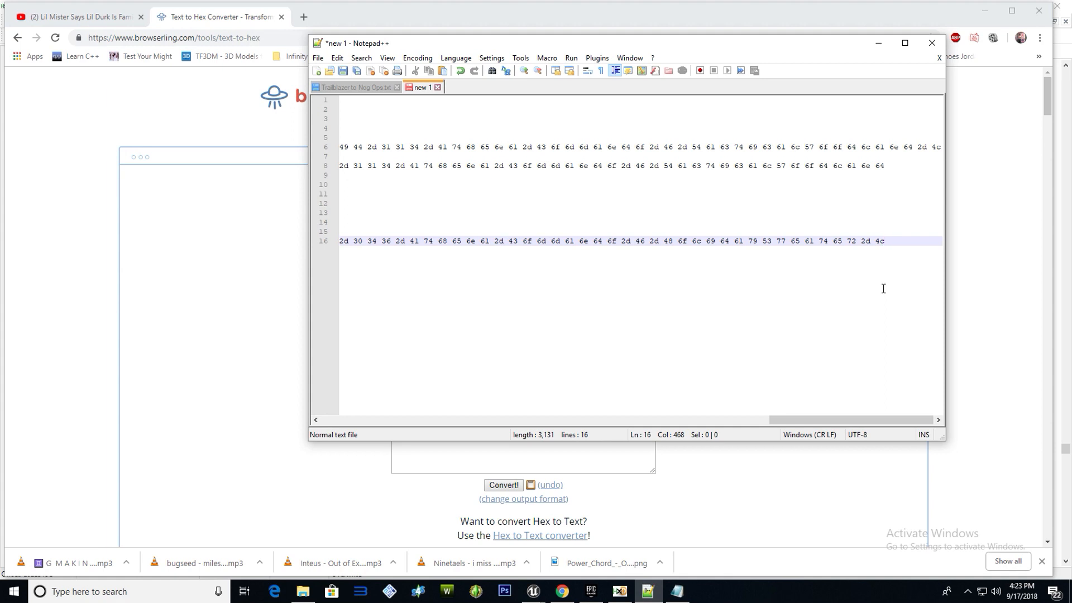
pyautogui.write('00 ')
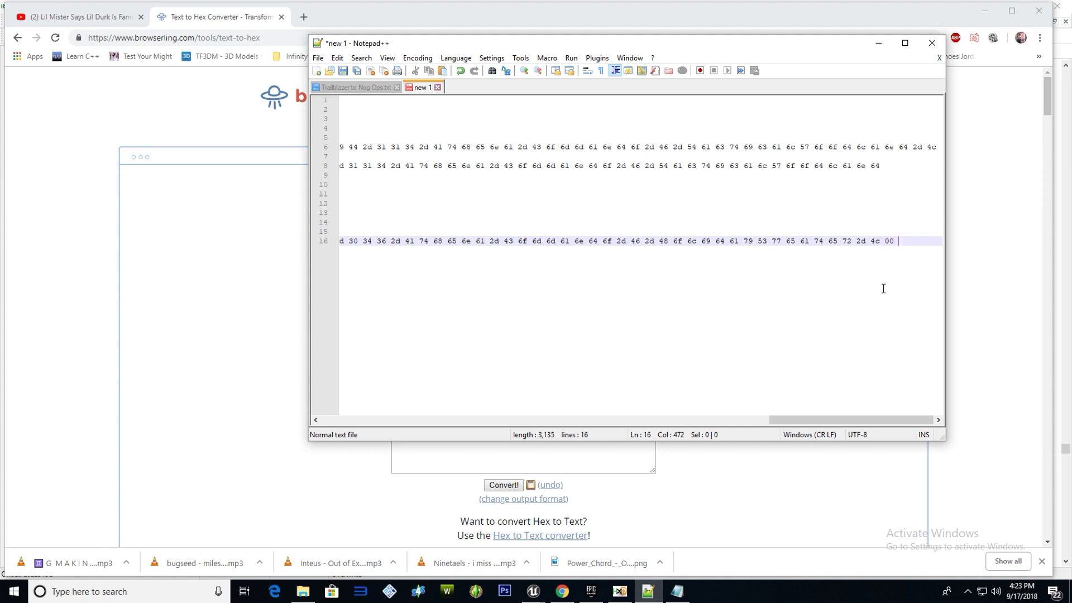
pyautogui.write('00 00 ')
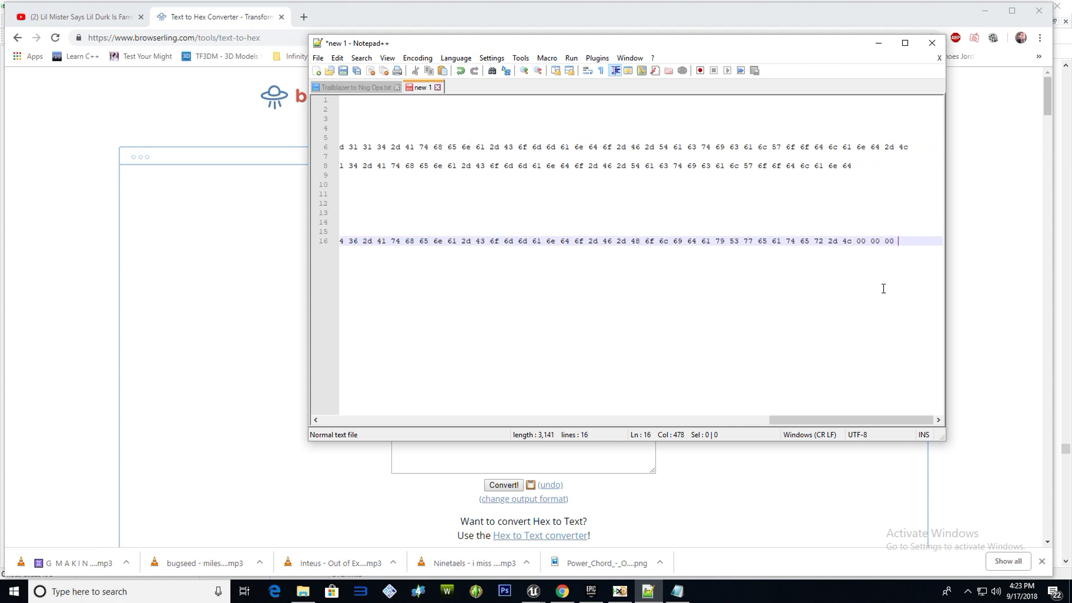
pyautogui.write('00')
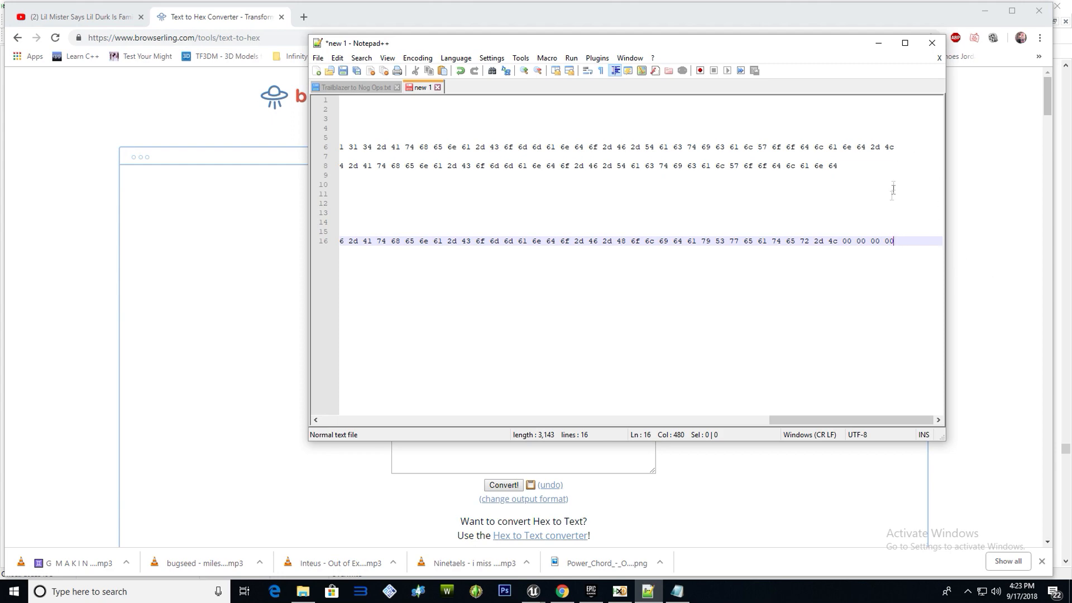
pyautogui.moveTo(781, 420); pyautogui.dragTo(922, 395)
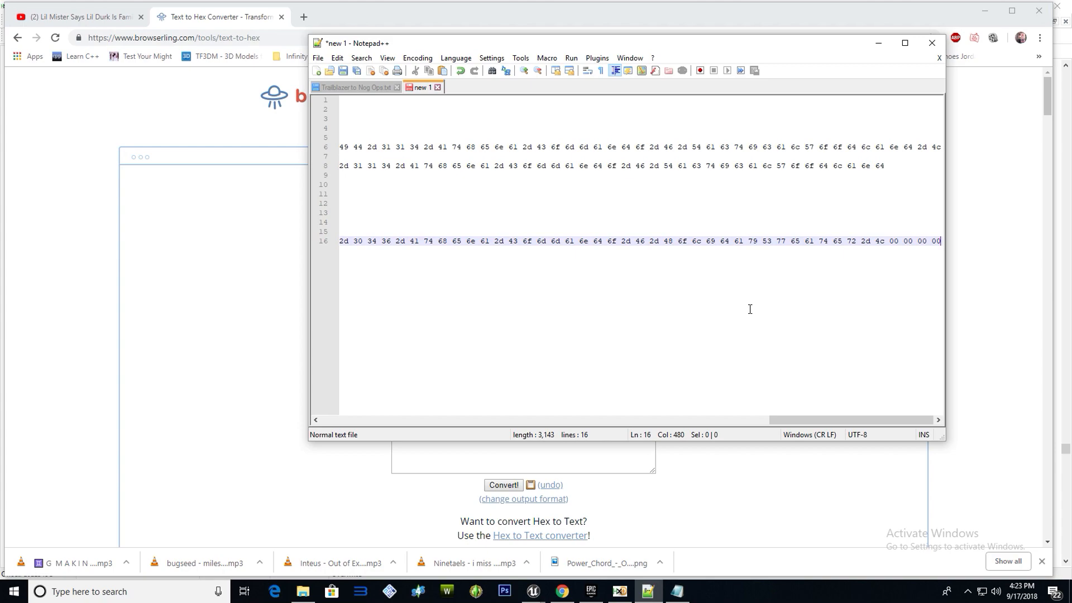
# Copy the short HolidaySweater-L path from line 13, replace the converter's contents in Chrome with it and convert it to hex
pyautogui.moveTo(813, 422); pyautogui.dragTo(290, 443)
pyautogui.moveTo(851, 422); pyautogui.dragTo(528, 399)
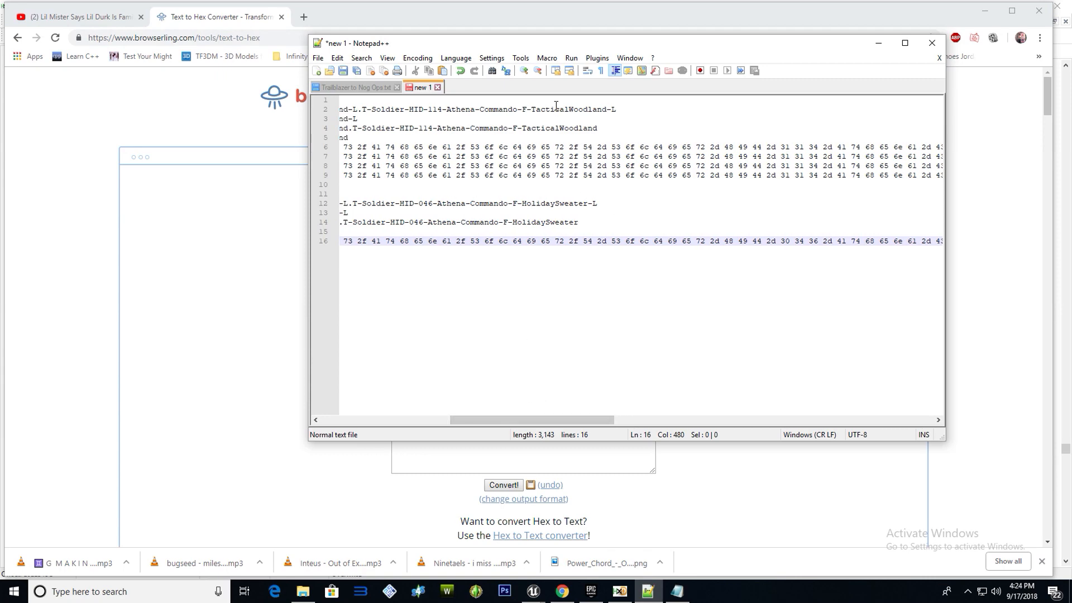
pyautogui.moveTo(569, 420); pyautogui.dragTo(302, 453)
pyautogui.moveTo(512, 422); pyautogui.dragTo(318, 449)
pyautogui.moveTo(829, 214); pyautogui.dragTo(336, 213)
pyautogui.hotkey('ctrl', 'c')
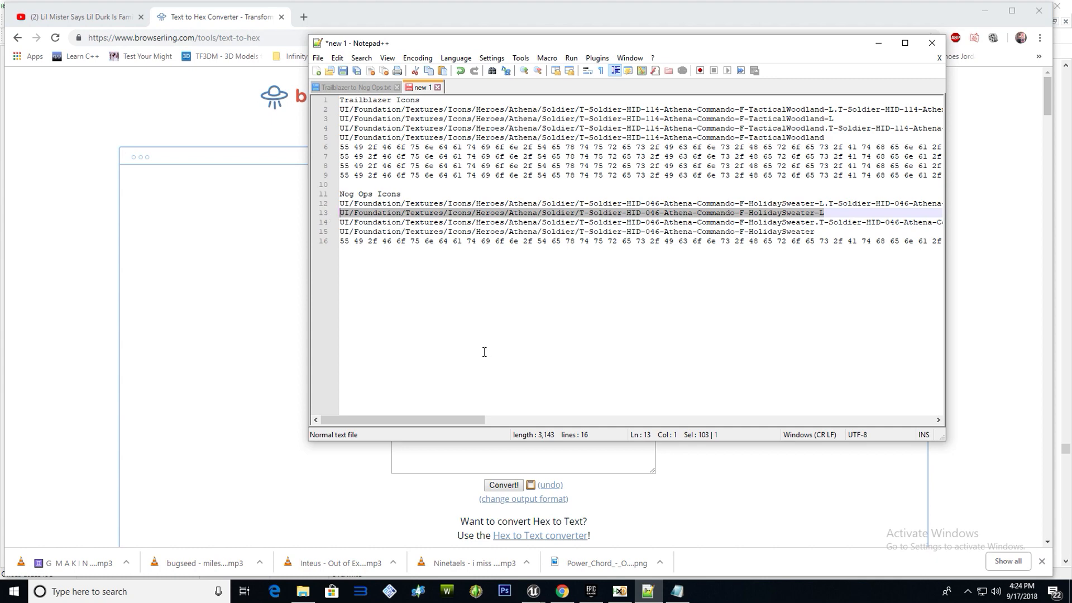
pyautogui.click(230, 355)
pyautogui.click(602, 427)
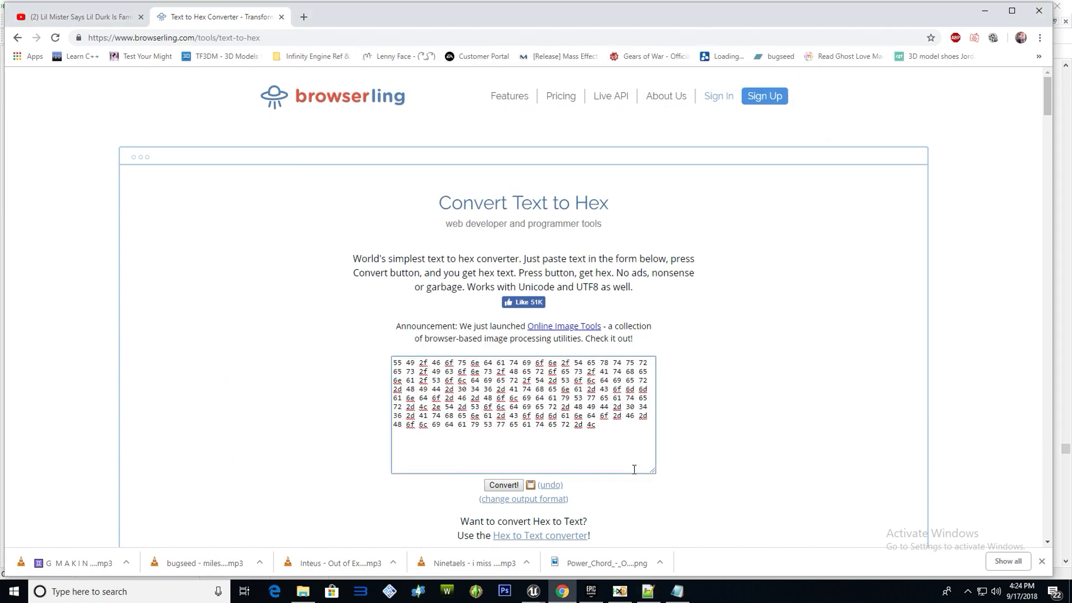
pyautogui.hotkey('ctrl', 'a')
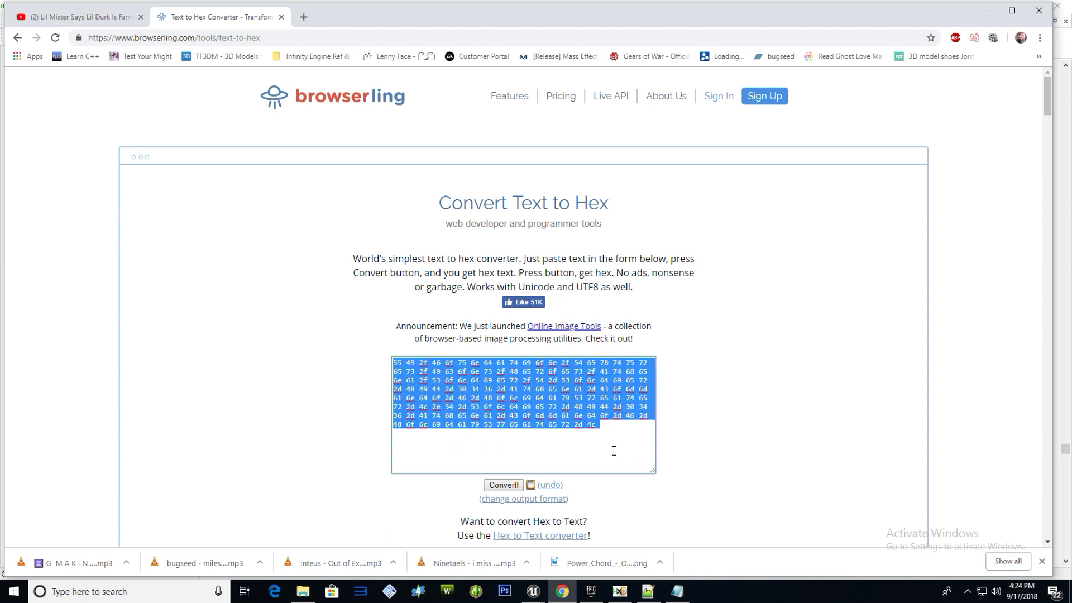
pyautogui.hotkey('ctrl', 'v')
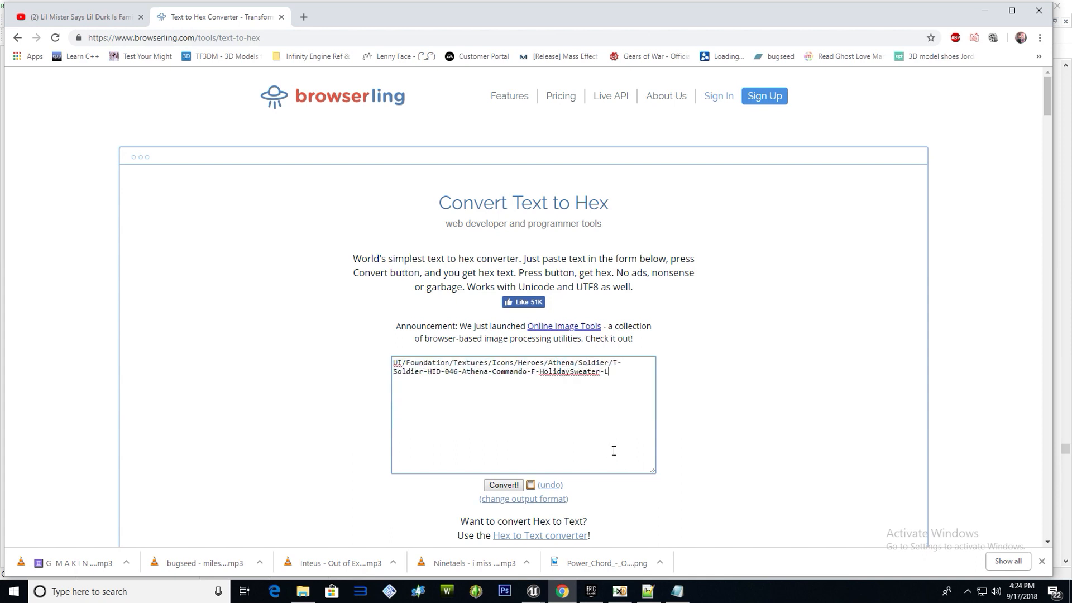
pyautogui.click(504, 485)
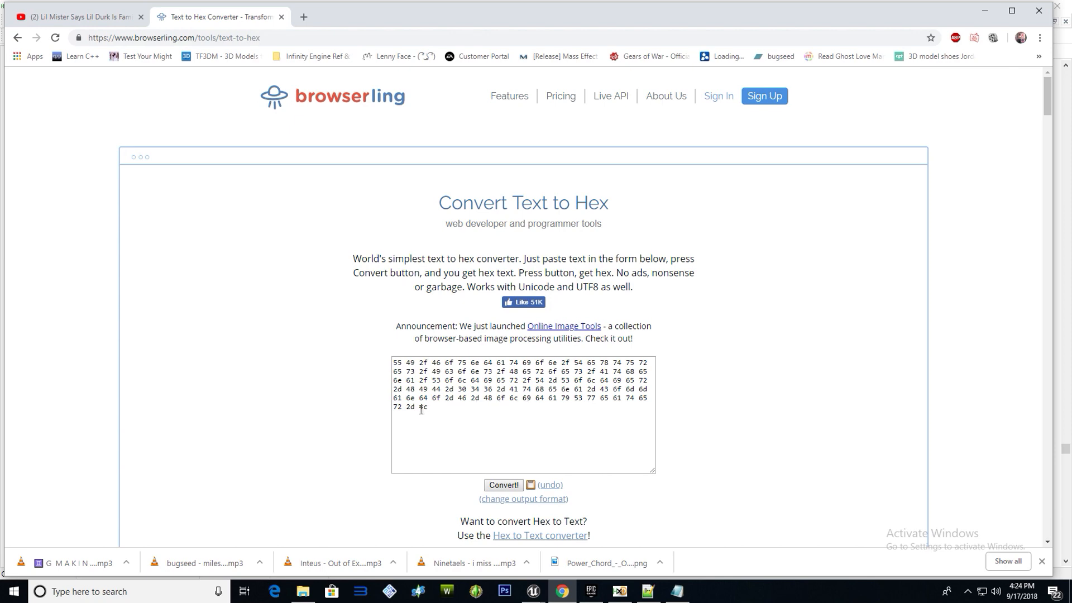
# Copy the whole hex result onto a new line 17 in Notepad++ and pad its end with 00 00
pyautogui.moveTo(426, 408); pyautogui.dragTo(296, 342)
pyautogui.hotkey('ctrl', 'c')
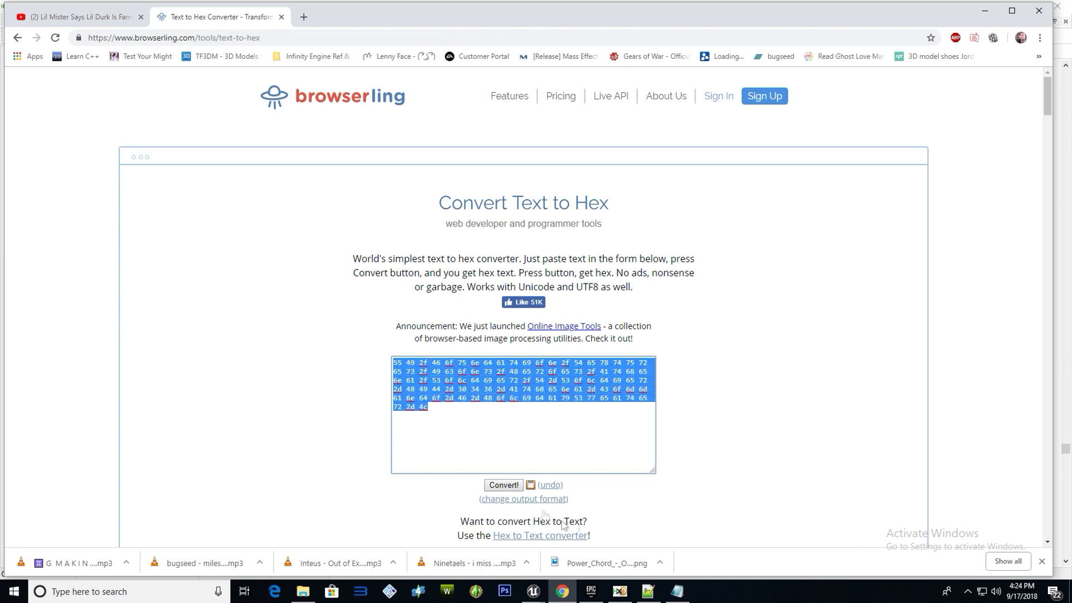
pyautogui.click(648, 590)
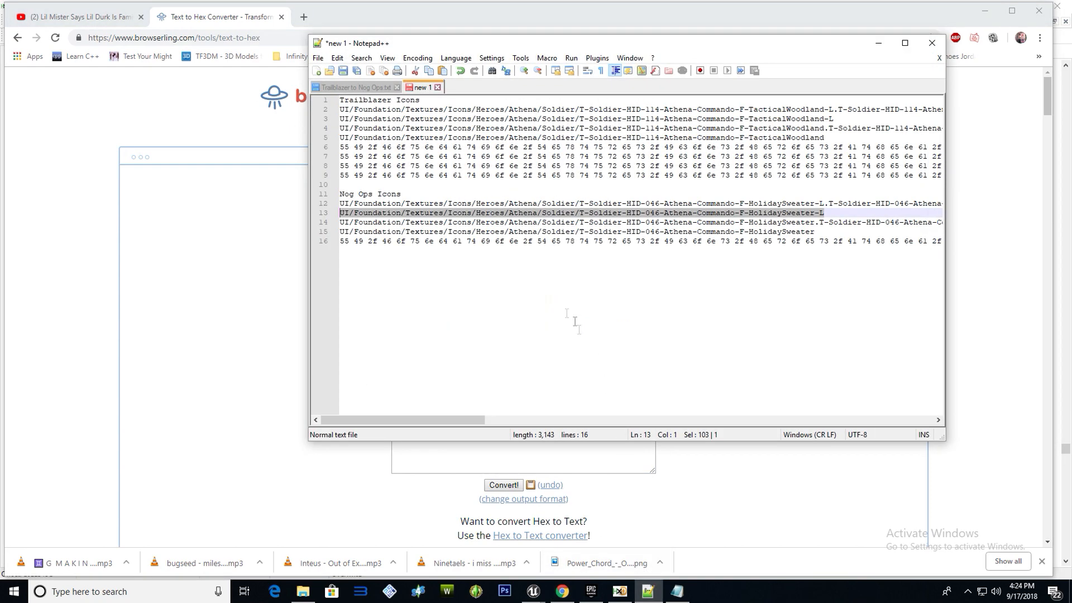
pyautogui.click(352, 243)
pyautogui.moveTo(471, 421); pyautogui.dragTo(969, 397)
pyautogui.moveTo(465, 423); pyautogui.dragTo(968, 425)
pyautogui.moveTo(402, 420); pyautogui.dragTo(933, 418)
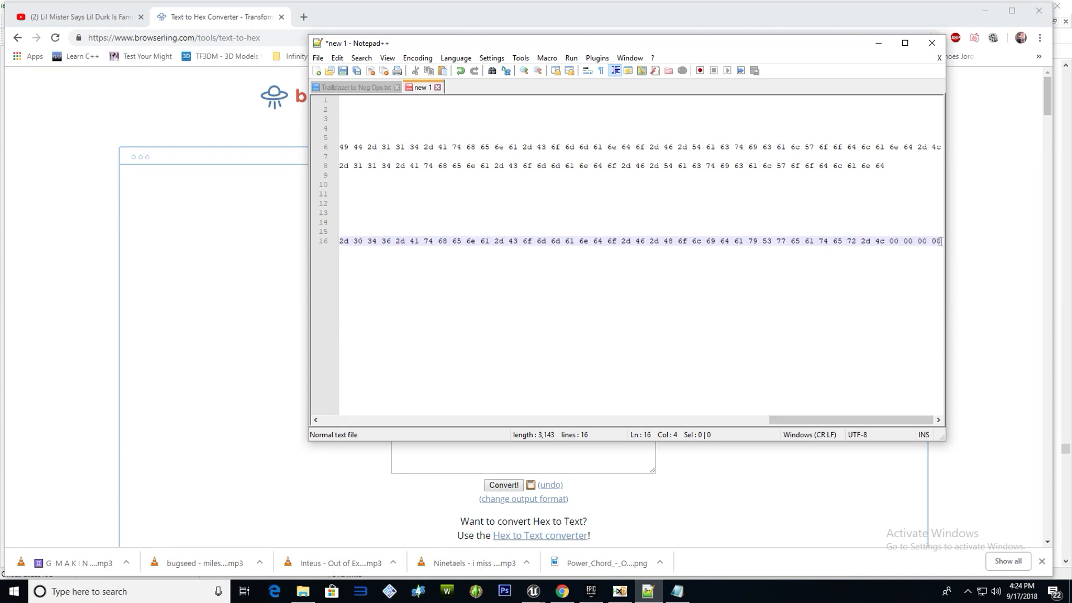
pyautogui.click(940, 241)
pyautogui.press('Return')
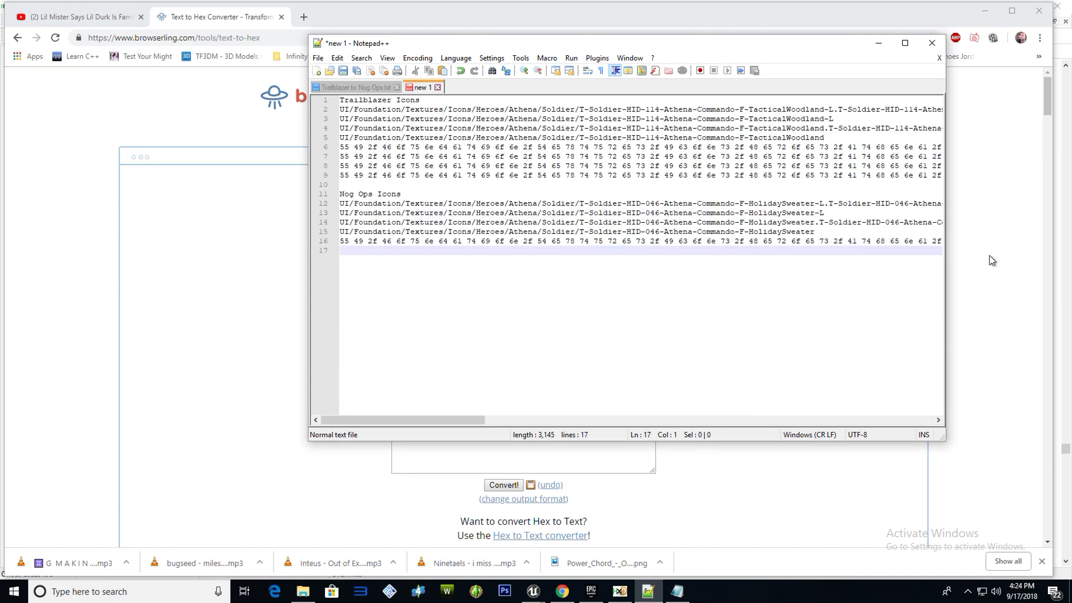
pyautogui.hotkey('ctrl', 'v')
pyautogui.moveTo(701, 419); pyautogui.dragTo(814, 420)
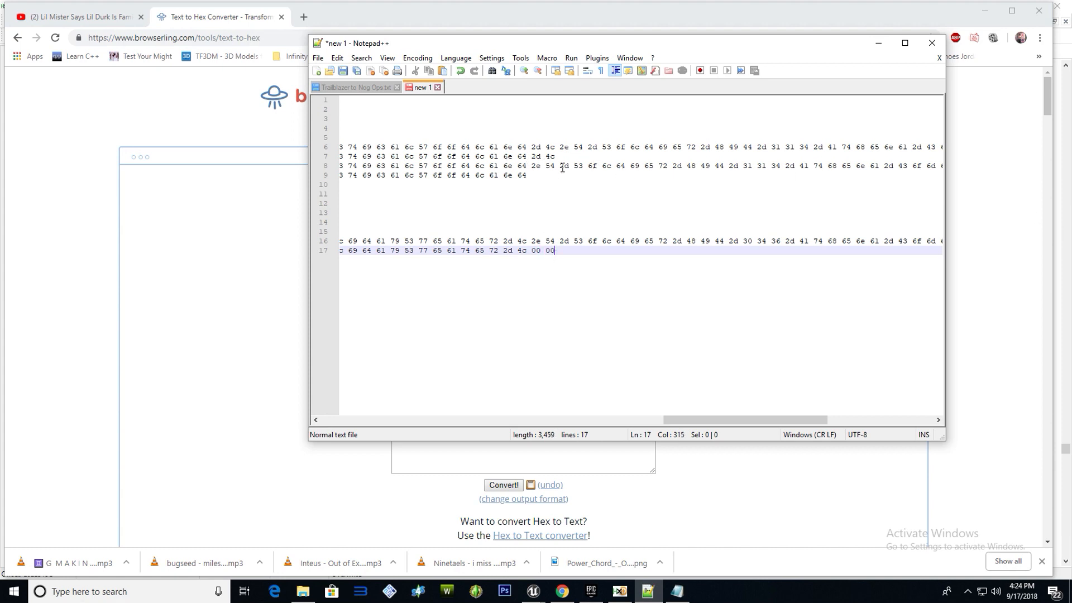
pyautogui.moveTo(713, 419); pyautogui.dragTo(858, 403)
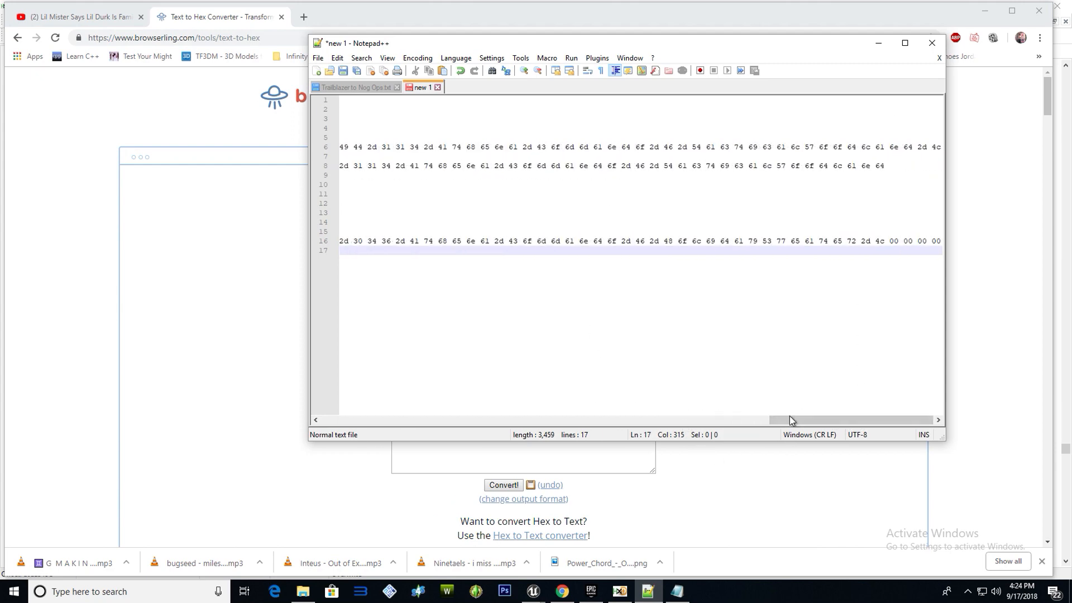
pyautogui.moveTo(791, 420); pyautogui.dragTo(343, 420)
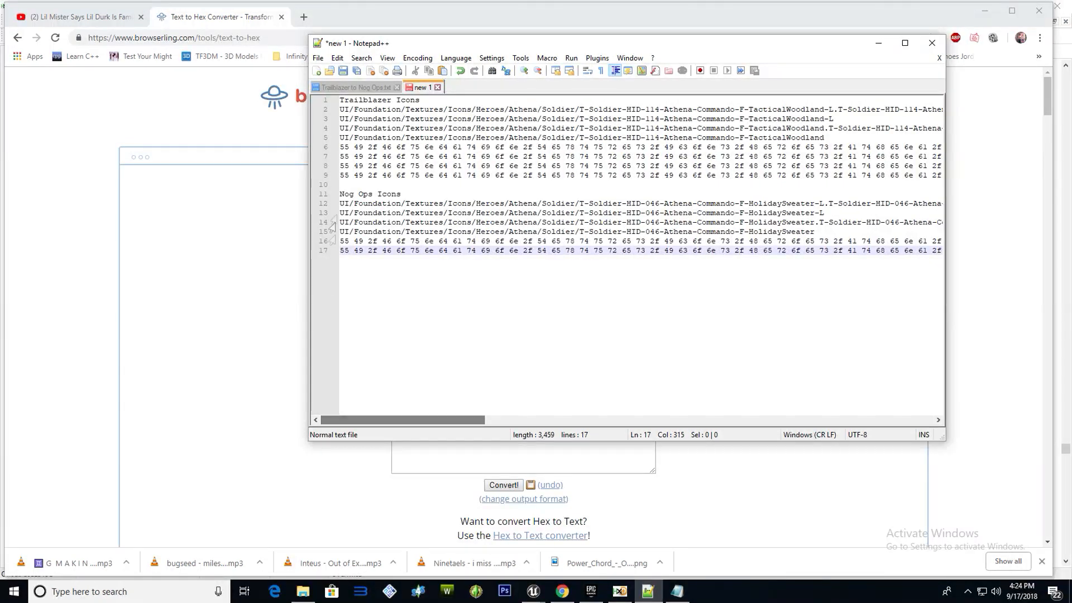
pyautogui.click(334, 175)
pyautogui.click(334, 251)
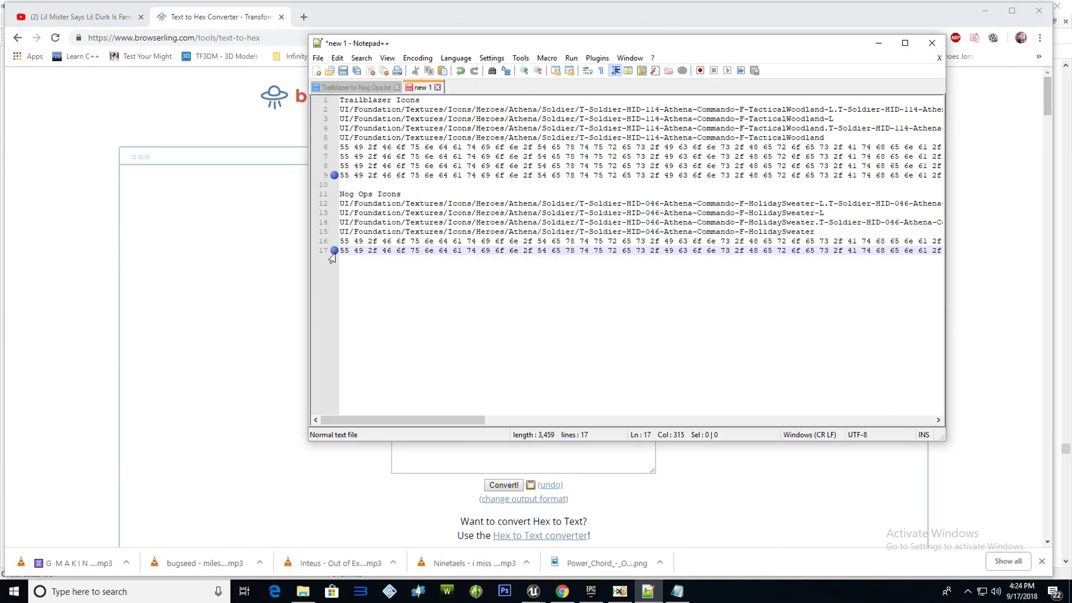
pyautogui.click(334, 175)
pyautogui.click(333, 251)
# Copy the full HolidaySweater path from line 14, replace the converter's contents in Chrome with it and convert it to hex
pyautogui.click(387, 224)
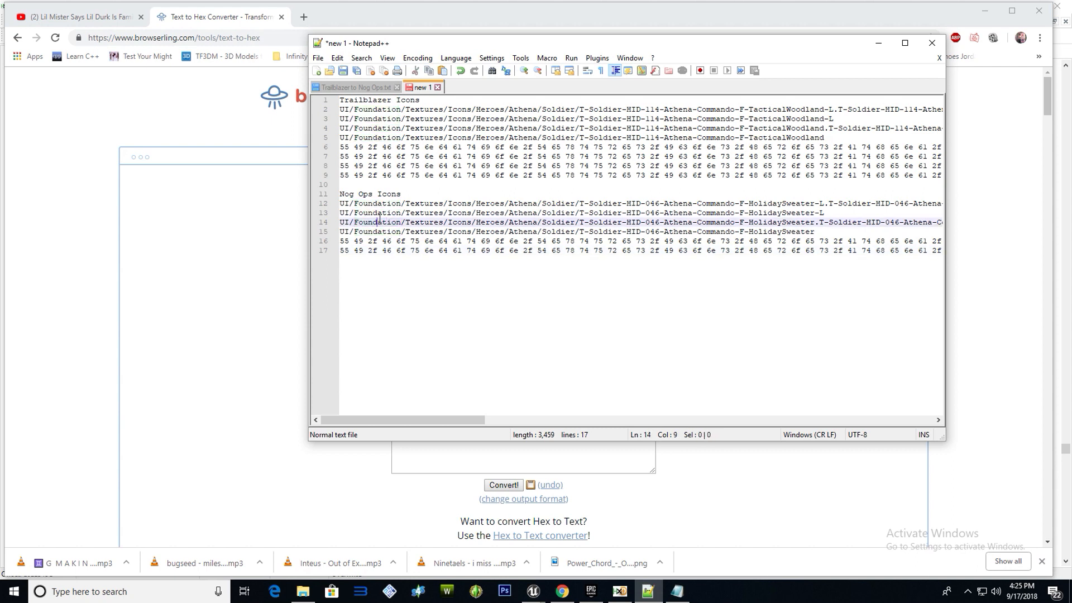
pyautogui.tripleClick(375, 222)
pyautogui.click(373, 217)
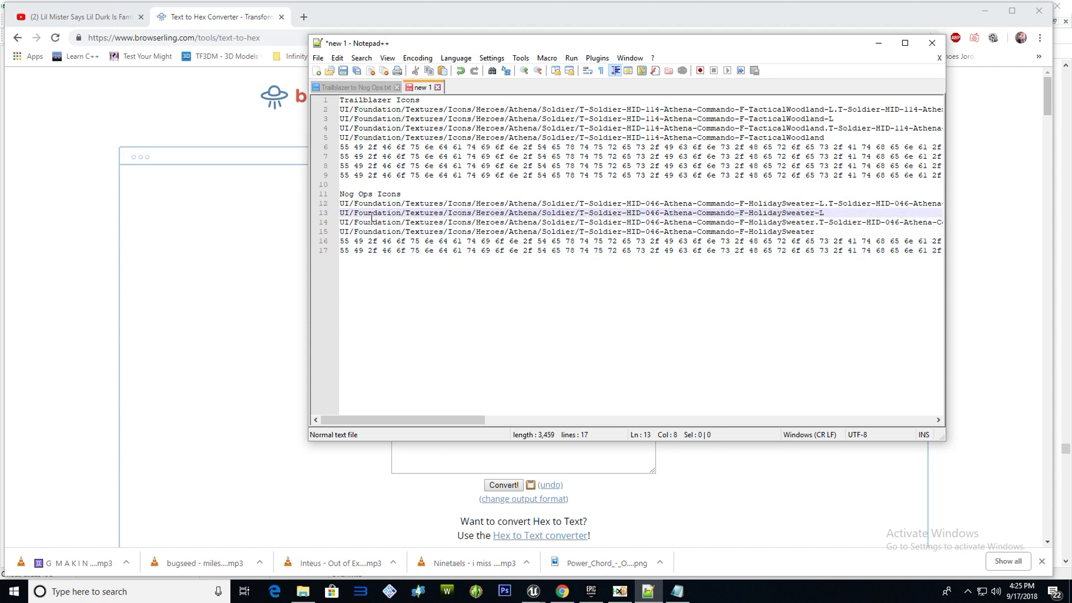
pyautogui.tripleClick(373, 223)
pyautogui.hotkey('ctrl', 'c')
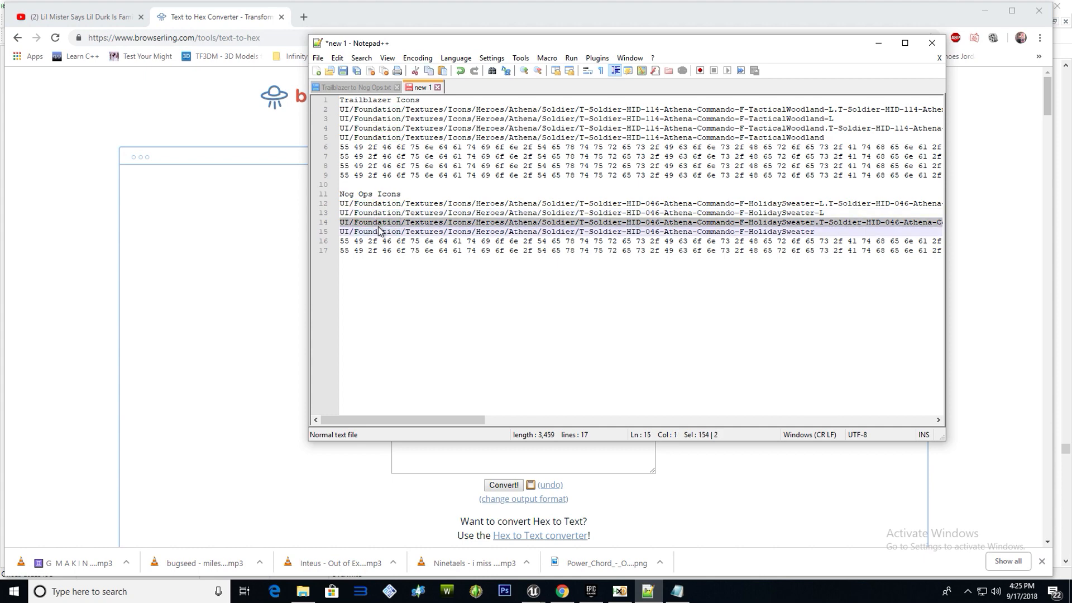
pyautogui.click(207, 302)
pyautogui.click(482, 412)
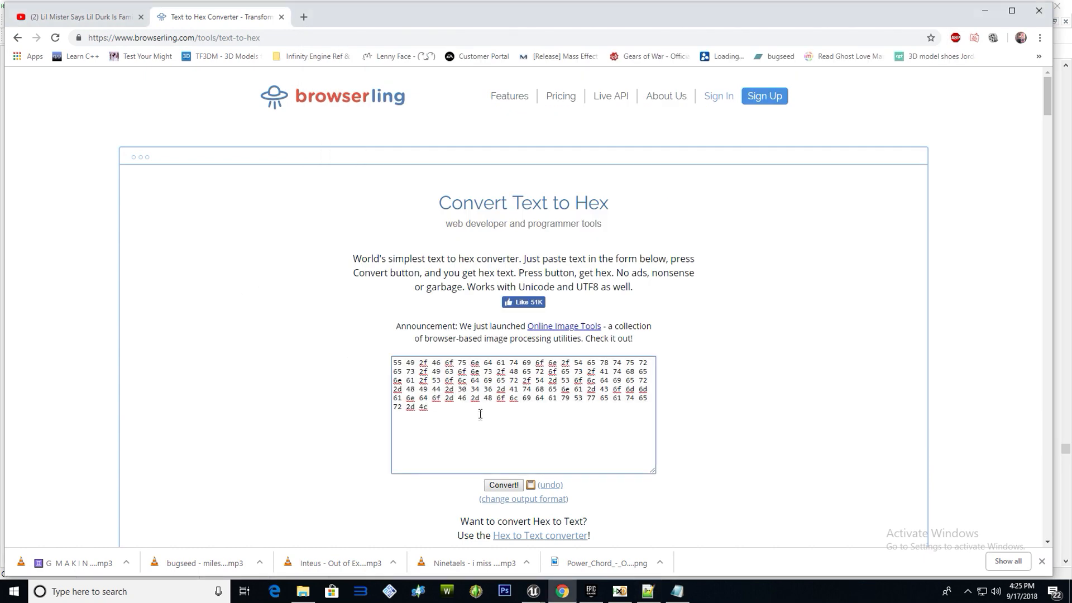
pyautogui.hotkey('ctrl', 'a')
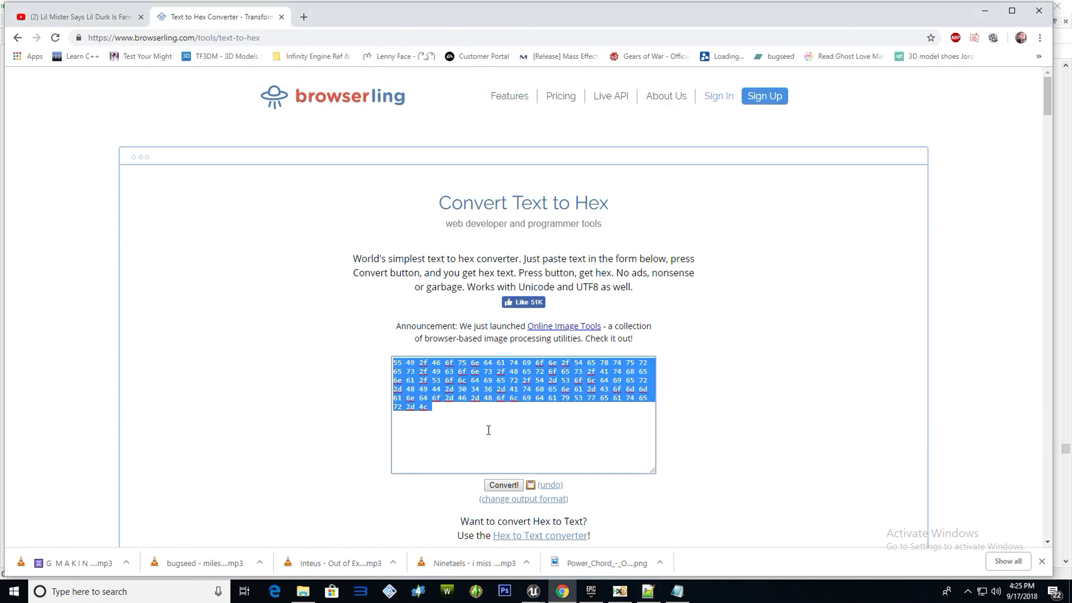
pyautogui.hotkey('ctrl', 'v')
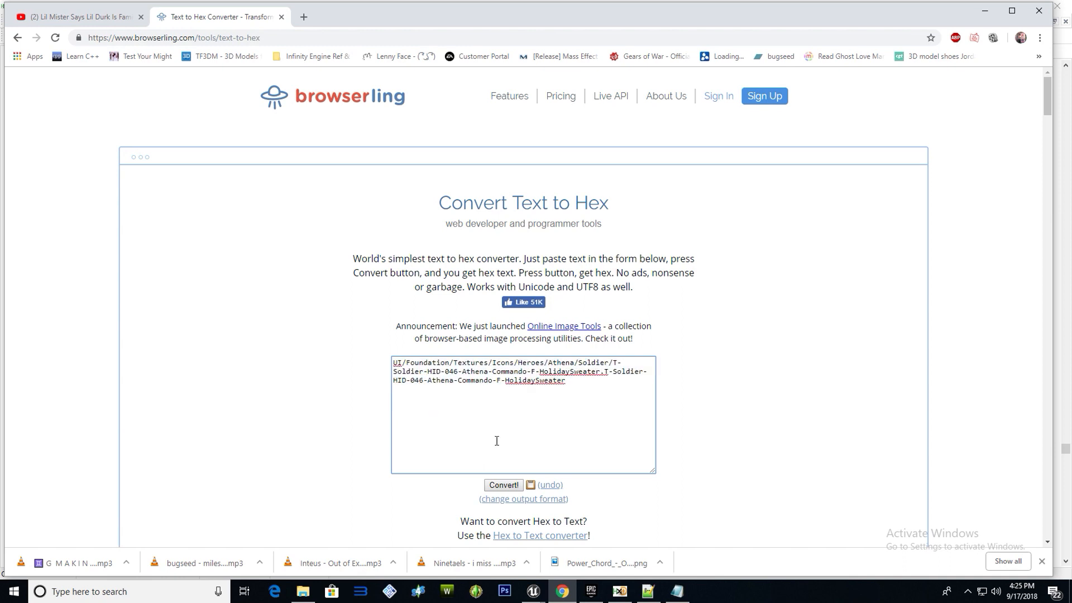
pyautogui.click(508, 490)
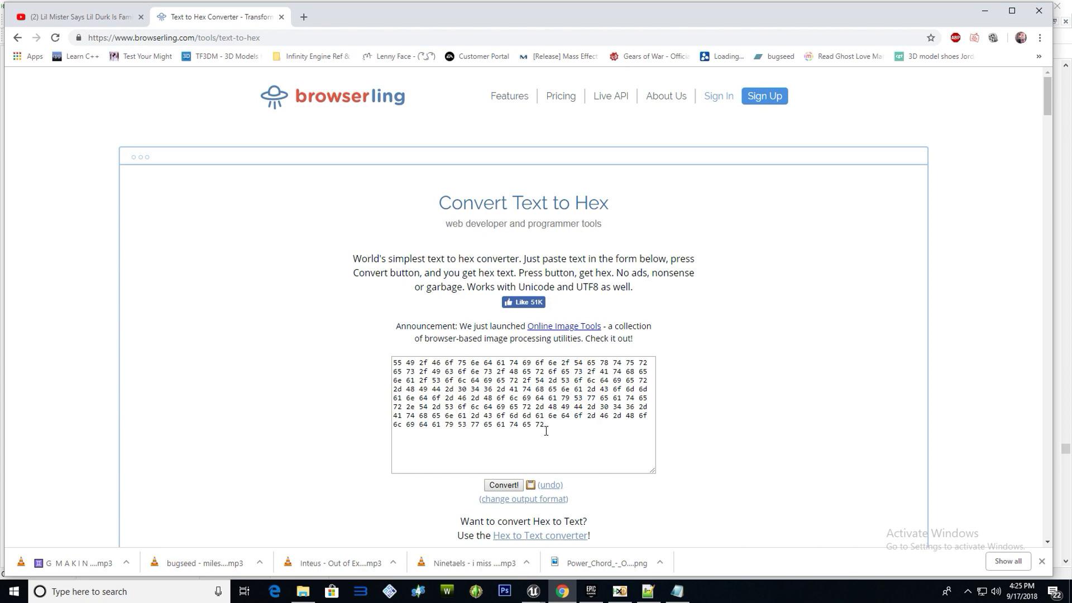
# Copy the entire hex result onto a new line 18 in Notepad++ and pad its end with 00 00 00 00
pyautogui.moveTo(545, 431); pyautogui.dragTo(103, 291)
pyautogui.hotkey('ctrl', 'c')
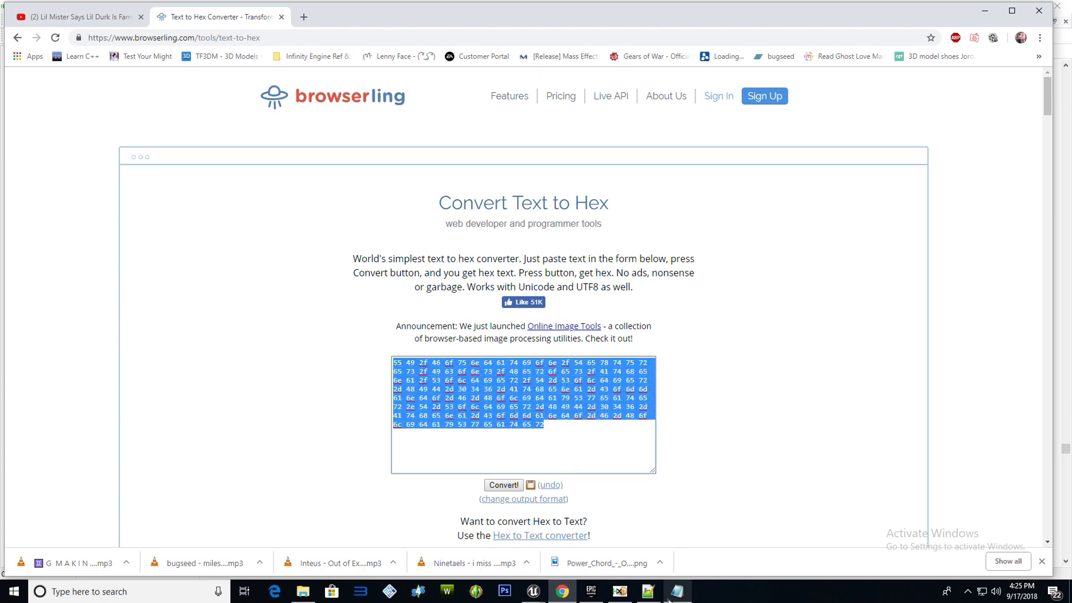
pyautogui.click(648, 591)
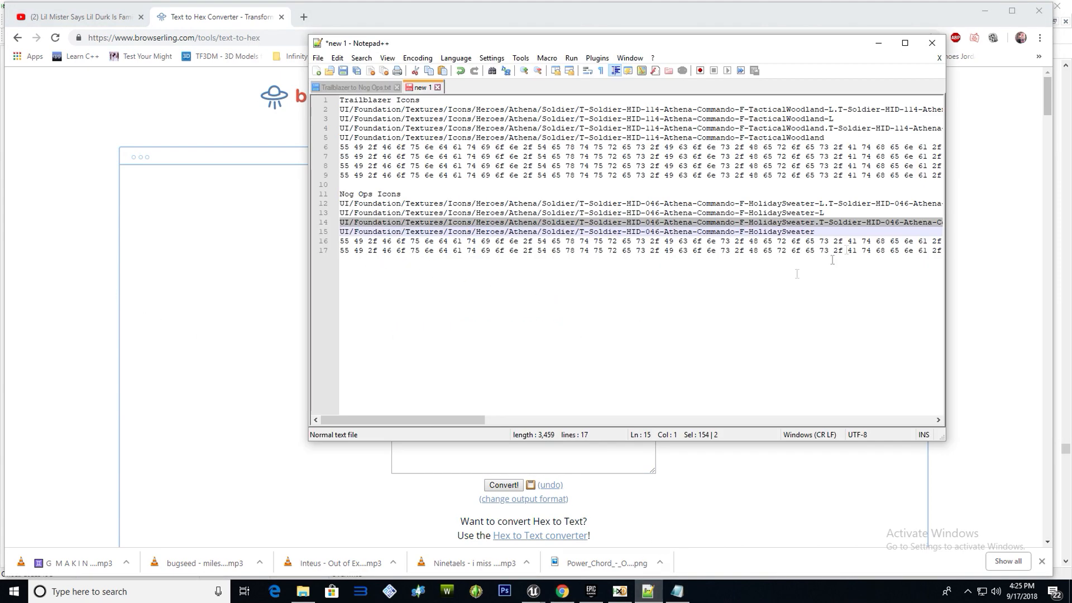
pyautogui.moveTo(472, 421); pyautogui.dragTo(895, 412)
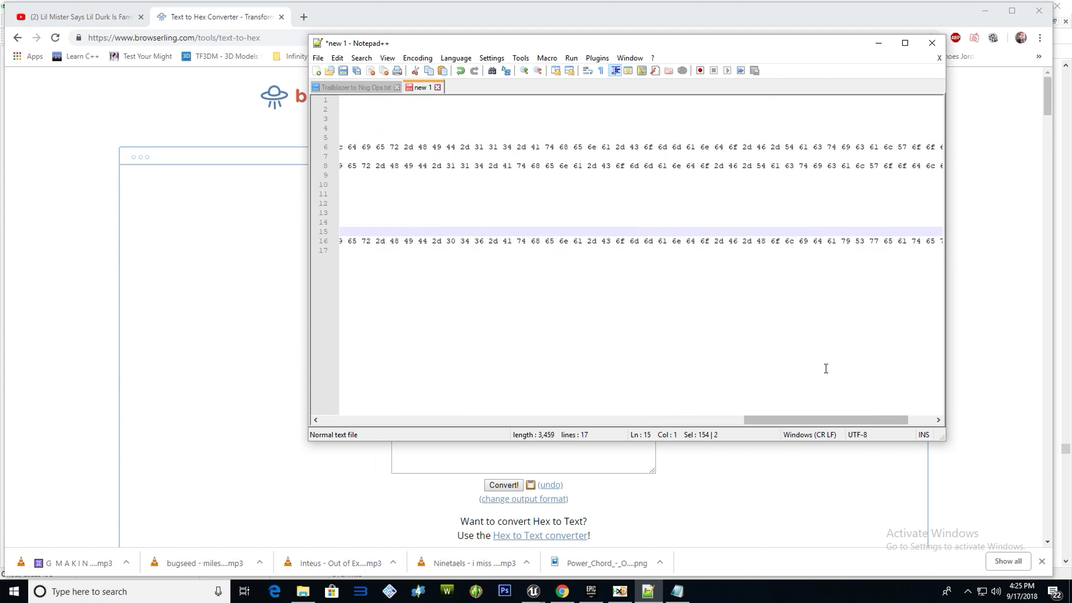
pyautogui.moveTo(766, 420); pyautogui.dragTo(621, 423)
pyautogui.click(801, 250)
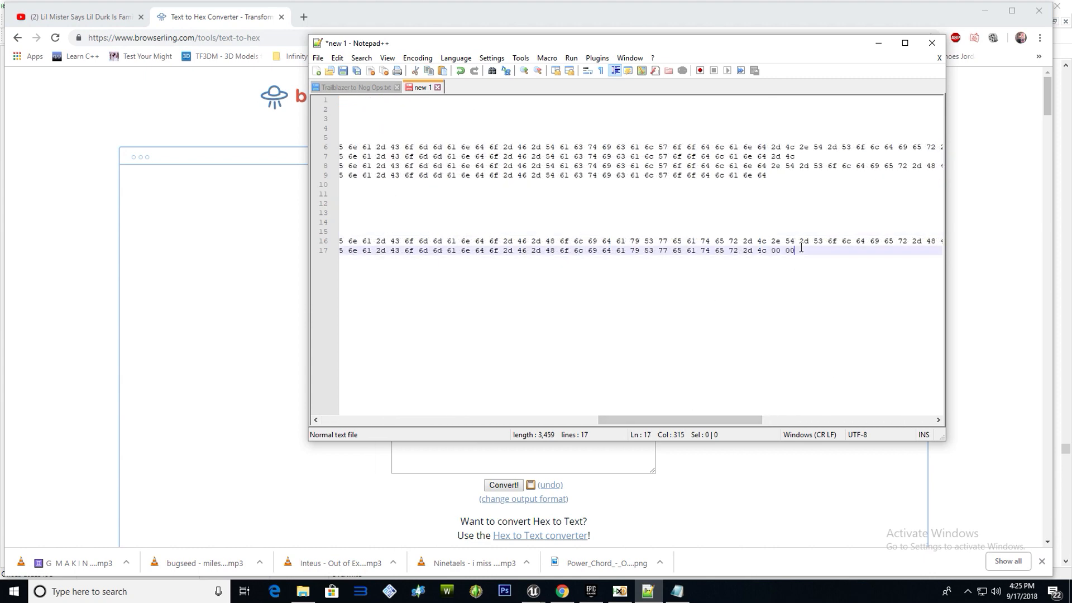
pyautogui.press('Return')
pyautogui.hotkey('ctrl', 'v')
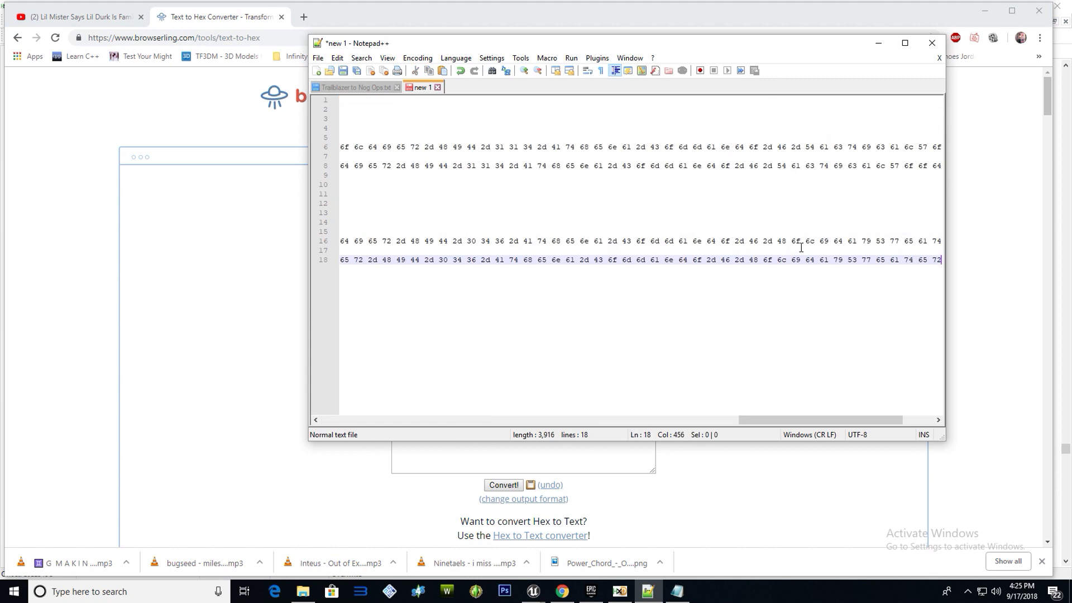
pyautogui.moveTo(811, 414); pyautogui.dragTo(860, 411)
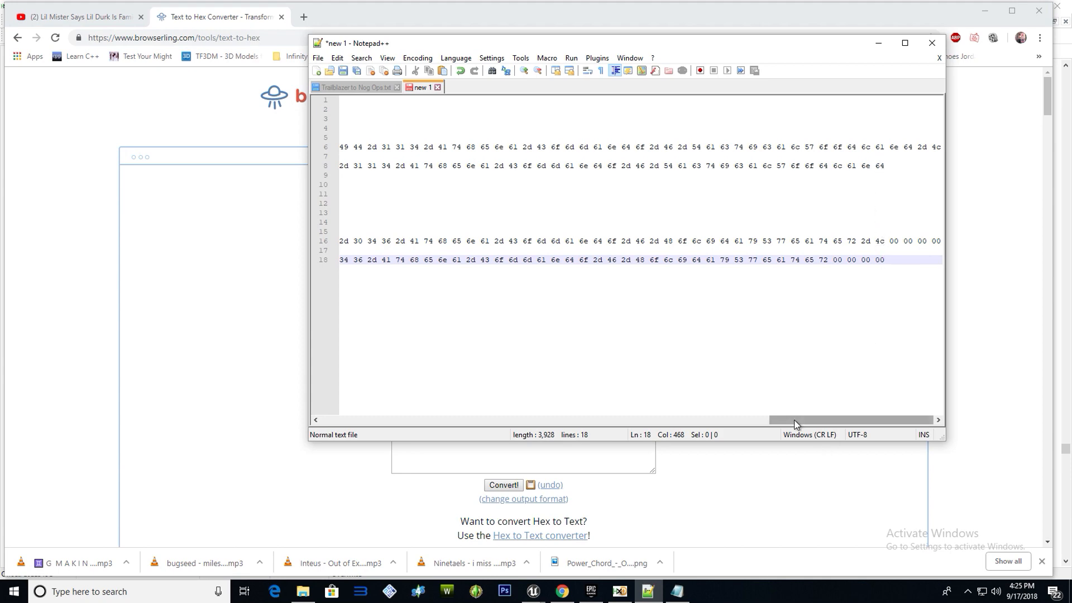
# Copy the short HolidaySweater path from line 15, replace the converter's contents in Chrome with it and convert it to hex
pyautogui.moveTo(795, 424); pyautogui.dragTo(402, 423)
pyautogui.click(599, 233)
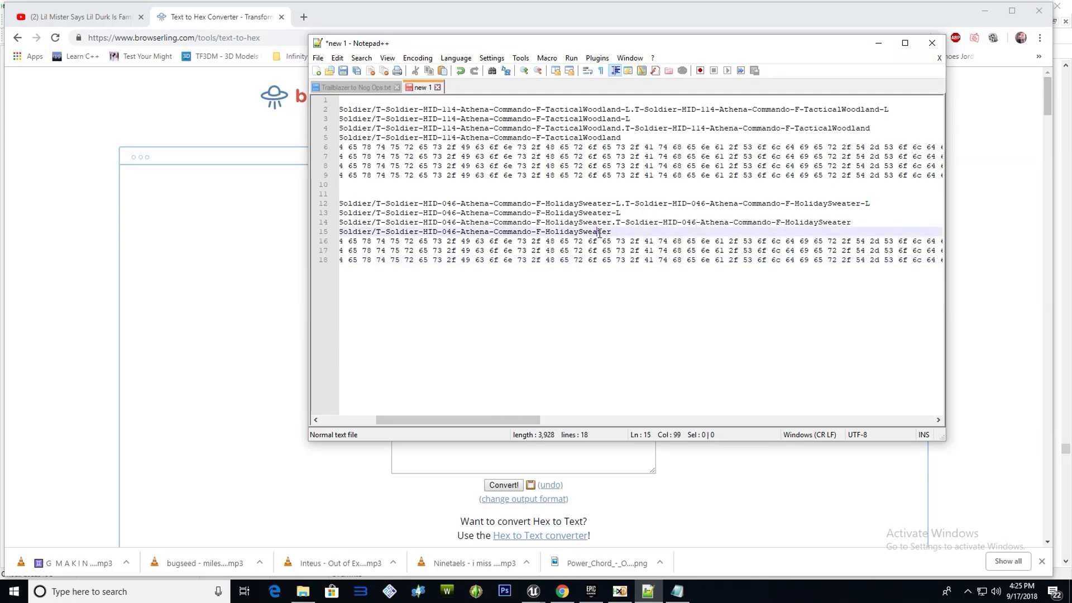
pyautogui.tripleClick(599, 233)
pyautogui.rightClick(598, 233)
pyautogui.click(625, 249)
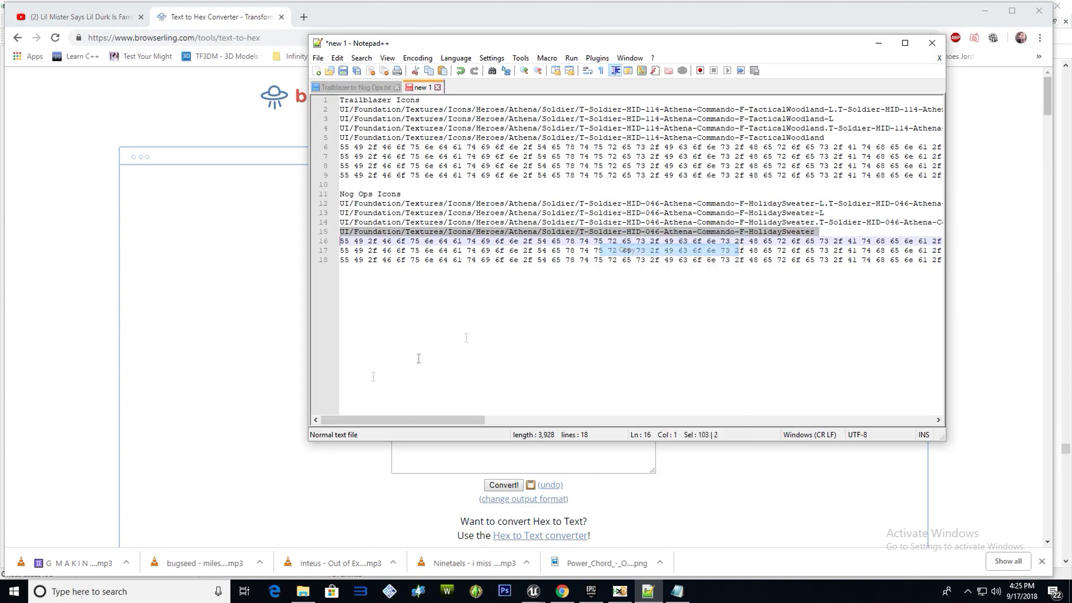
pyautogui.click(285, 419)
pyautogui.click(582, 420)
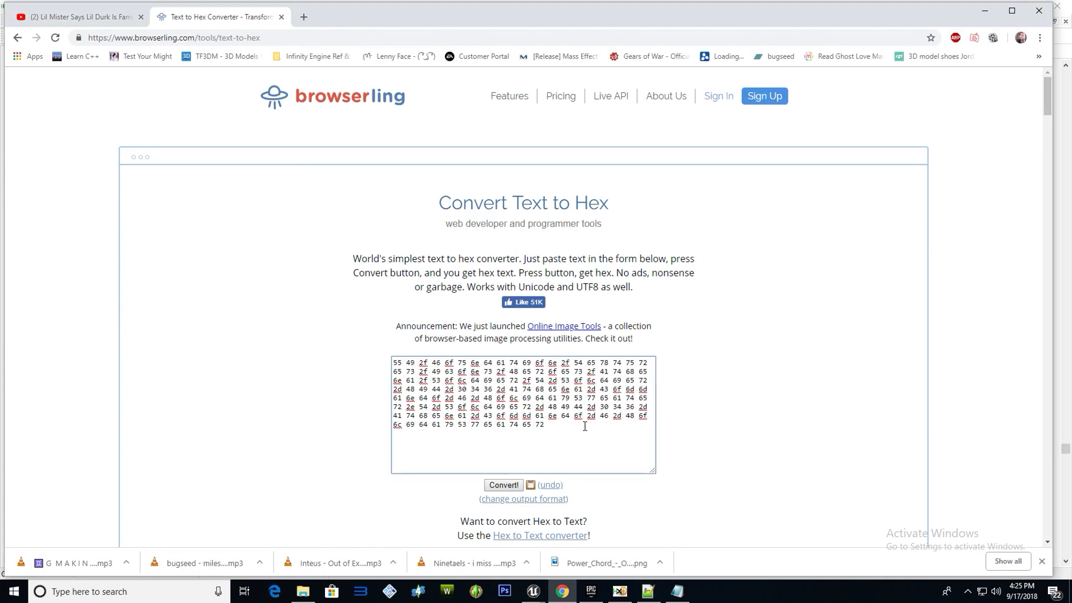
pyautogui.hotkey('ctrl', 'a')
pyautogui.hotkey('ctrl', 'v')
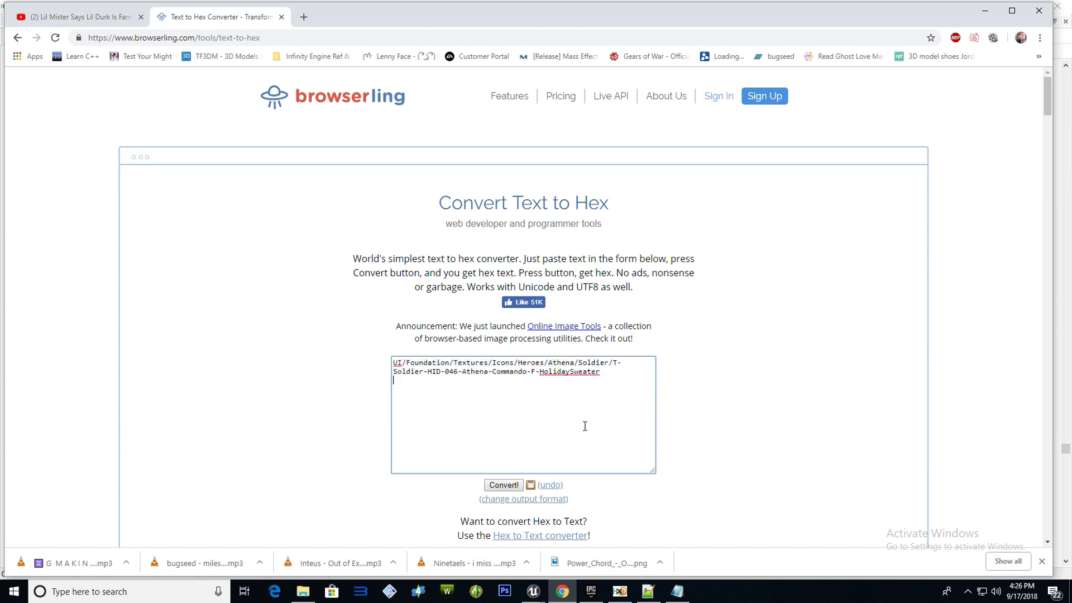
pyautogui.press('BackSpace')
pyautogui.click(503, 484)
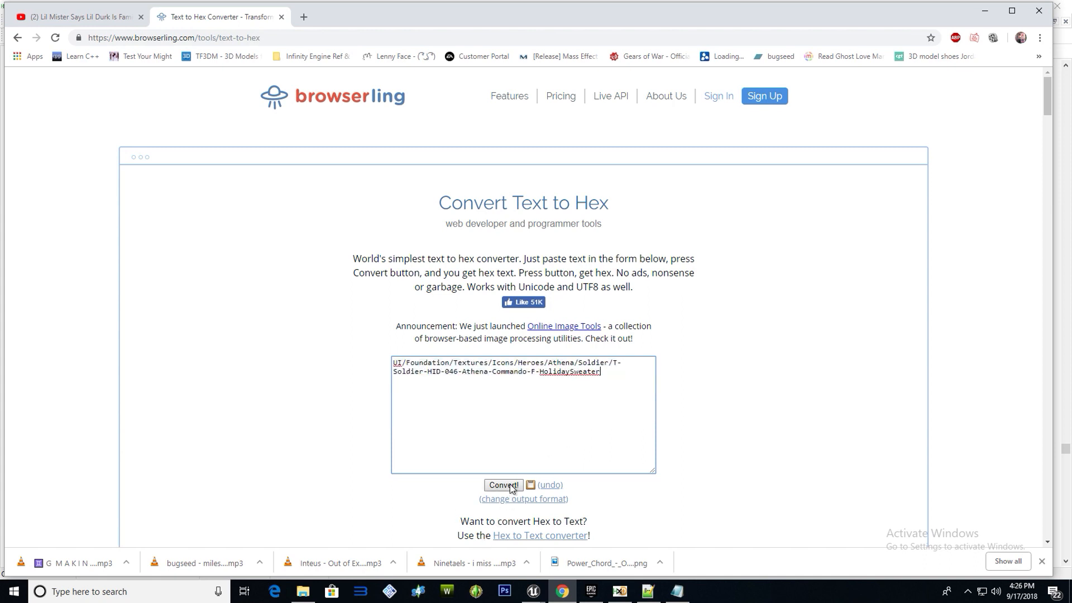
# Copy the whole hex result onto a new line 19 in Notepad++ and pad its end with 00 00
pyautogui.click(400, 411)
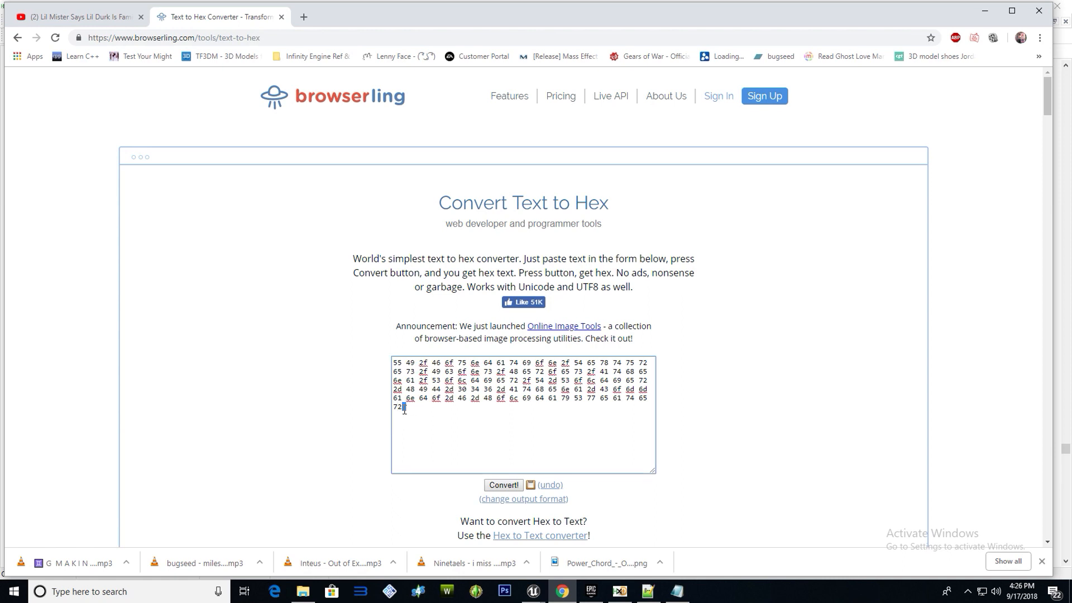
pyautogui.moveTo(403, 409); pyautogui.dragTo(371, 360)
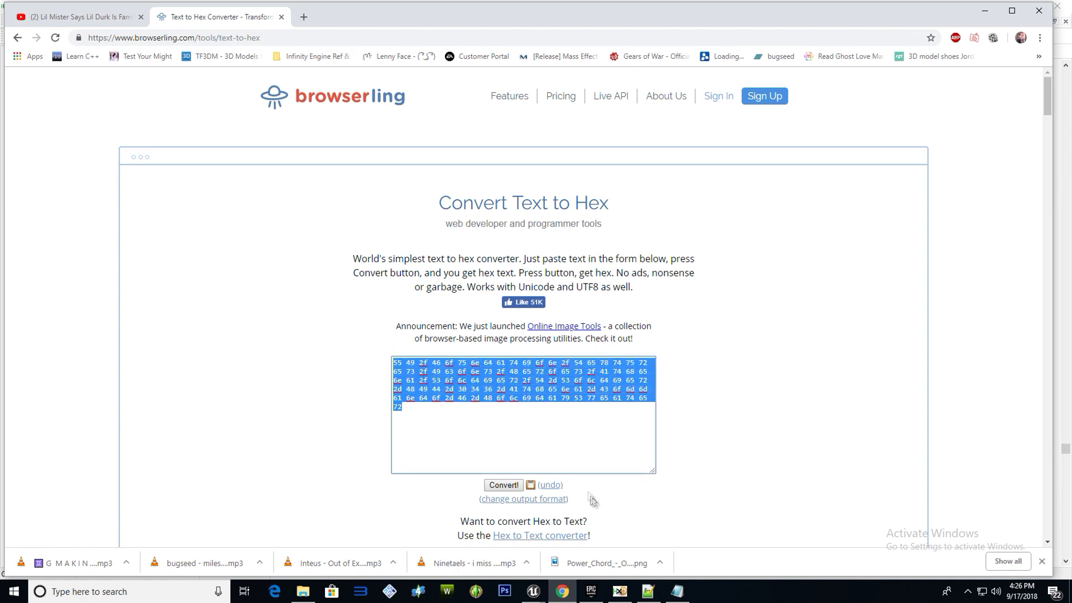
pyautogui.click(648, 592)
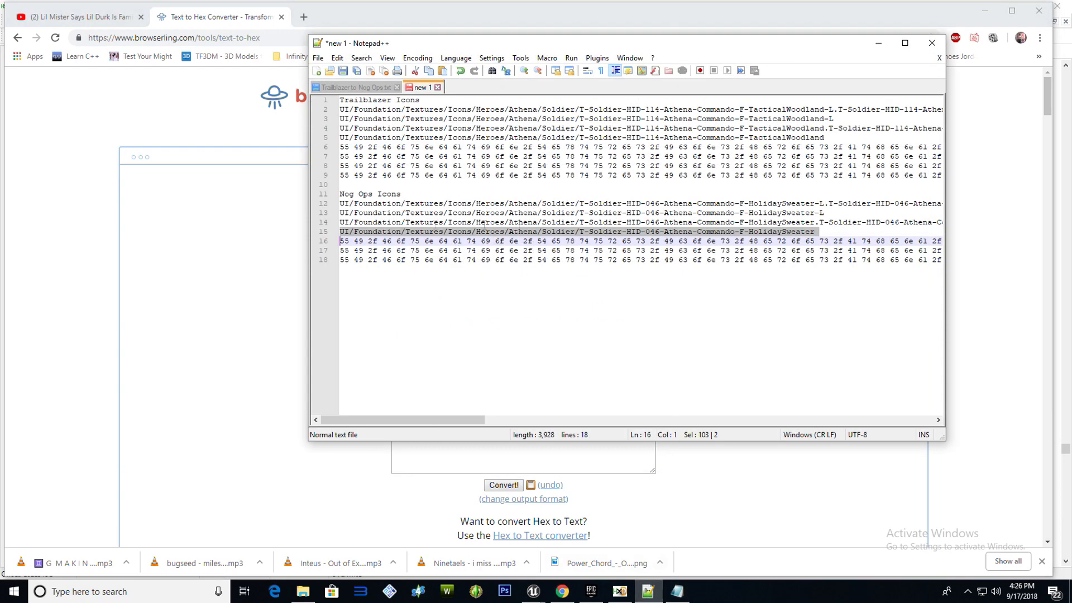
pyautogui.moveTo(432, 420); pyautogui.dragTo(889, 425)
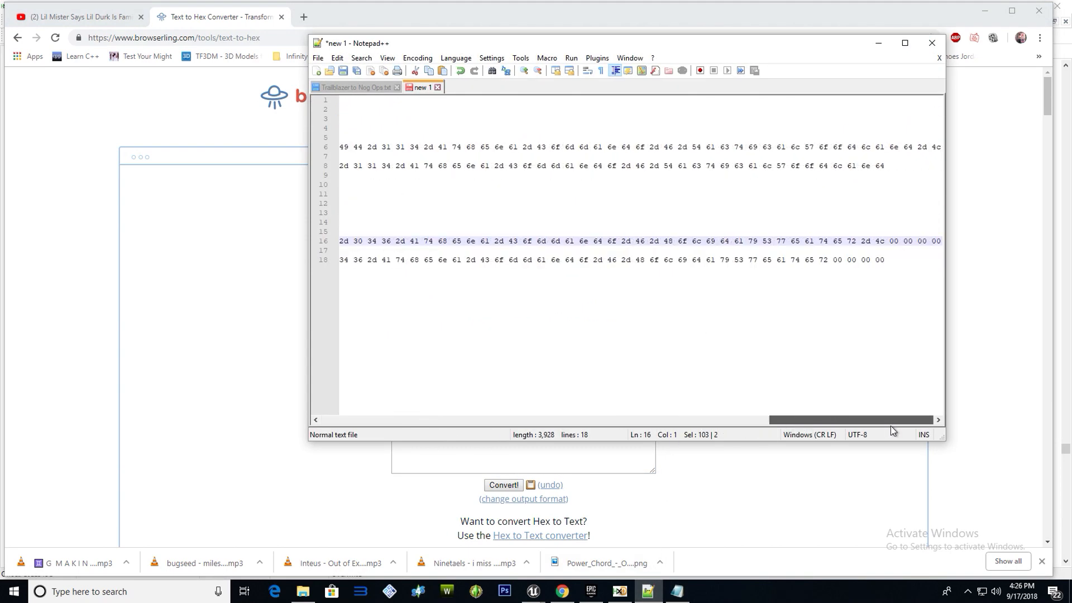
pyautogui.click(918, 260)
pyautogui.press('Return')
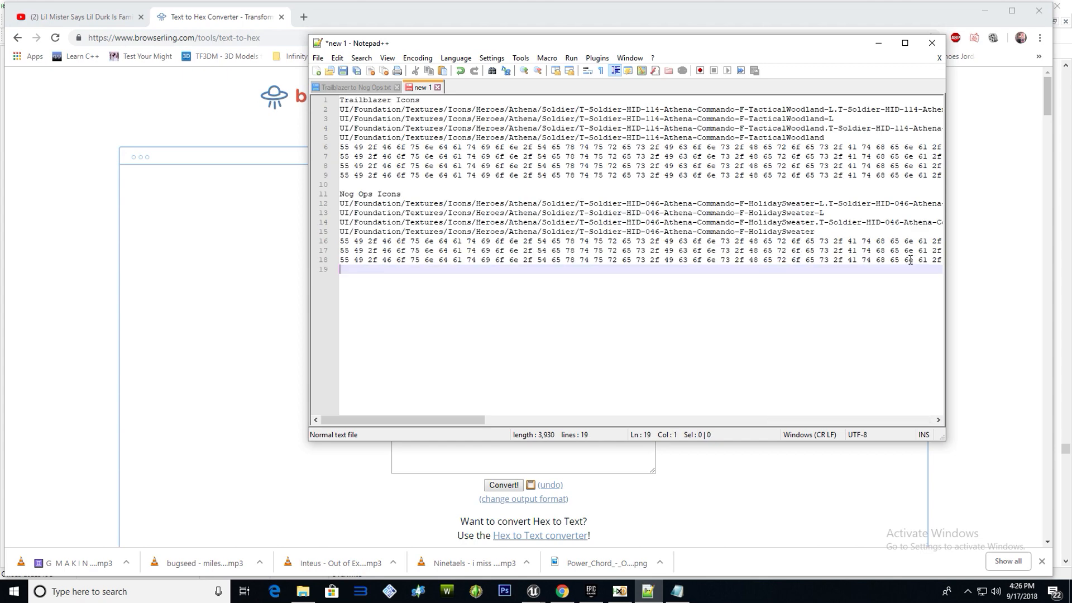
pyautogui.hotkey('ctrl', 'v')
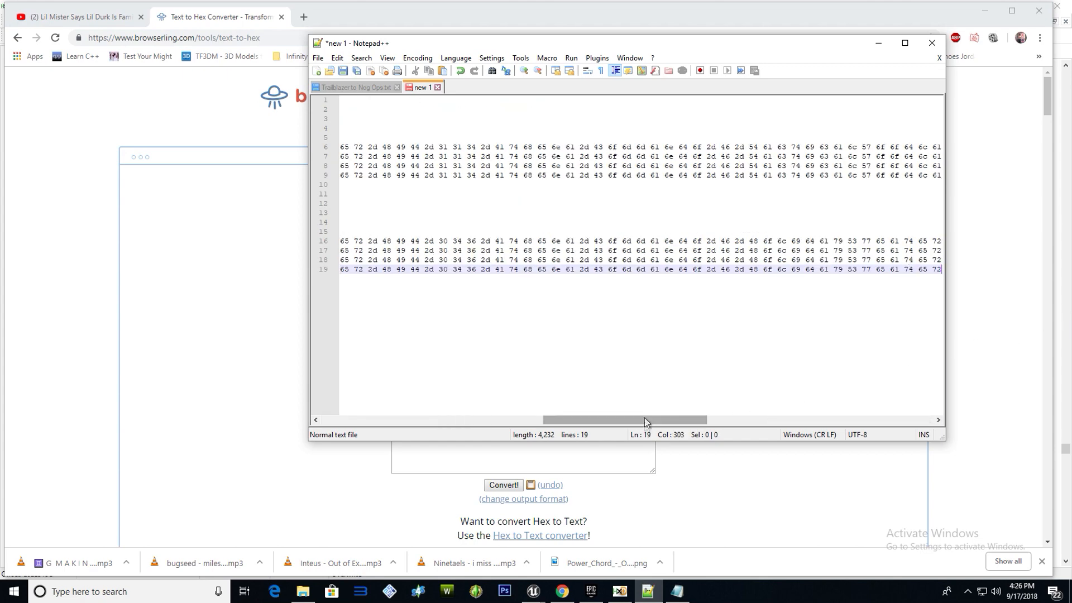
pyautogui.moveTo(646, 421); pyautogui.dragTo(765, 421)
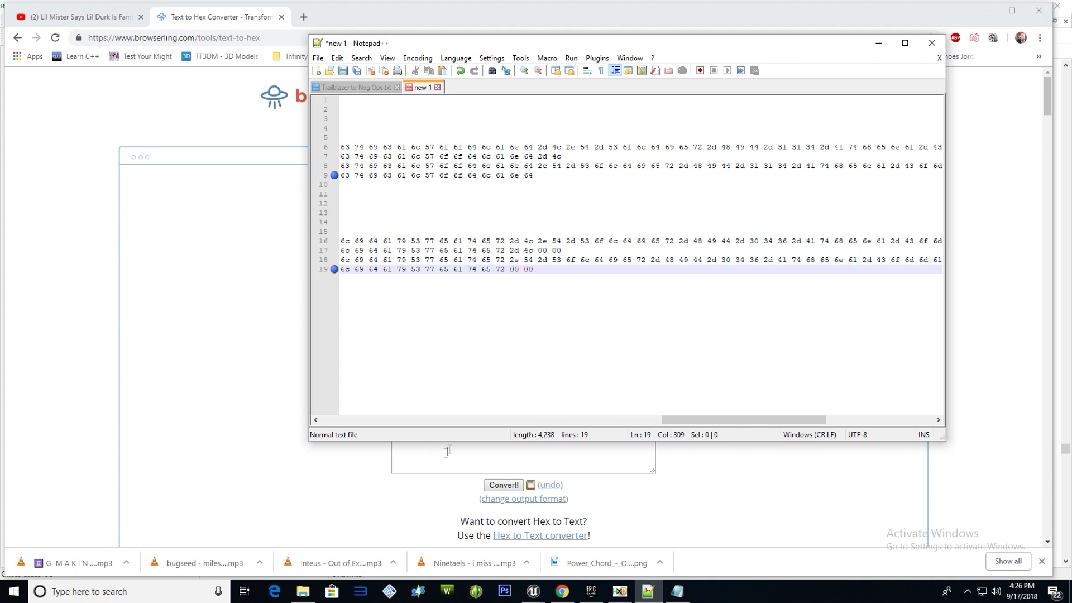
pyautogui.click(340, 268)
pyautogui.moveTo(680, 420); pyautogui.dragTo(310, 403)
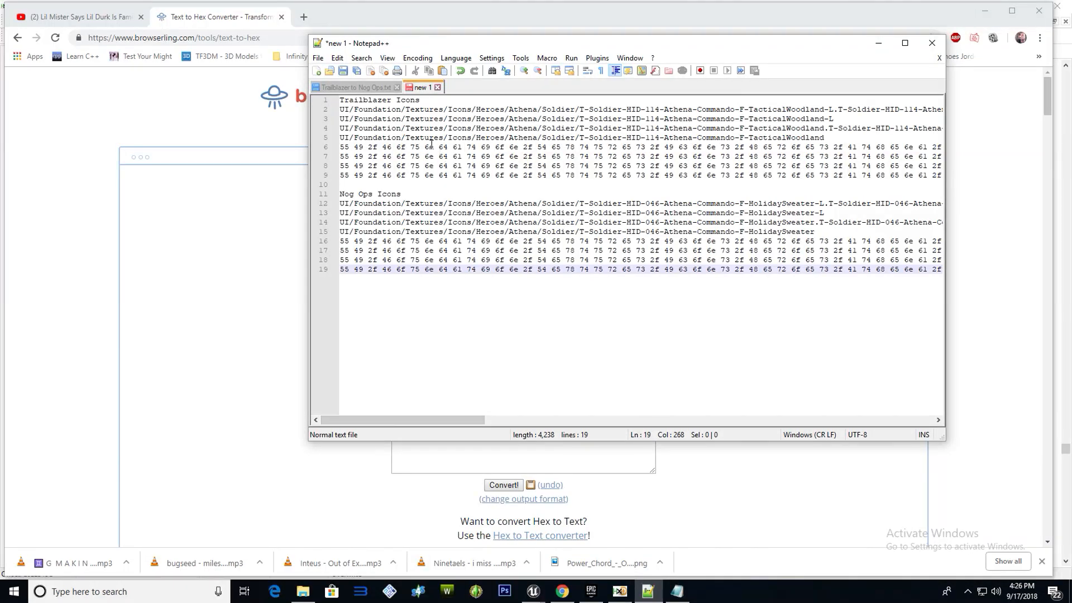
# Switch to HxD, go to the start of pakchunk0-WindowsClient.pak and bring up the dialog for opening a file
pyautogui.moveTo(616, 599)
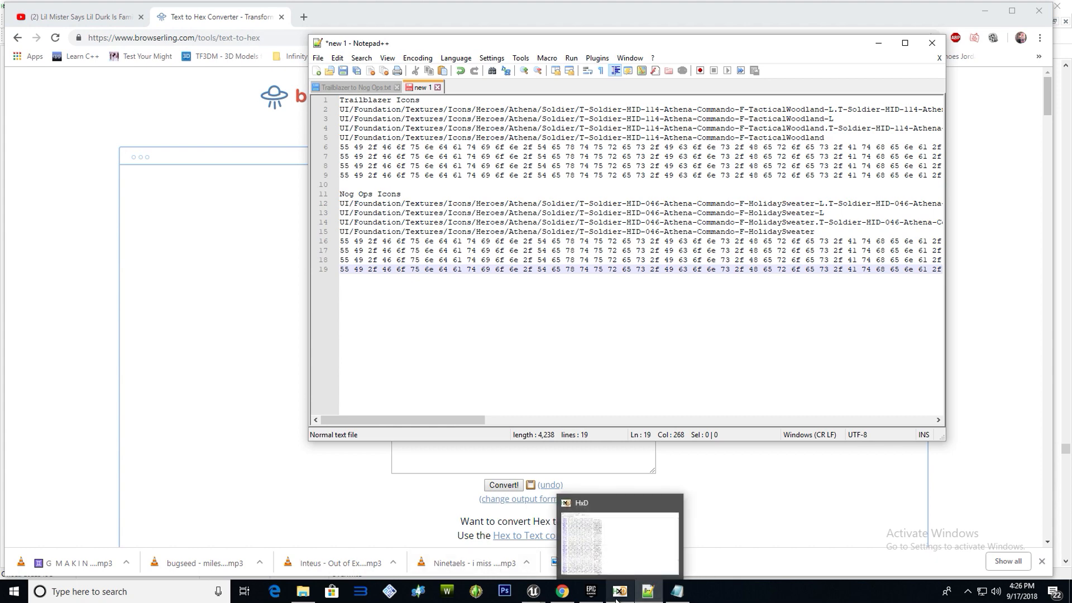
pyautogui.click(618, 592)
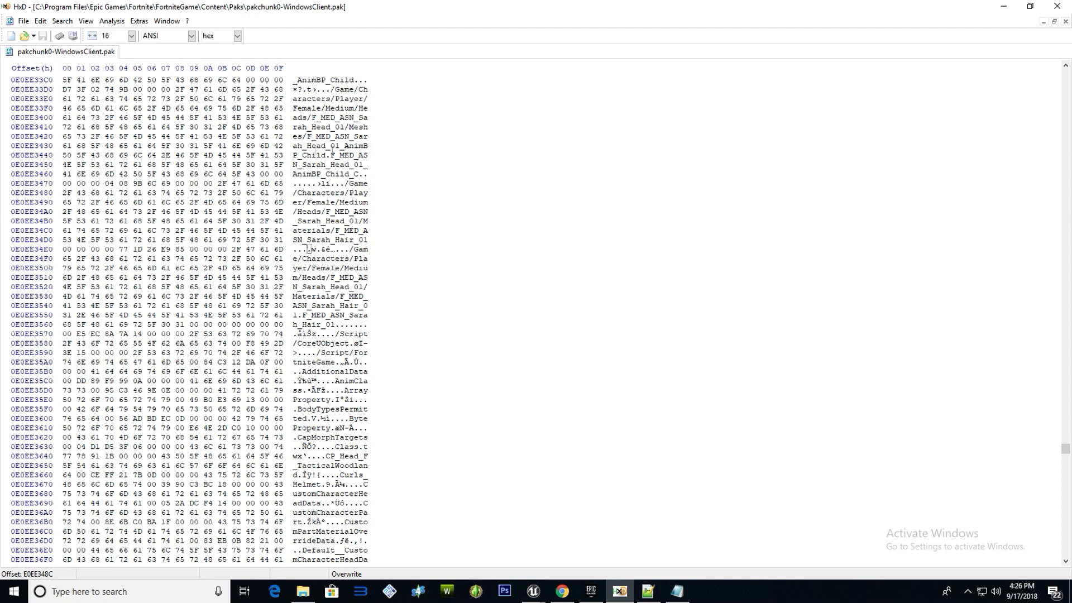
pyautogui.moveTo(1064, 448); pyautogui.dragTo(1065, 74)
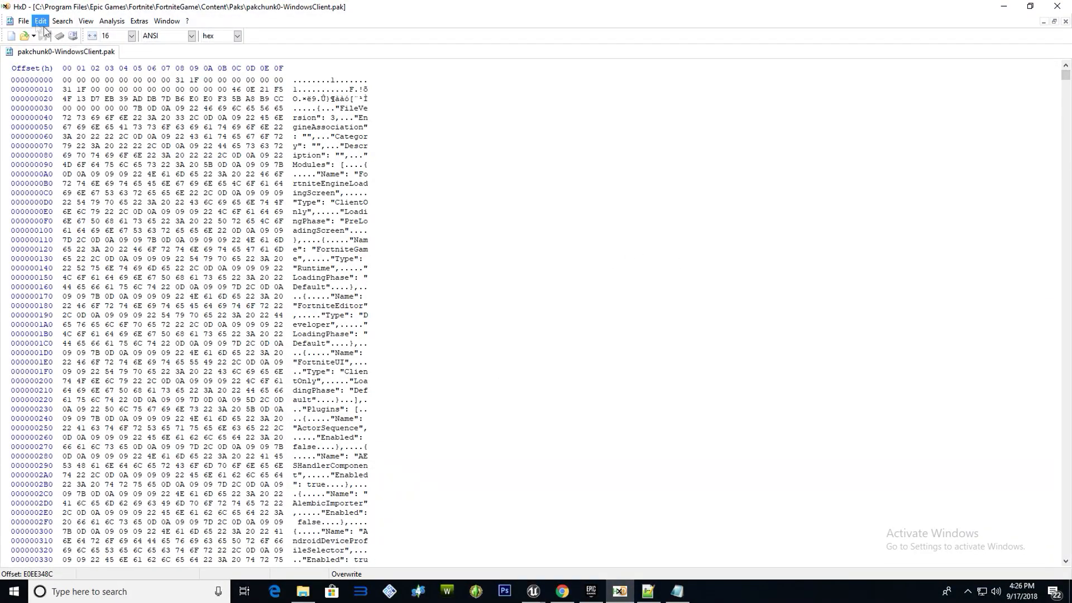
pyautogui.click(24, 23)
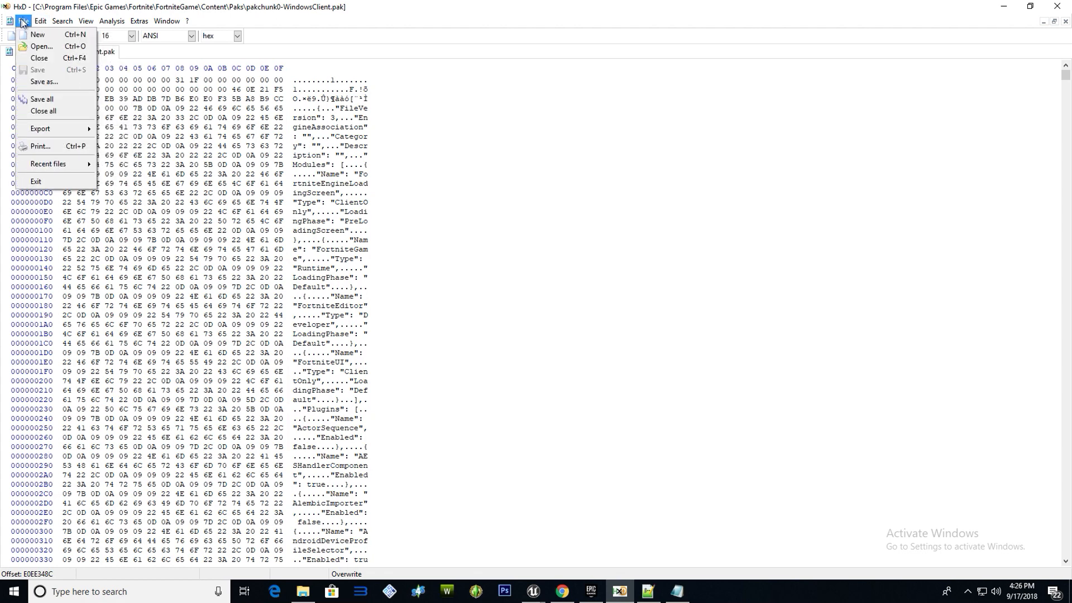
pyautogui.click(24, 22)
pyautogui.hotkey('ctrl', 'o')
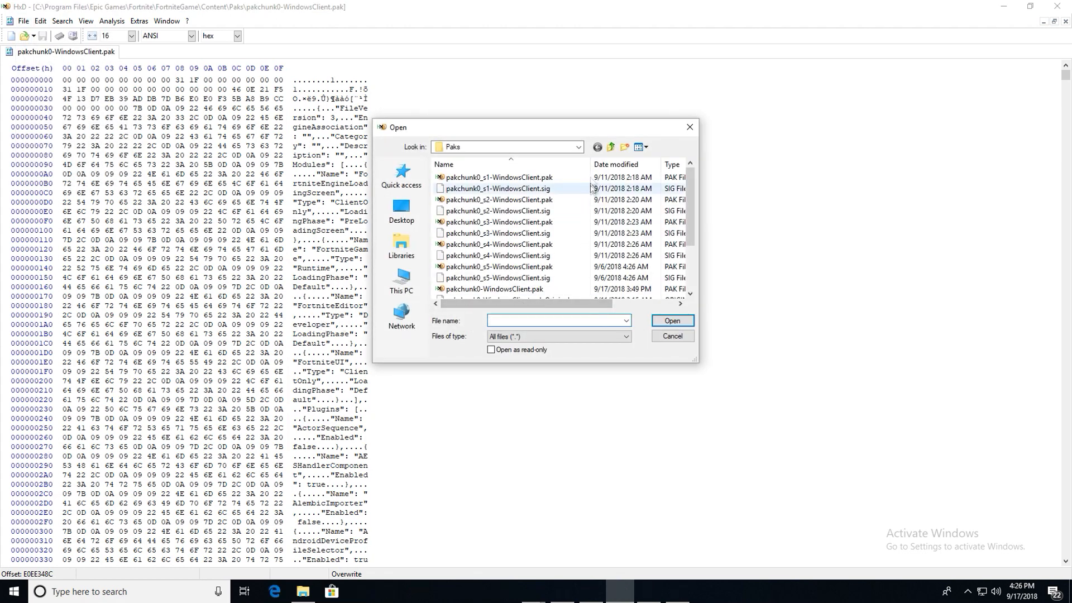
# Go up from the Paks folder through its parent folders to drive C, then show the Desktop
pyautogui.click(614, 146)
pyautogui.click(614, 146)
pyautogui.click(614, 146)
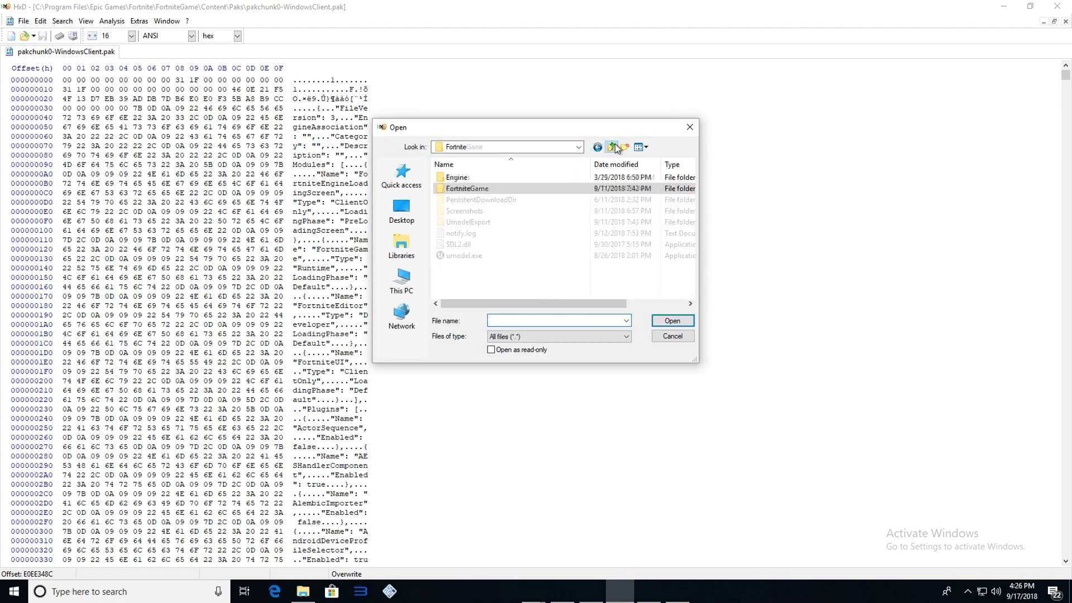
pyautogui.click(614, 146)
pyautogui.click(614, 146)
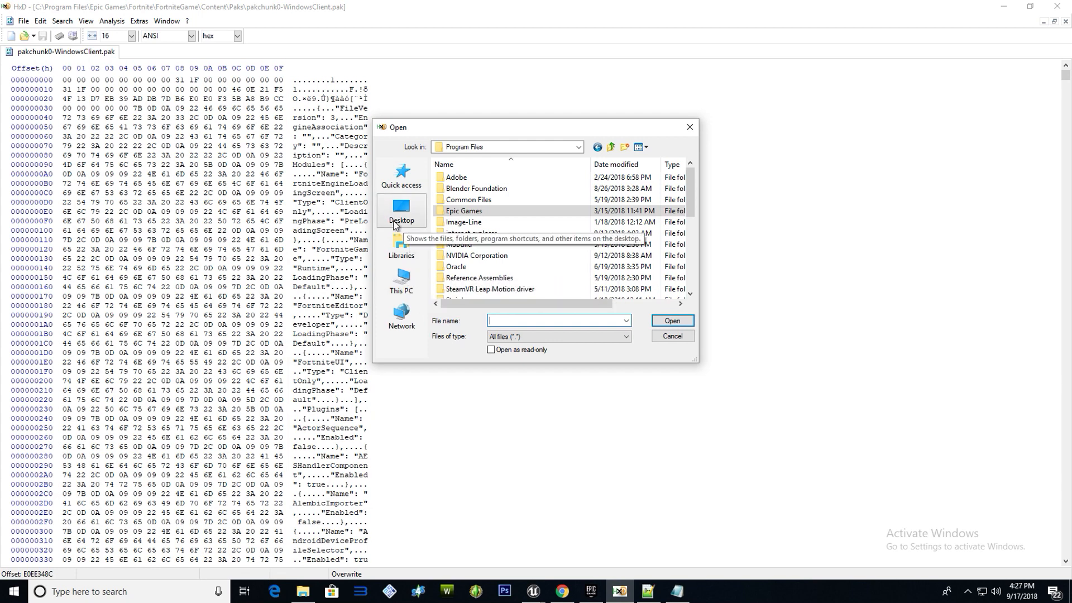
pyautogui.click(612, 147)
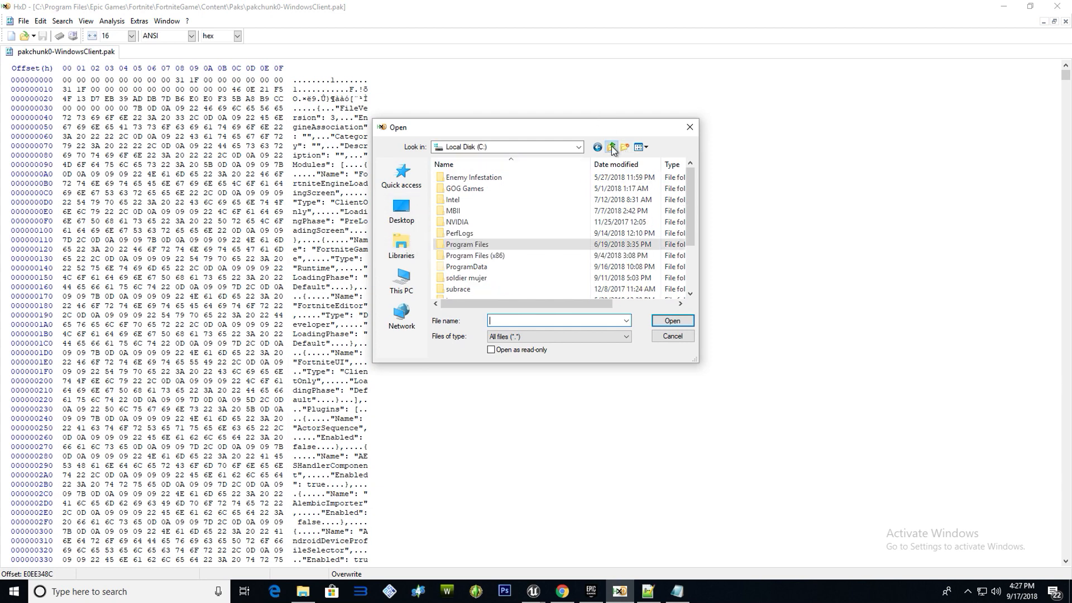
pyautogui.click(403, 222)
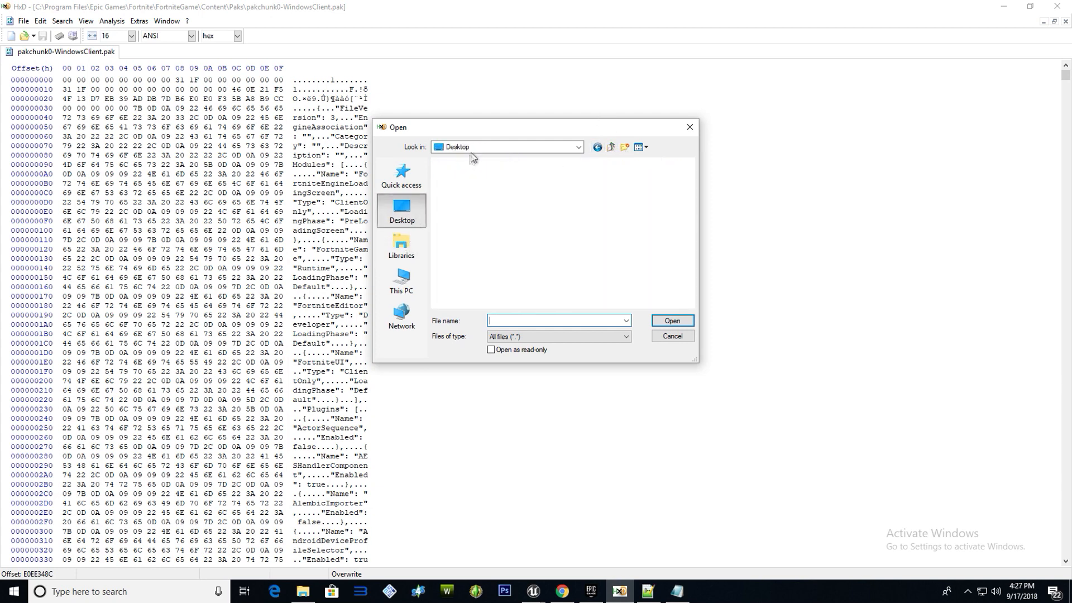
# Browse from This PC to C:\Program Files\Epic Games\Fortnite\FortniteGame\Content\Paks and bring the pakchunk0-WindowsClient files into view
pyautogui.click(407, 292)
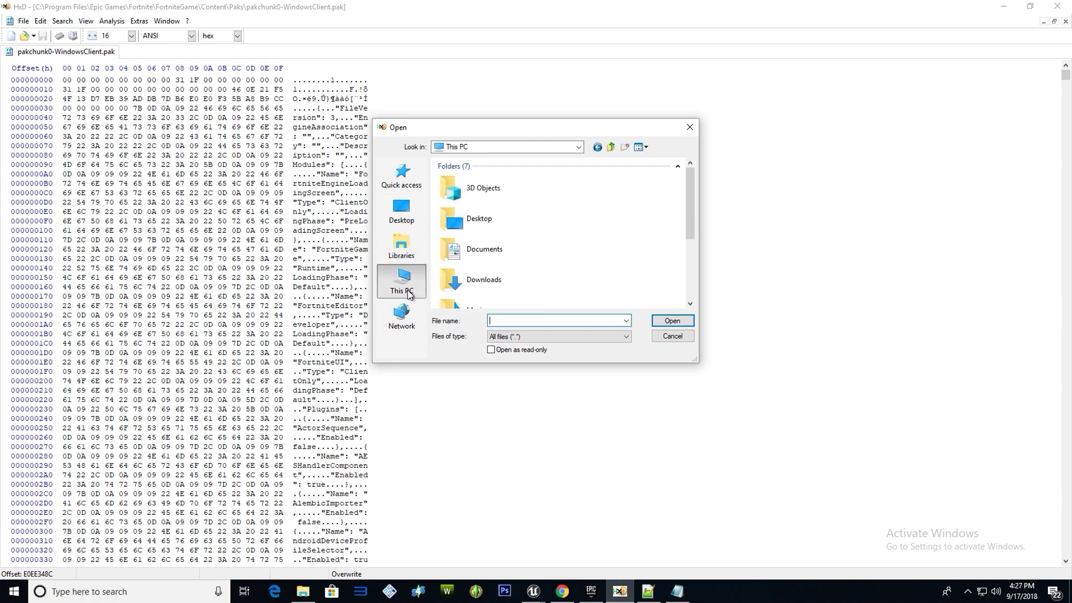
pyautogui.scroll(-5, 661, 215)
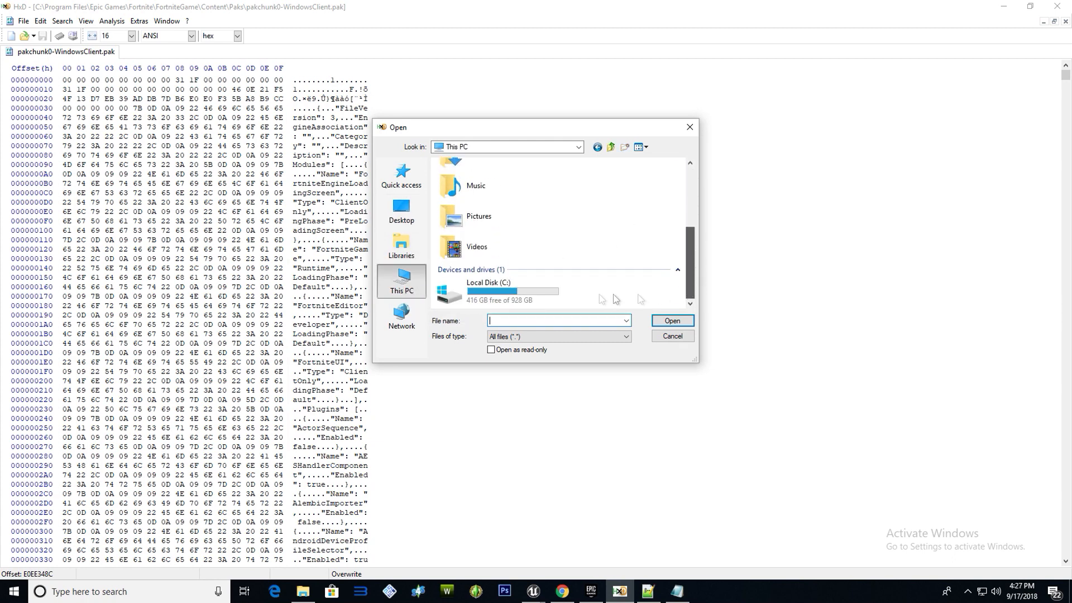
pyautogui.doubleClick(500, 292)
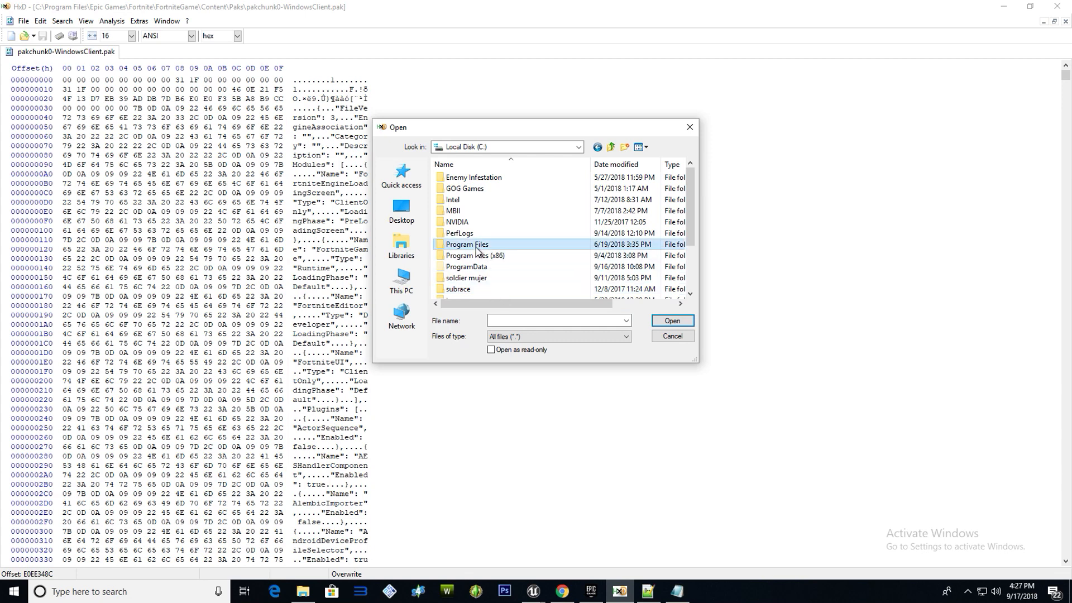
pyautogui.doubleClick(474, 246)
pyautogui.scroll(-2, 488, 265)
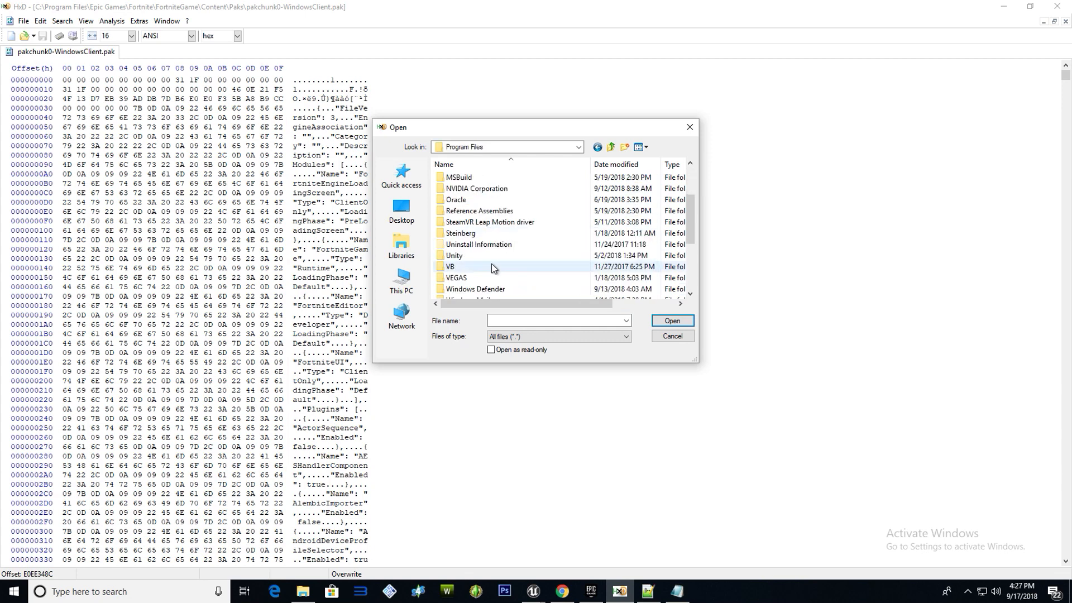
pyautogui.scroll(2, 492, 268)
pyautogui.doubleClick(467, 211)
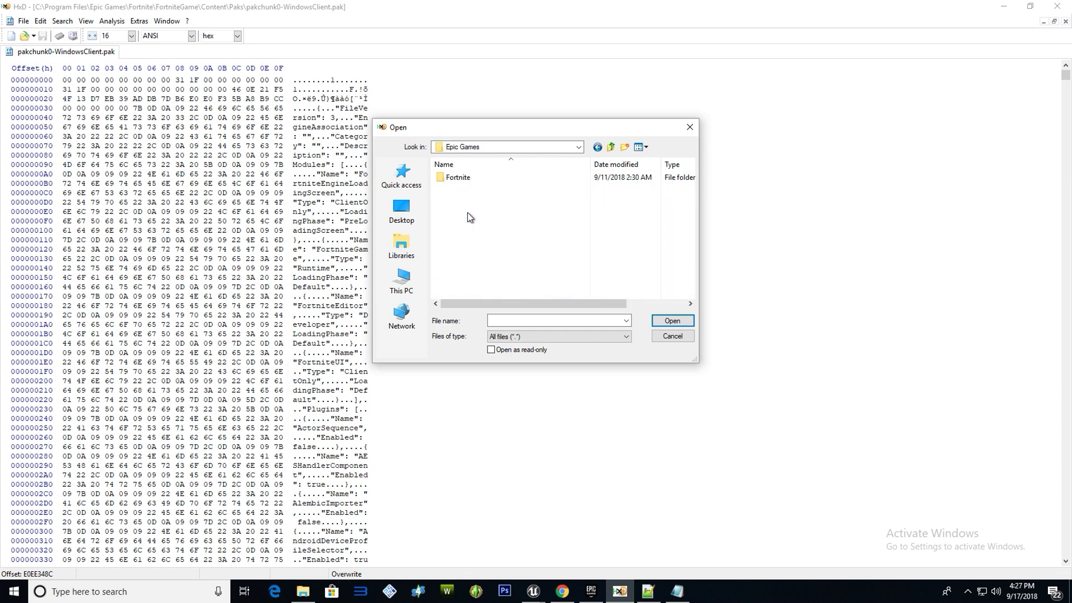
pyautogui.doubleClick(448, 179)
pyautogui.click(453, 187)
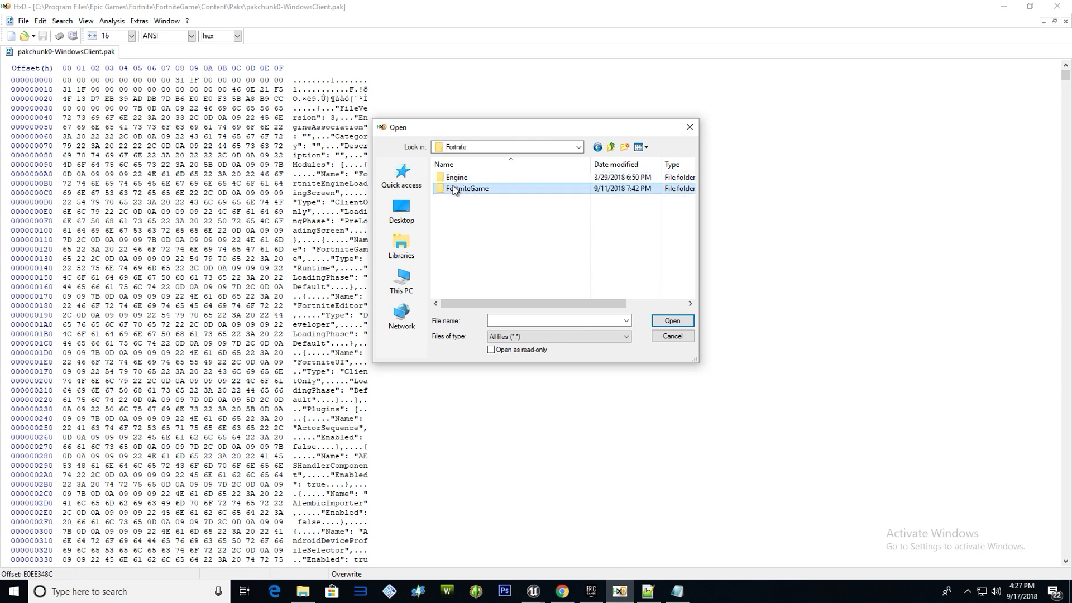
pyautogui.doubleClick(453, 187)
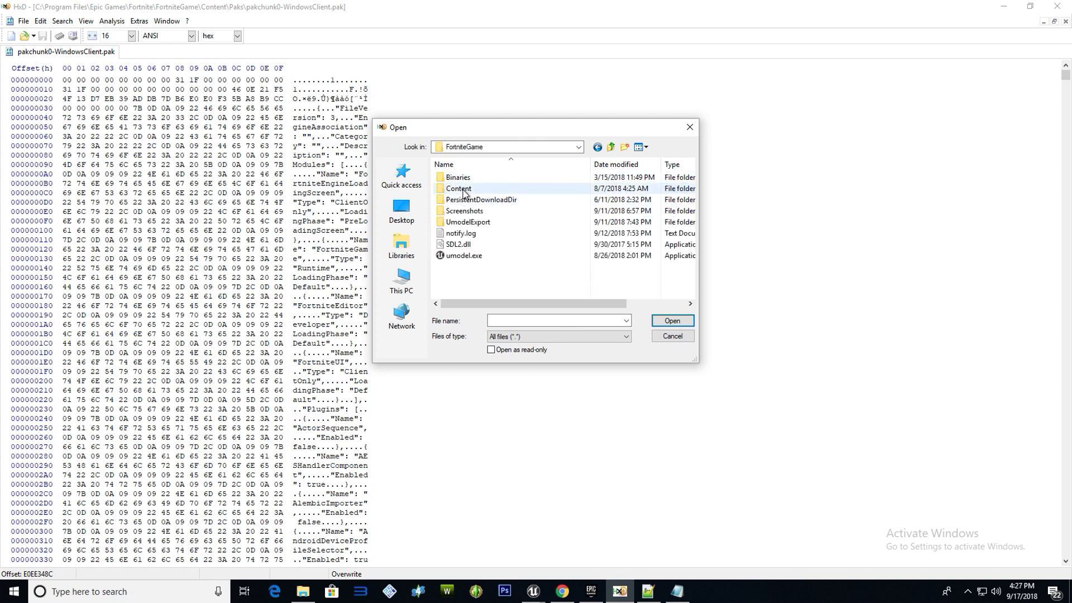
pyautogui.click(464, 189)
pyautogui.doubleClick(463, 190)
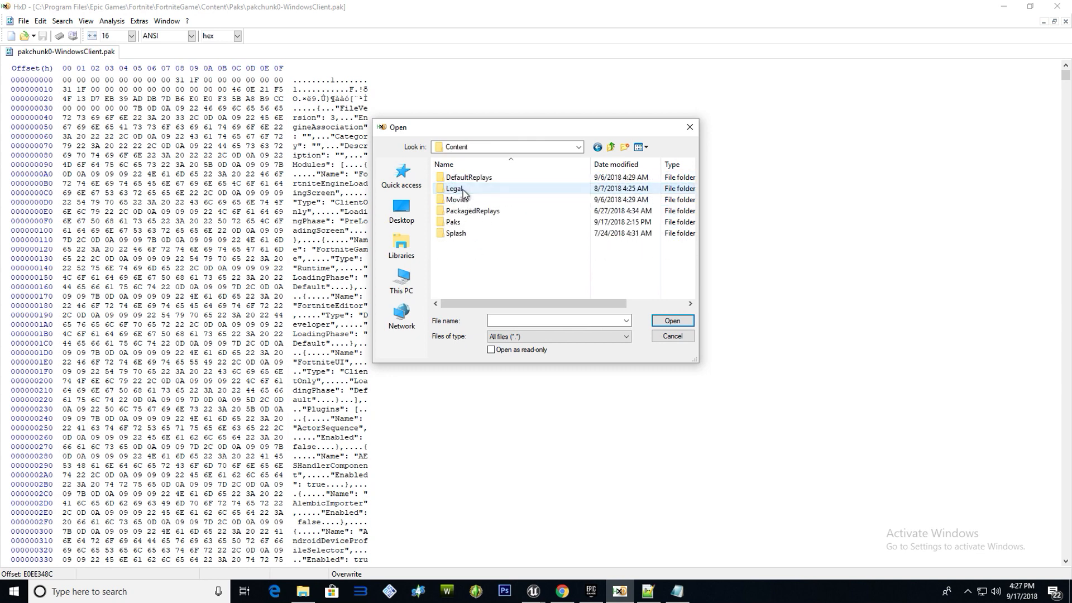
pyautogui.doubleClick(453, 222)
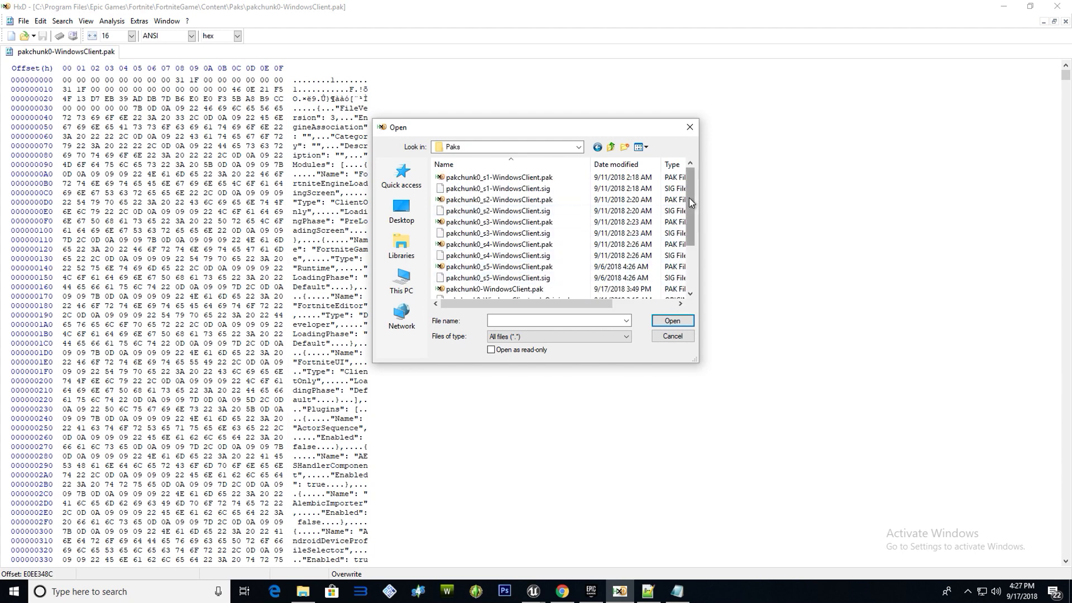
pyautogui.moveTo(688, 198); pyautogui.dragTo(689, 243)
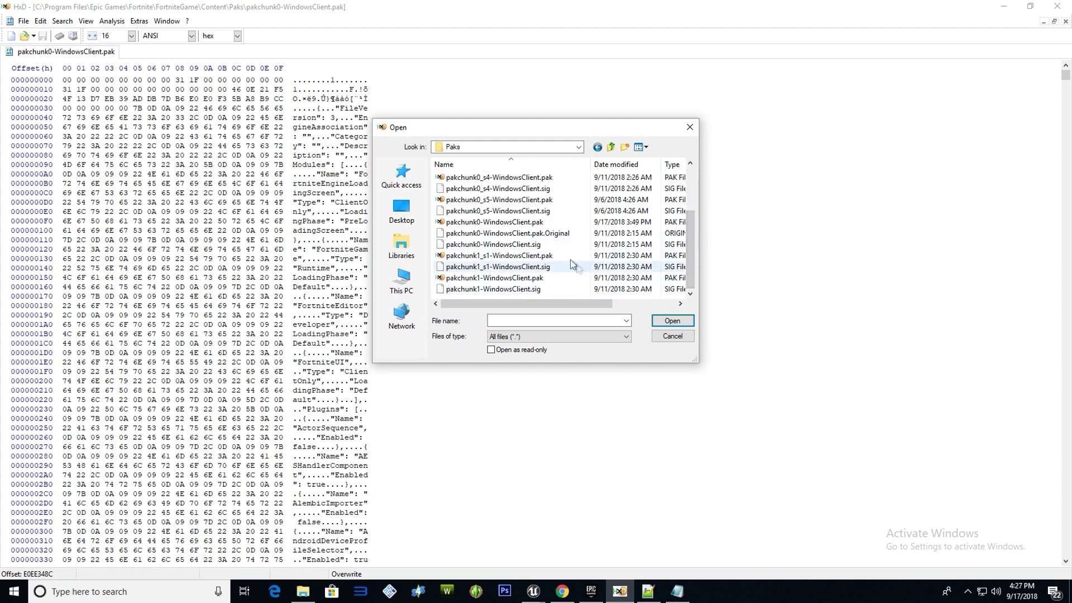
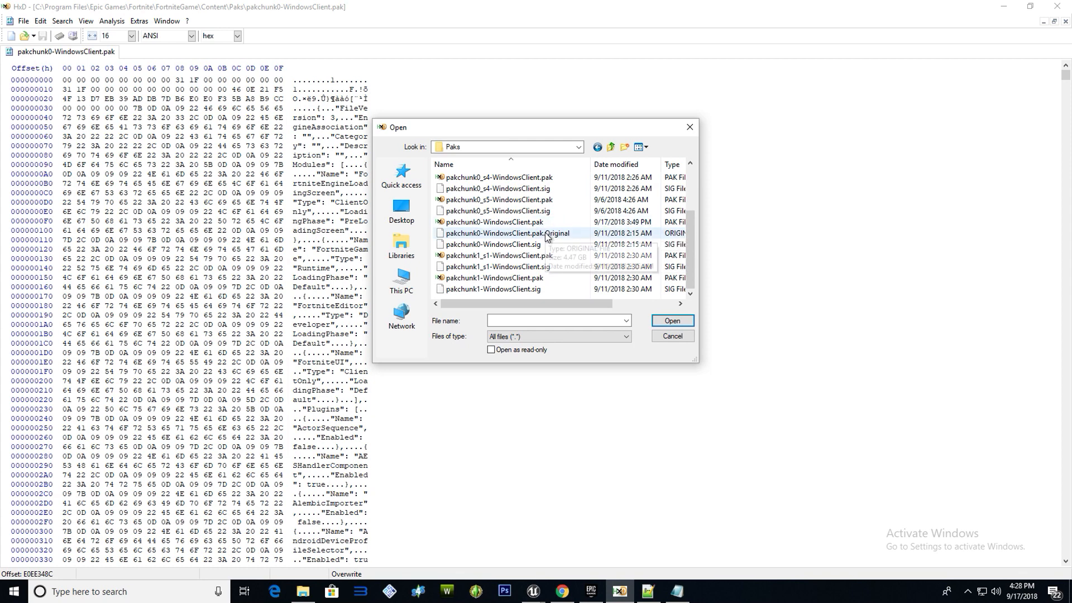
# Switch to the Epic Games Launcher, show Fortnite's management options including Verify, and minimize the launcher
pyautogui.click(591, 591)
pyautogui.click(287, 374)
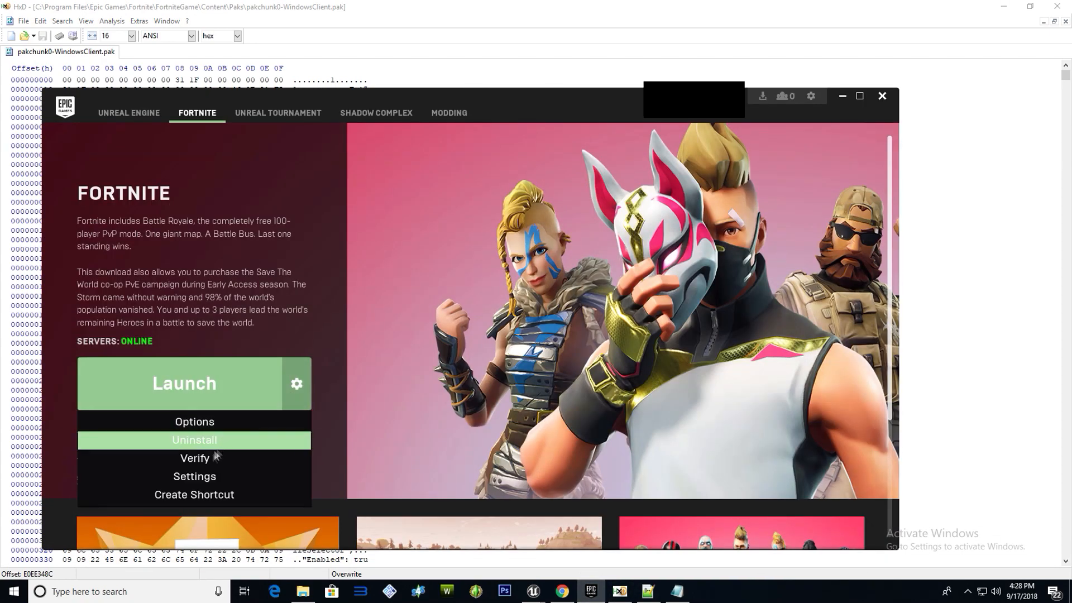
pyautogui.click(843, 96)
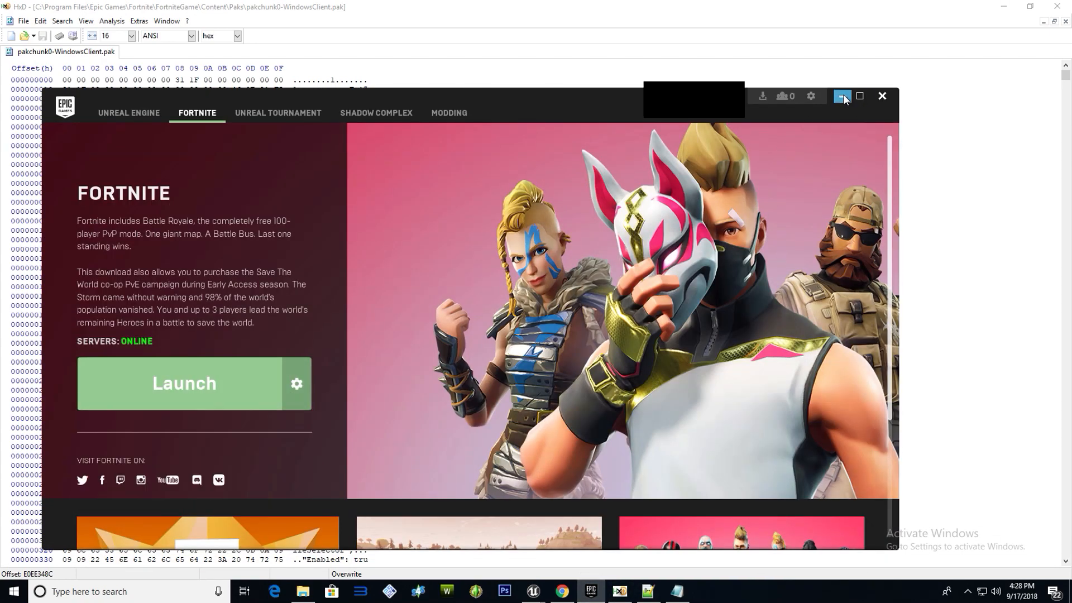
# Select pakchunk0-WindowsClient.pak in the Paks folder, then dismiss the file-opening dialog without opening it
pyautogui.moveTo(688, 204); pyautogui.dragTo(688, 232)
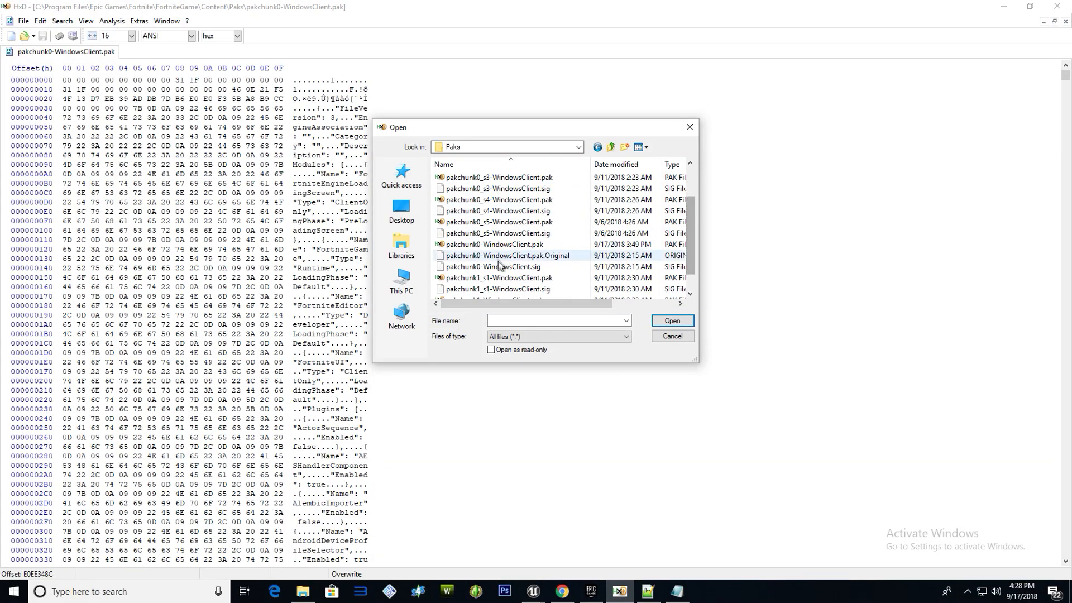
pyautogui.click(554, 249)
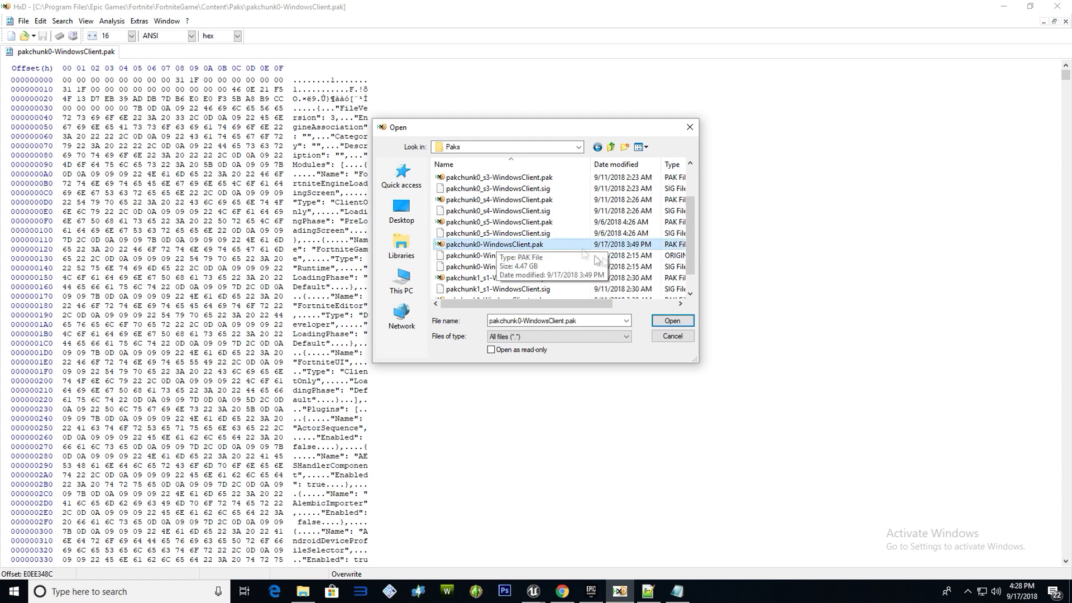
pyautogui.click(690, 129)
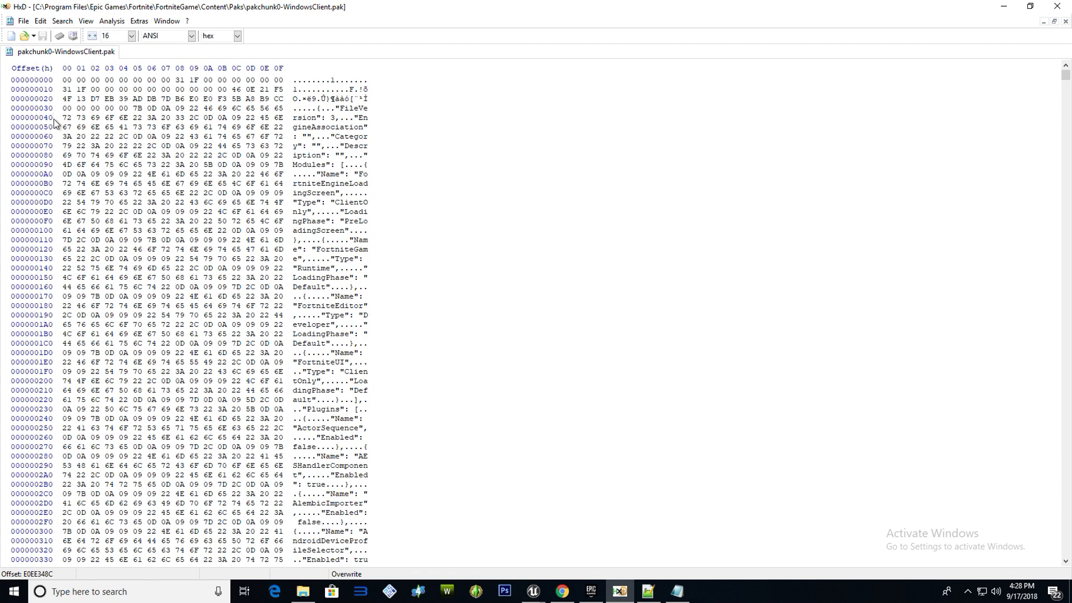
# Start a Replace operation on the pak file with Hex-values as the datatype
pyautogui.click(64, 24)
pyautogui.click(70, 49)
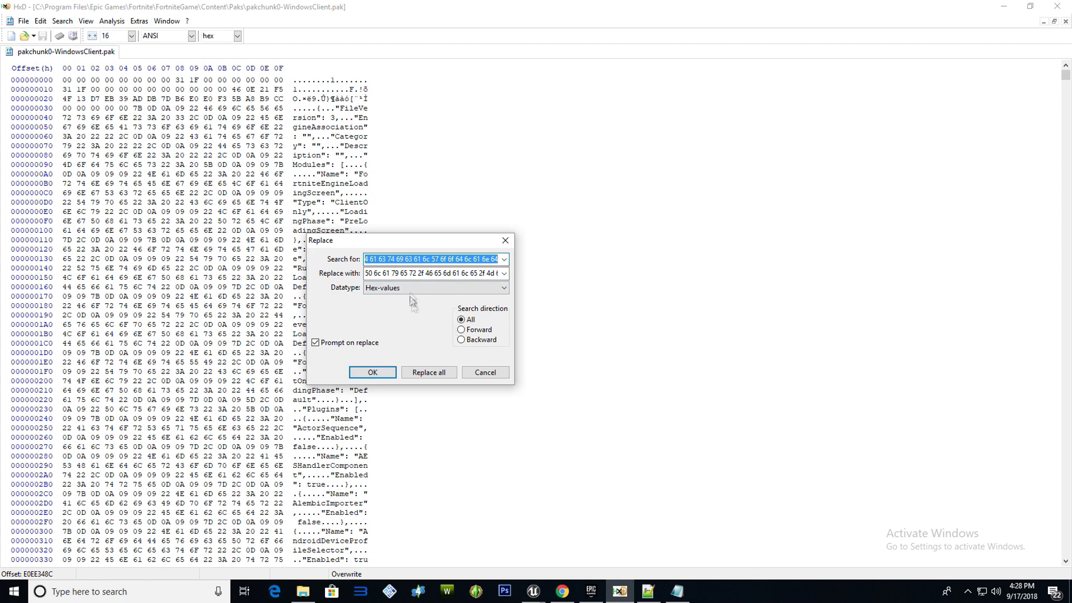
pyautogui.click(375, 288)
pyautogui.click(373, 299)
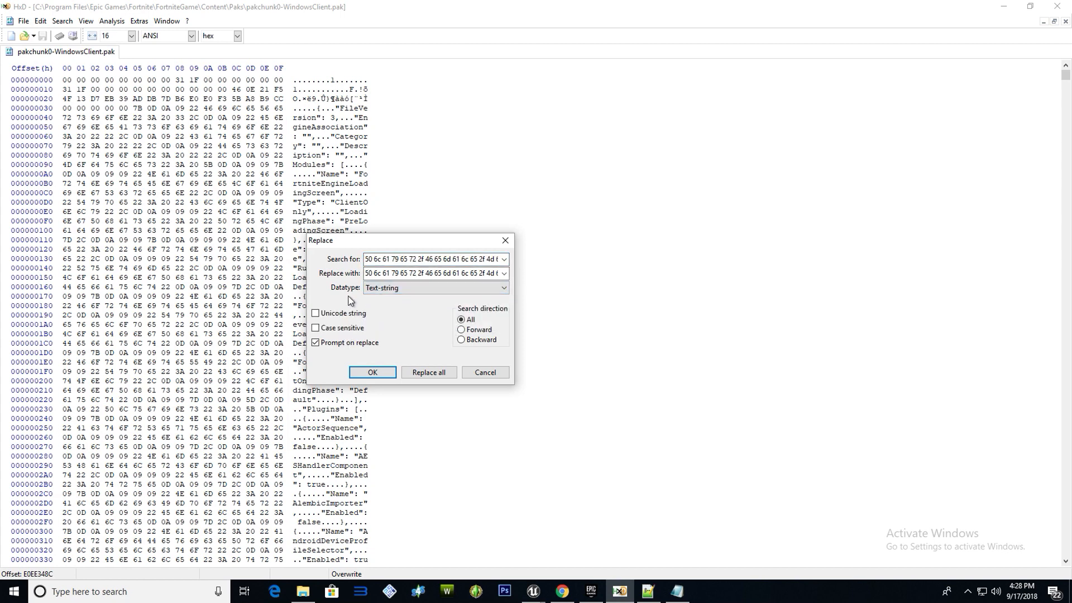
pyautogui.click(408, 286)
pyautogui.click(400, 306)
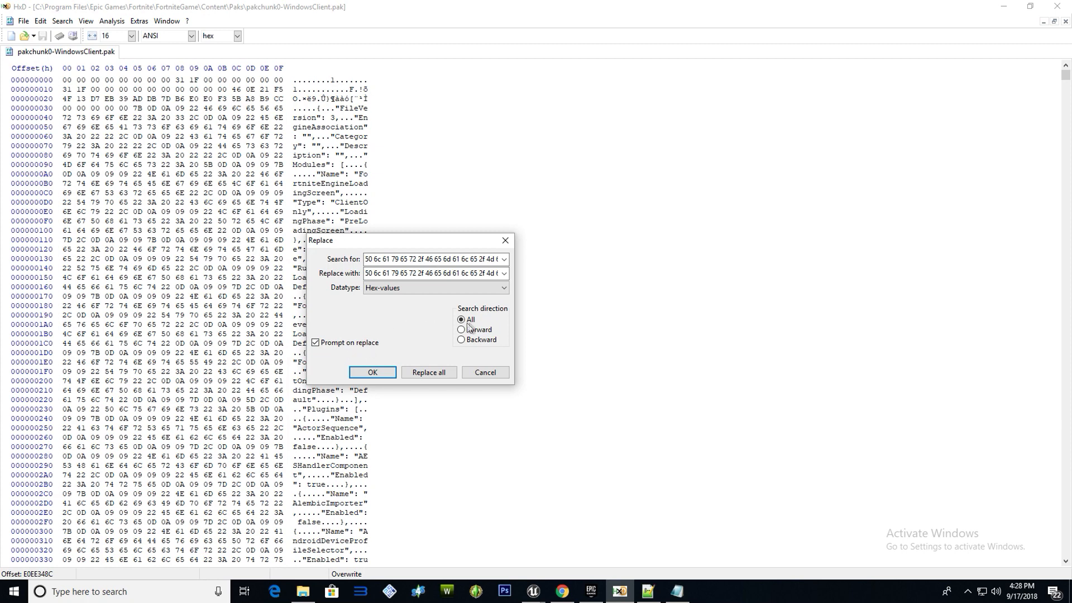
# Copy the first Trailblazer hex line (line 6) from the Notepad++ notes into HxD's Replace dialog as the search value
pyautogui.click(397, 260)
pyautogui.hotkey('ctrl', 'a')
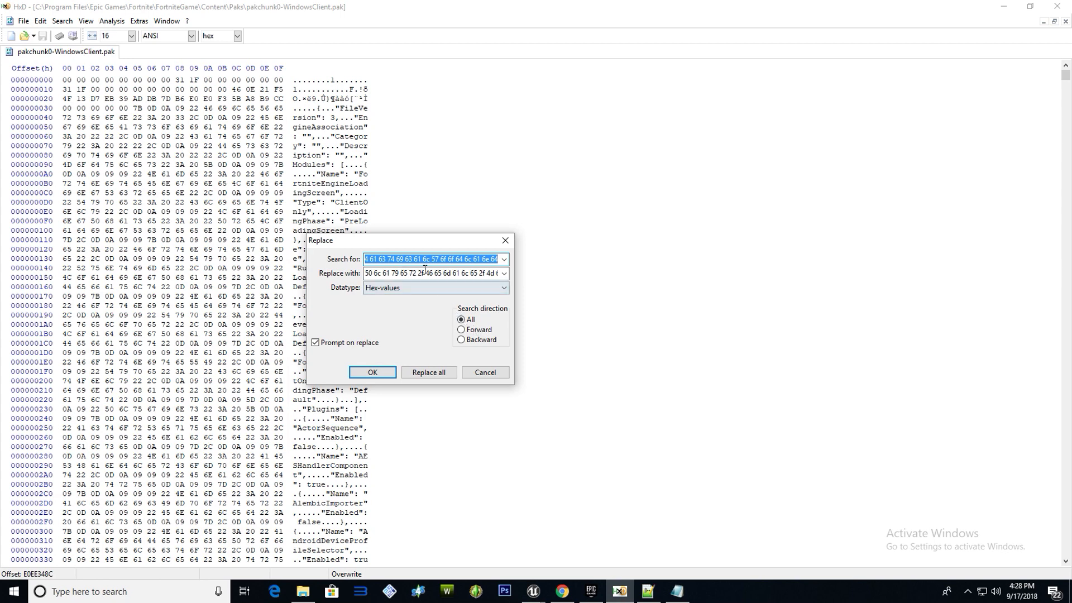
pyautogui.click(647, 591)
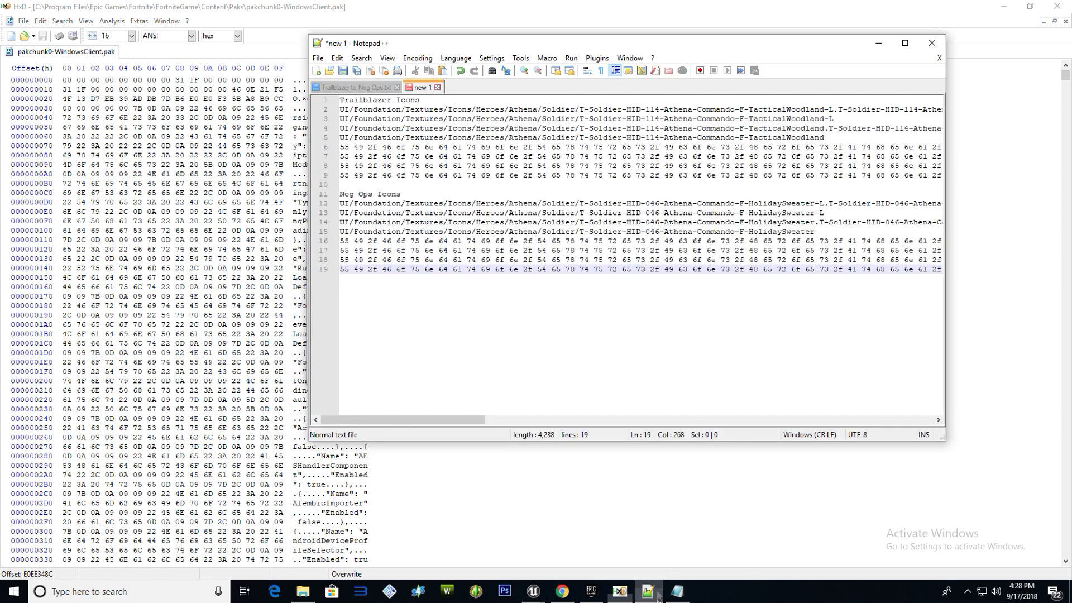
pyautogui.tripleClick(416, 148)
pyautogui.rightClick(412, 148)
pyautogui.click(428, 174)
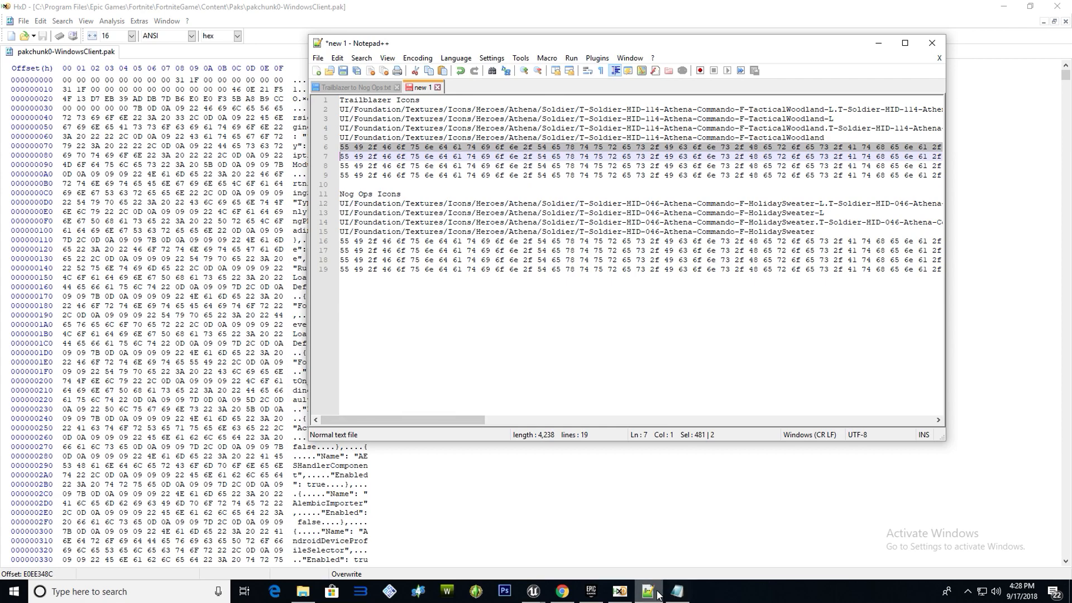
pyautogui.click(619, 591)
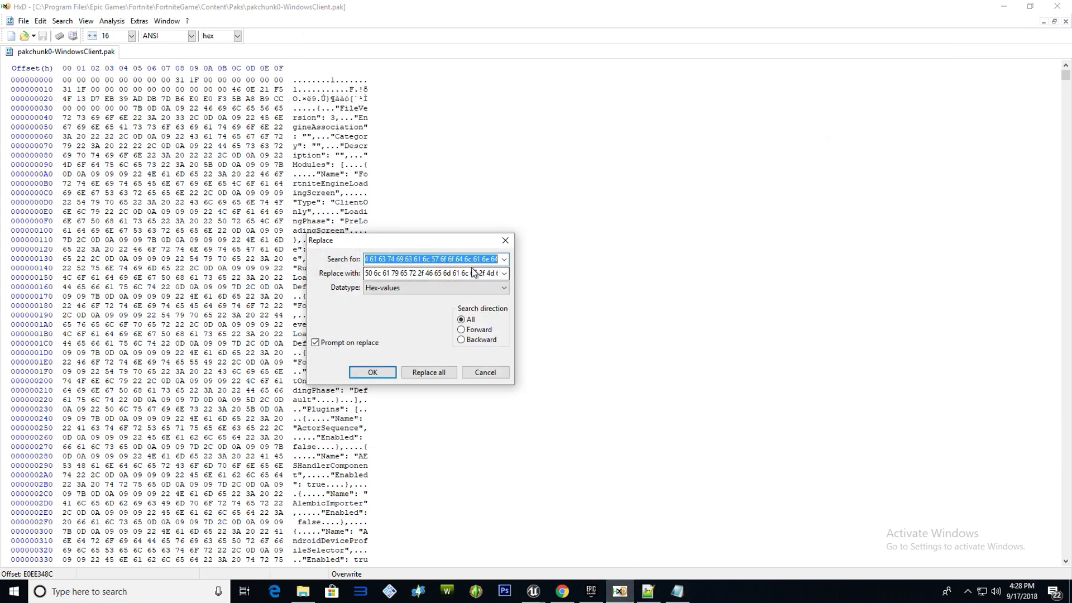
pyautogui.hotkey('ctrl', 'v')
pyautogui.click(677, 591)
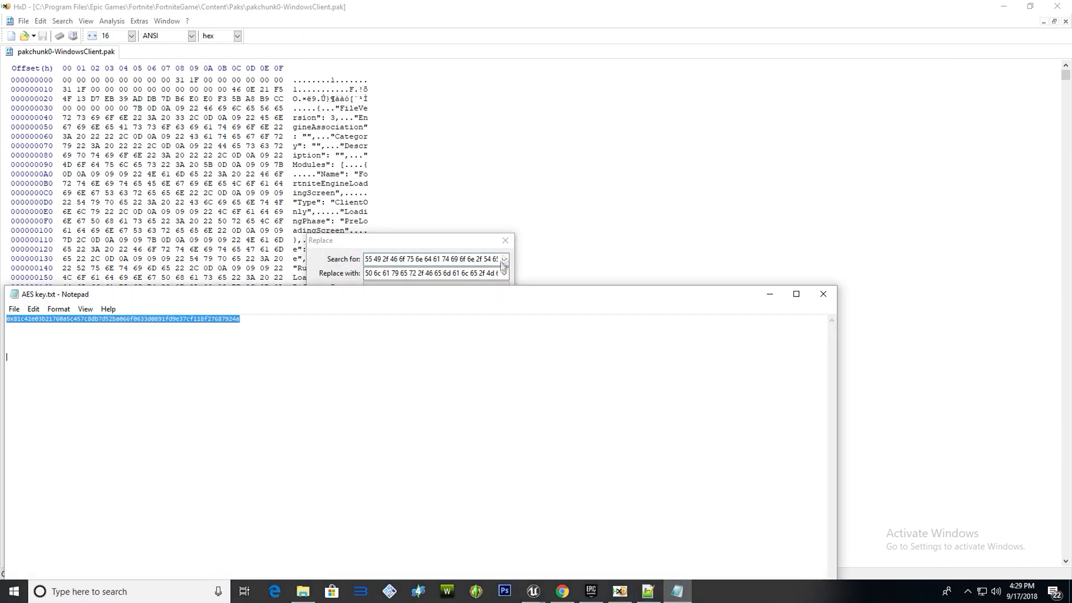
pyautogui.click(823, 298)
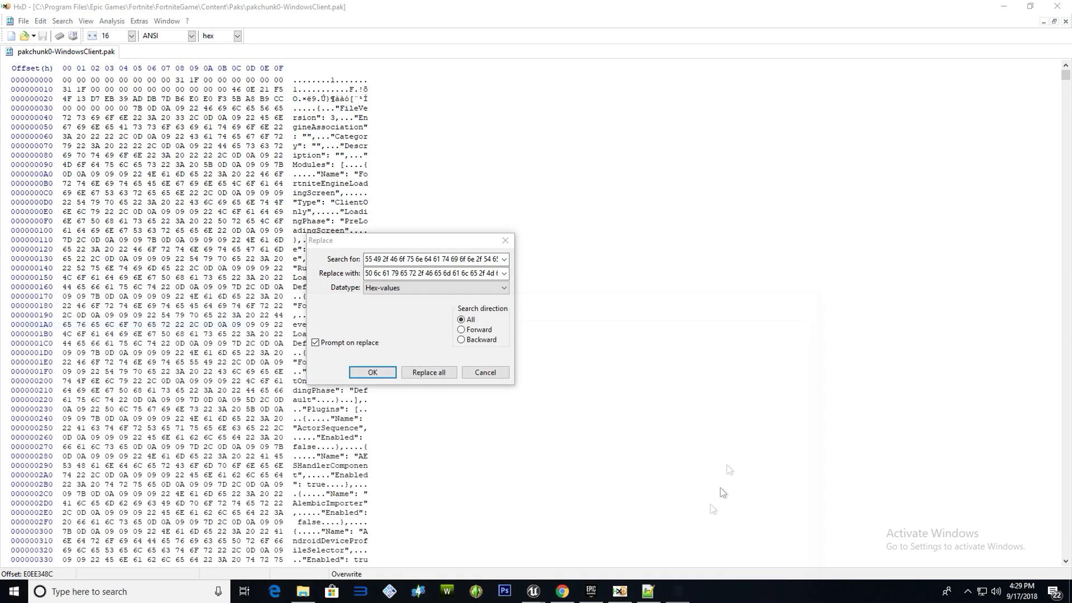
# Copy the first Nog Ops hex line (line 16) from Notepad++ as the replacement value in HxD and replace the found occurrence
pyautogui.click(647, 591)
pyautogui.tripleClick(525, 241)
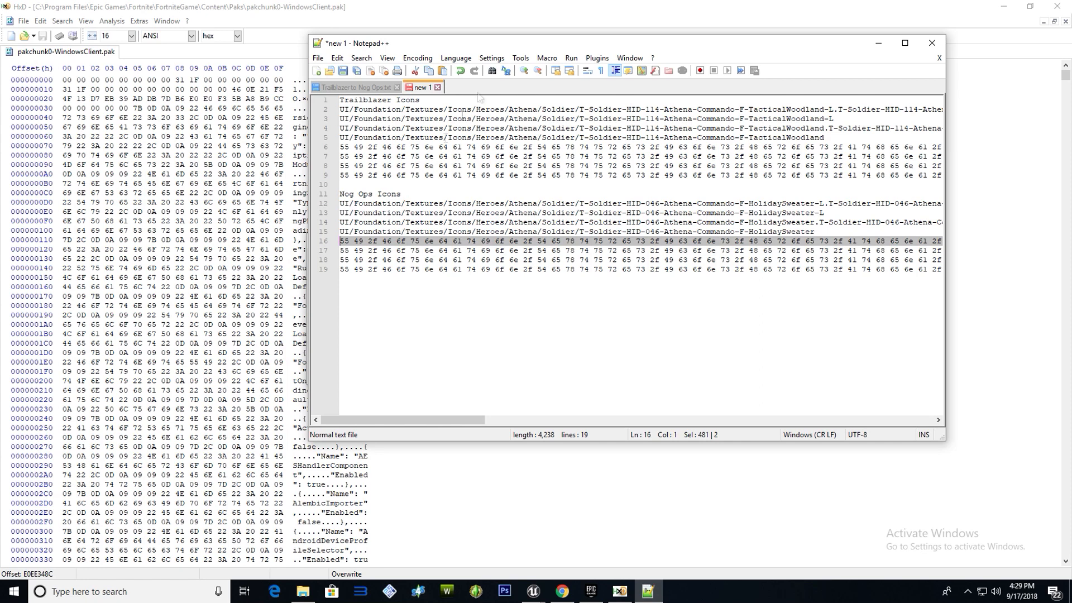
pyautogui.click(549, 3)
pyautogui.click(412, 273)
pyautogui.hotkey('ctrl', 'a')
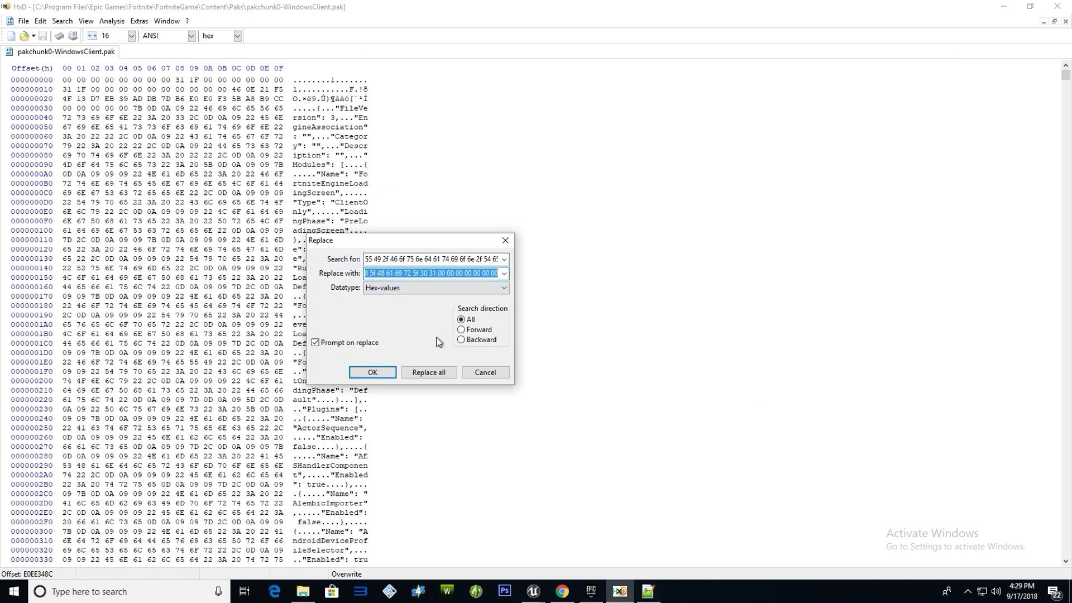
pyautogui.hotkey('ctrl', 'v')
pyautogui.click(372, 372)
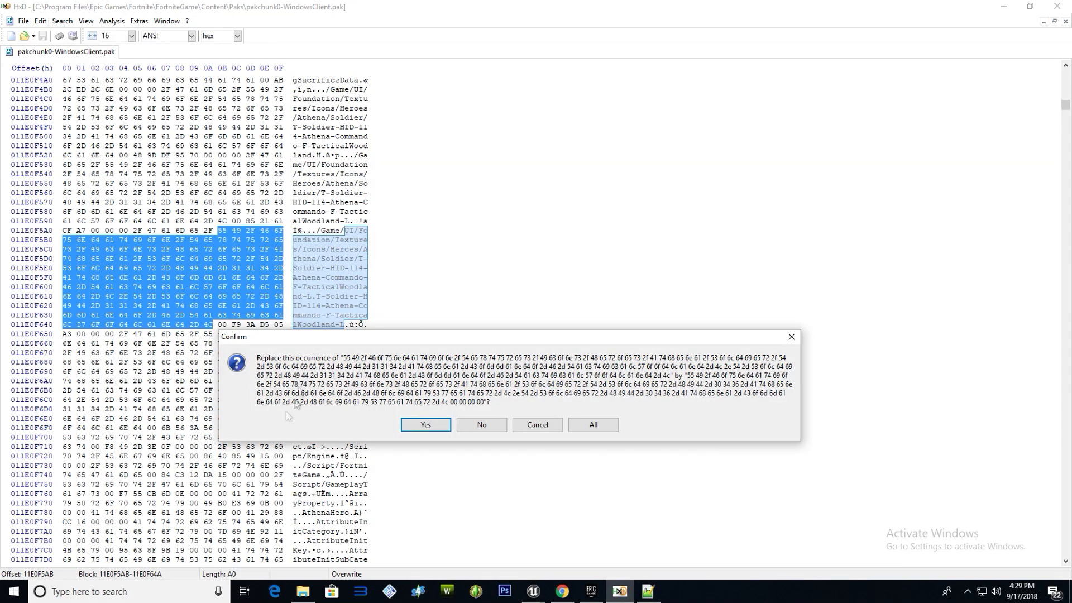
pyautogui.click(415, 427)
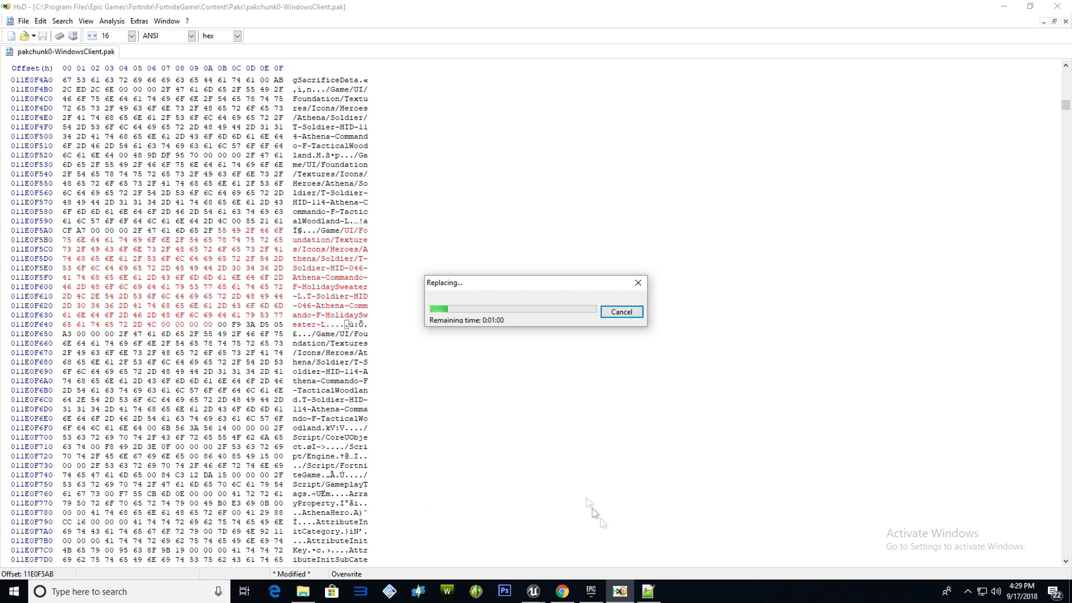
# Copy the second Trailblazer hex line (line 7) from Notepad++ and enter it as the search value of a new replacement in HxD
pyautogui.click(644, 593)
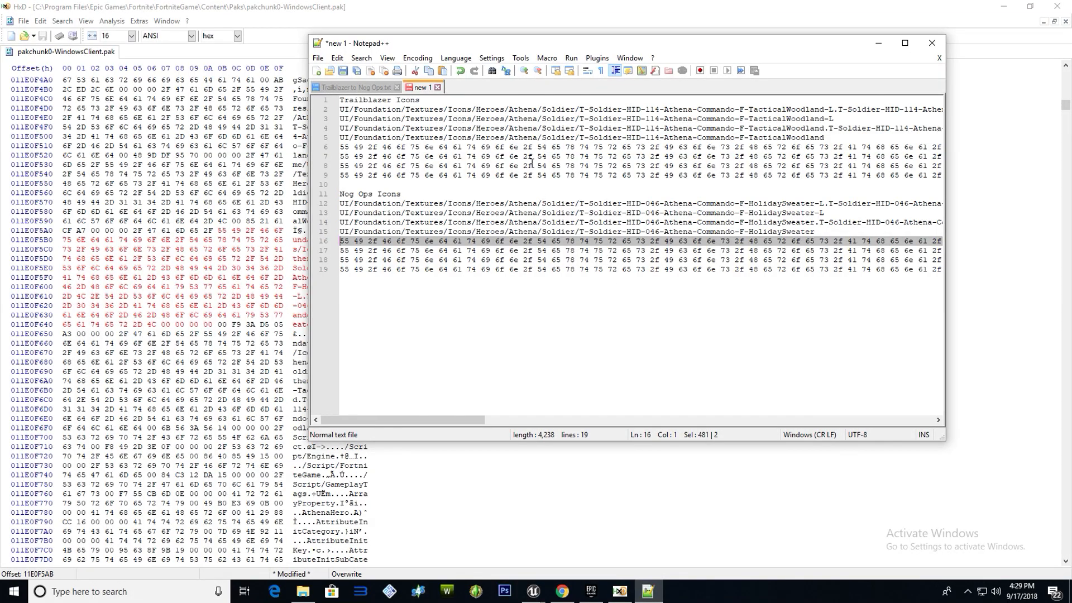
pyautogui.doubleClick(513, 156)
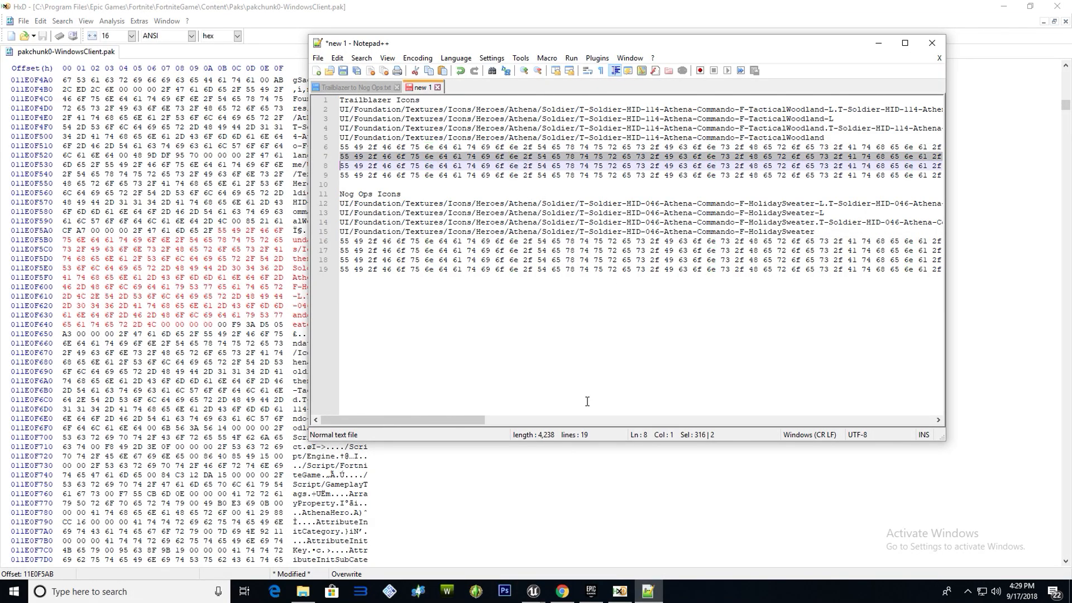
pyautogui.click(387, 10)
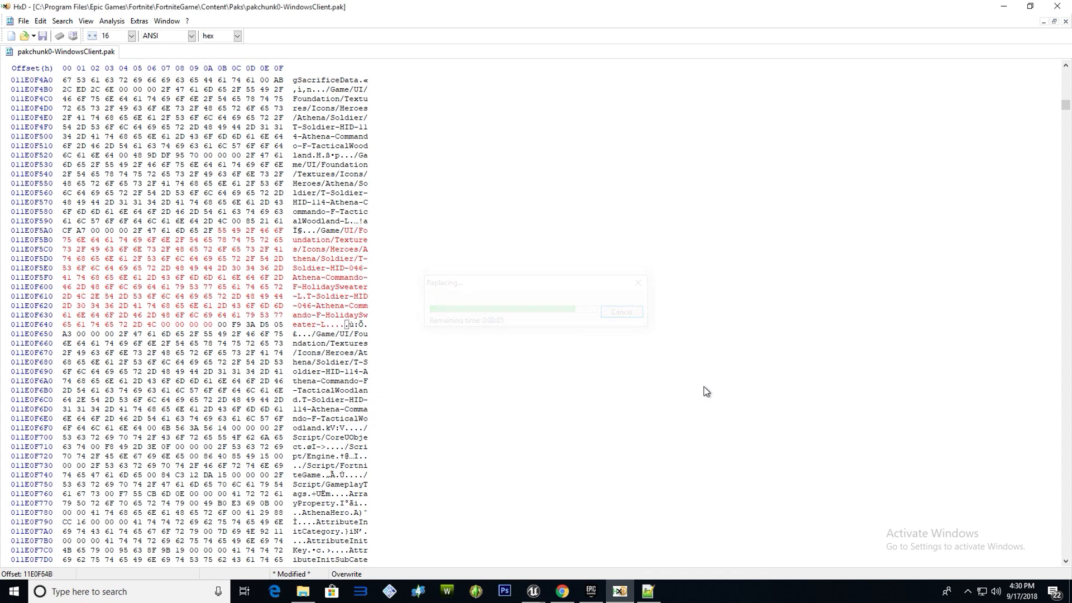
pyautogui.click(70, 23)
pyautogui.click(76, 43)
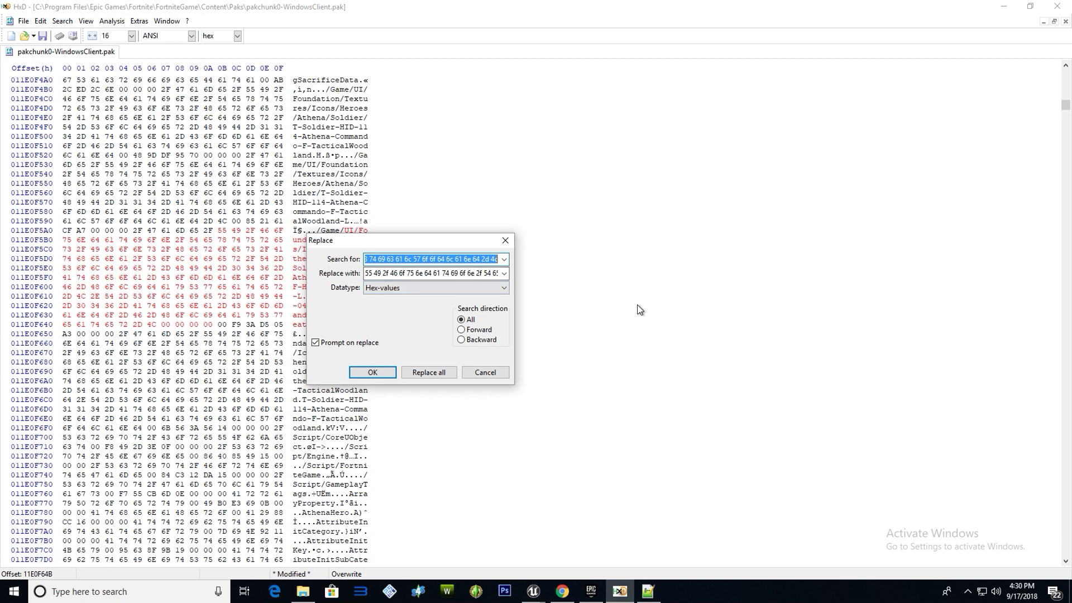
pyautogui.press('Right')
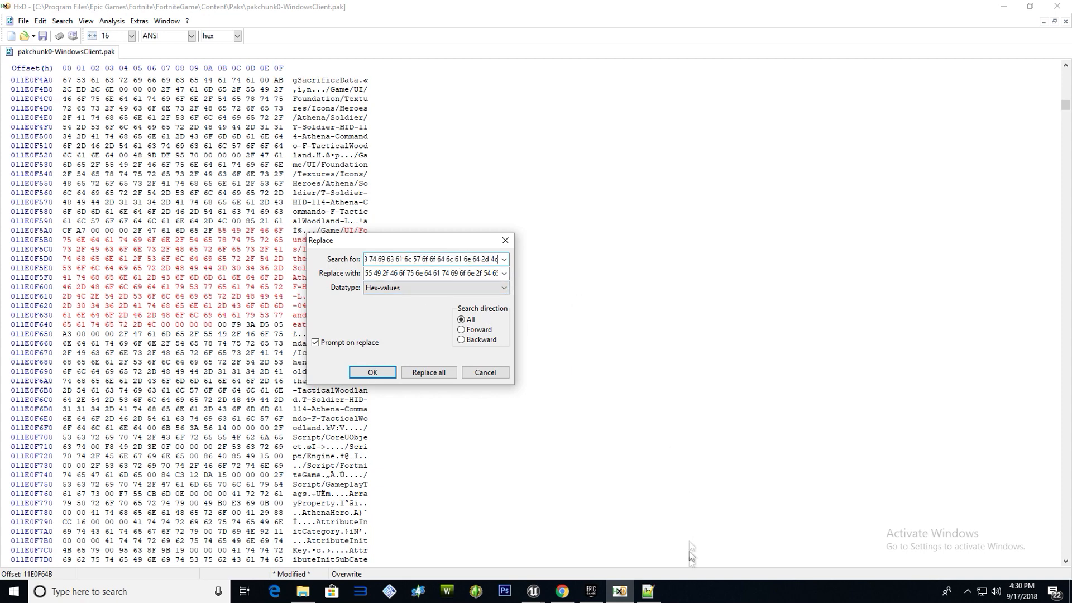
# Use the second Nog Ops hex line (line 17) from Notepad++ as the replacement value in HxD and replace the matched Trailblazer path
pyautogui.click(648, 590)
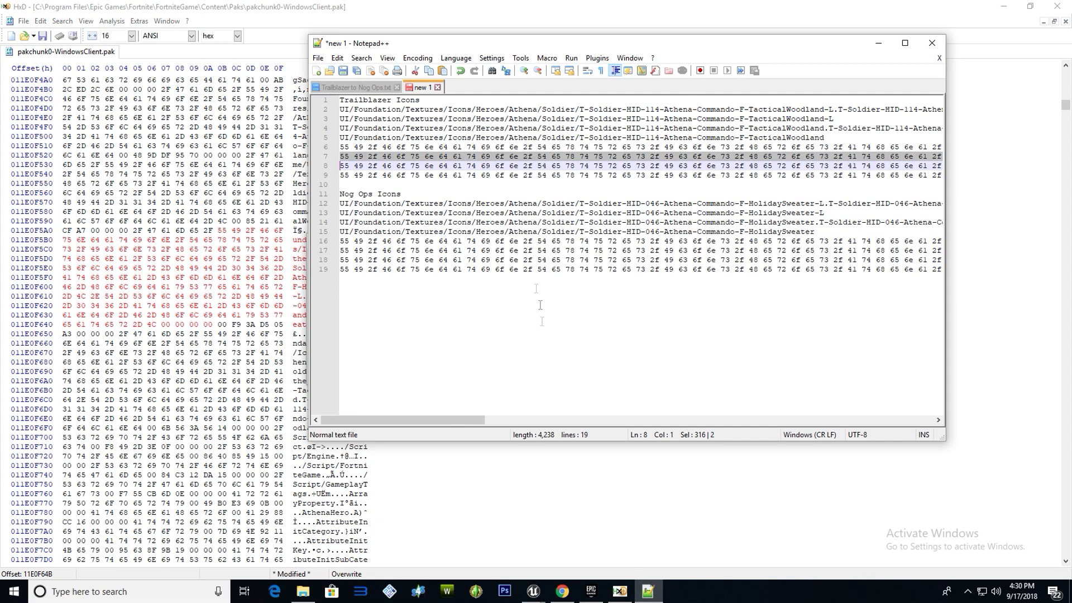
pyautogui.tripleClick(494, 251)
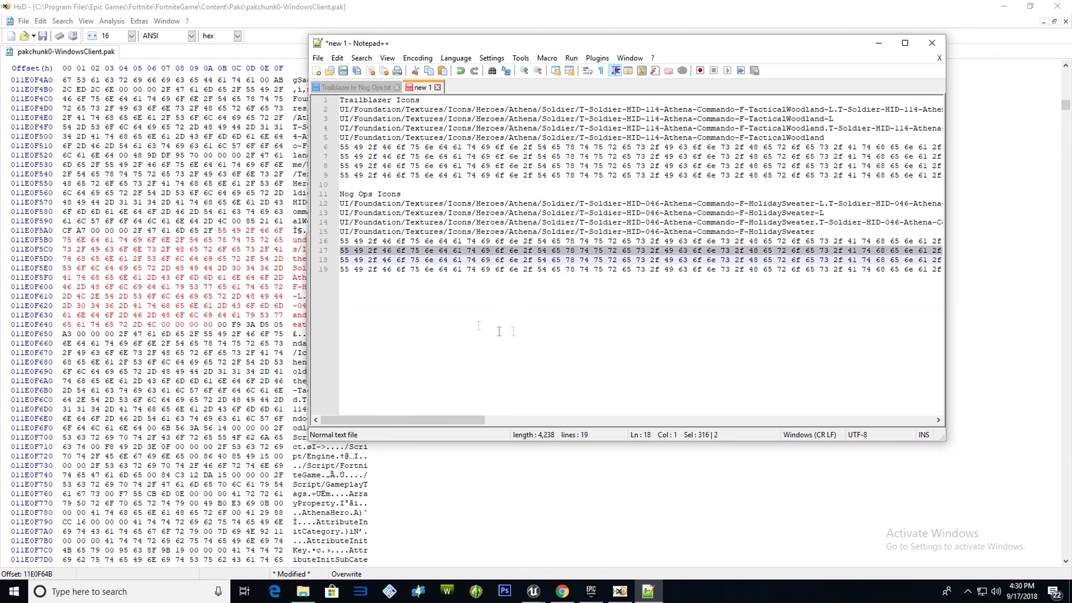
pyautogui.click(366, 12)
pyautogui.click(403, 274)
pyautogui.hotkey('ctrl', 'a')
pyautogui.hotkey('ctrl', 'v')
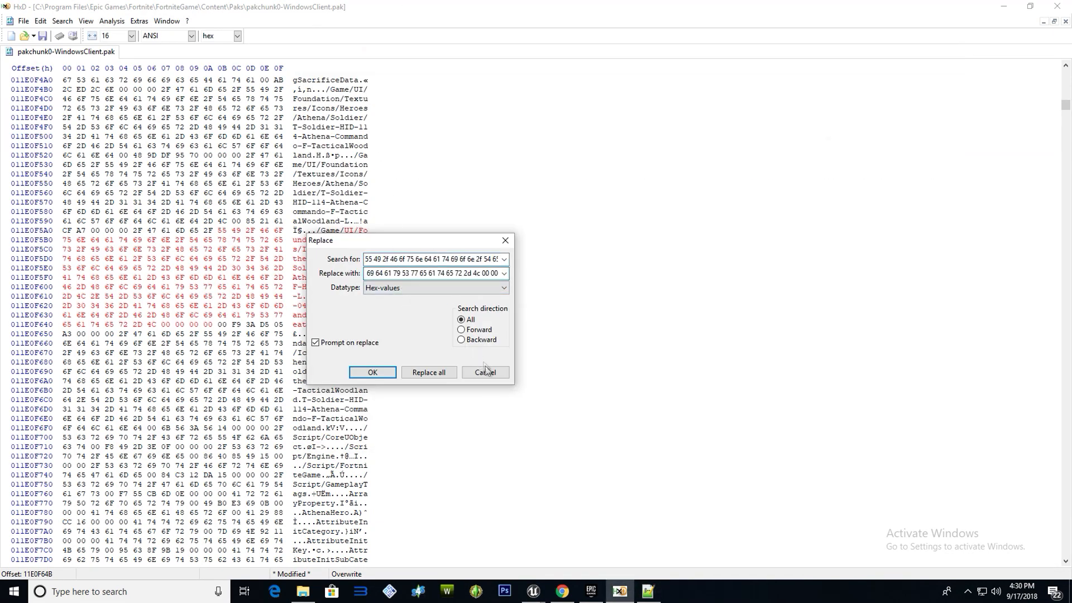
pyautogui.click(373, 371)
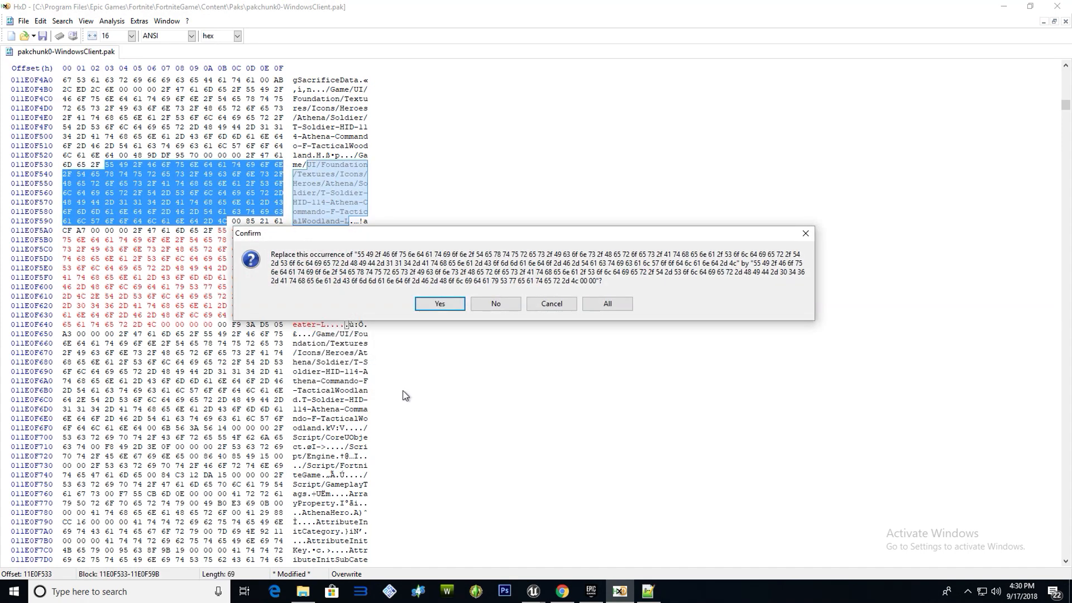
pyautogui.click(439, 304)
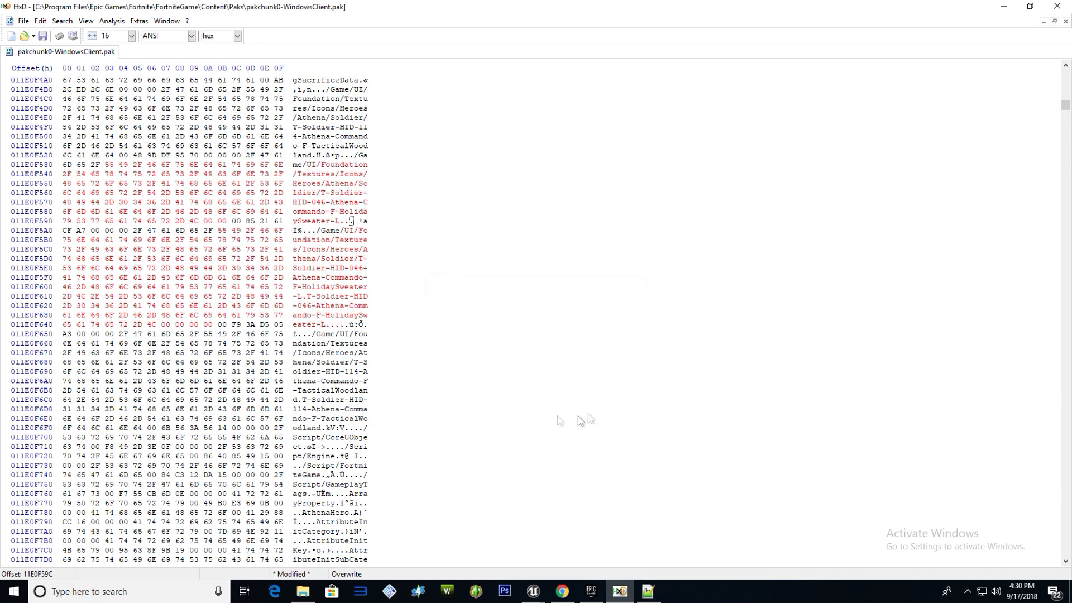
# Copy the third Trailblazer hex line (line 8) from Notepad++ and set it as the search value of another replacement in HxD
pyautogui.click(62, 22)
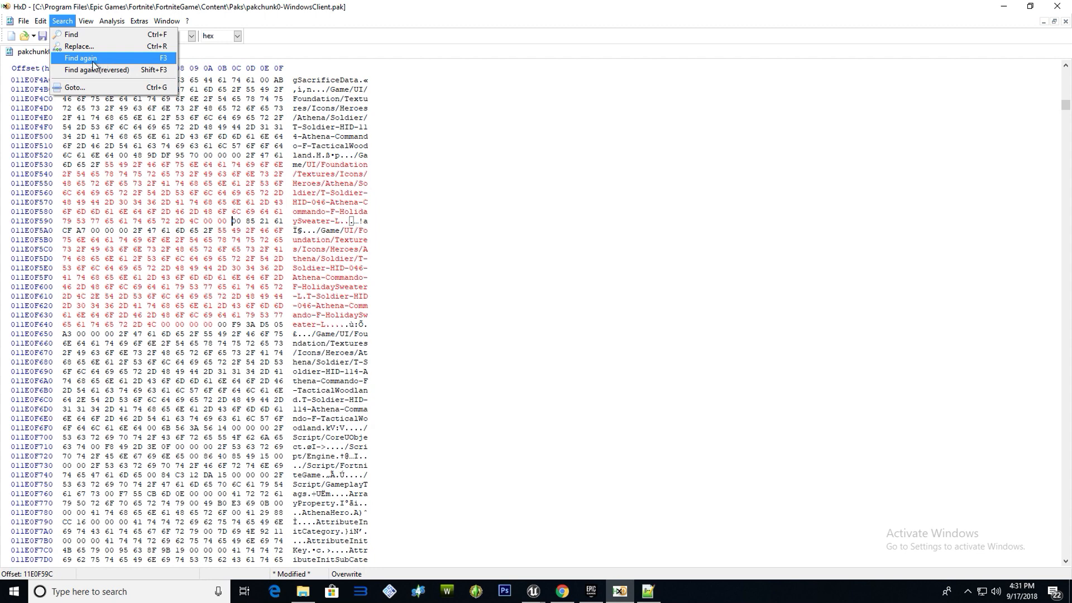
pyautogui.click(647, 591)
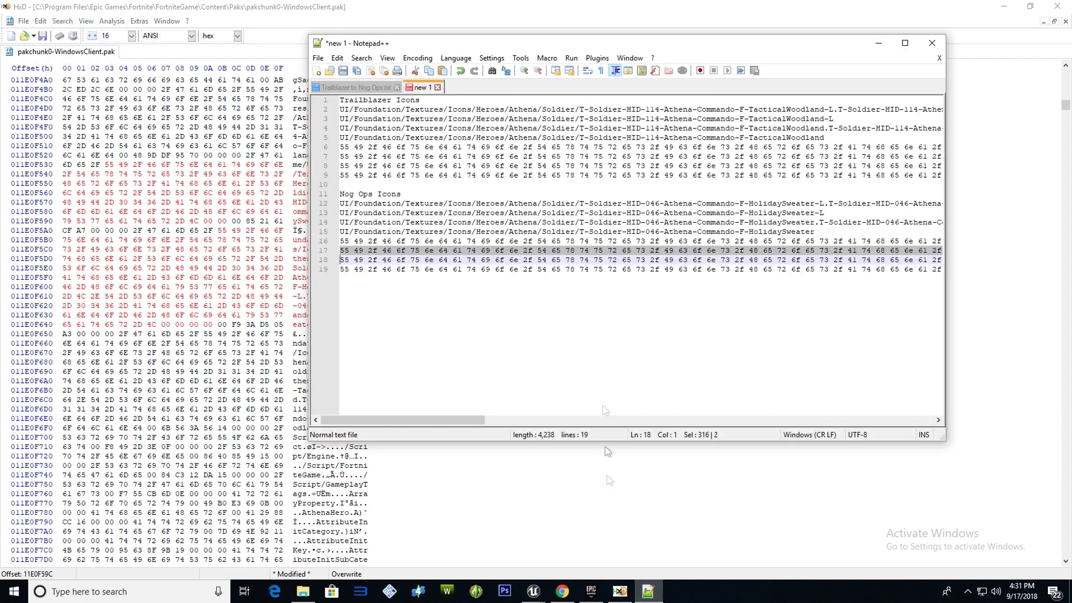
pyautogui.tripleClick(530, 164)
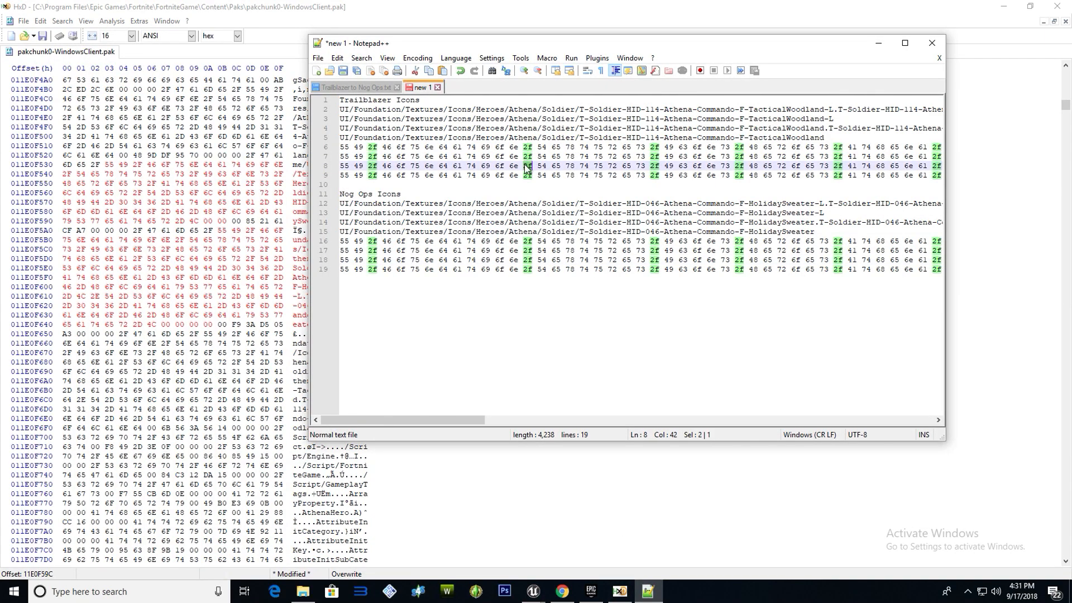
pyautogui.click(274, 8)
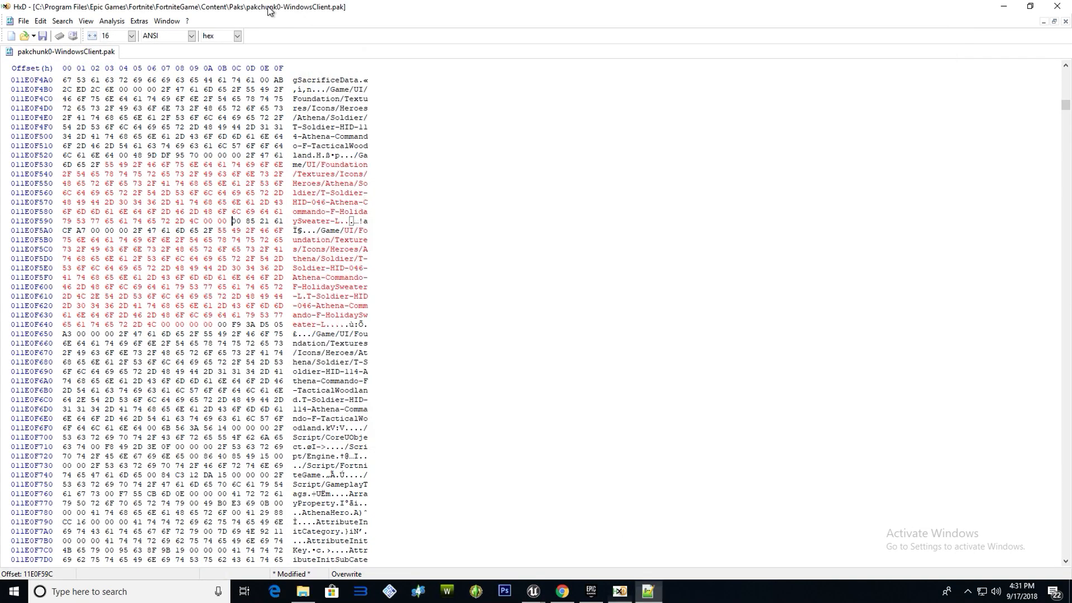
pyautogui.click(62, 20)
pyautogui.click(84, 49)
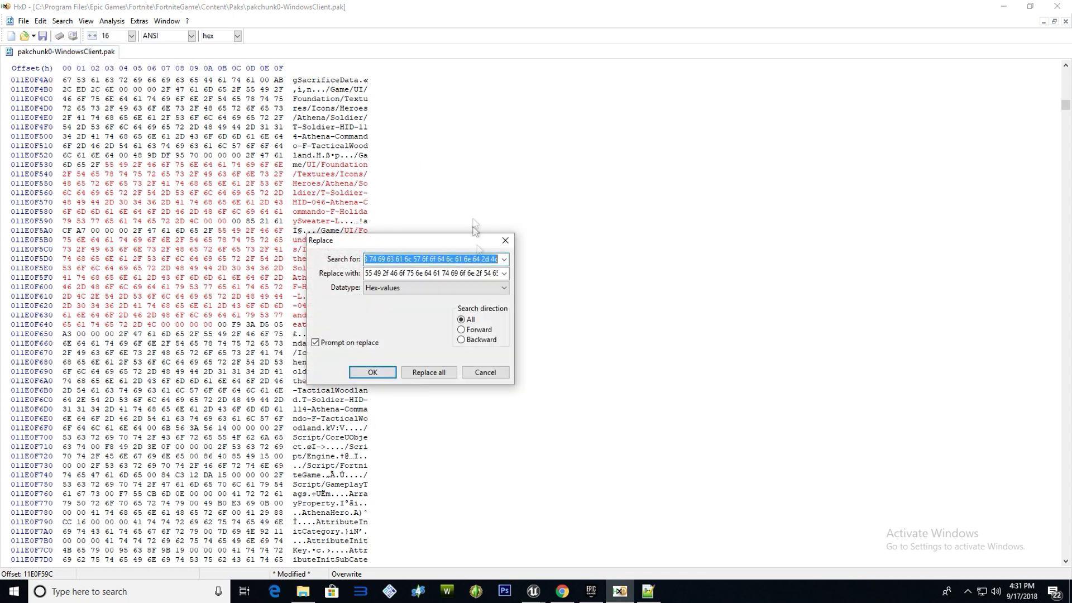
pyautogui.hotkey('ctrl', 'v')
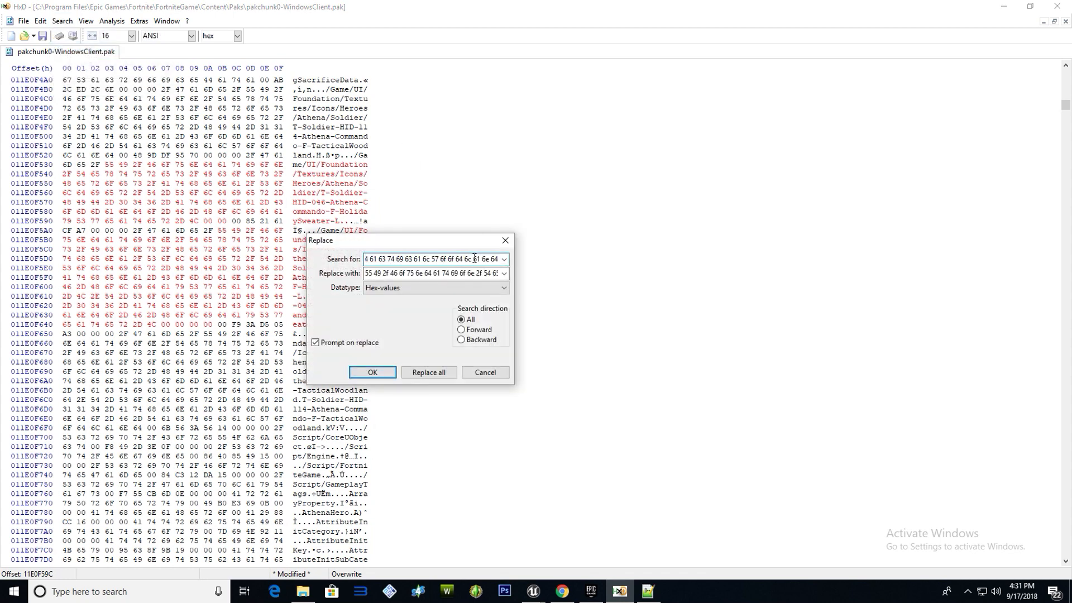
# Use the third Nog Ops hex line (line 18) from Notepad++ as the replacement value in HxD and replace the matched Trailblazer path
pyautogui.click(430, 274)
pyautogui.hotkey('ctrl', 'c')
pyautogui.click(649, 592)
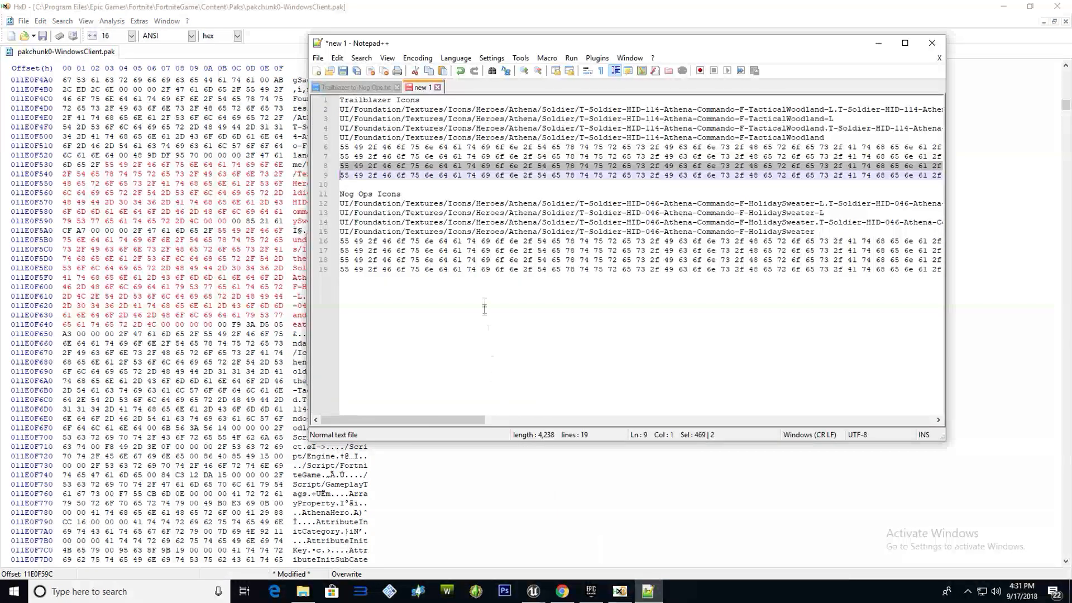
pyautogui.tripleClick(448, 262)
pyautogui.doubleClick(448, 261)
pyautogui.tripleClick(450, 262)
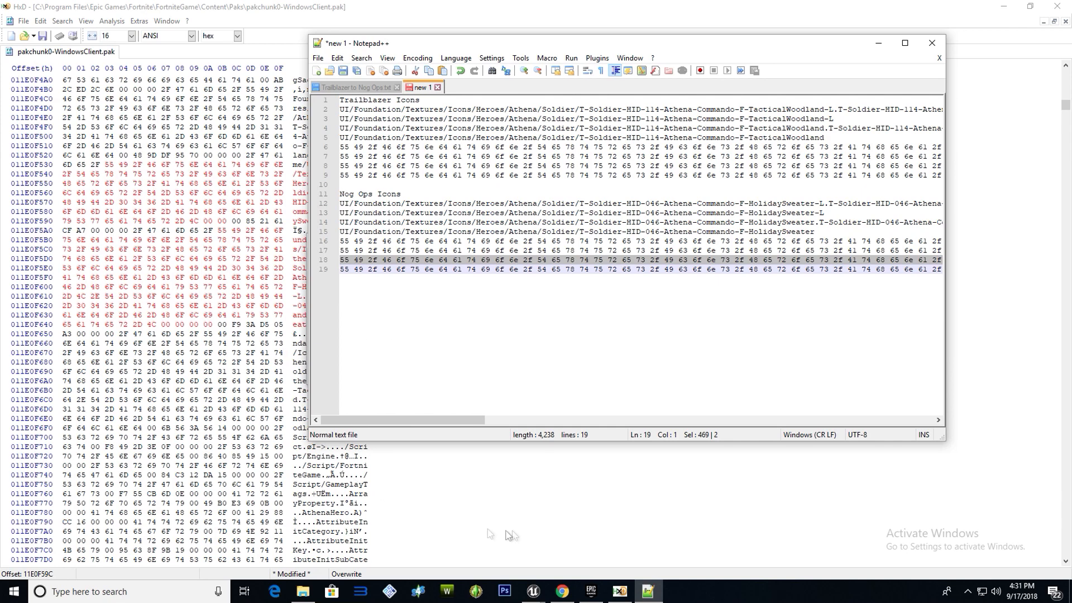
pyautogui.click(620, 591)
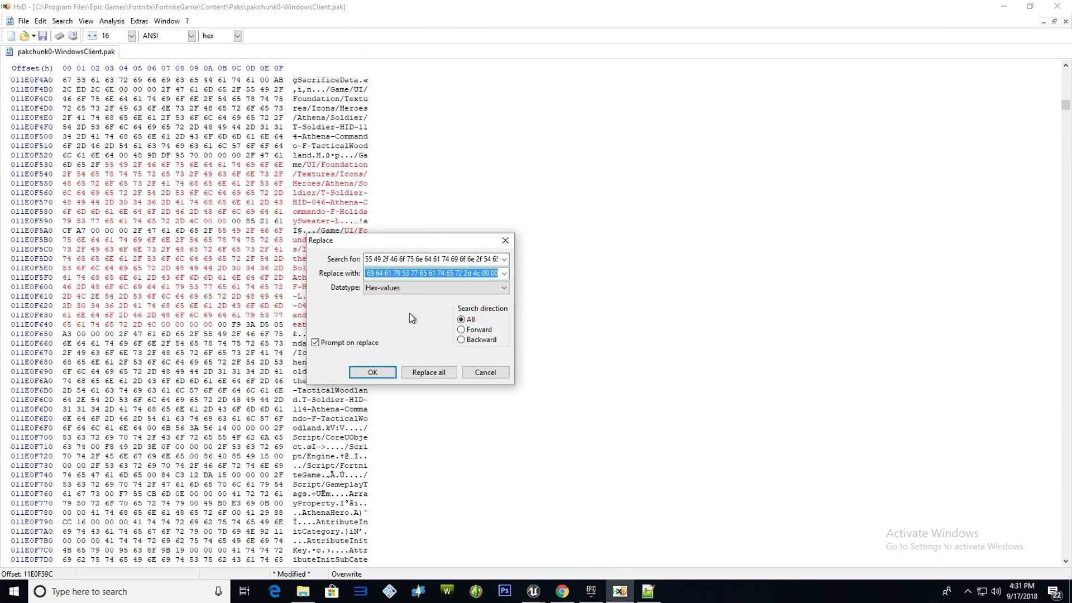
pyautogui.hotkey('ctrl', 'v')
pyautogui.click(387, 372)
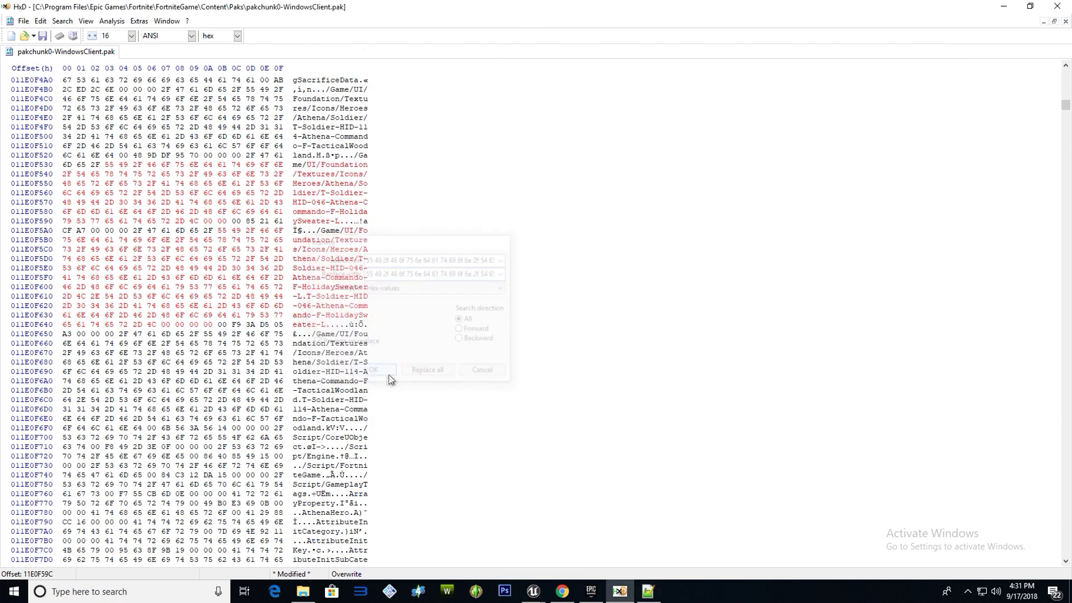
pyautogui.click(357, 528)
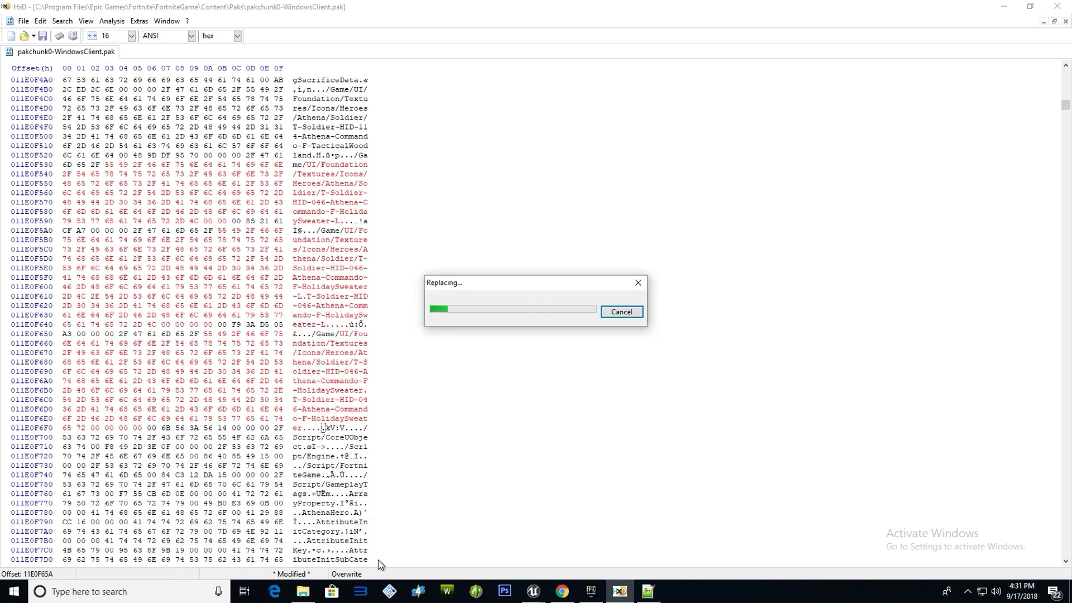
# Copy the fourth Trailblazer hex line (line 9) from Notepad++ and enter it as the search value of a new replacement in HxD
pyautogui.click(647, 591)
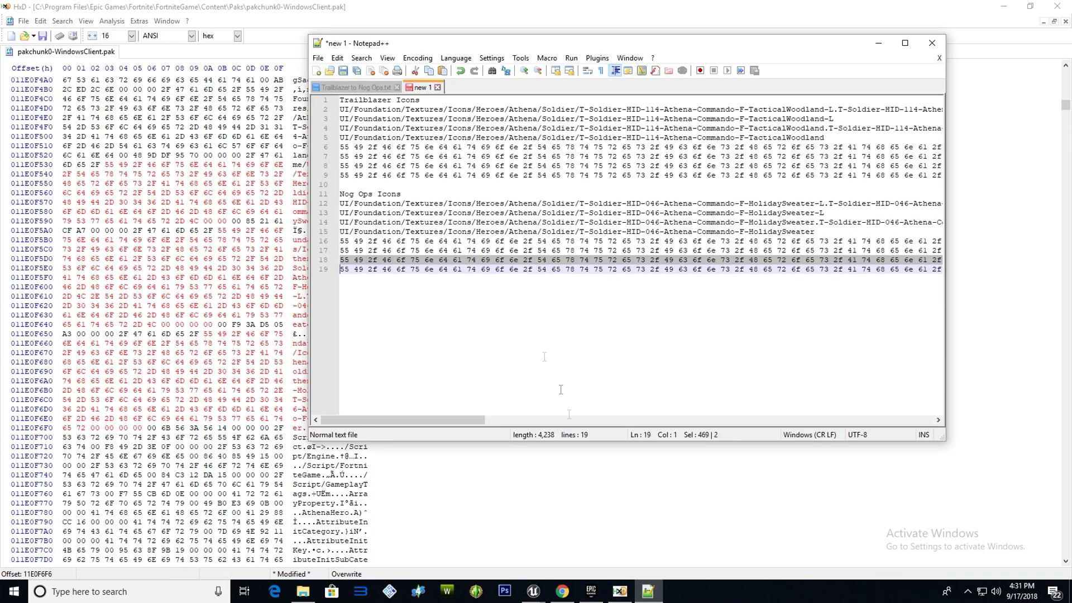
pyautogui.tripleClick(484, 178)
pyautogui.rightClick(484, 177)
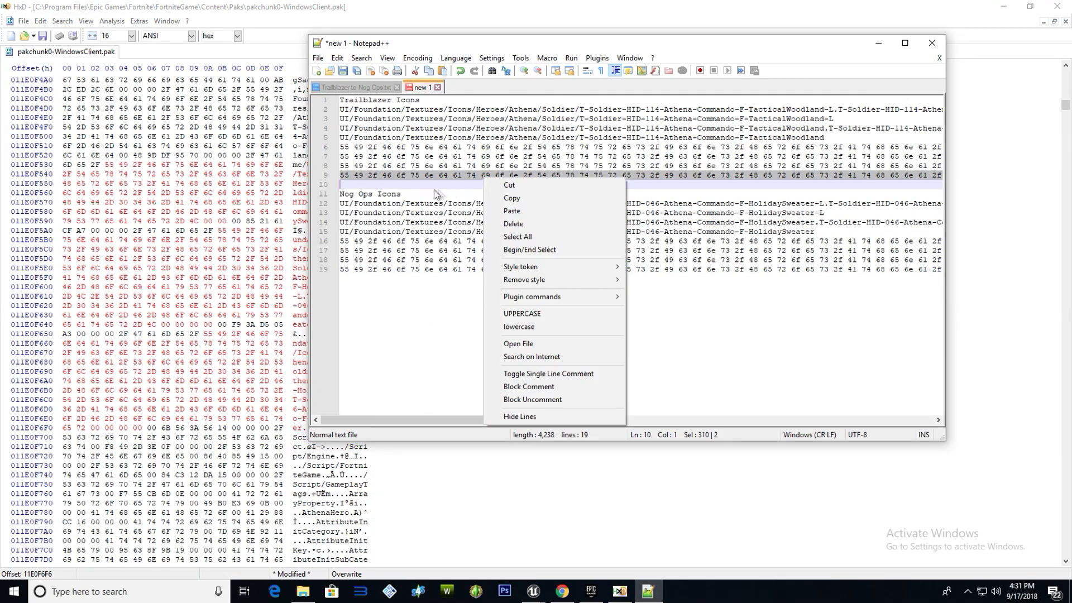
pyautogui.click(512, 198)
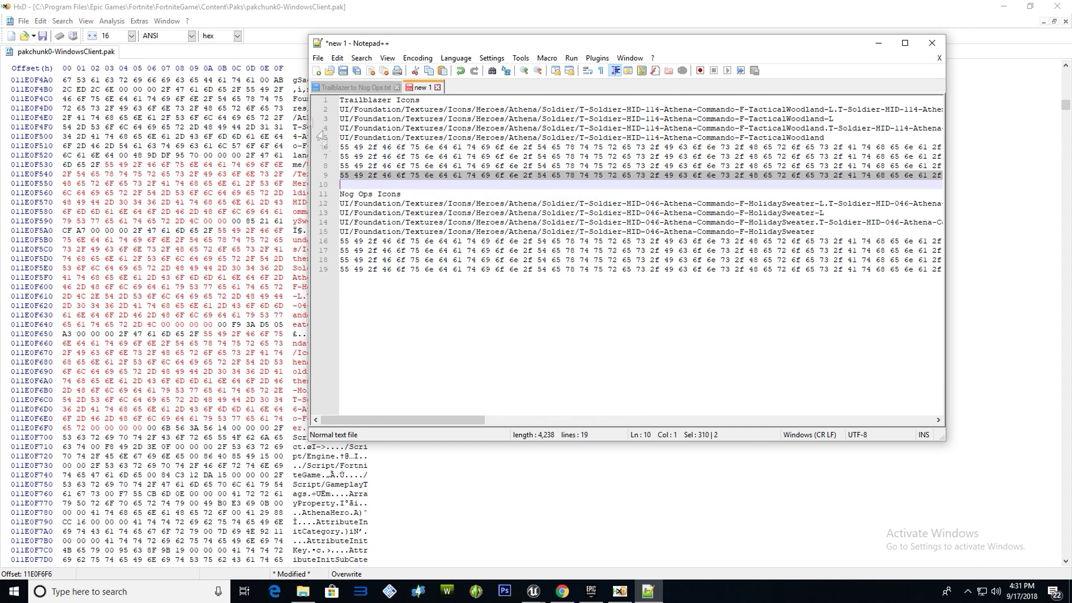
pyautogui.click(244, 23)
pyautogui.click(63, 21)
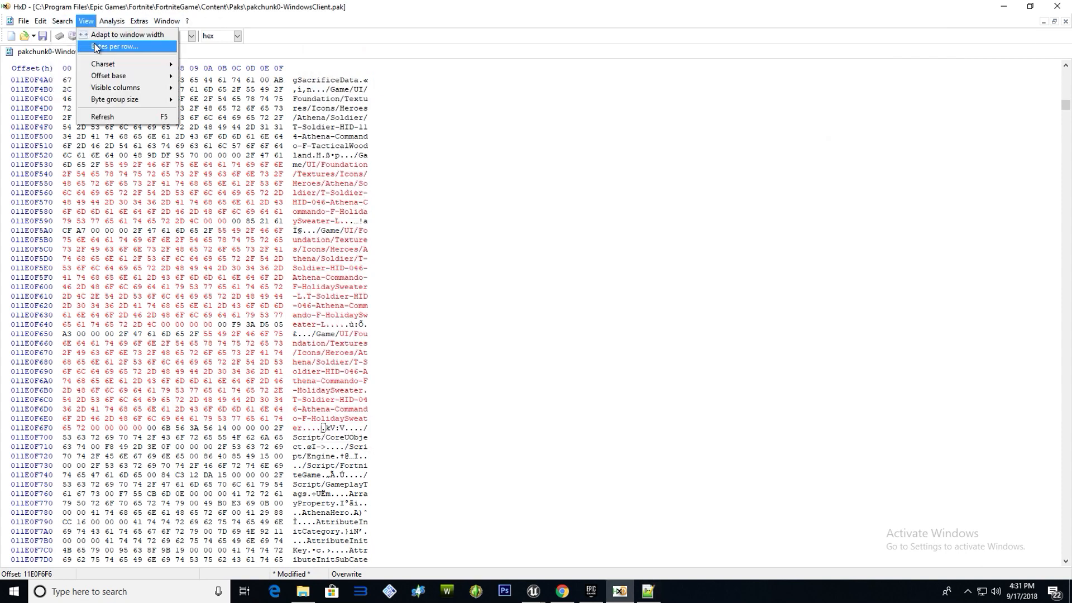
pyautogui.click(105, 46)
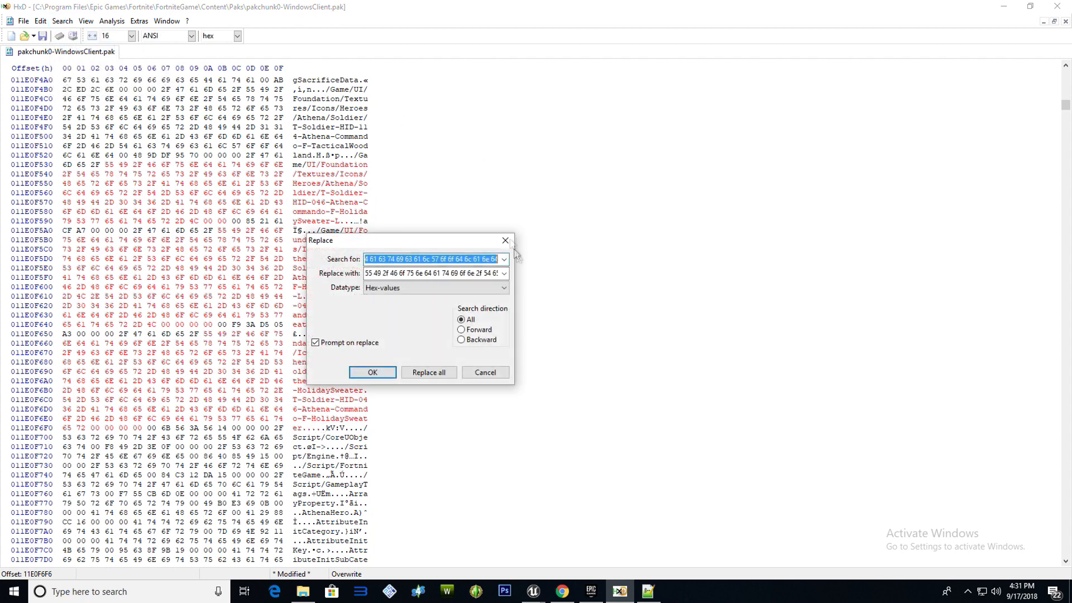
pyautogui.hotkey('ctrl', 'v')
# Copy the fourth Nog Ops hex line (line 19) from Notepad++ as the replacement value in HxD and replace the found occurrence
pyautogui.click(647, 591)
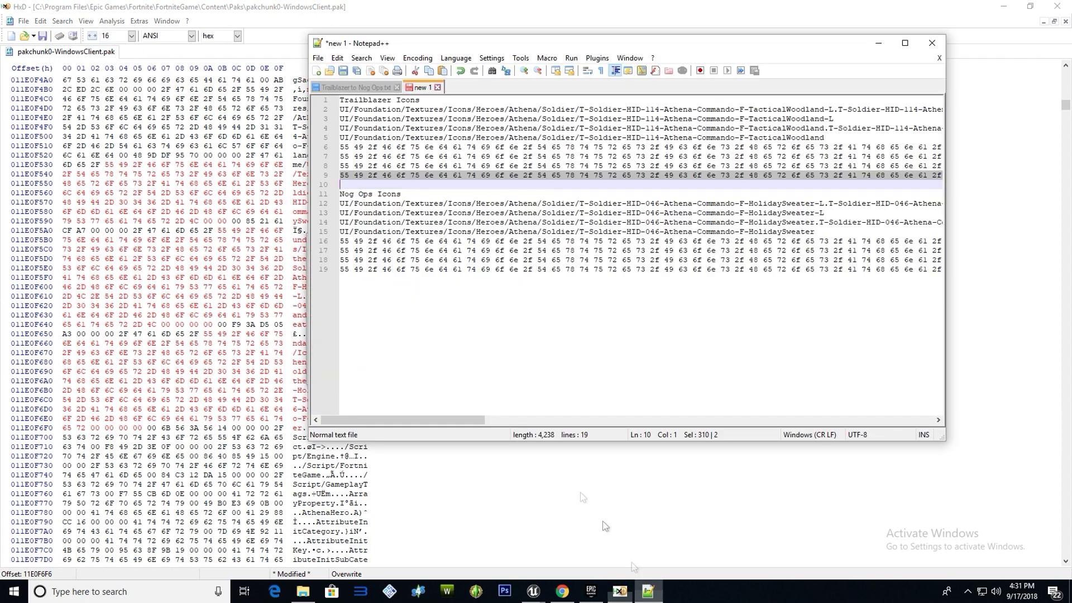
pyautogui.tripleClick(452, 269)
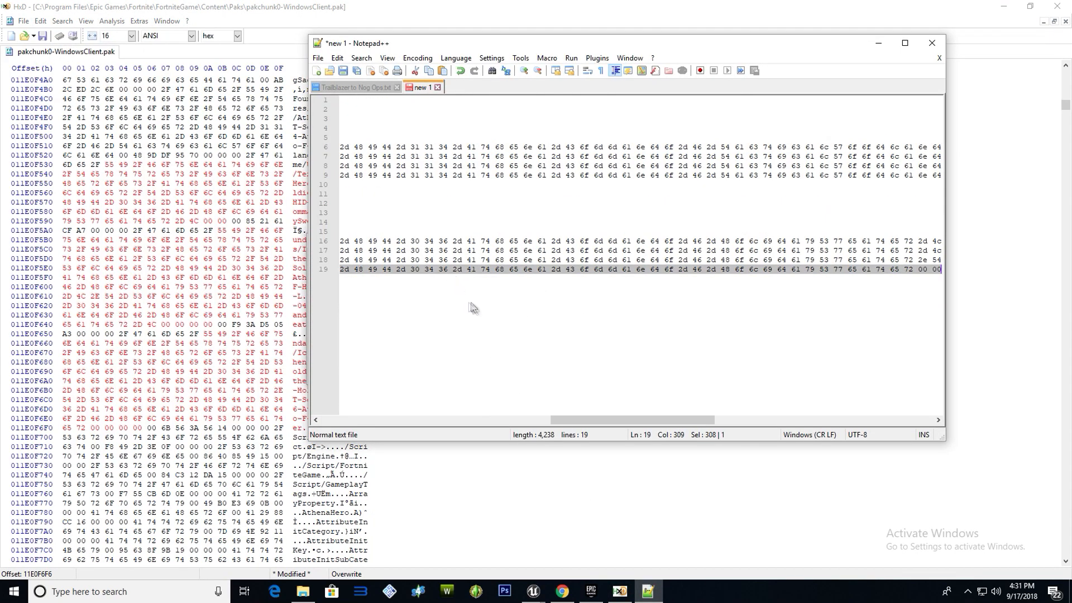
pyautogui.click(620, 591)
pyautogui.click(463, 272)
pyautogui.hotkey('ctrl', 'v')
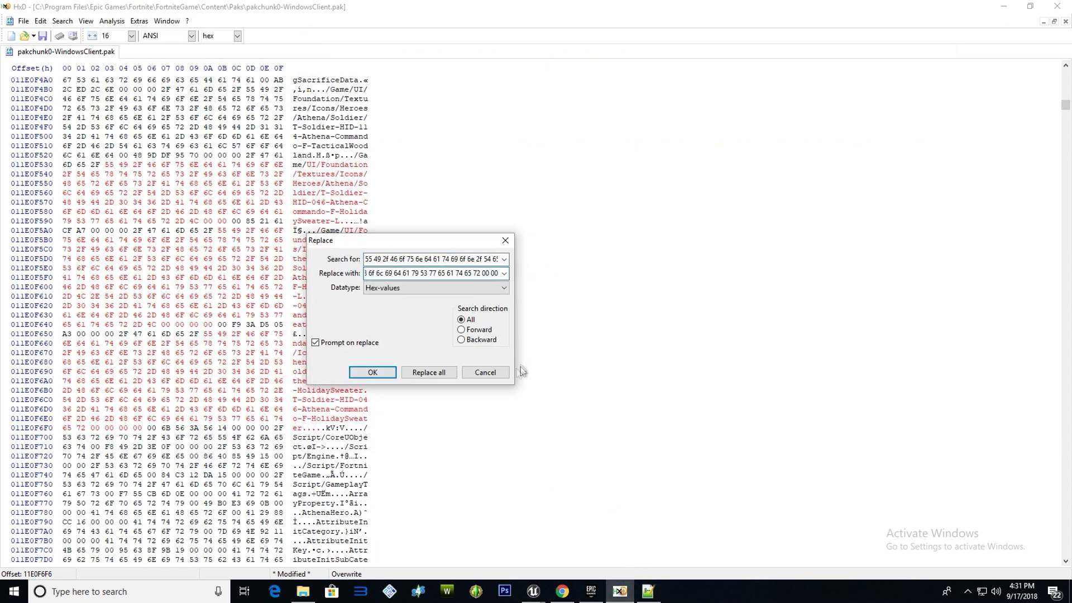
pyautogui.click(372, 372)
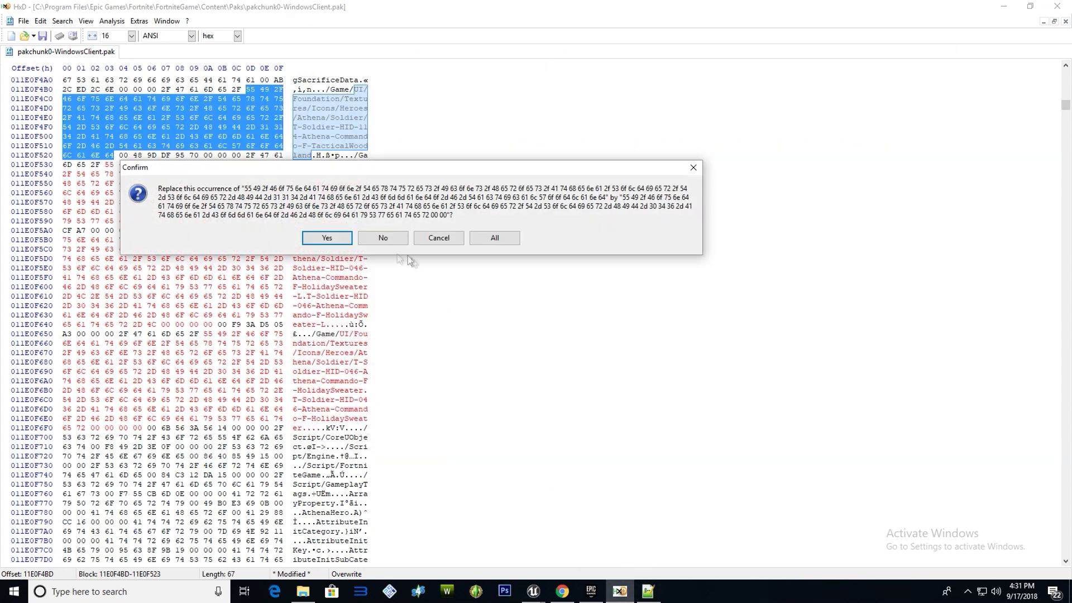
pyautogui.click(334, 235)
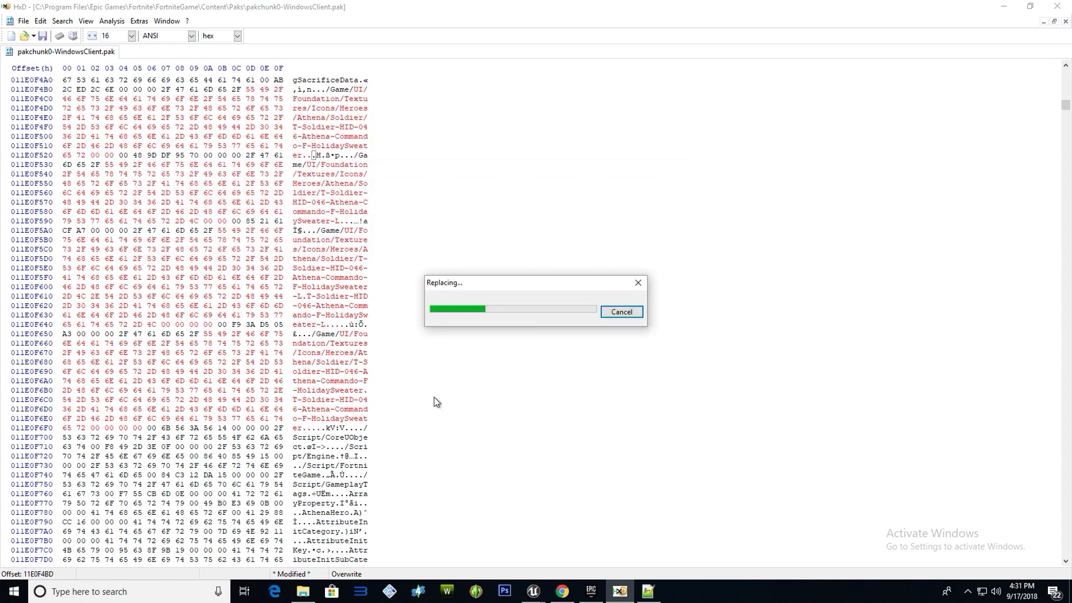
# Save the modified pakchunk0-WindowsClient.pak and launch Fortnite from the Epic Games Launcher
pyautogui.click(23, 22)
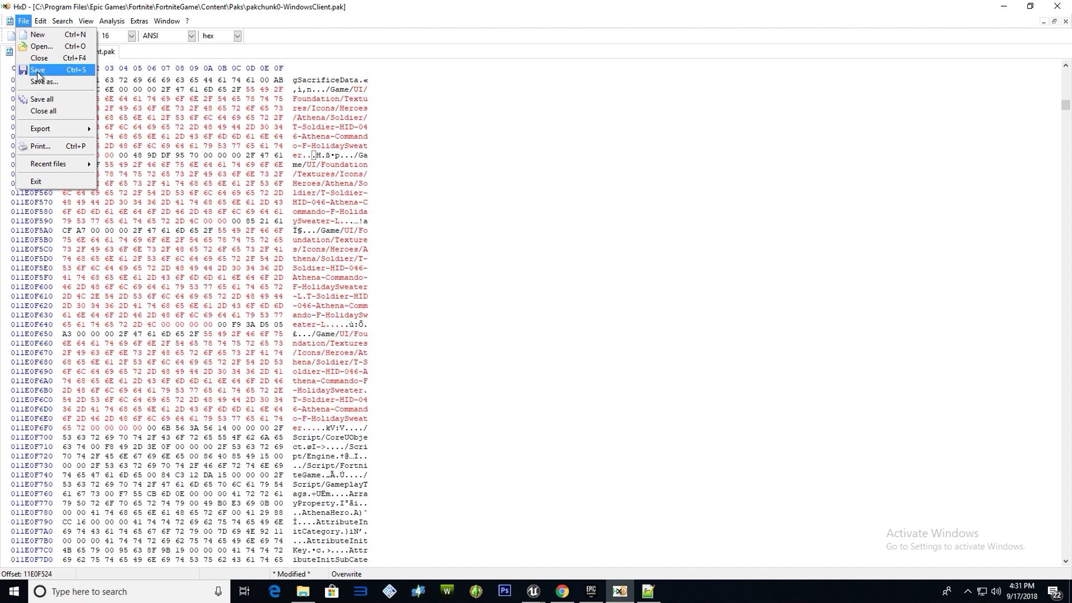
pyautogui.click(38, 70)
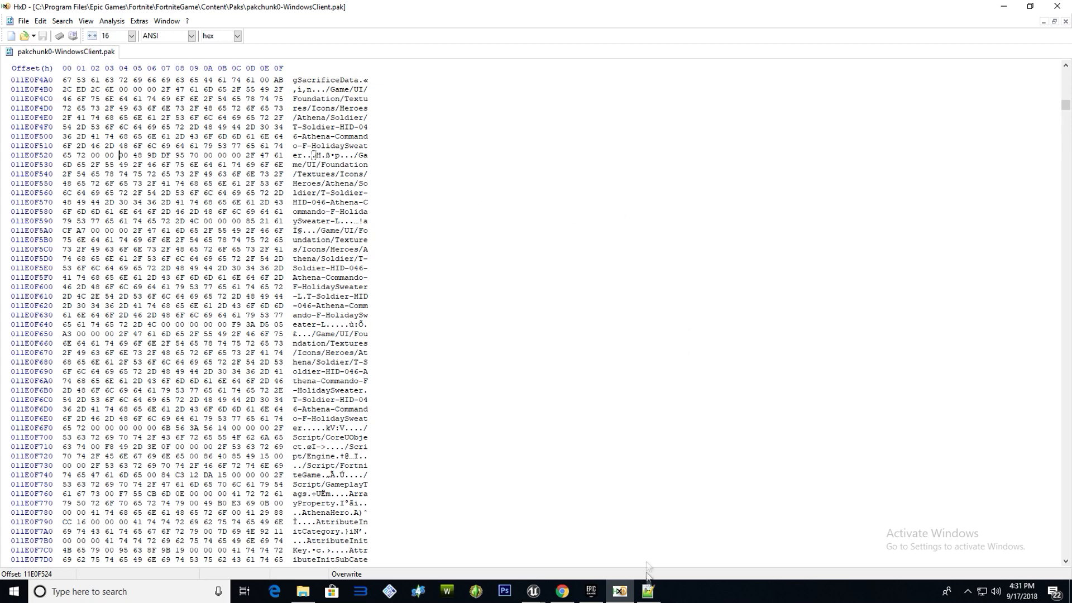
pyautogui.click(591, 591)
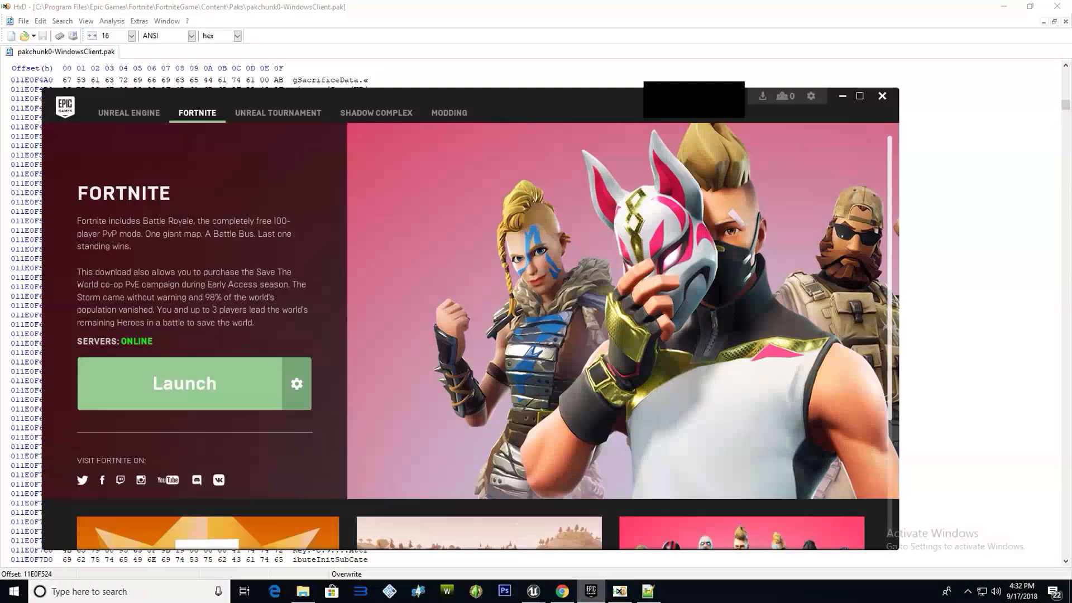
pyautogui.click(205, 393)
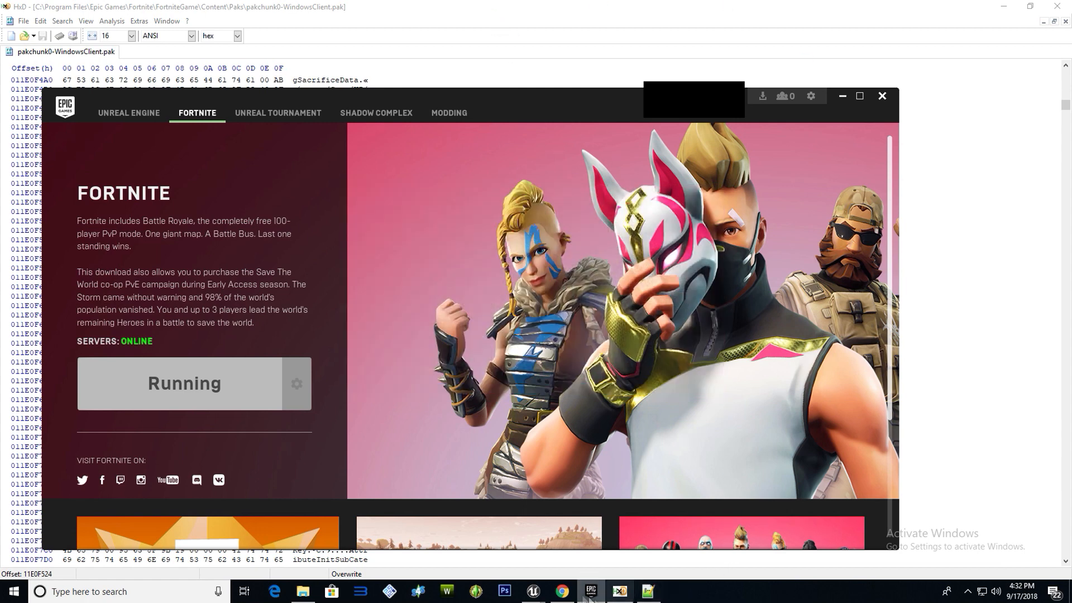
pyautogui.moveTo(533, 591)
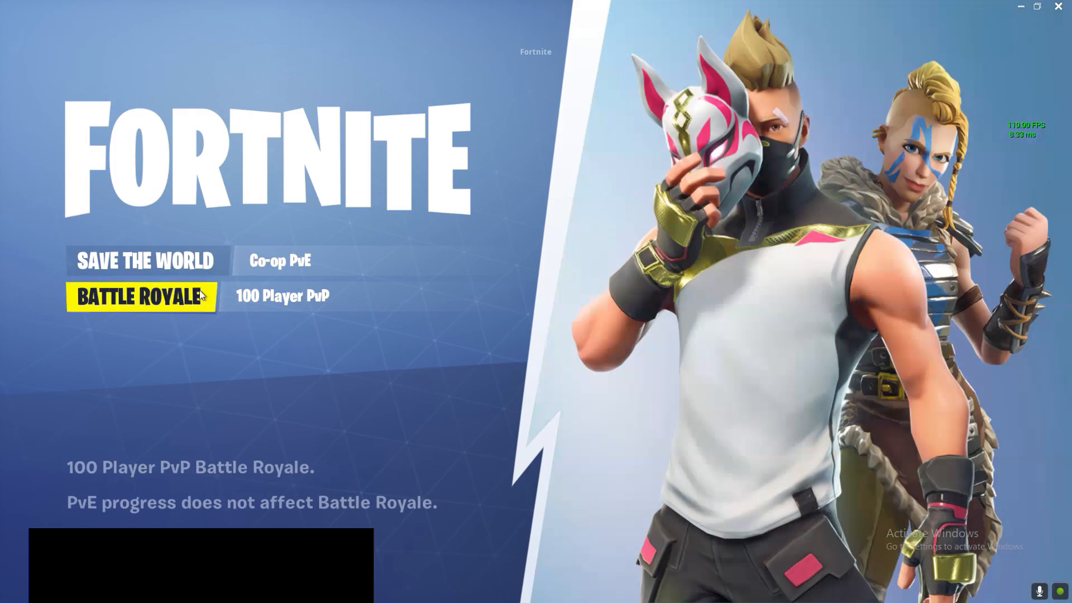
# Enter Battle Royale mode, dismiss the High Stakes news page and open the Locker
pyautogui.click(199, 289)
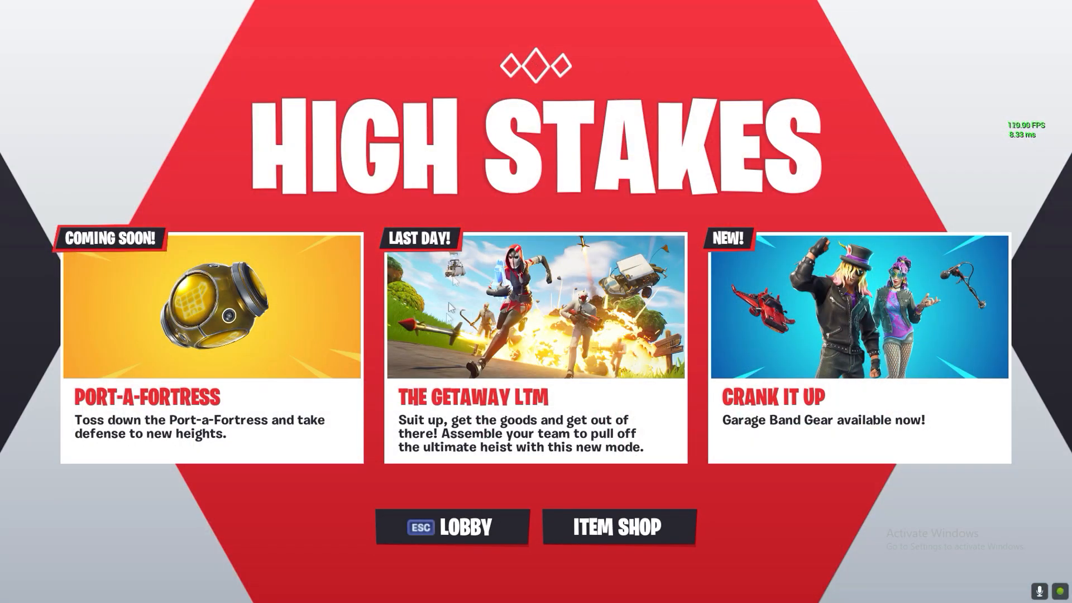
pyautogui.press('Escape')
pyautogui.click(548, 60)
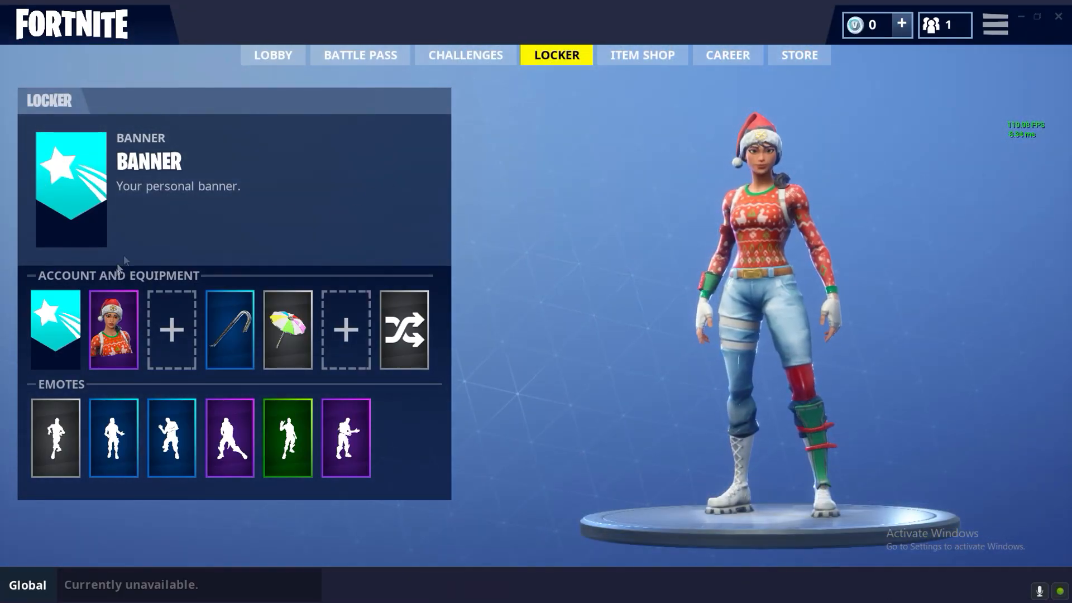
# Open the outfit selection, mark the Trailblazer outfit as a favorite and save the selection
pyautogui.click(114, 315)
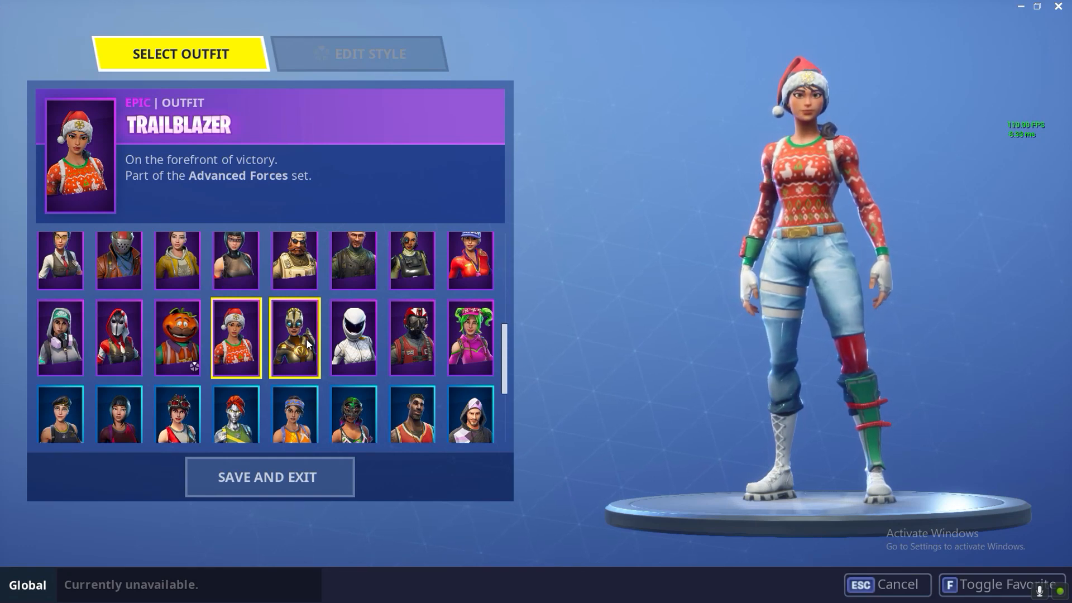
pyautogui.scroll(3, 278, 340)
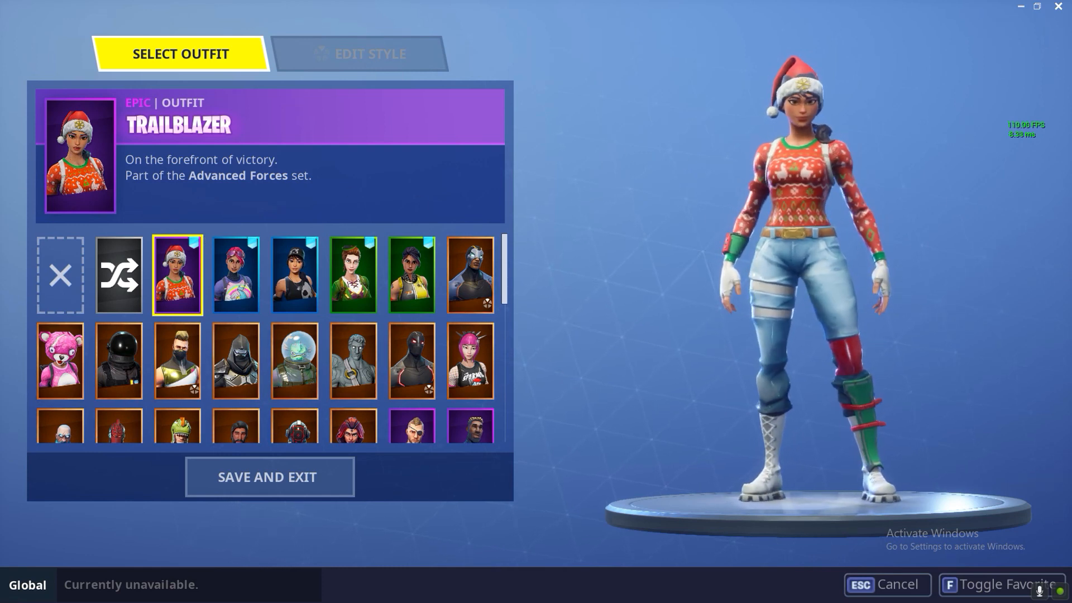
pyautogui.click(328, 478)
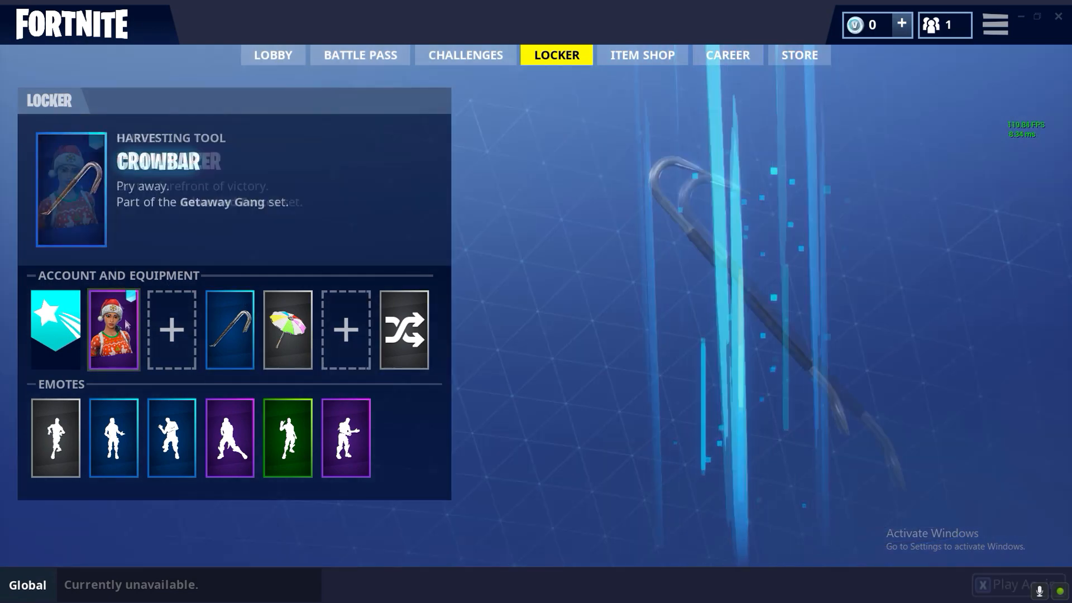
# Reopen the outfit selection, browse the outfits and preview the Squad Leader outfit
pyautogui.click(98, 355)
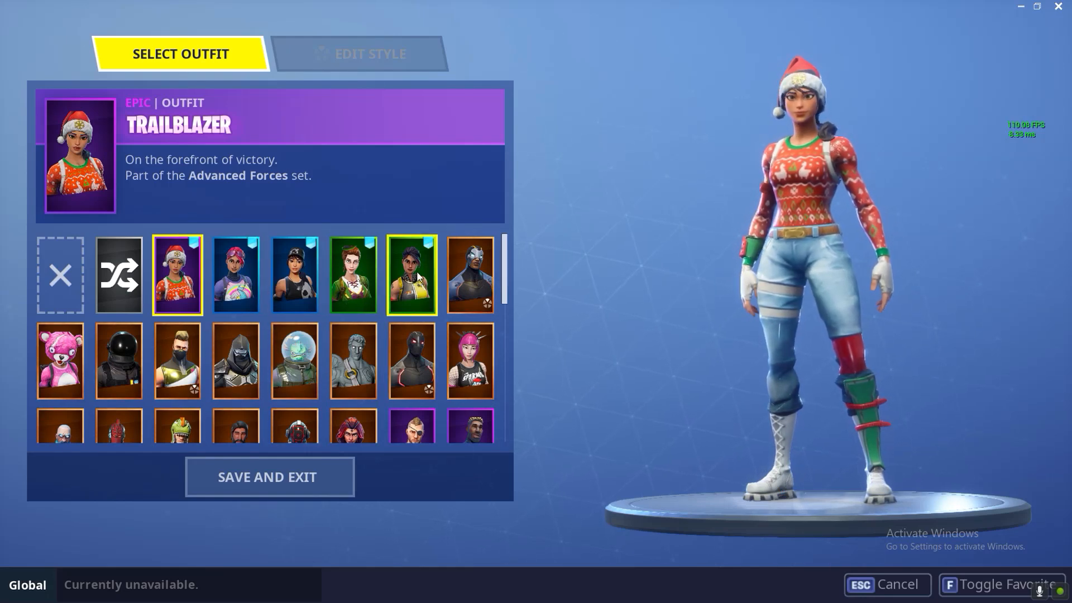
pyautogui.scroll(-3, 402, 363)
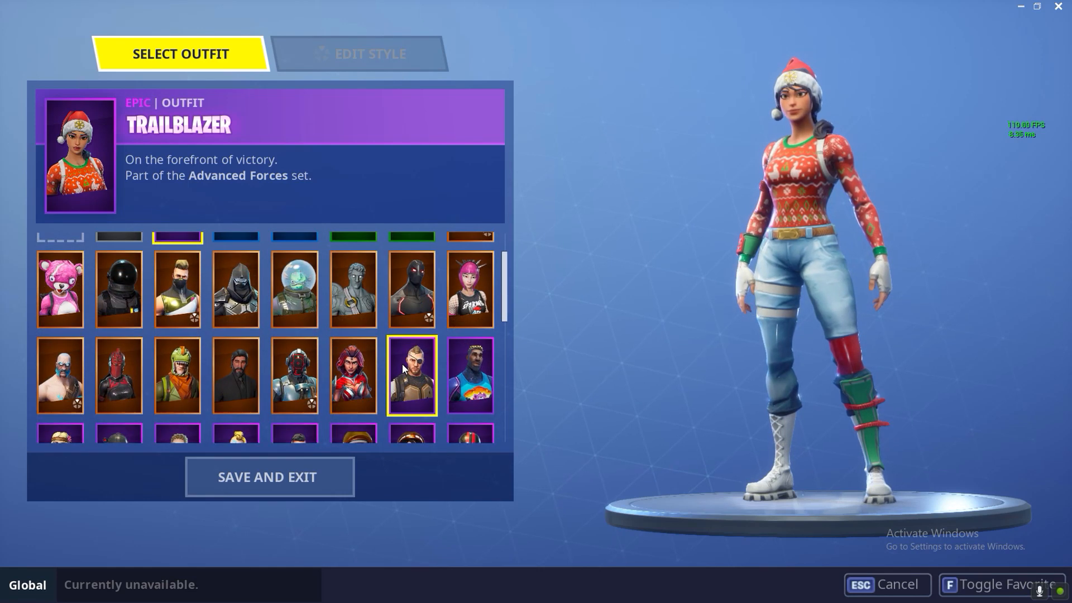
pyautogui.scroll(1, 406, 371)
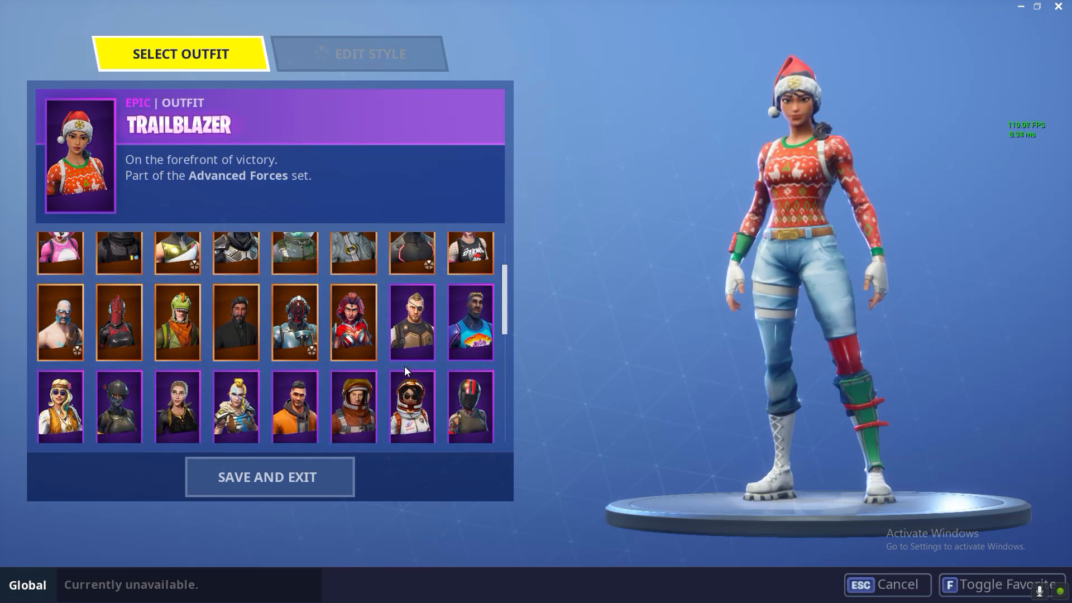
pyautogui.scroll(-3, 313, 397)
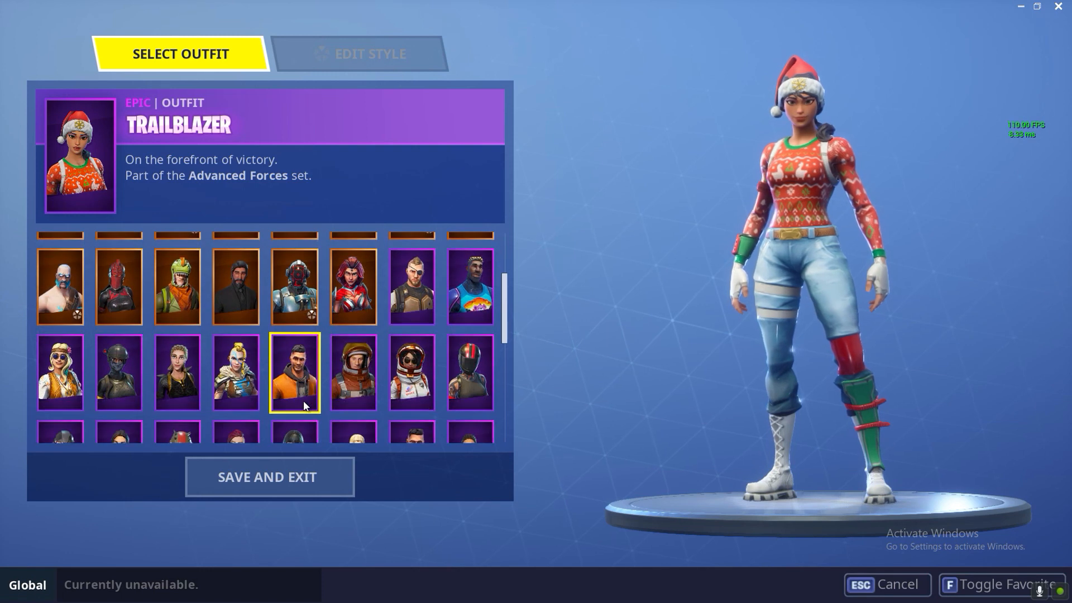
pyautogui.click(389, 385)
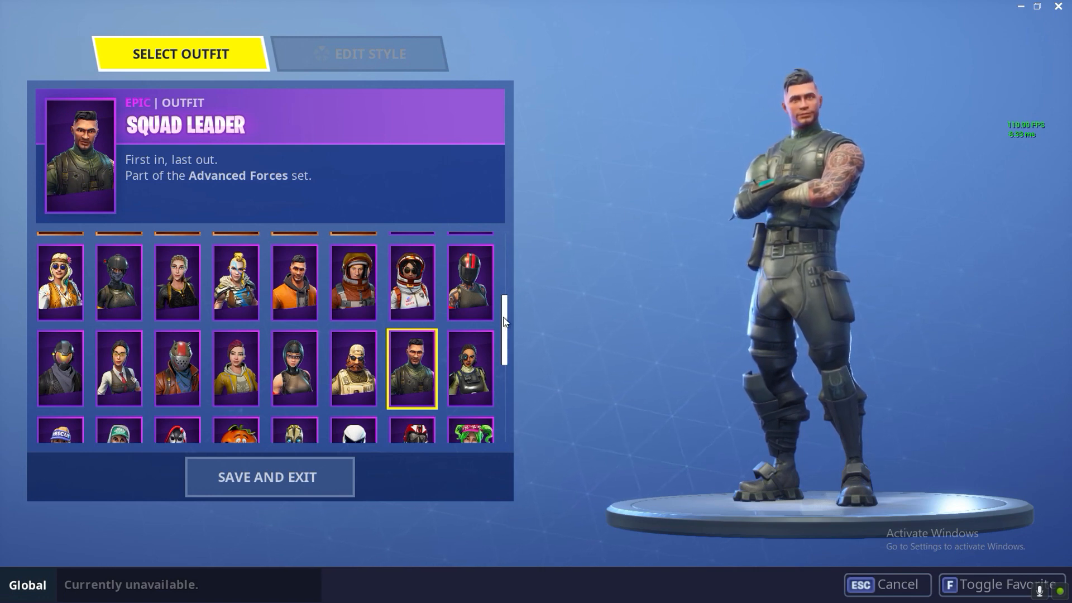
# Return to the start of the outfit list and select the favorited Trailblazer outfit again
pyautogui.moveTo(505, 320); pyautogui.dragTo(519, 247)
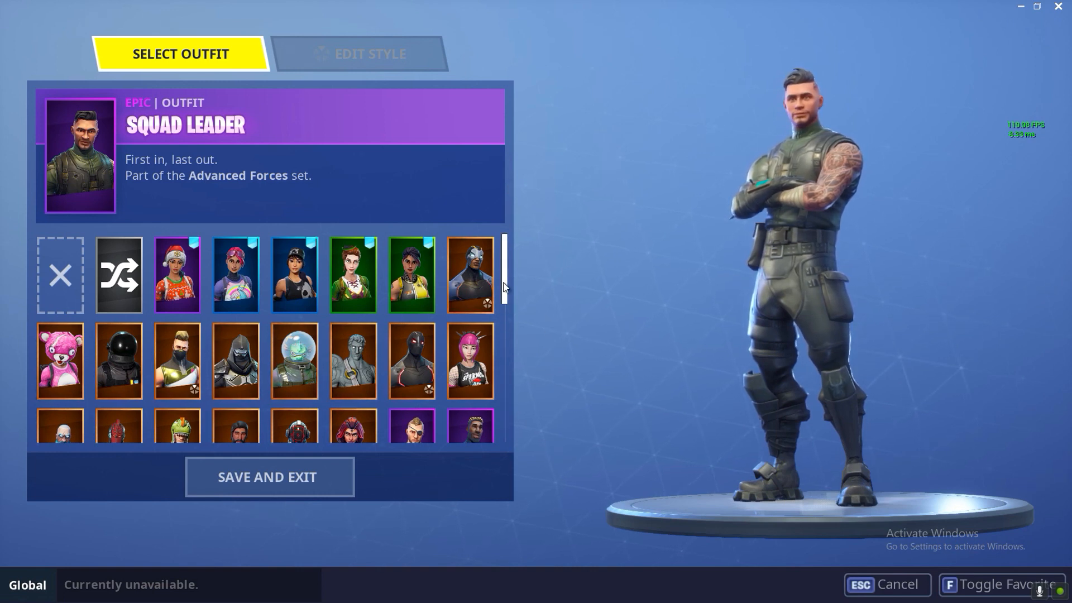
pyautogui.scroll(-1, 502, 299)
pyautogui.moveTo(502, 299); pyautogui.dragTo(521, 280)
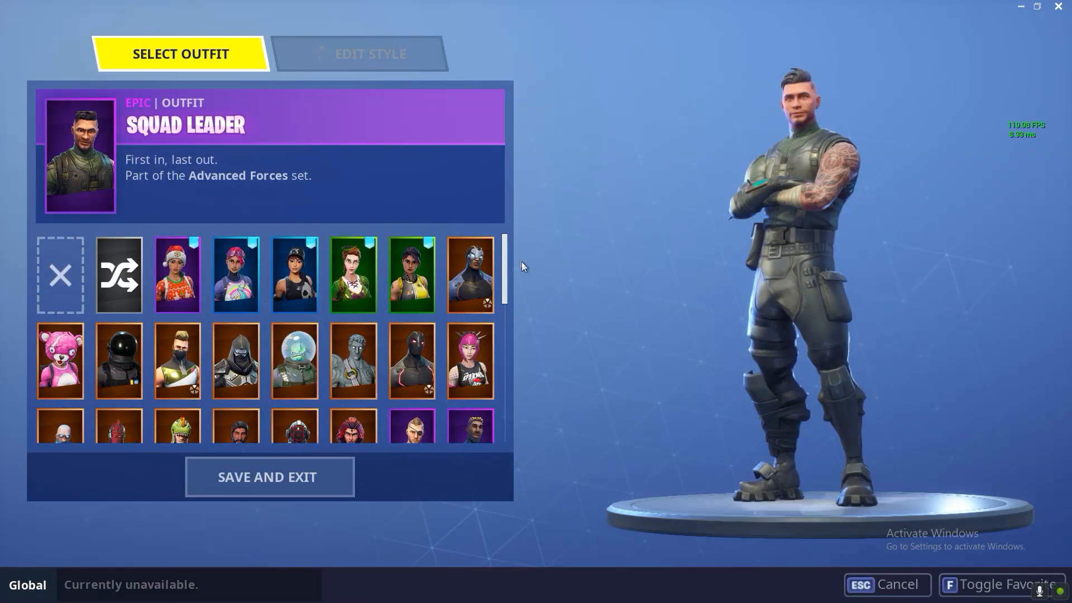
pyautogui.click(181, 290)
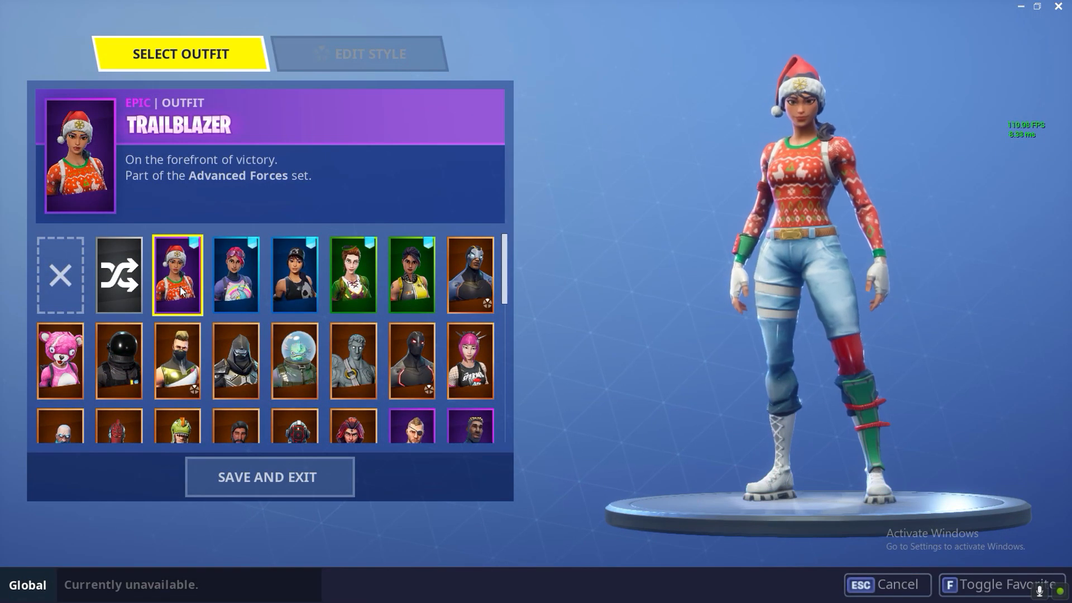